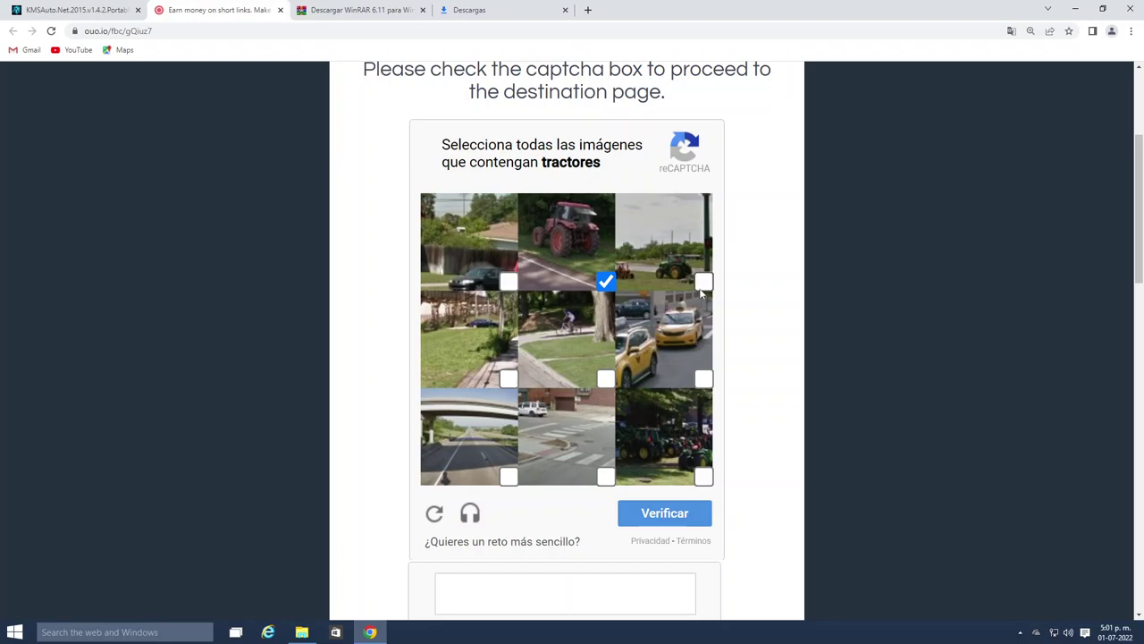
# Complete the captcha by selecting the remaining images with tractors, verify it and submit the page
pyautogui.click(703, 284)
pyautogui.click(701, 481)
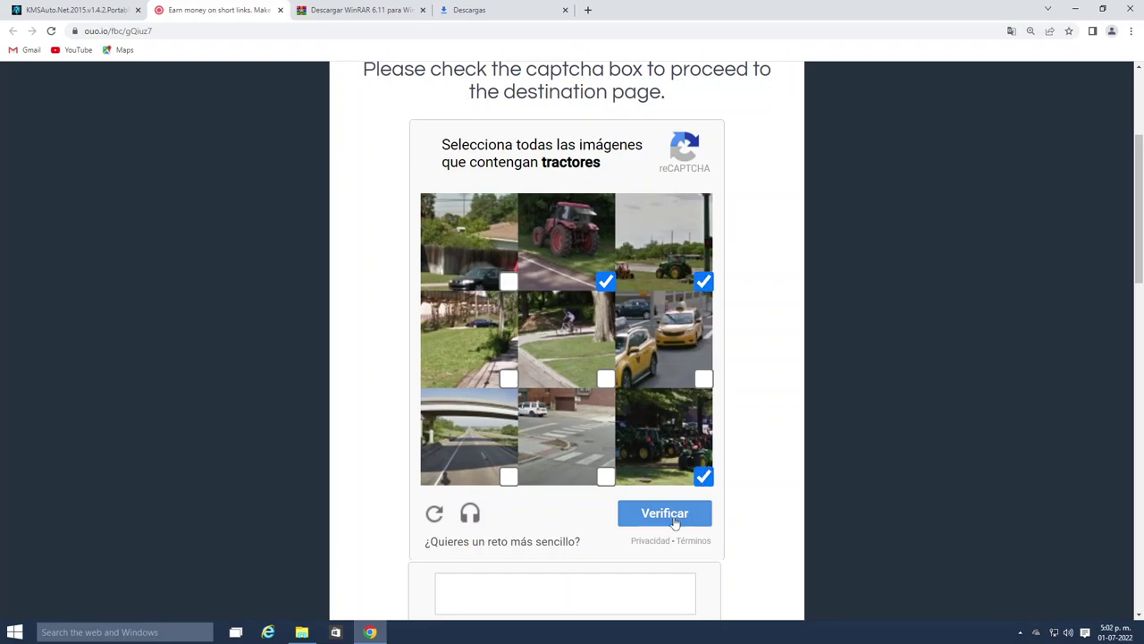
pyautogui.click(662, 511)
pyautogui.scroll(-1, 563, 452)
pyautogui.click(562, 483)
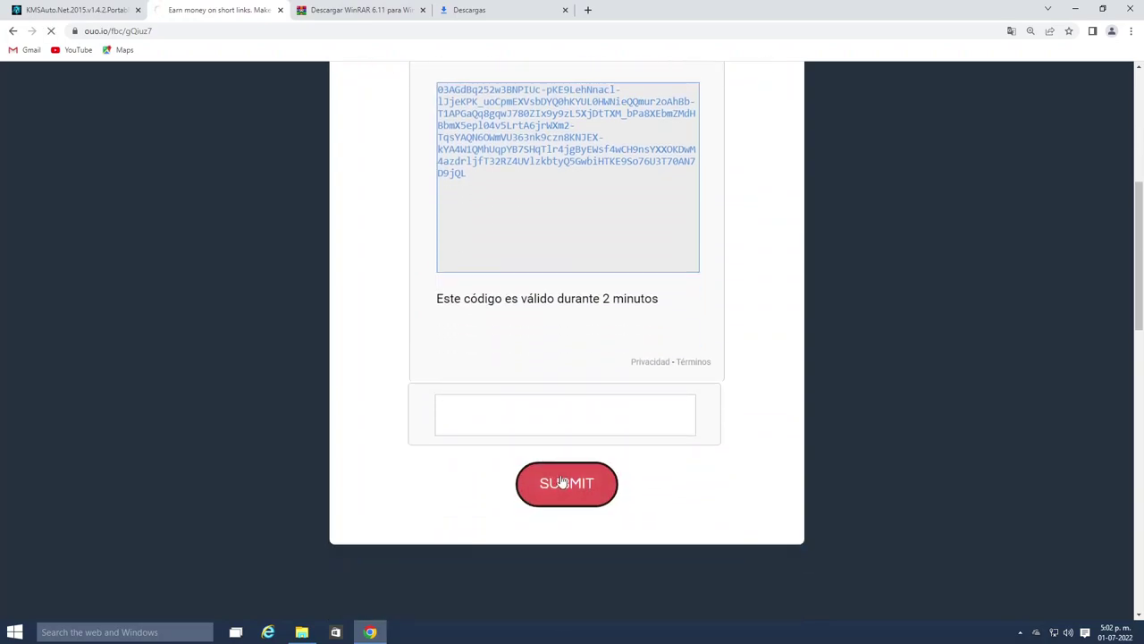
# Get the destination link after the countdown, closing the advertising tab that opens, to reach the MEGA download page
pyautogui.scroll(-3, 561, 481)
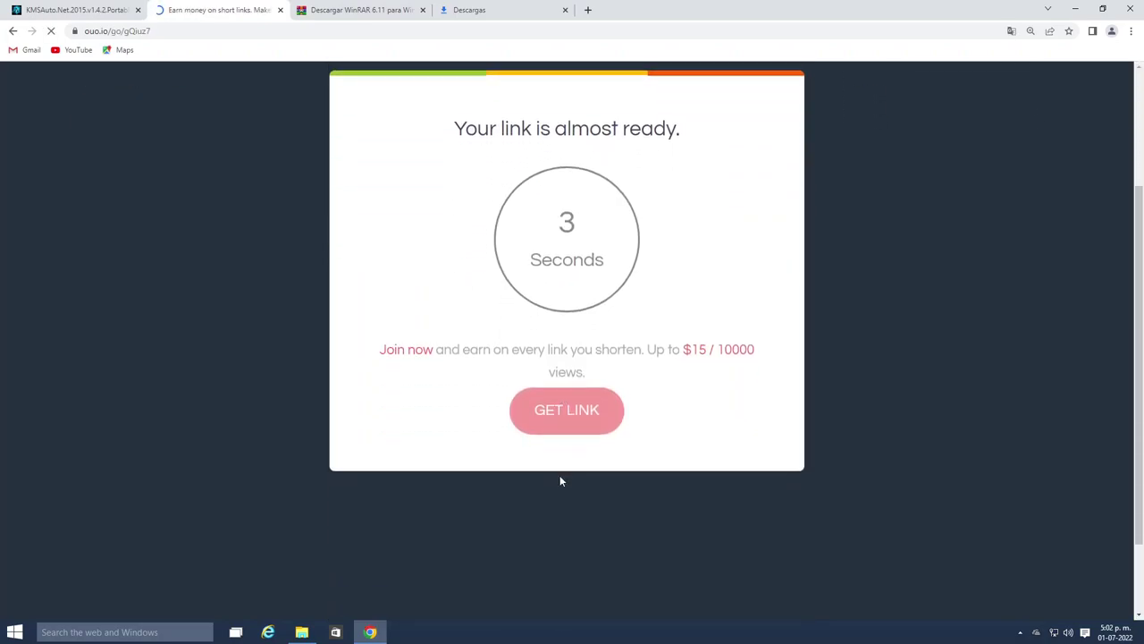
pyautogui.scroll(-1, 560, 481)
pyautogui.scroll(-1, 565, 507)
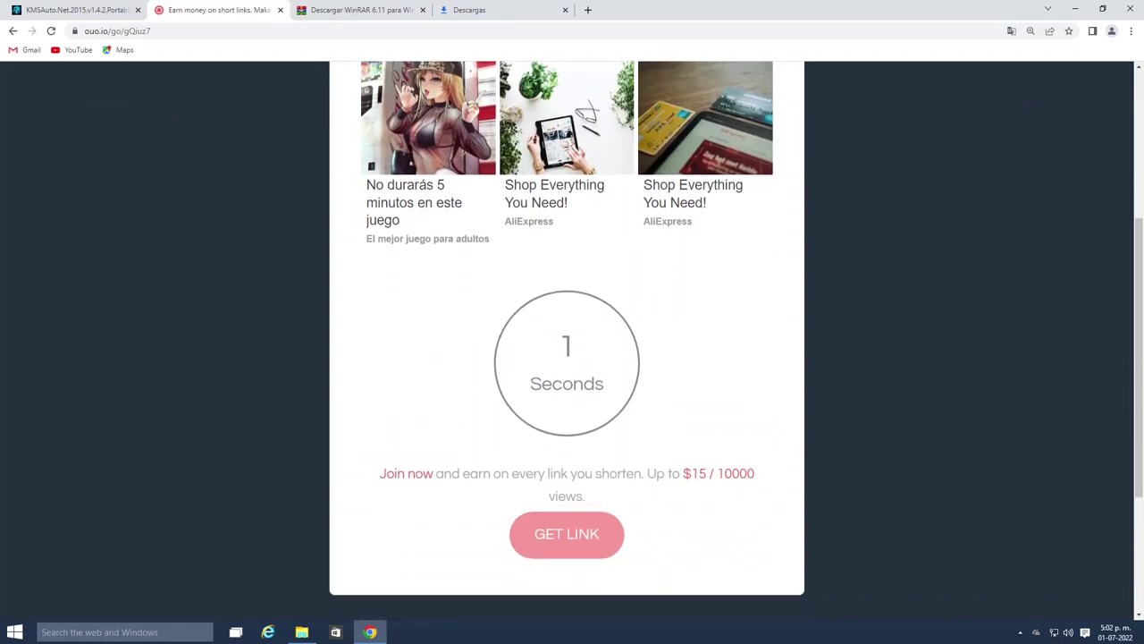
pyautogui.click(566, 528)
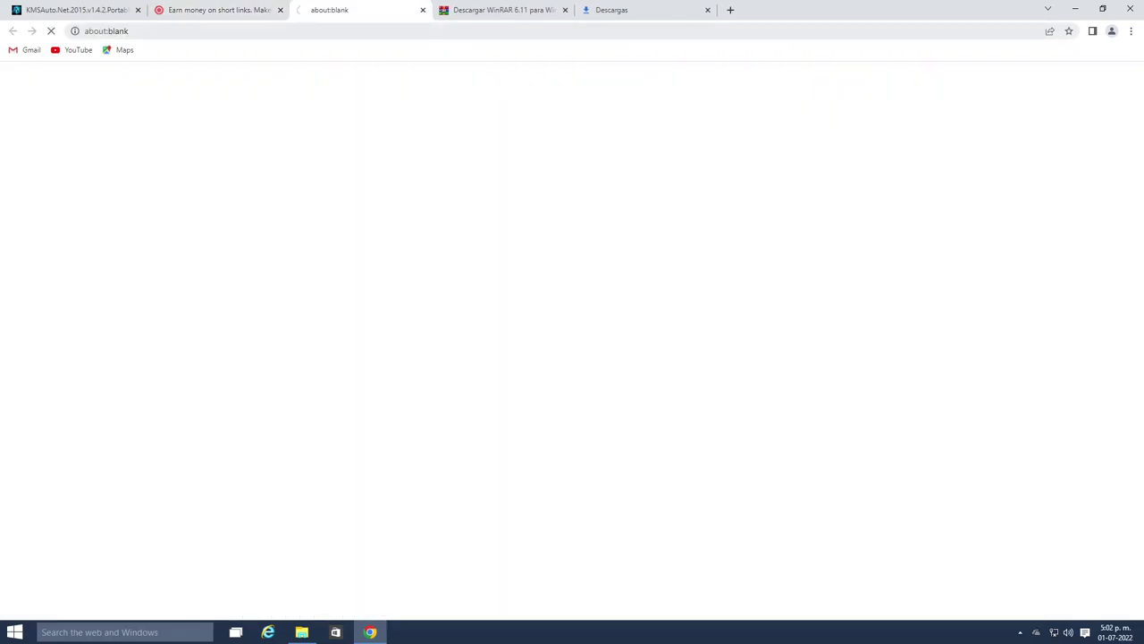
pyautogui.hotkey('ctrl', 'w')
pyautogui.click(563, 520)
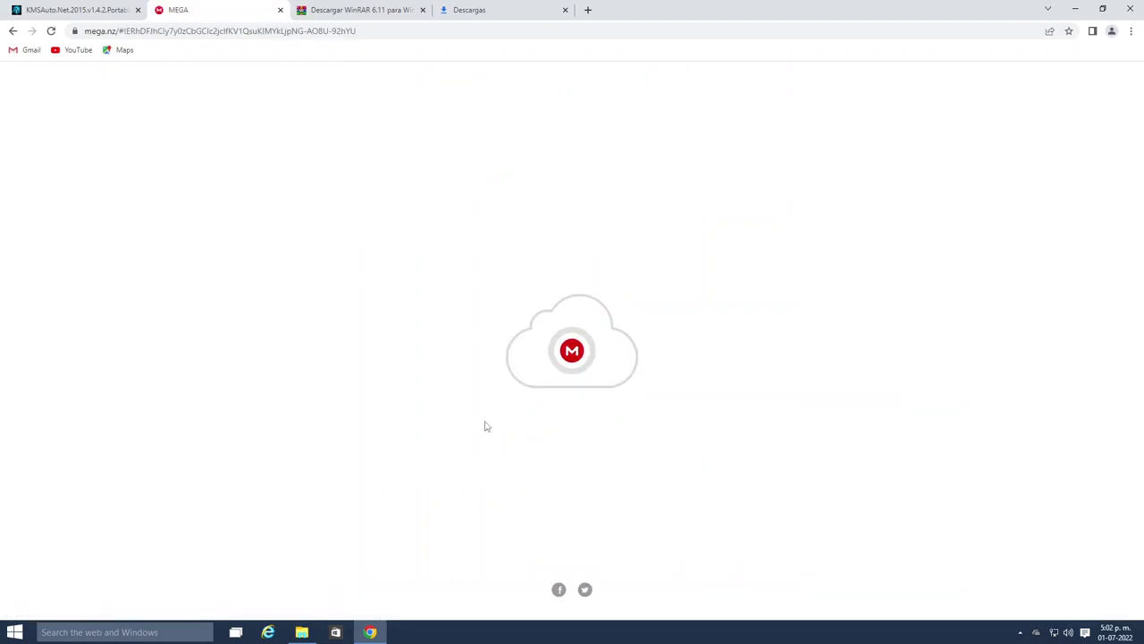
# Check the archive password given below the MEGA download link in the KMSAuto blog post
pyautogui.click(112, 9)
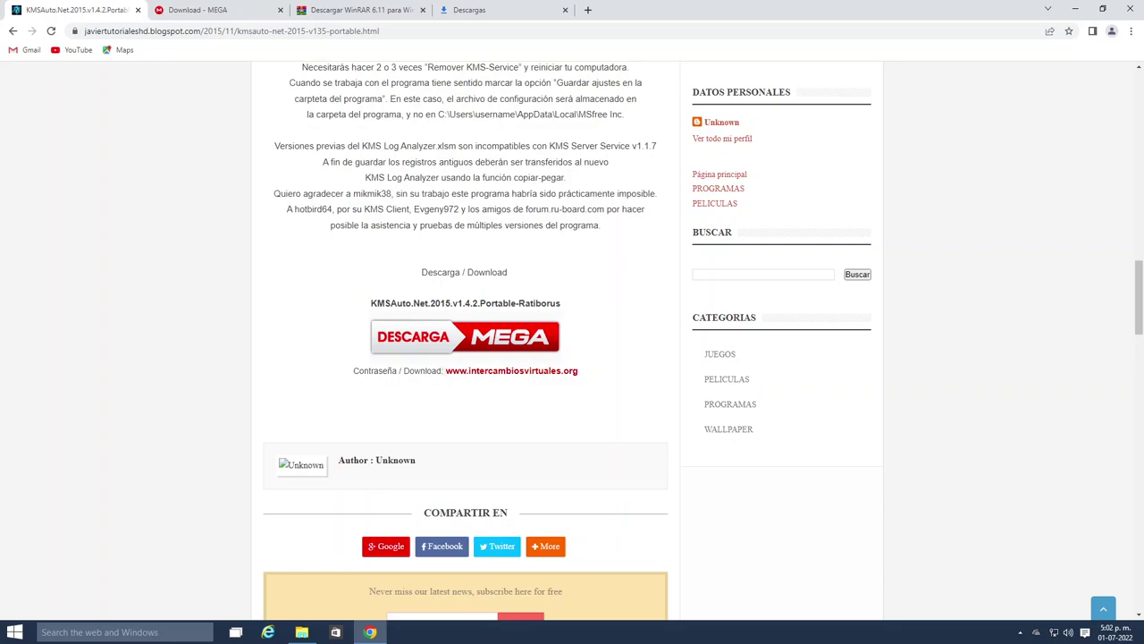
pyautogui.rightClick(576, 372)
pyautogui.press('Escape')
pyautogui.rightClick(577, 372)
pyautogui.press('Escape')
# Download 1.4.2.rar from the MEGA page, checking the blog post while the transfer runs
pyautogui.click(199, 9)
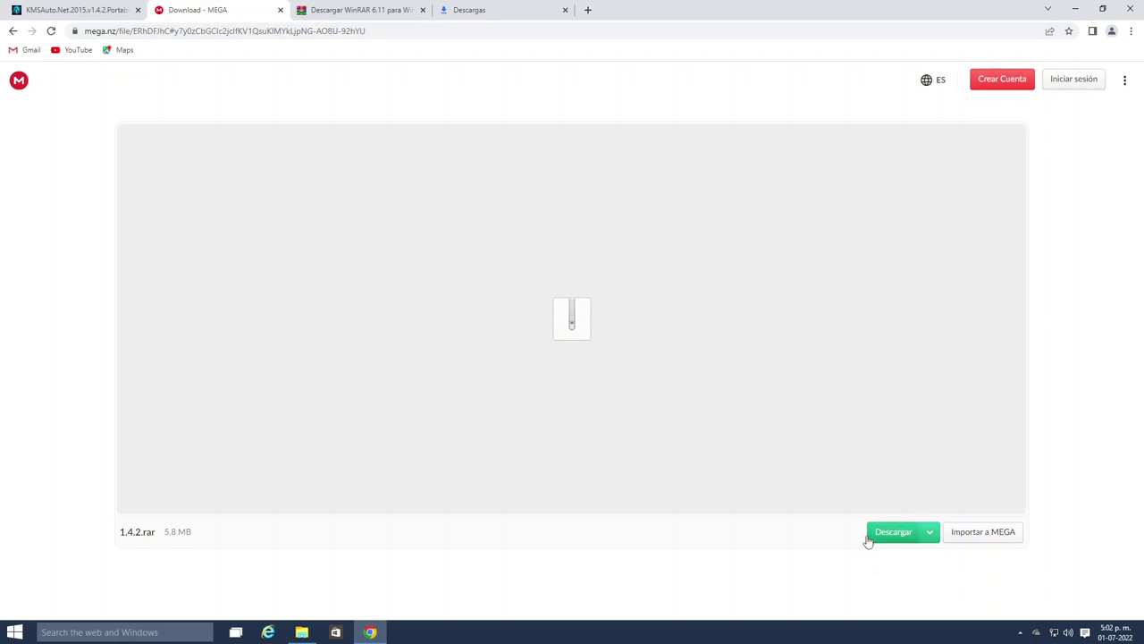
pyautogui.click(868, 541)
pyautogui.click(72, 10)
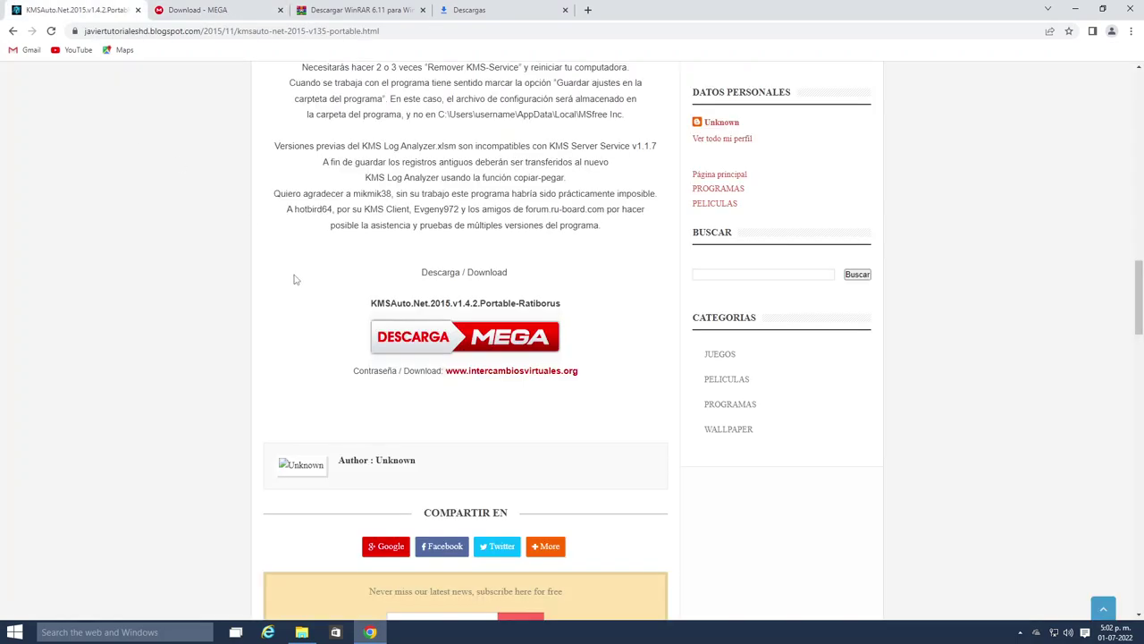
pyautogui.click(260, 10)
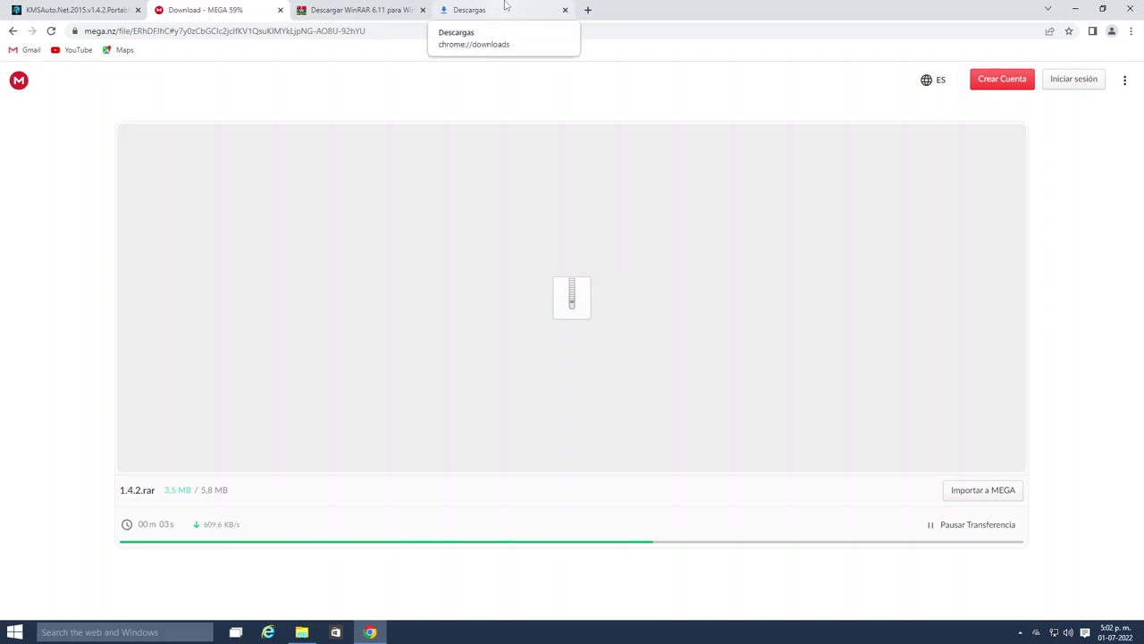
# Show the downloaded 1.4.2.rar in its folder and start extracting it into a 1.4.2 subfolder
pyautogui.click(505, 7)
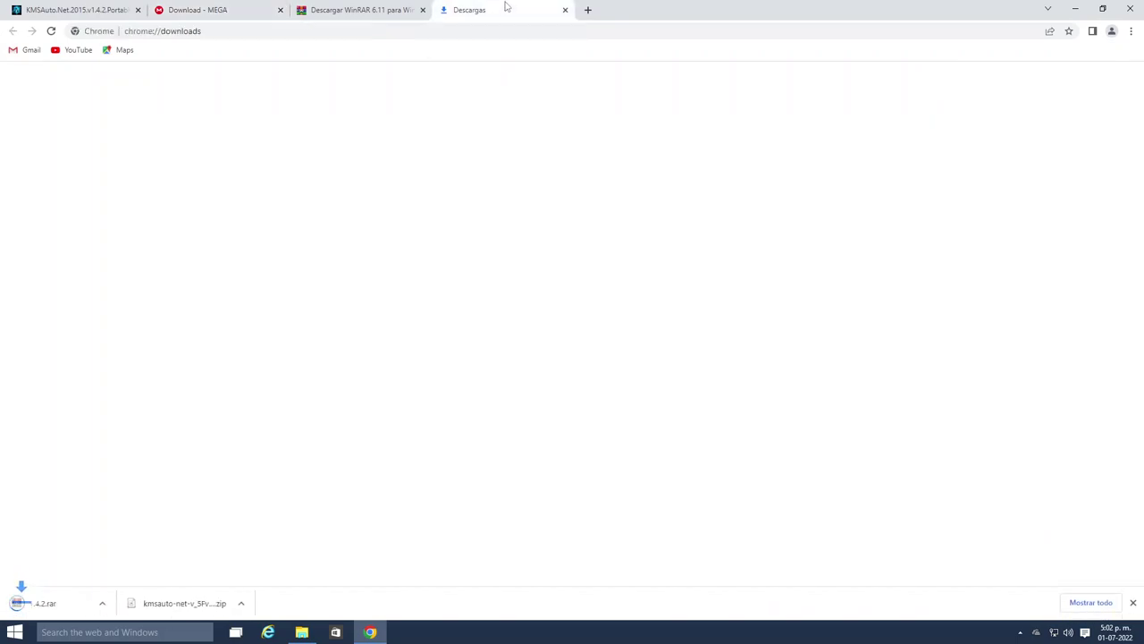
pyautogui.click(451, 190)
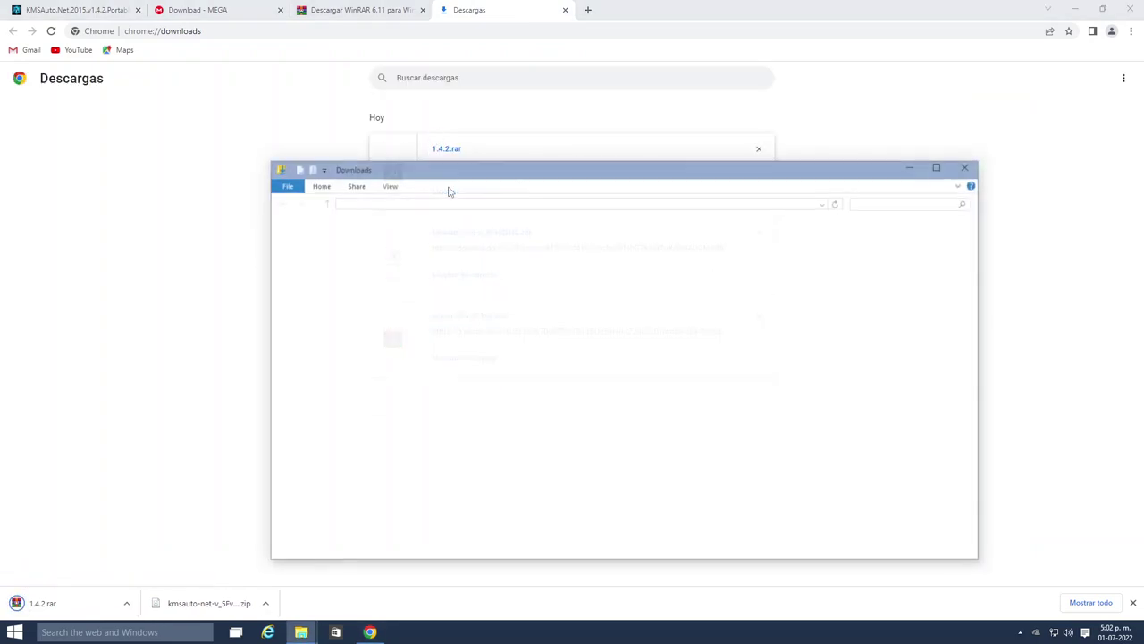
pyautogui.rightClick(411, 253)
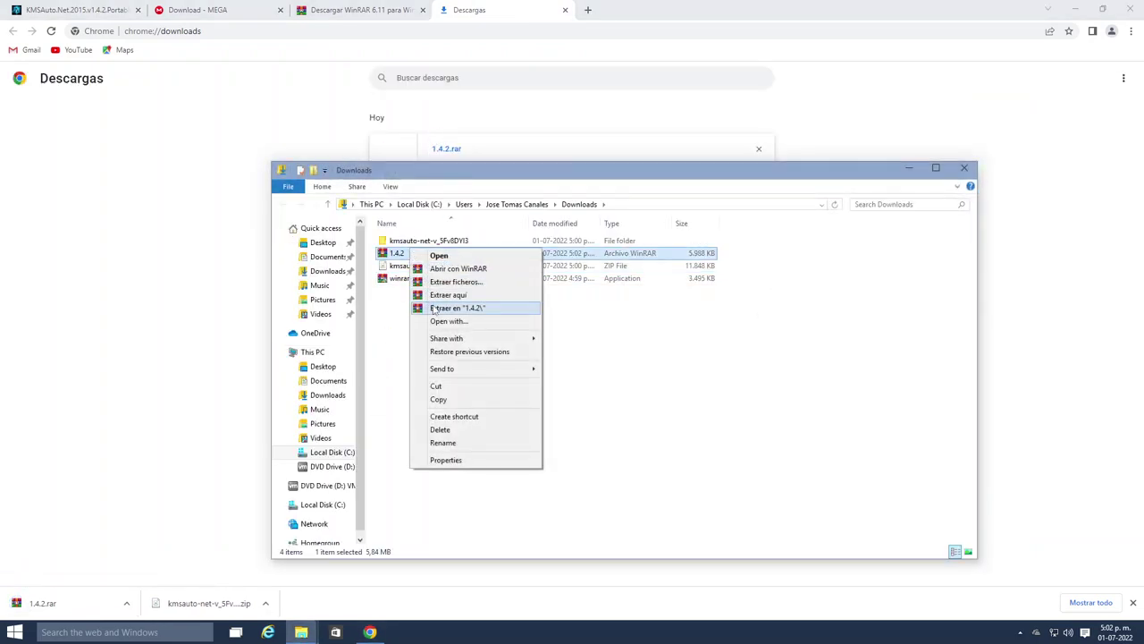
pyautogui.click(472, 307)
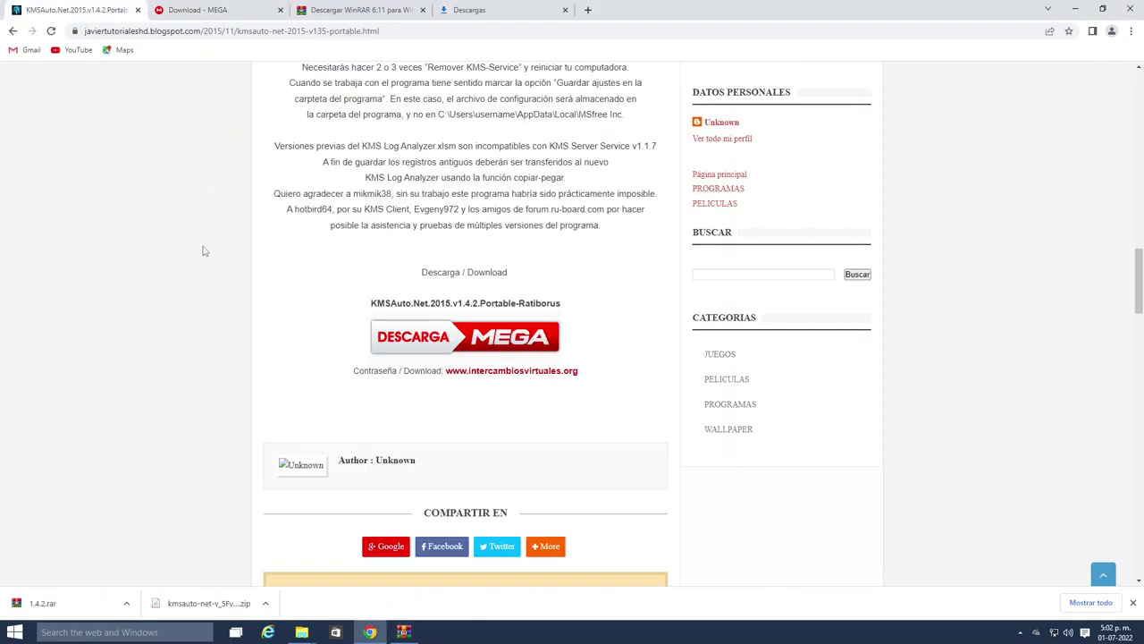
# Enter the archive password in WinRAR's password prompt to extract 1.4.2.rar
pyautogui.click(403, 632)
pyautogui.moveTo(539, 221); pyautogui.dragTo(512, 215)
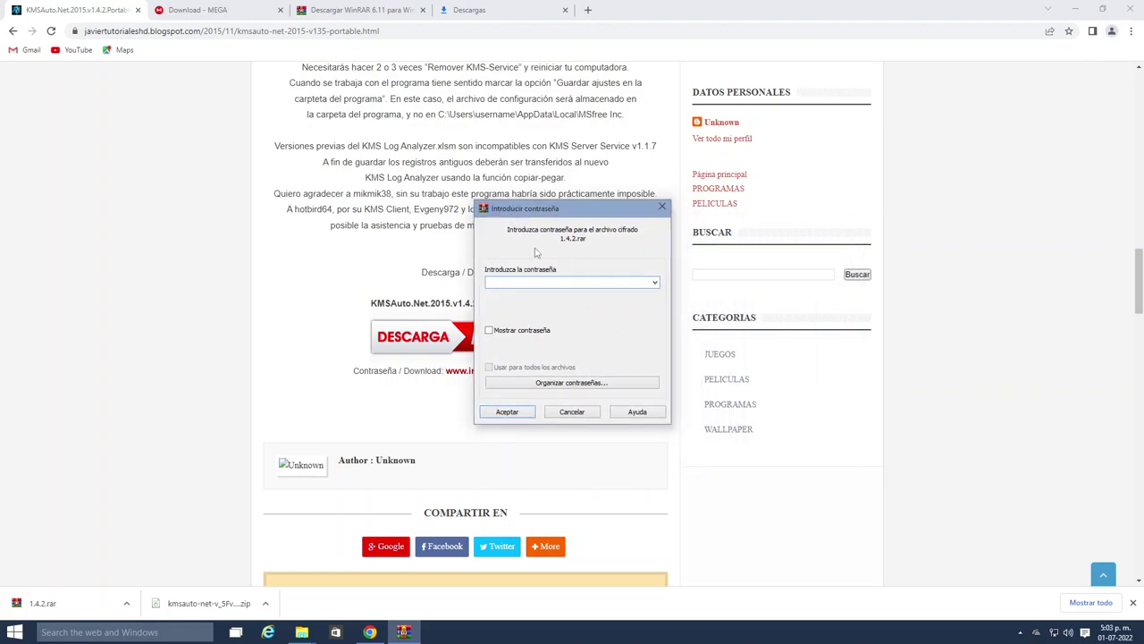
pyautogui.write('w')
pyautogui.press('Return')
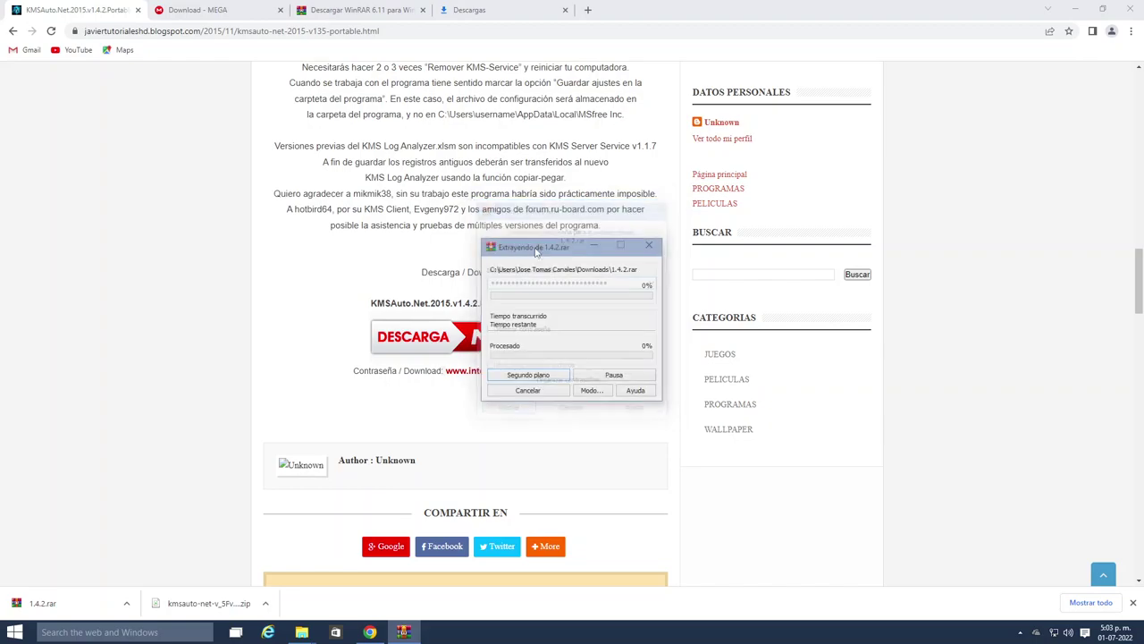
# Open the extracted 1.4.2 folder and its KMSAuto subfolder, read the Instrucciones text file and close it
pyautogui.click(527, 9)
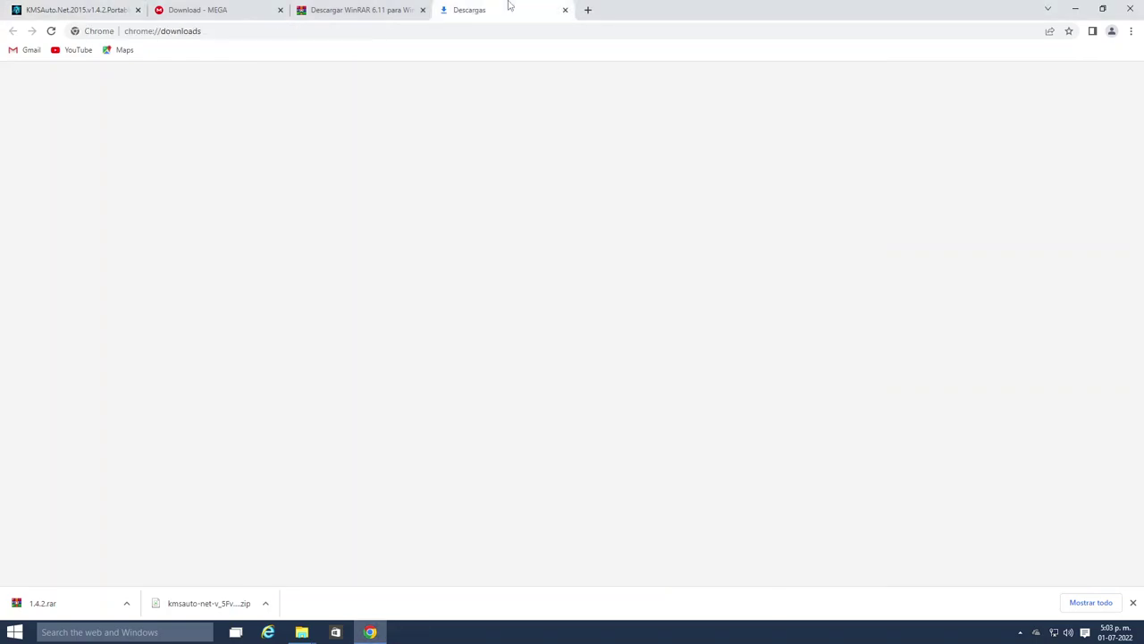
pyautogui.click(481, 198)
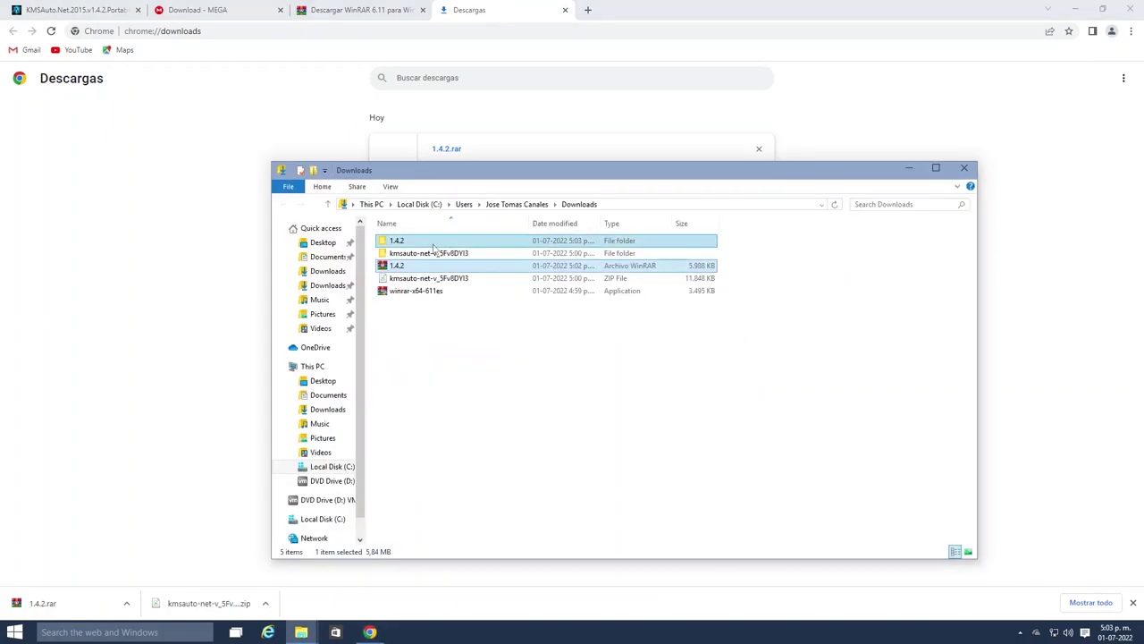
pyautogui.doubleClick(434, 240)
pyautogui.doubleClick(435, 242)
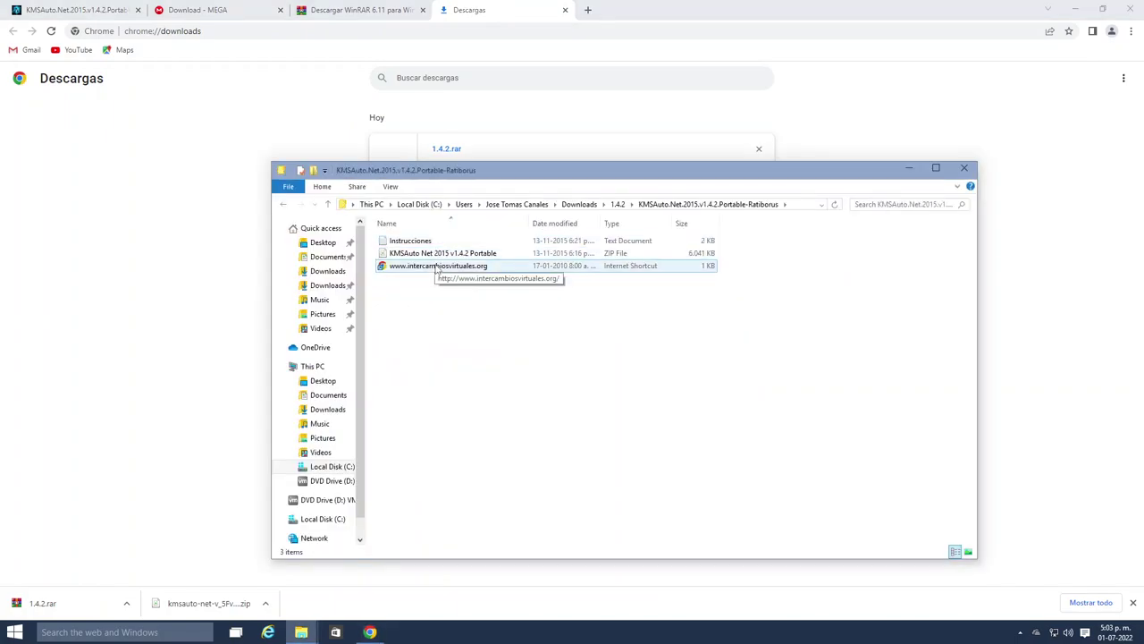
pyautogui.doubleClick(412, 241)
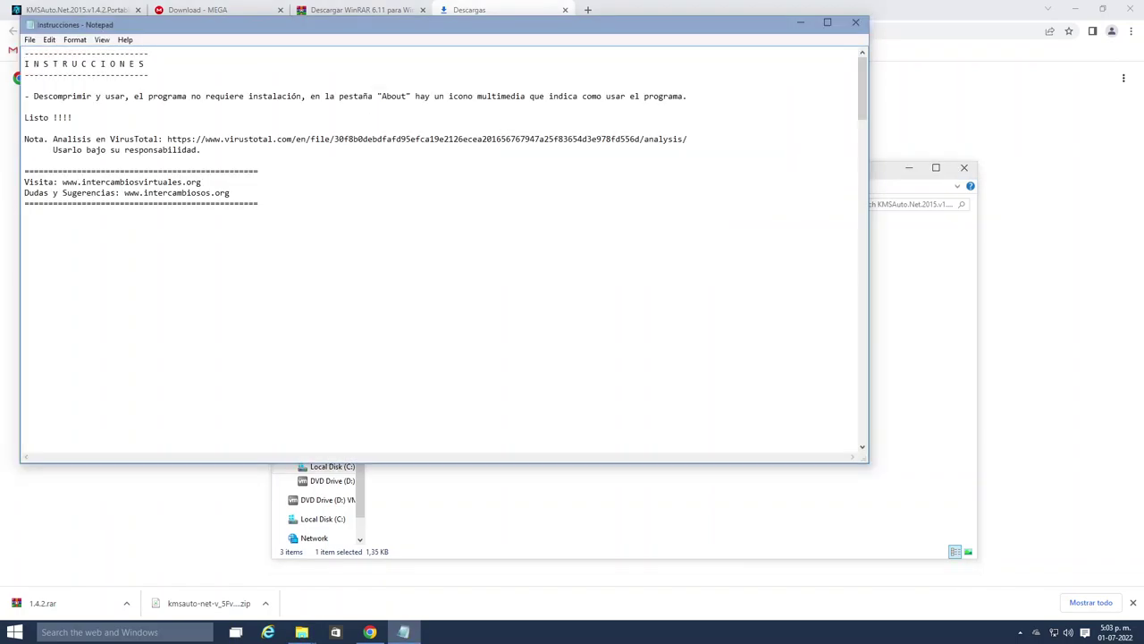
pyautogui.click(856, 22)
# Extract the KMSAuto Net 2015 v1.4.2 Portable ZIP into its own folder and open the innermost extracted folder
pyautogui.click(425, 254)
pyautogui.rightClick(425, 254)
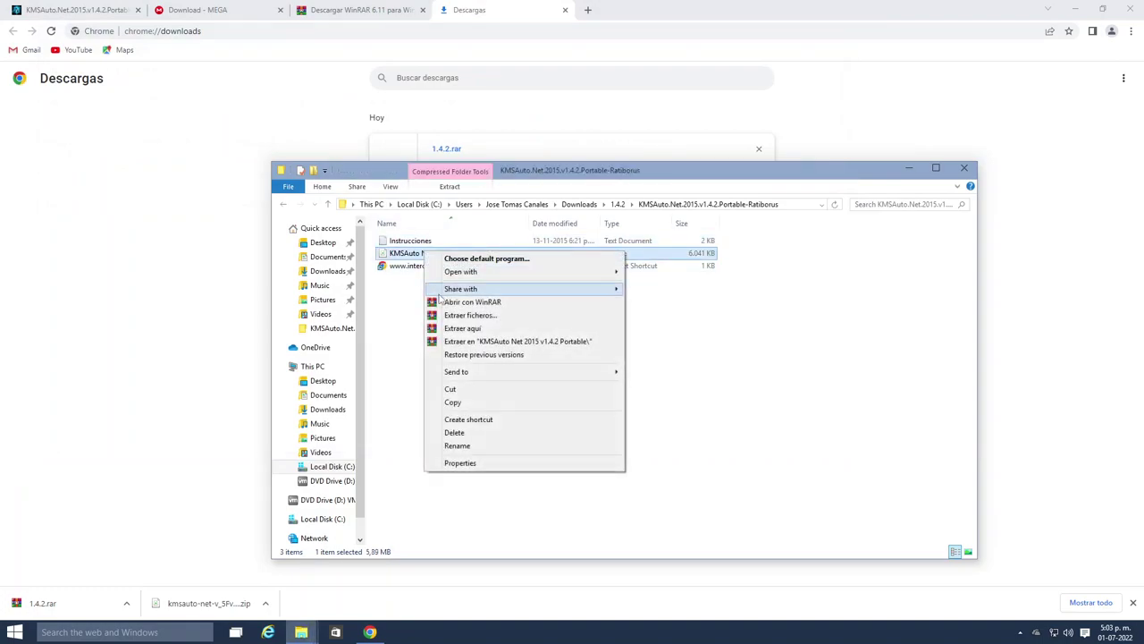
pyautogui.click(451, 341)
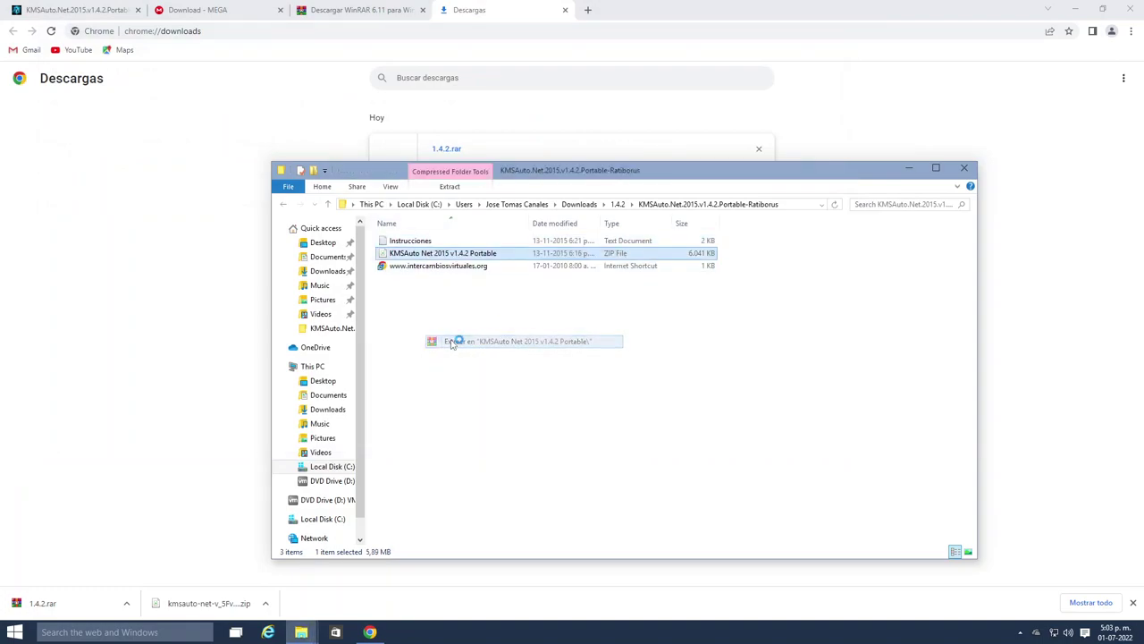
pyautogui.doubleClick(413, 241)
pyautogui.doubleClick(413, 242)
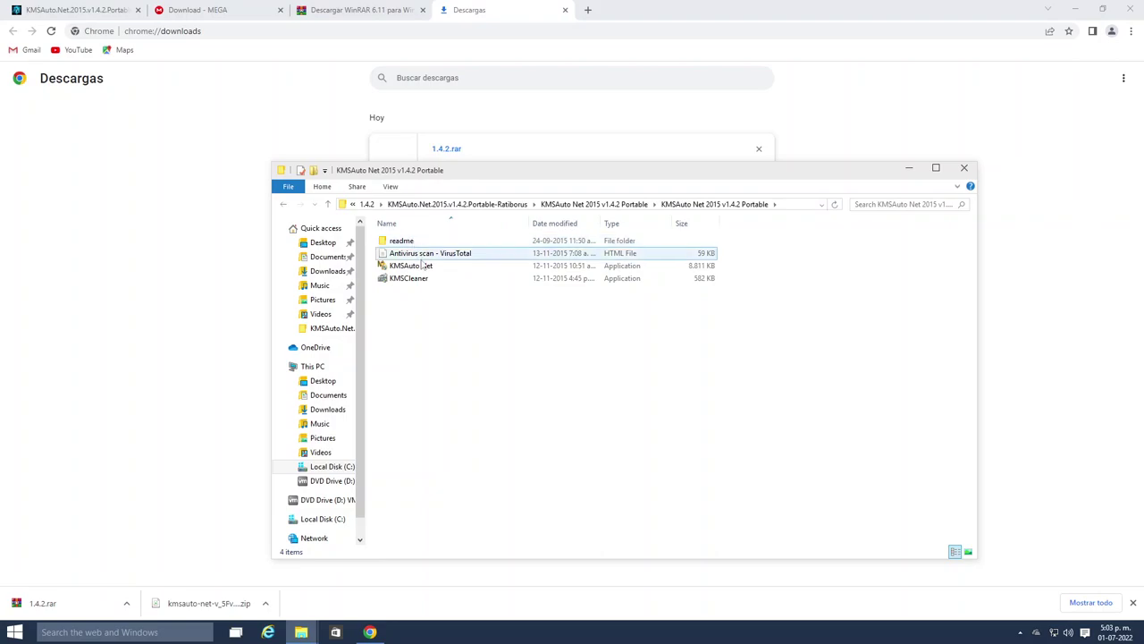
# Run KMSAuto Net as administrator, allow it to make changes and start the Windows activation
pyautogui.click(413, 266)
pyautogui.rightClick(417, 266)
pyautogui.click(430, 288)
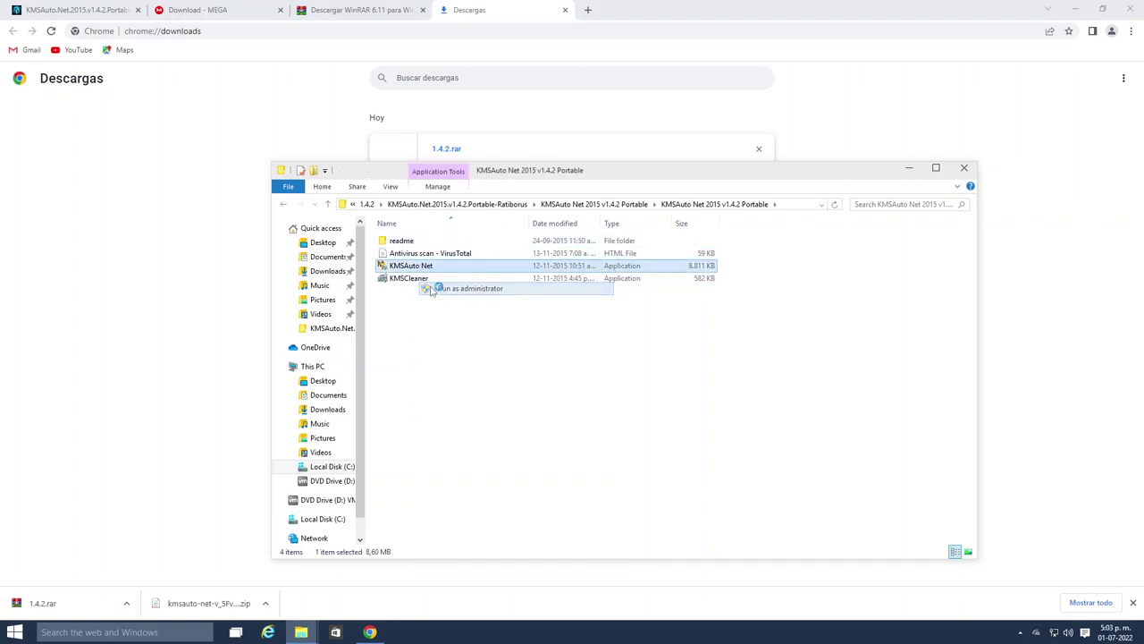
pyautogui.click(623, 339)
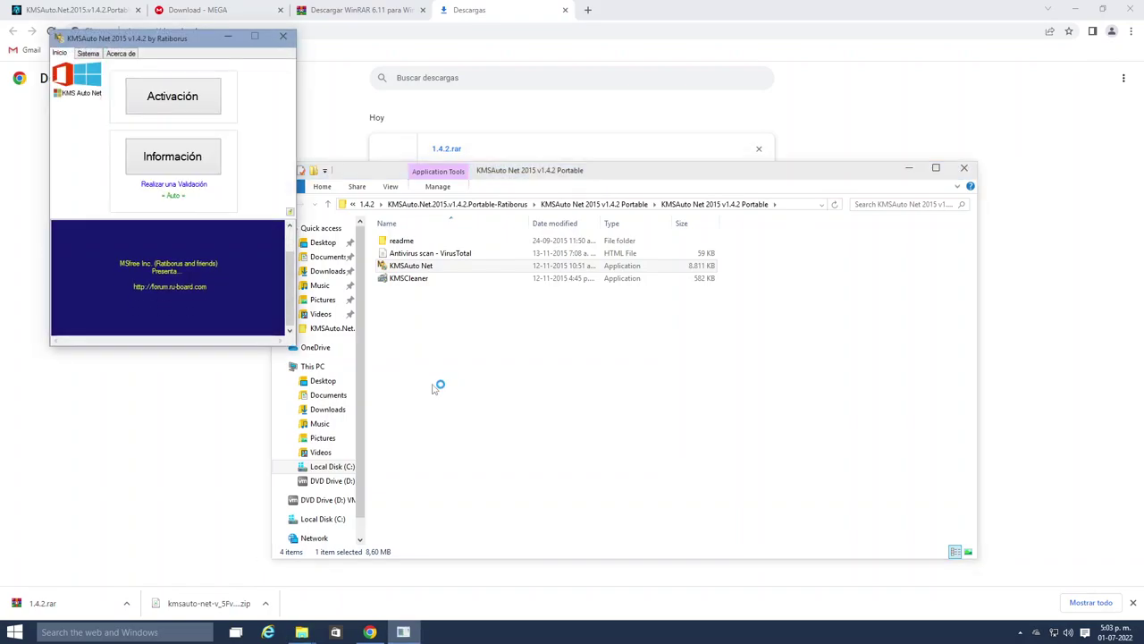
pyautogui.click(169, 93)
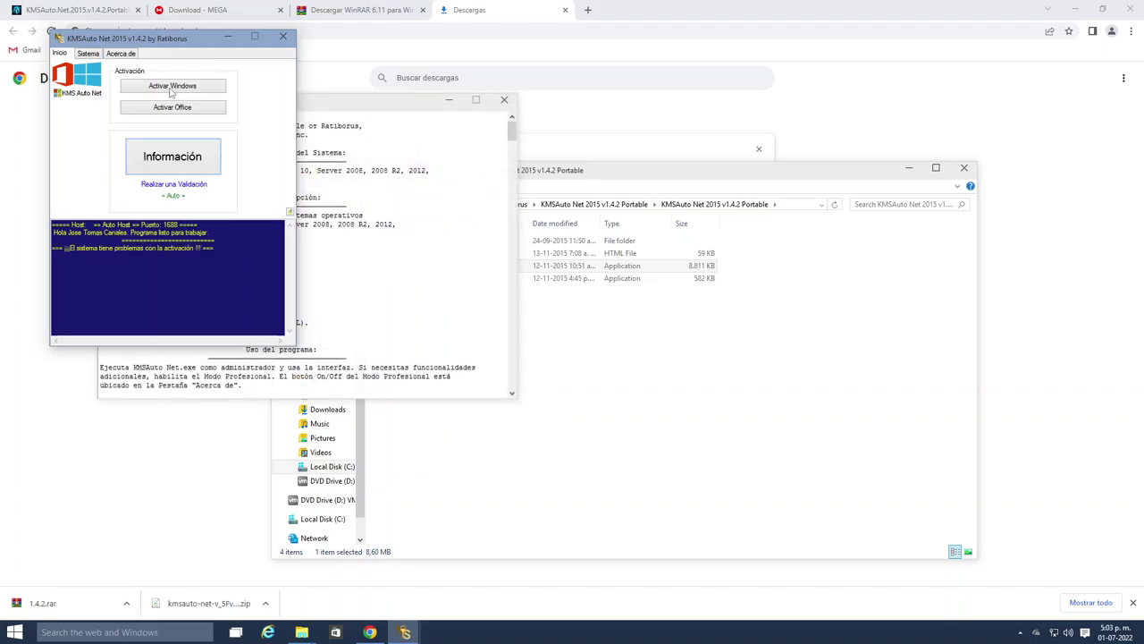
pyautogui.click(170, 90)
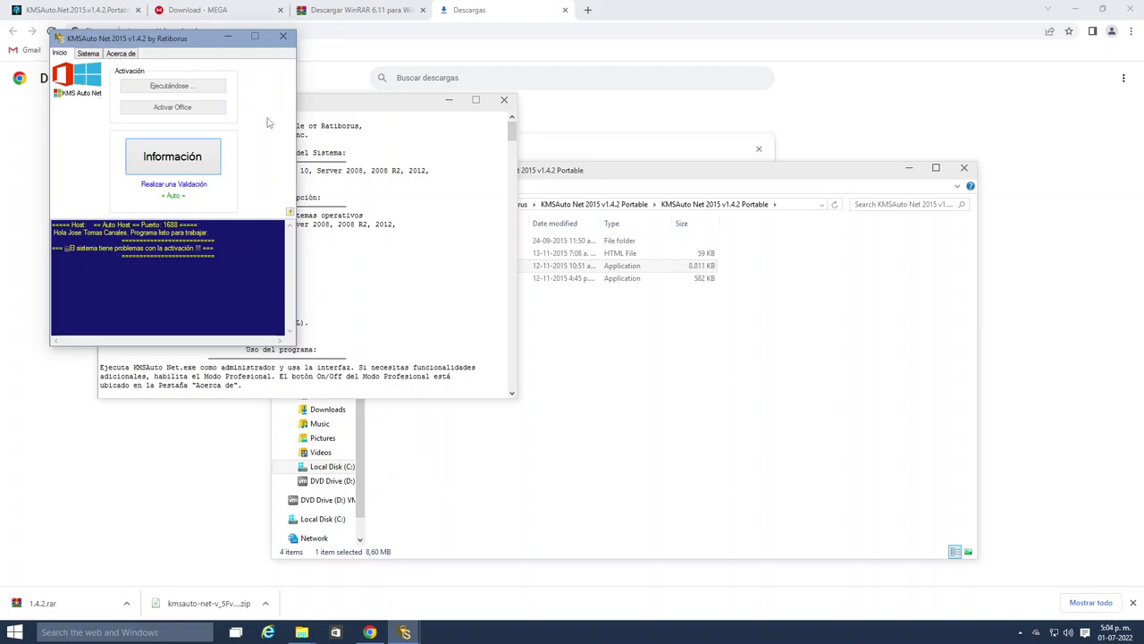
# Close the Chrome window and the leftover File Explorer window
pyautogui.click(1051, 129)
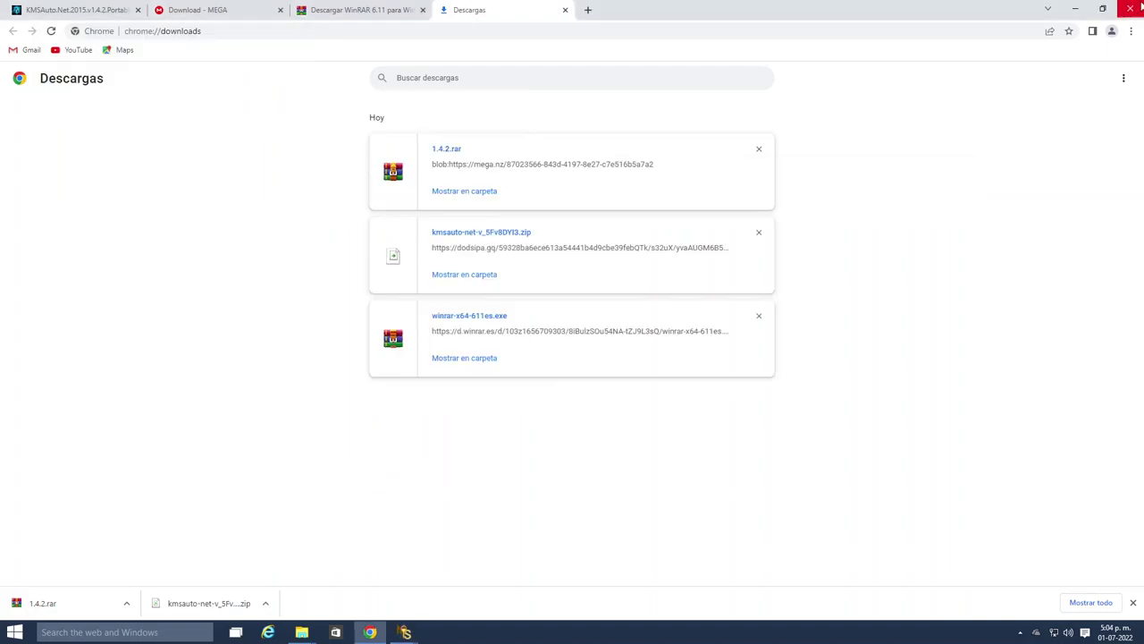
pyautogui.click(1131, 7)
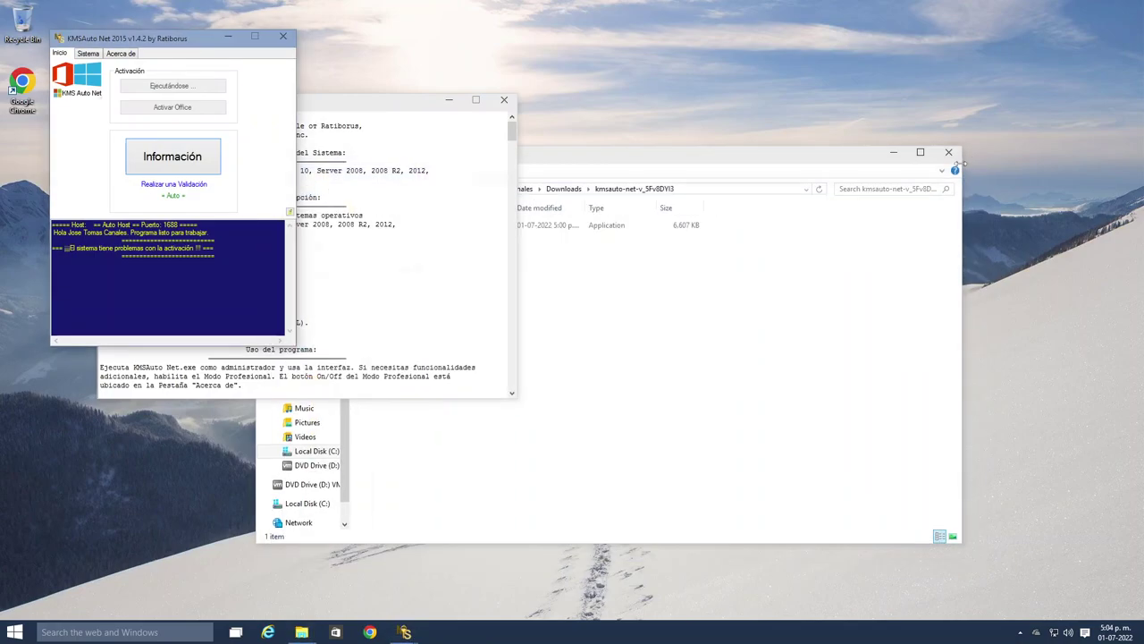
pyautogui.click(948, 152)
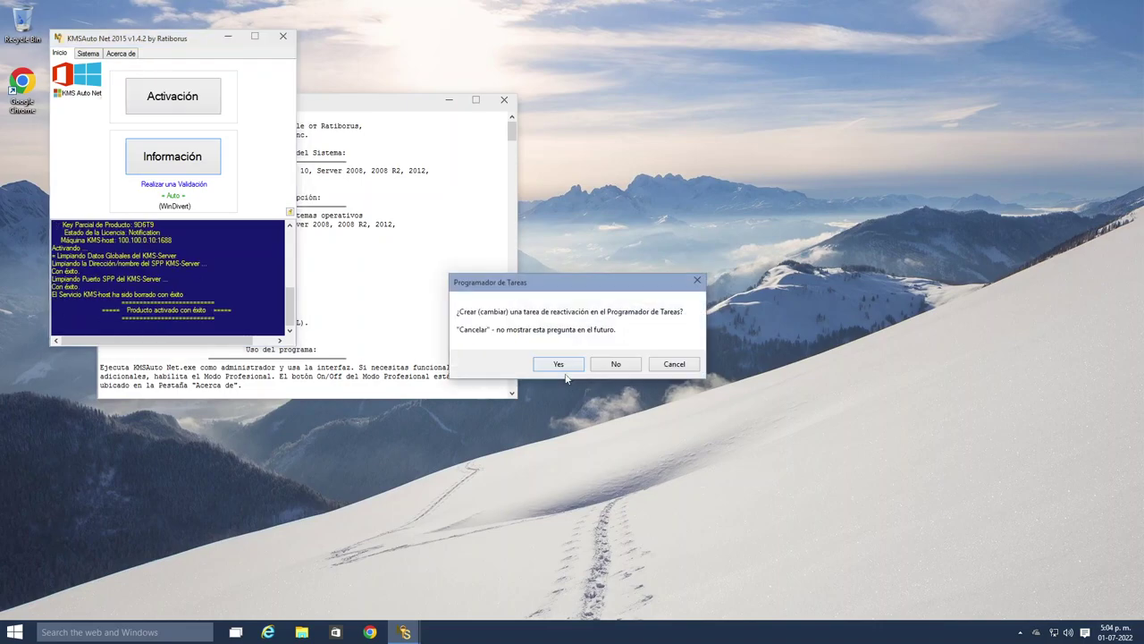
# Cancel creating a reactivation task in the task scheduler and close KMSAuto Net
pyautogui.click(676, 367)
pyautogui.click(277, 37)
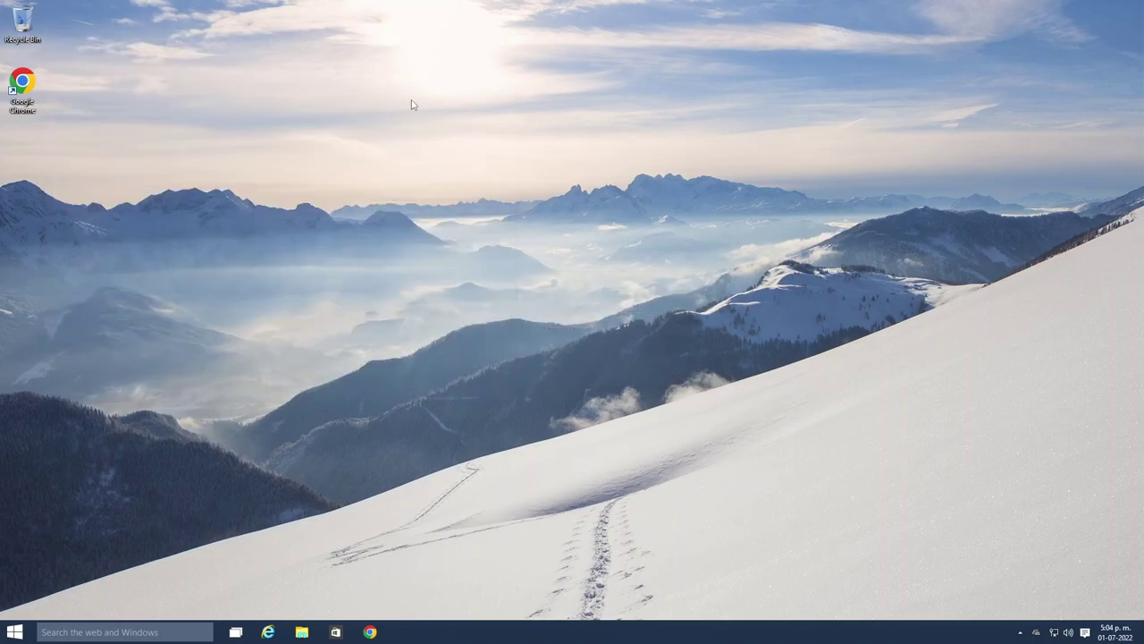
# Open Settings and look through the privacy options for location, webcam, microphone, other, feedback, and speech, inking and typing
pyautogui.click(14, 631)
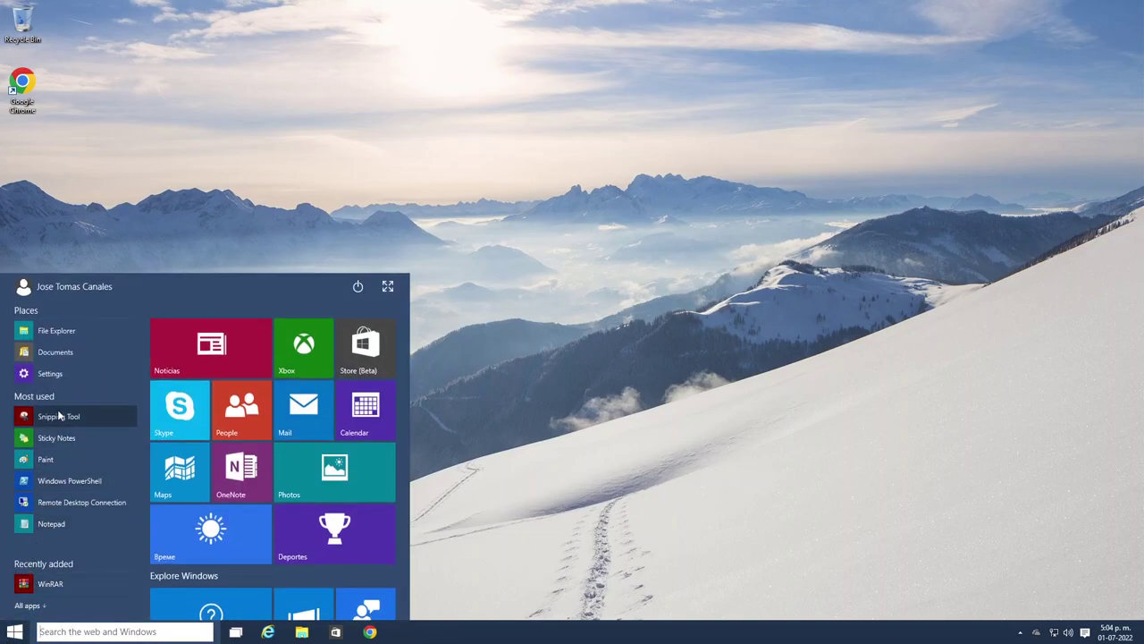
pyautogui.click(42, 375)
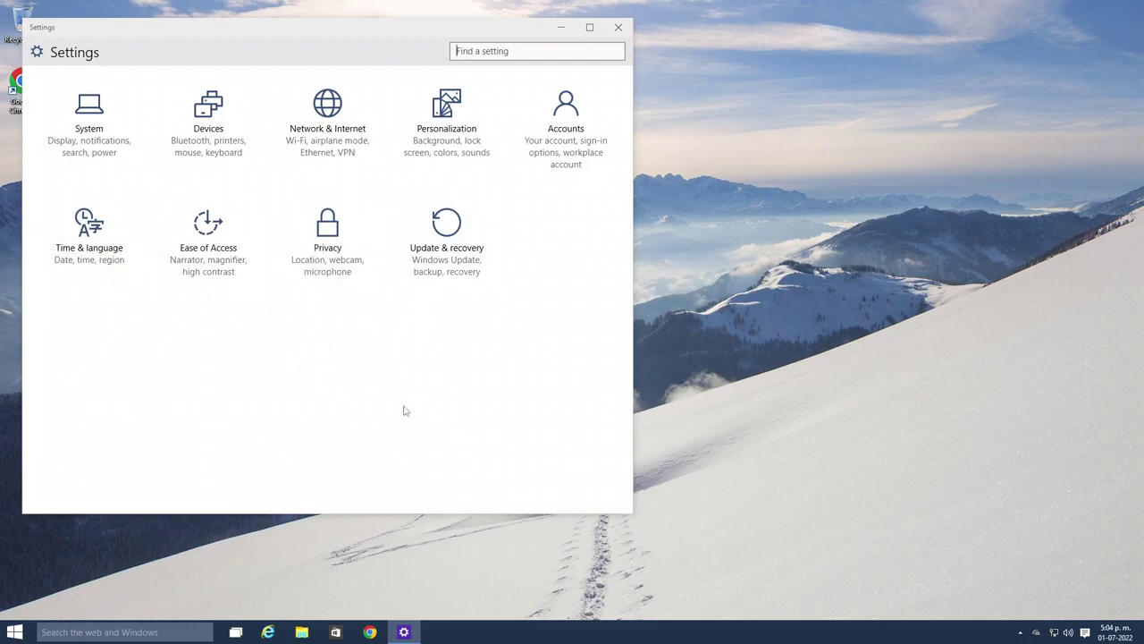
pyautogui.click(323, 256)
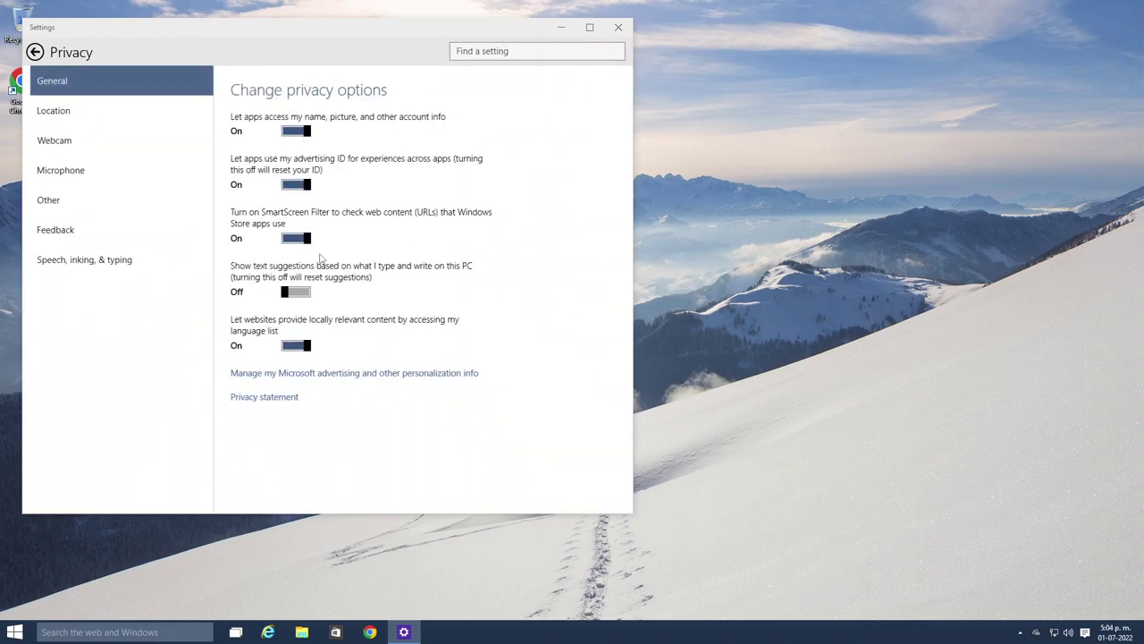
pyautogui.click(122, 116)
pyautogui.click(116, 141)
pyautogui.click(121, 168)
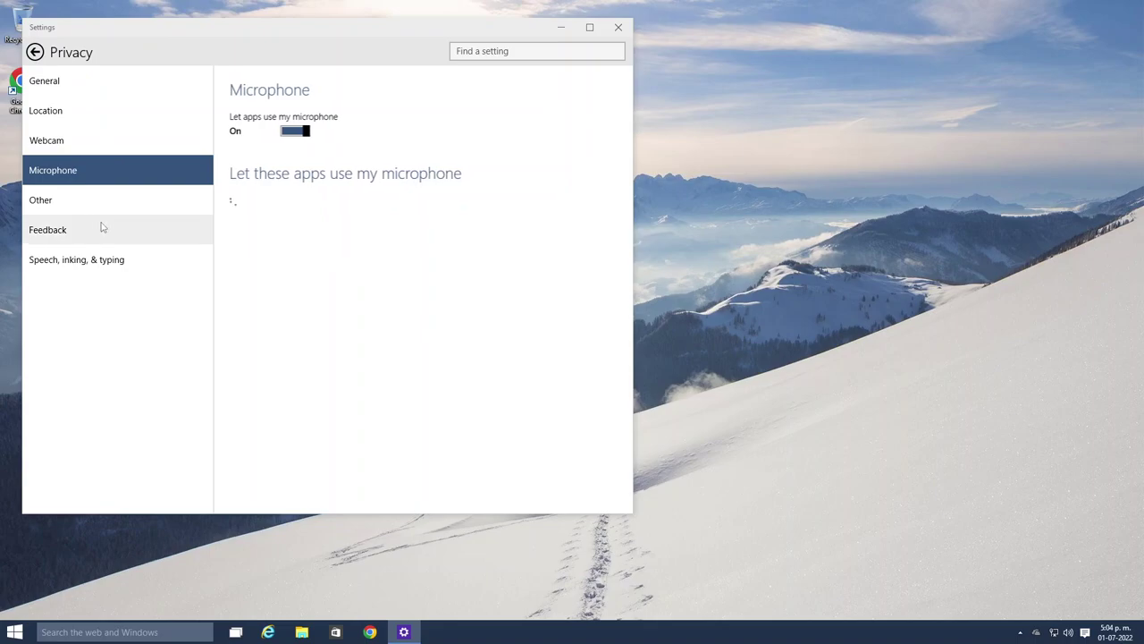
pyautogui.click(88, 206)
pyautogui.click(82, 234)
pyautogui.click(78, 261)
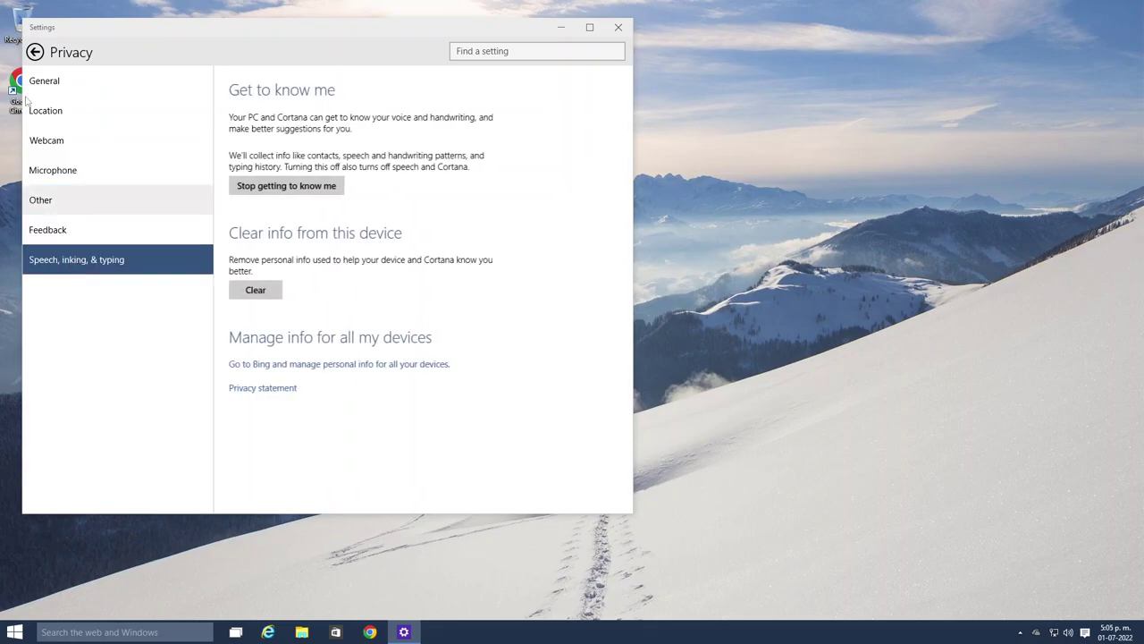
# Look through the System settings for notifications, Cortana and search, speech, Storage Sense, power options and windowing
pyautogui.click(35, 51)
pyautogui.click(67, 161)
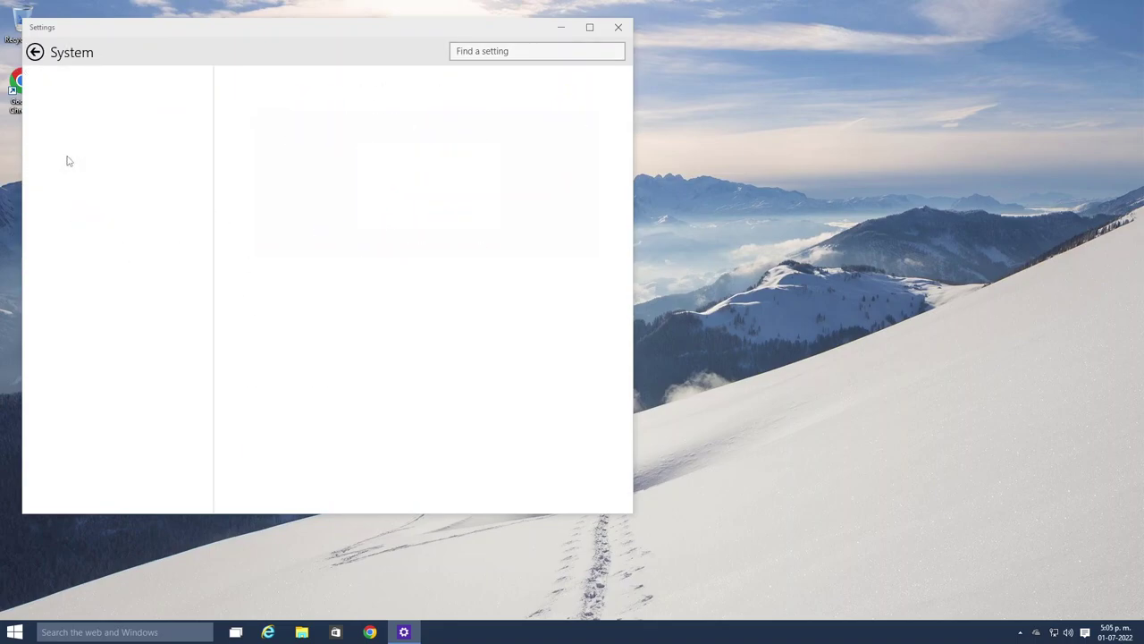
pyautogui.click(62, 114)
pyautogui.click(61, 143)
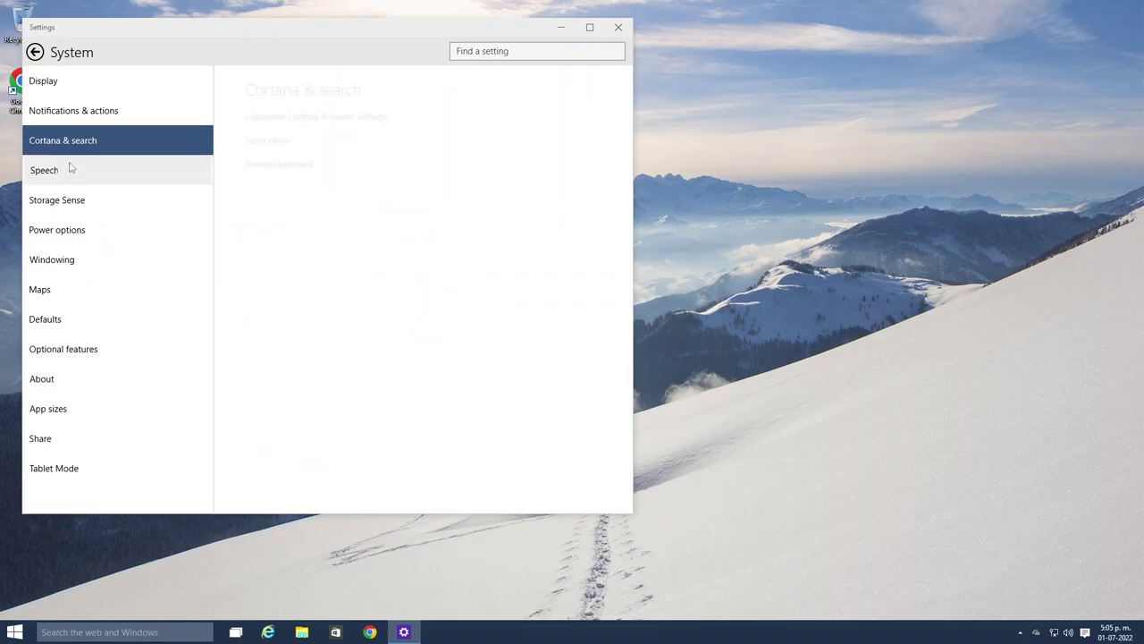
pyautogui.click(71, 170)
pyautogui.click(72, 199)
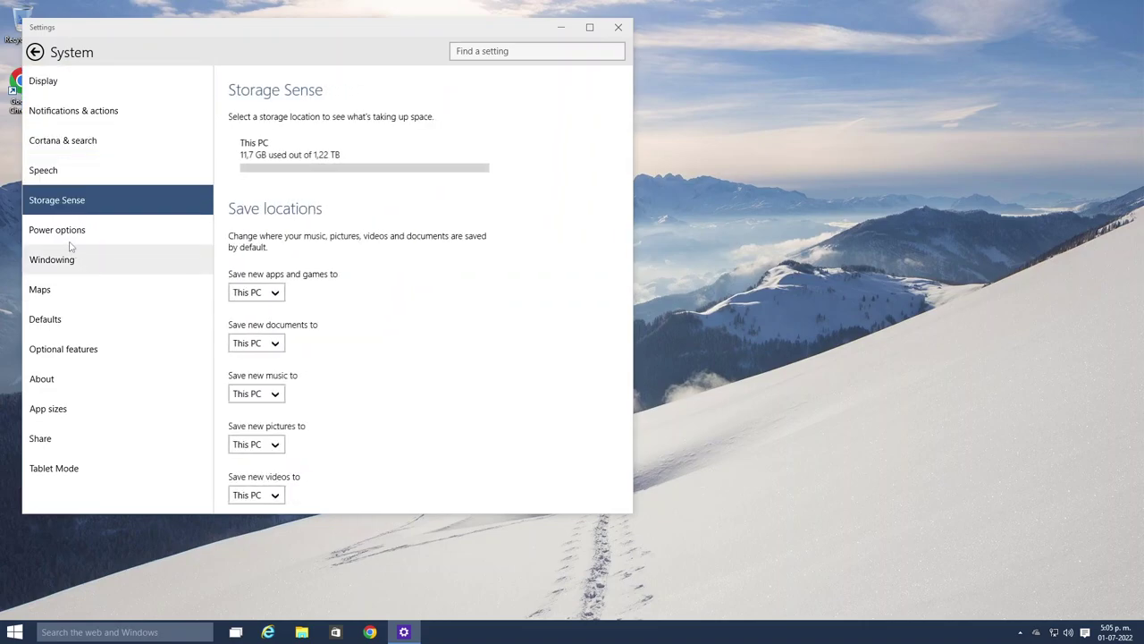
pyautogui.click(72, 231)
pyautogui.click(72, 259)
# Set both the screen turn-off time and the sleep time when plugged in to Never in the power options
pyautogui.click(59, 234)
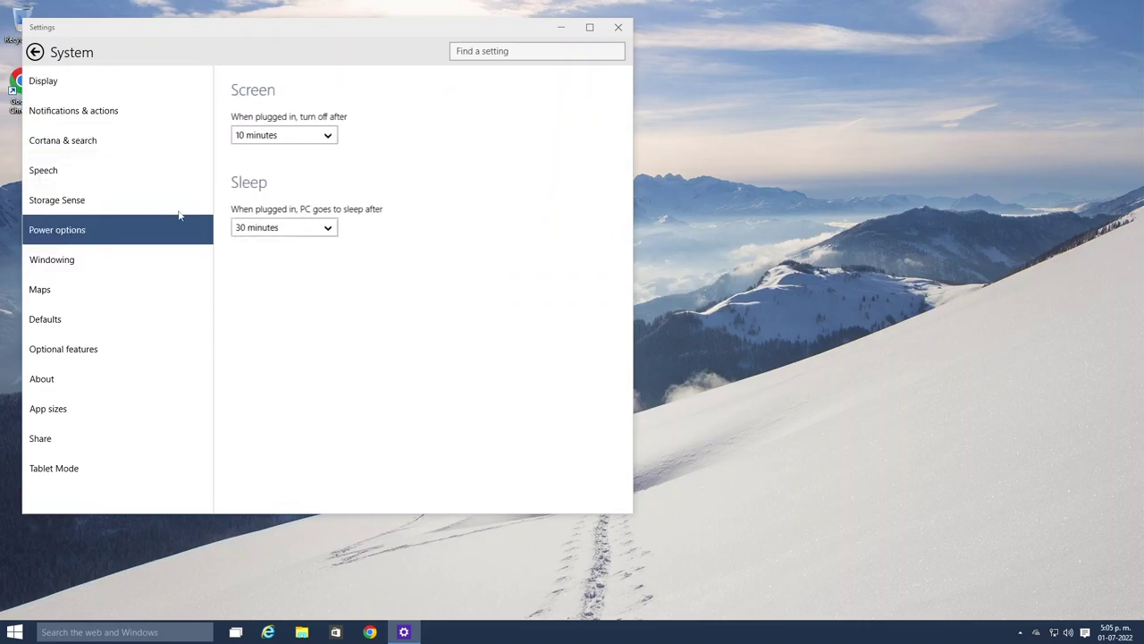
pyautogui.click(268, 136)
pyautogui.scroll(-3, 250, 257)
pyautogui.click(250, 256)
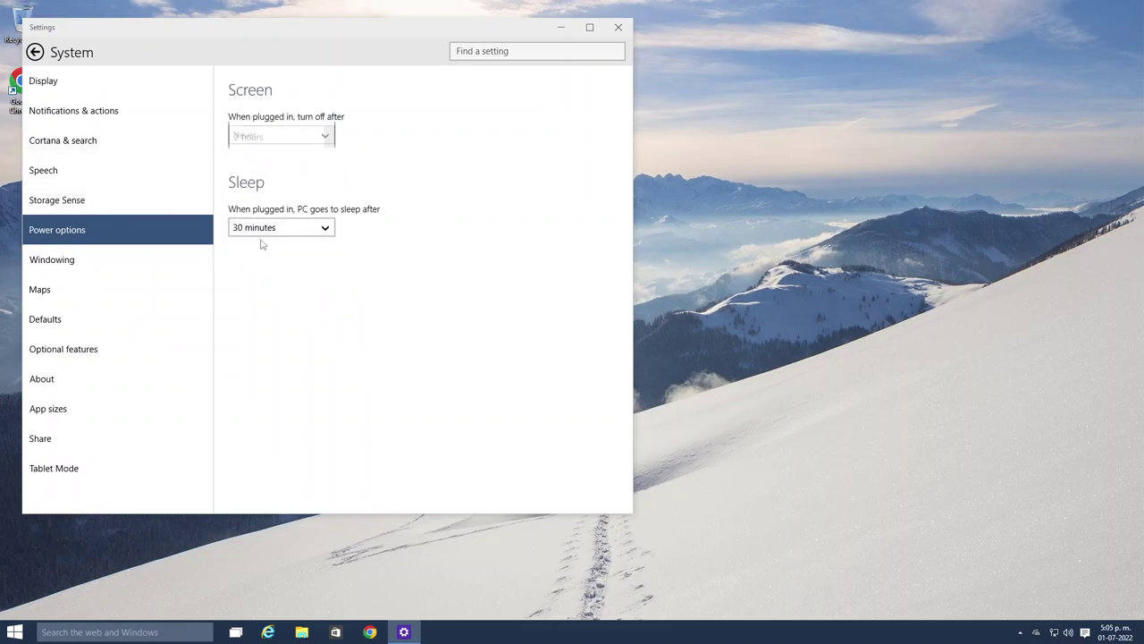
pyautogui.click(268, 135)
pyautogui.scroll(-3, 255, 269)
pyautogui.click(243, 347)
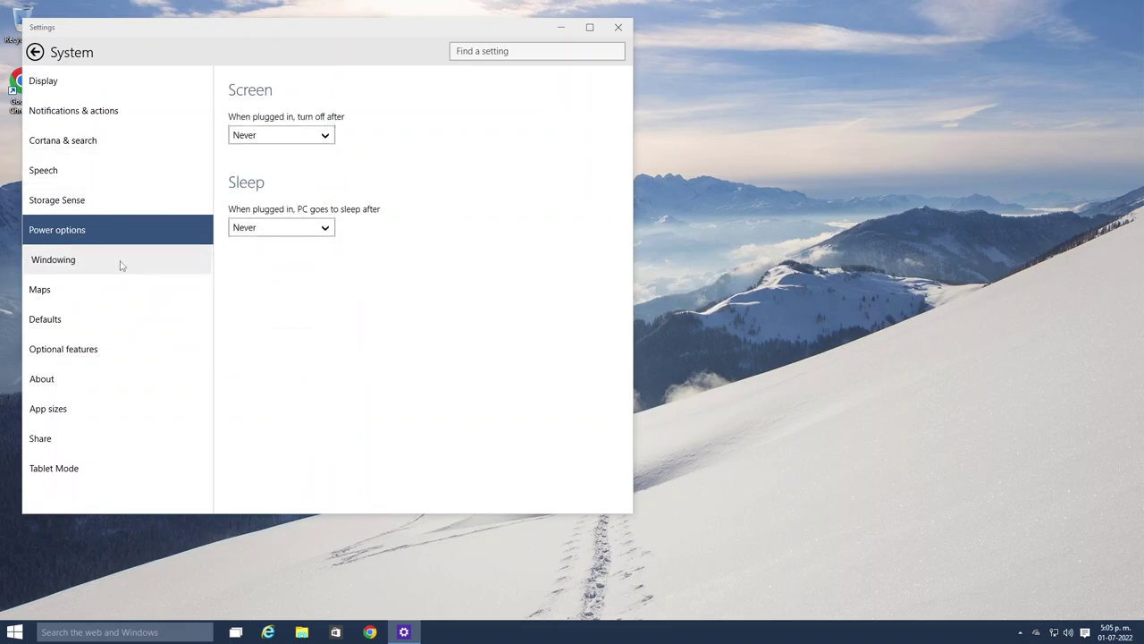
# View the Windowing and Maps settings, and switch tablet mode on and back off
pyautogui.click(120, 261)
pyautogui.click(107, 298)
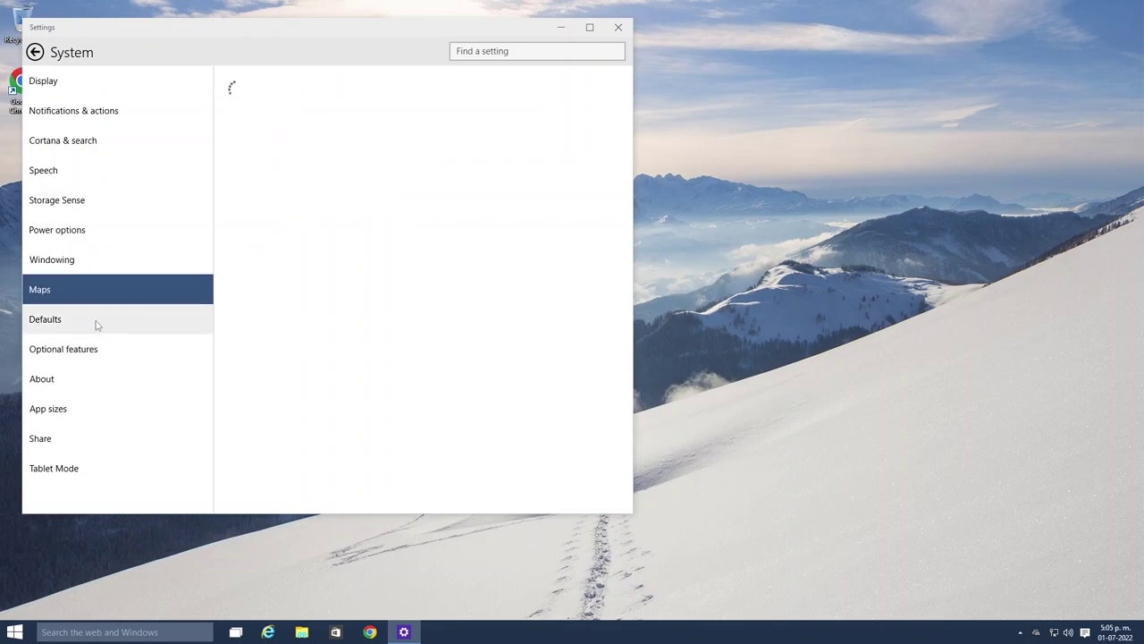
pyautogui.click(81, 466)
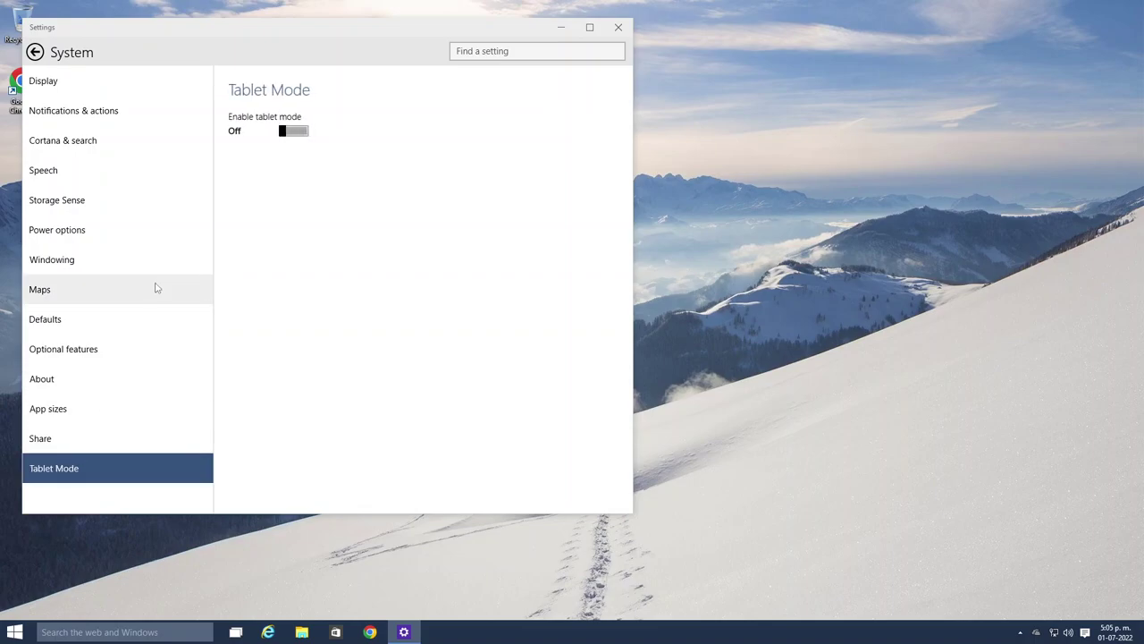
pyautogui.click(287, 134)
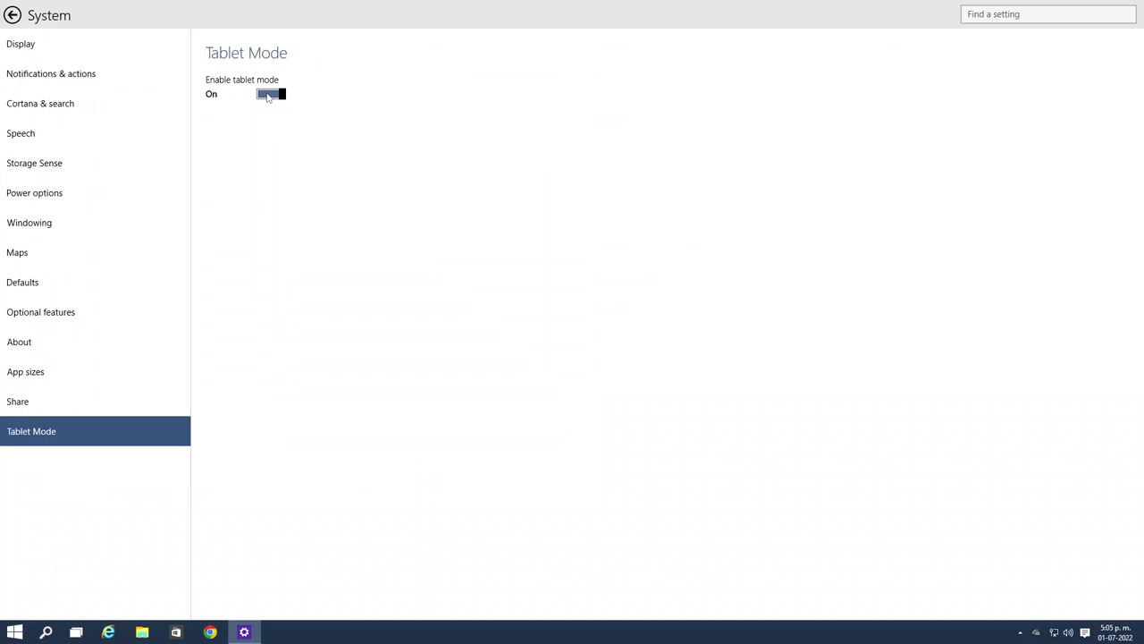
pyautogui.click(271, 93)
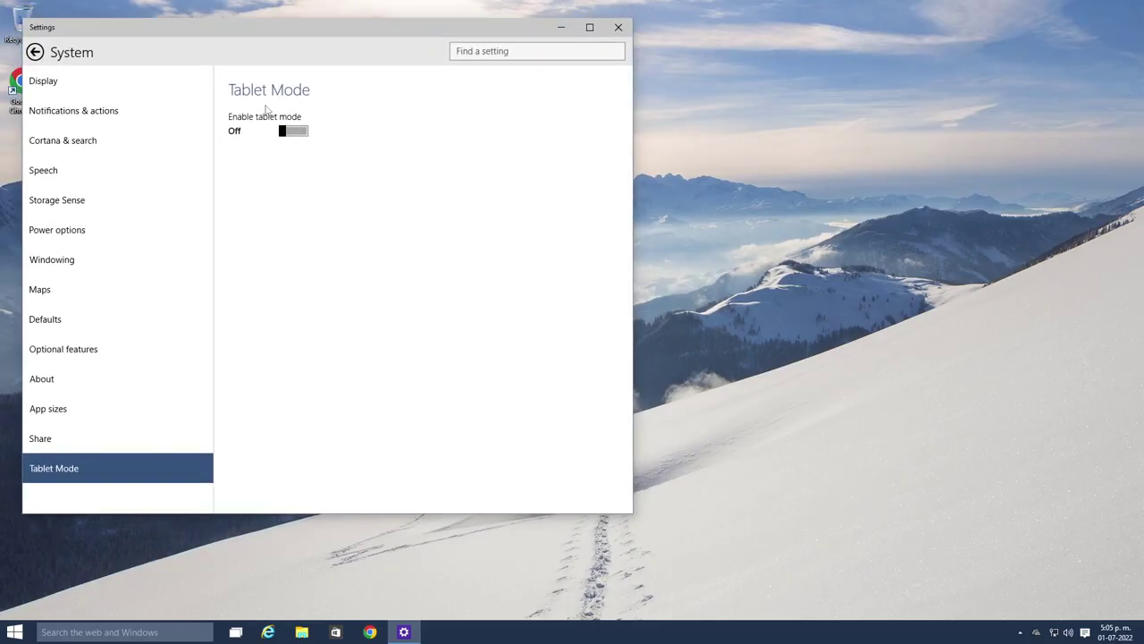
pyautogui.click(35, 51)
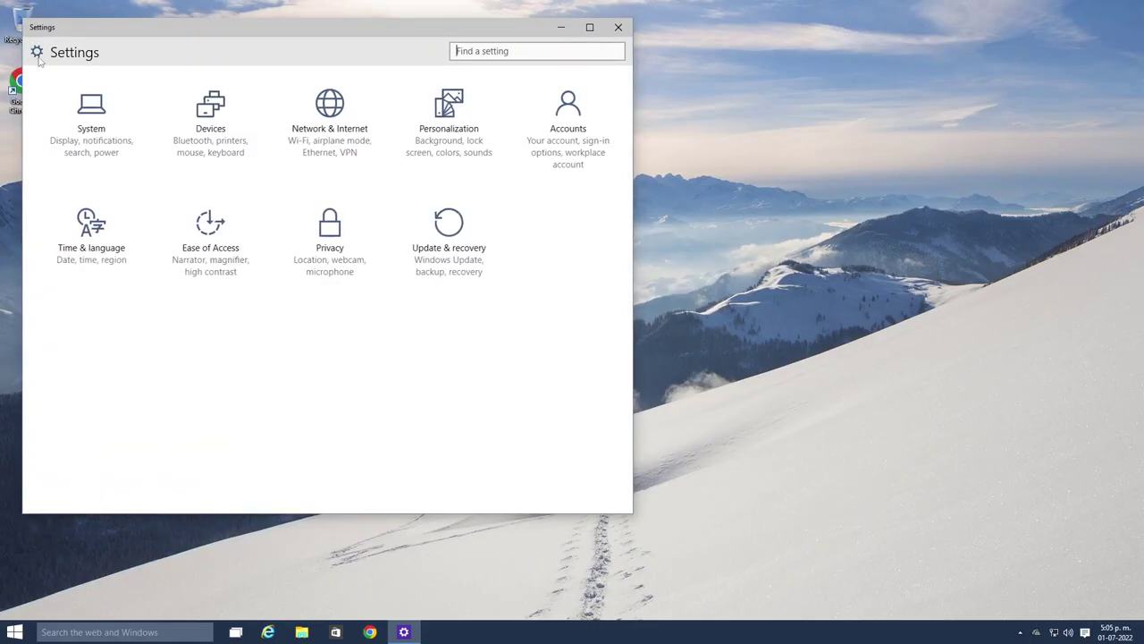
pyautogui.click(83, 102)
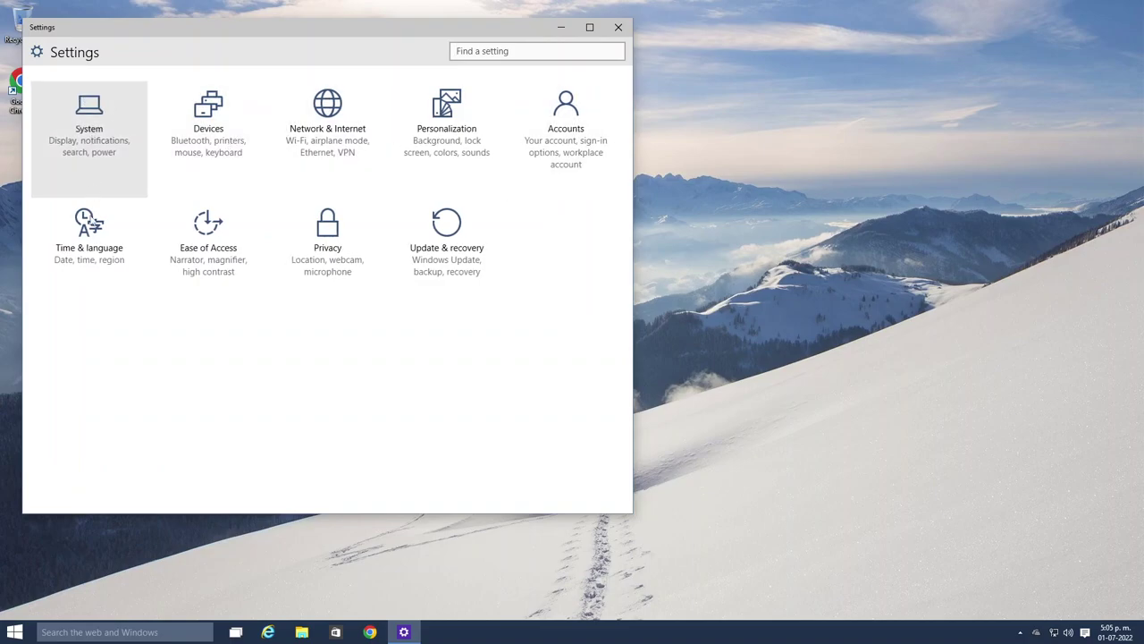
pyautogui.press('super+d')
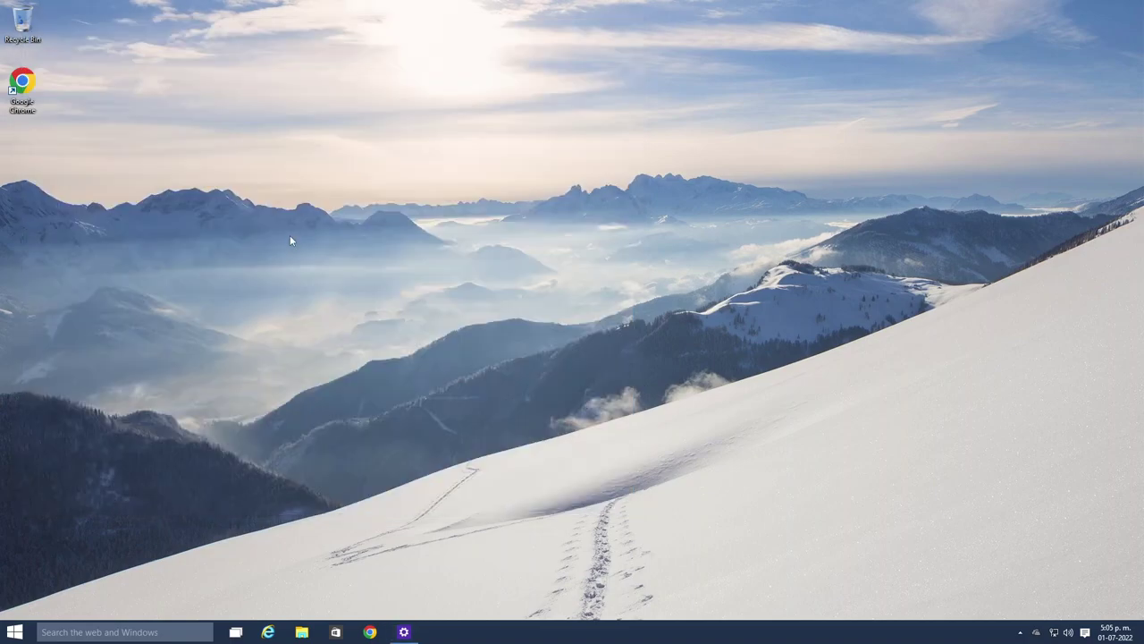
pyautogui.click(404, 632)
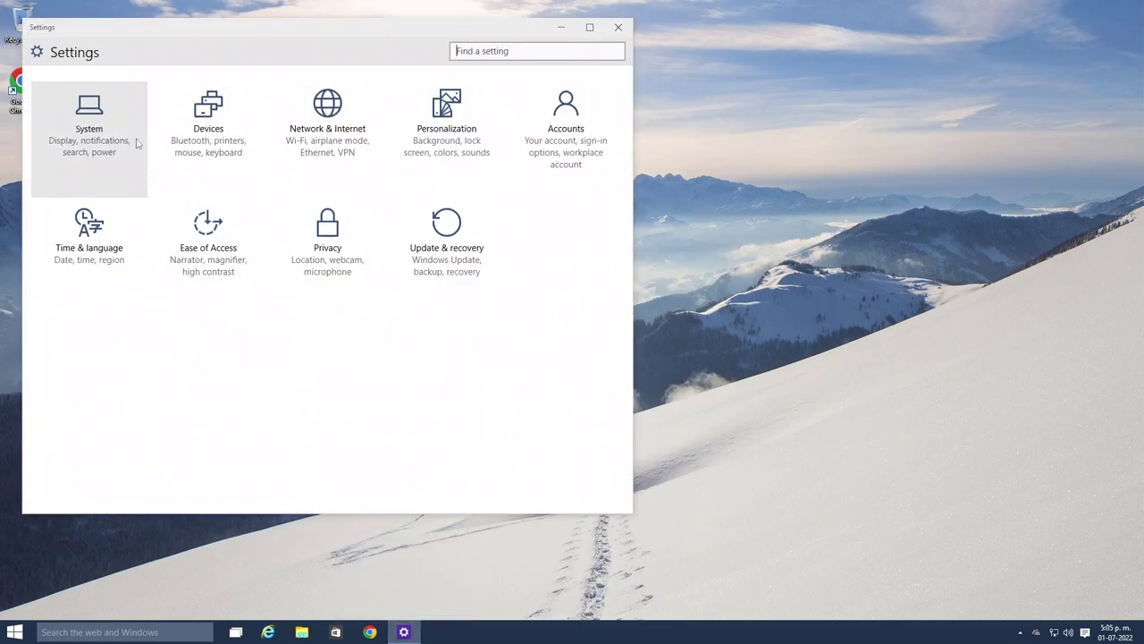
pyautogui.press('super+d')
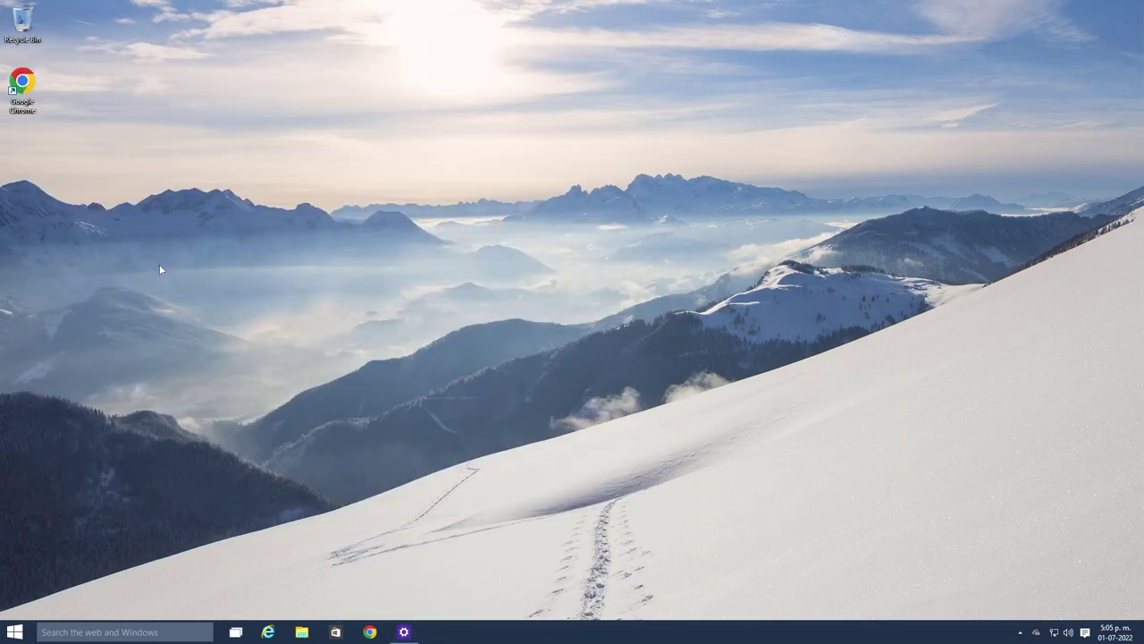
pyautogui.click(404, 632)
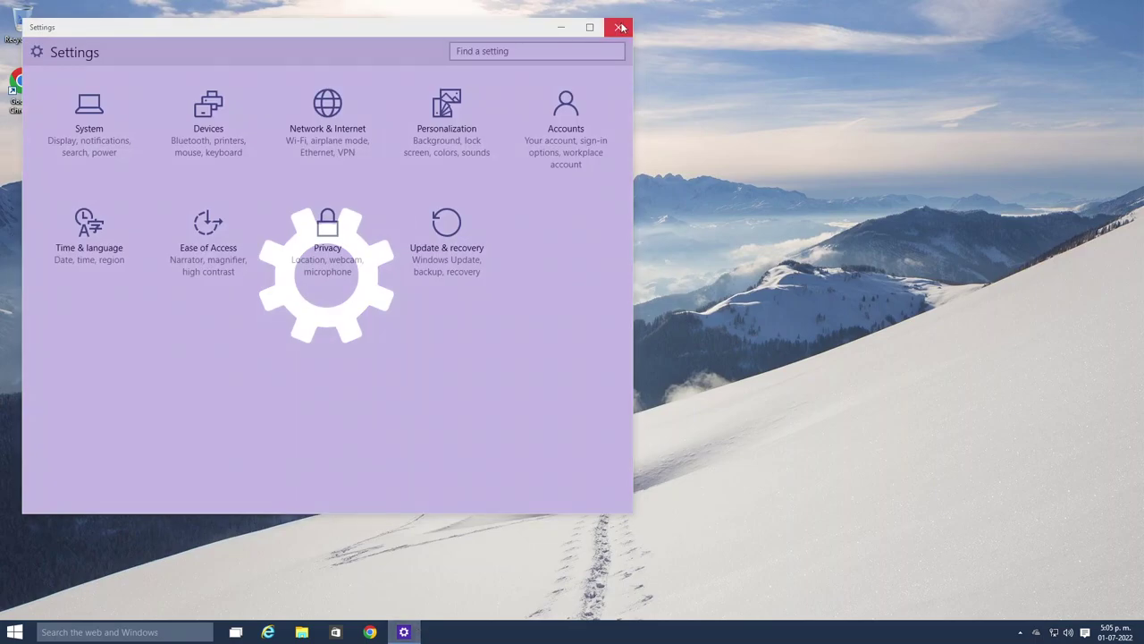
# Close Settings and check the Windows activation status in the computer's basic system information
pyautogui.click(621, 28)
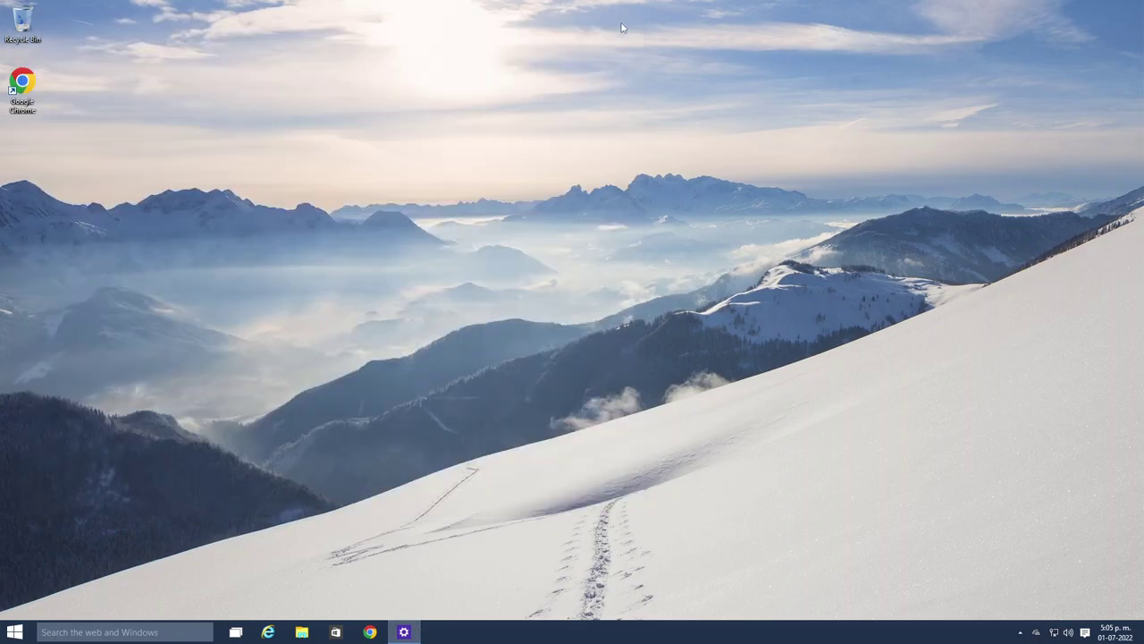
pyautogui.rightClick(14, 632)
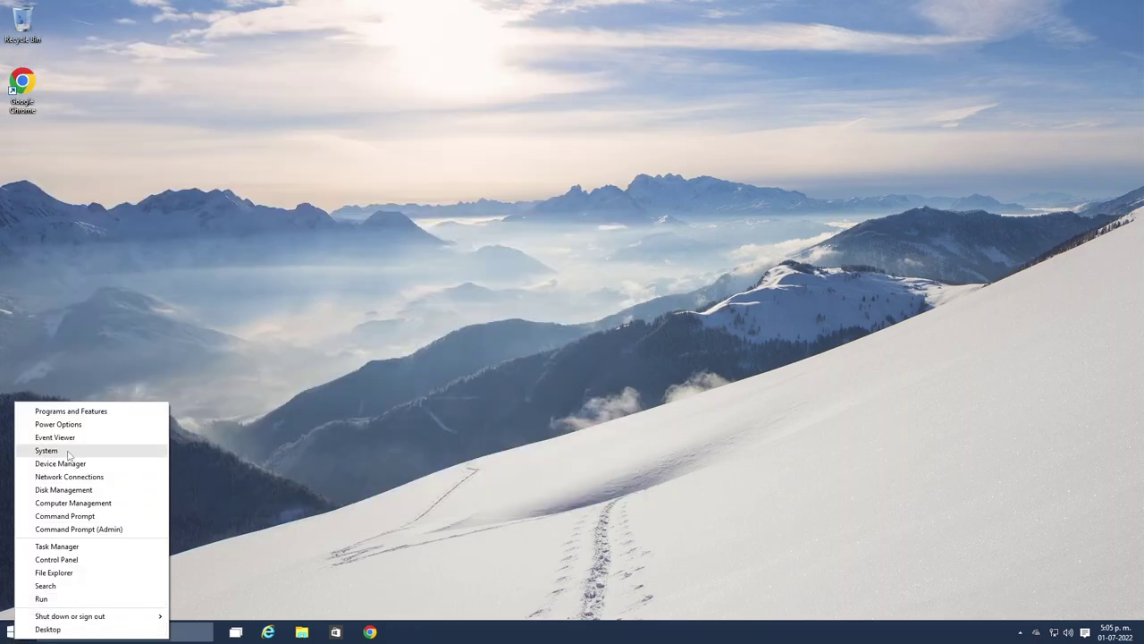
pyautogui.click(50, 450)
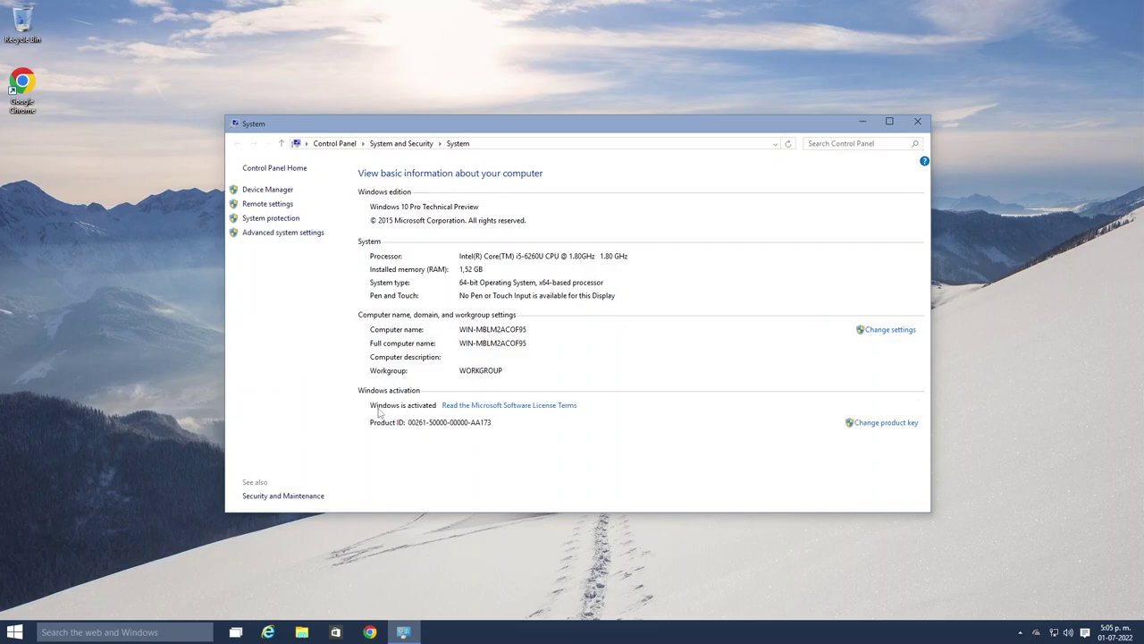
pyautogui.click(918, 121)
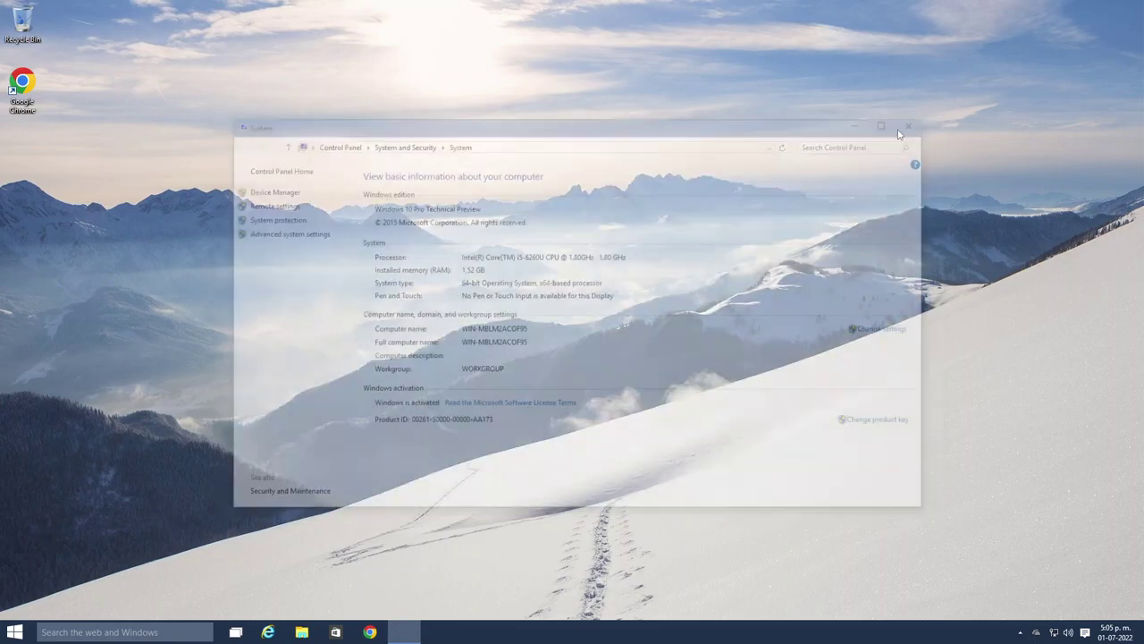
# Reopen Settings and view the display options in the System category
pyautogui.click(25, 629)
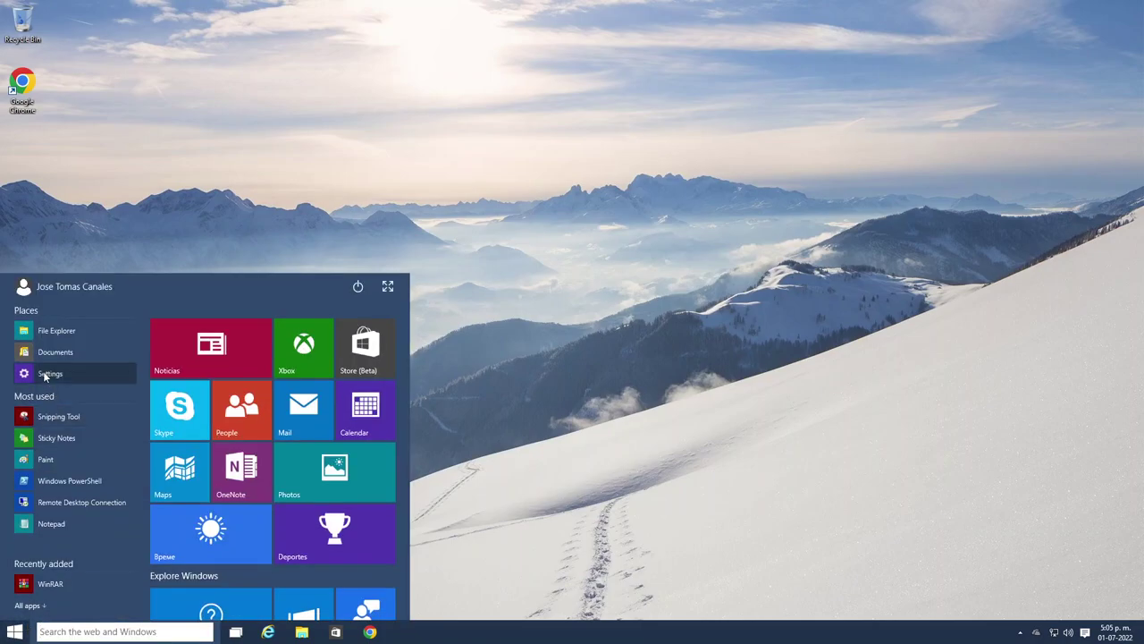
pyautogui.click(43, 371)
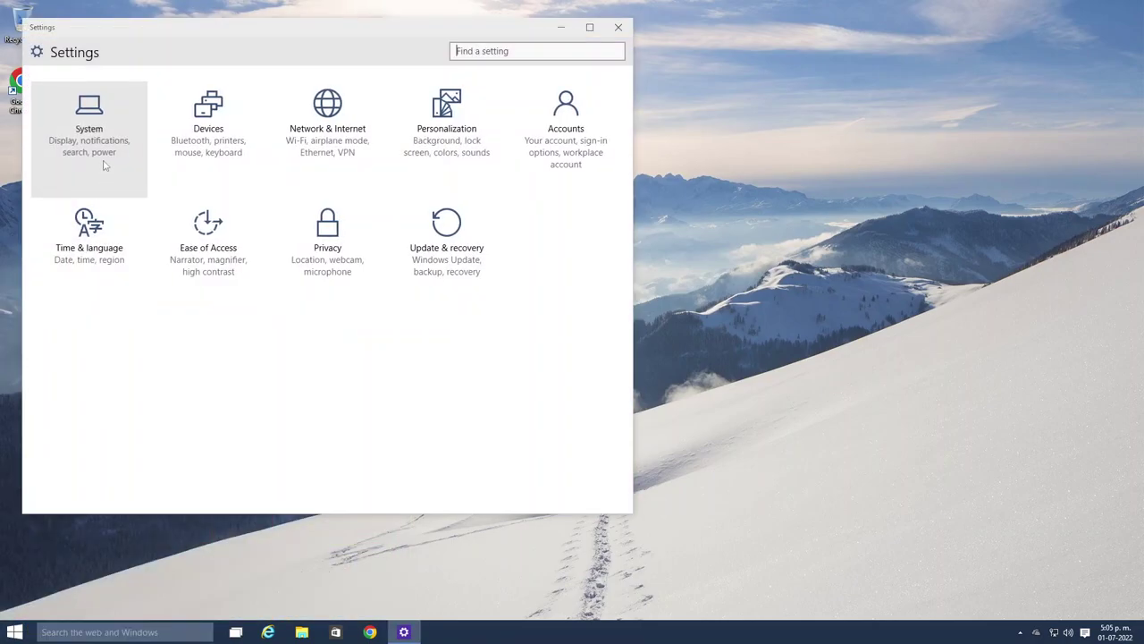
pyautogui.click(104, 166)
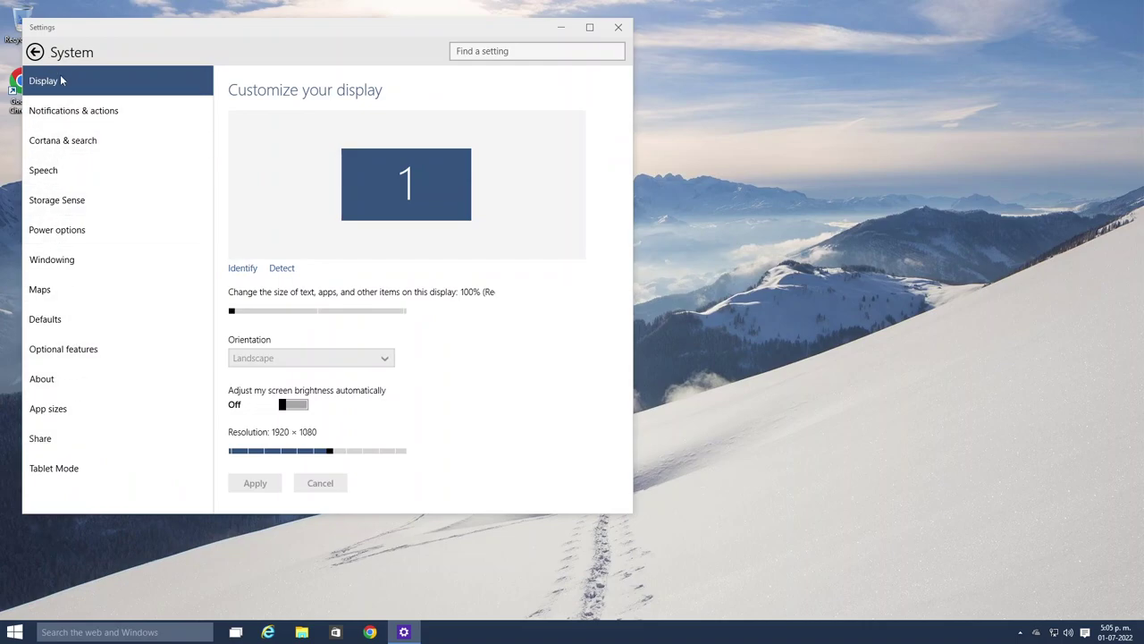
pyautogui.click(36, 51)
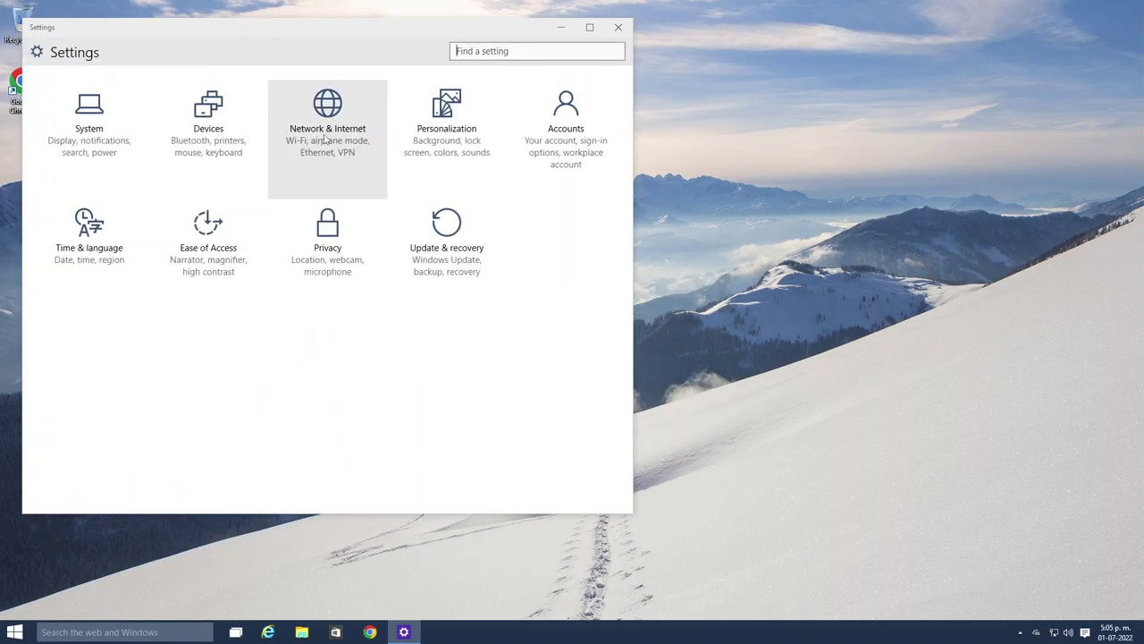
# Turn on downloading over metered connections for connected devices in the Devices settings
pyautogui.click(262, 134)
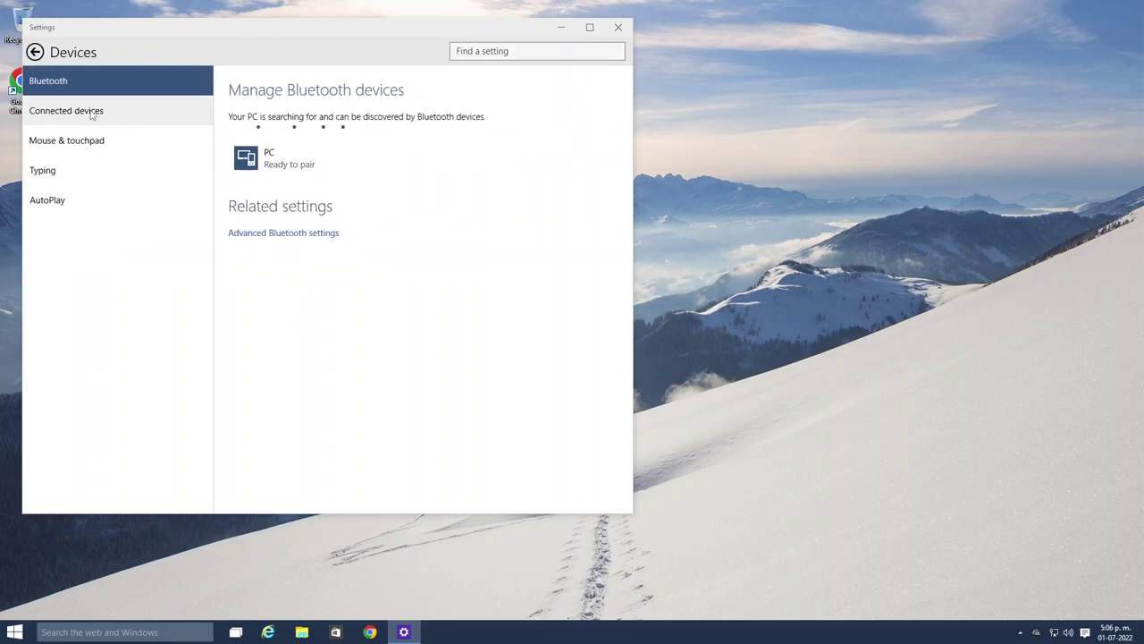
pyautogui.click(91, 114)
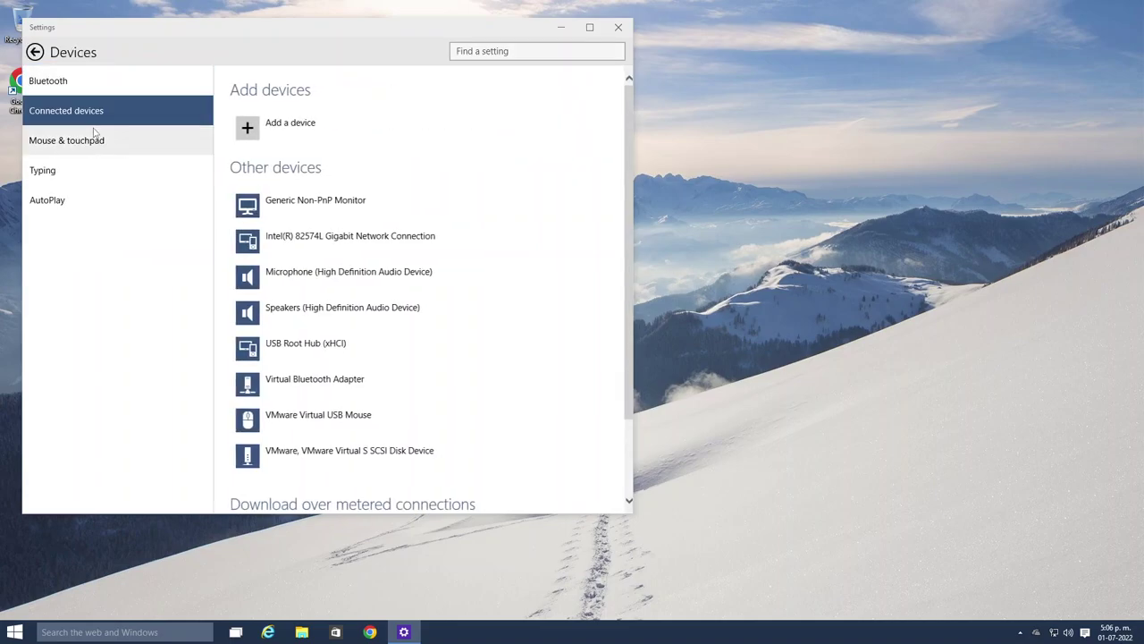
pyautogui.scroll(-2, 295, 308)
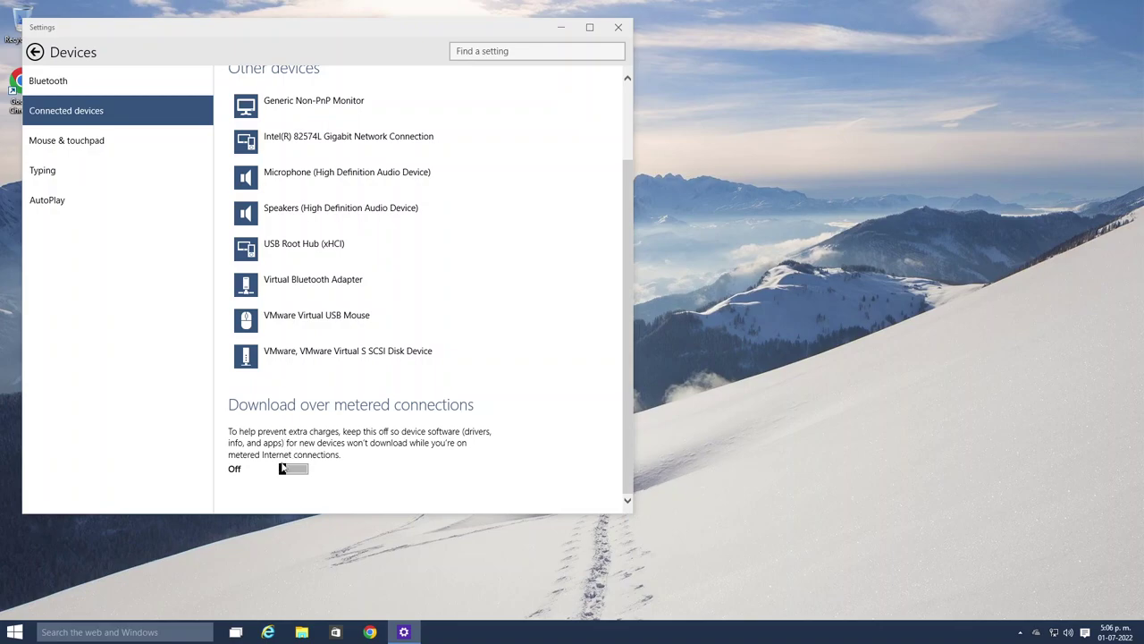
pyautogui.click(286, 469)
# Look through the Typing, Mouse & touchpad and AutoPlay device settings and return to the Settings overview
pyautogui.click(92, 174)
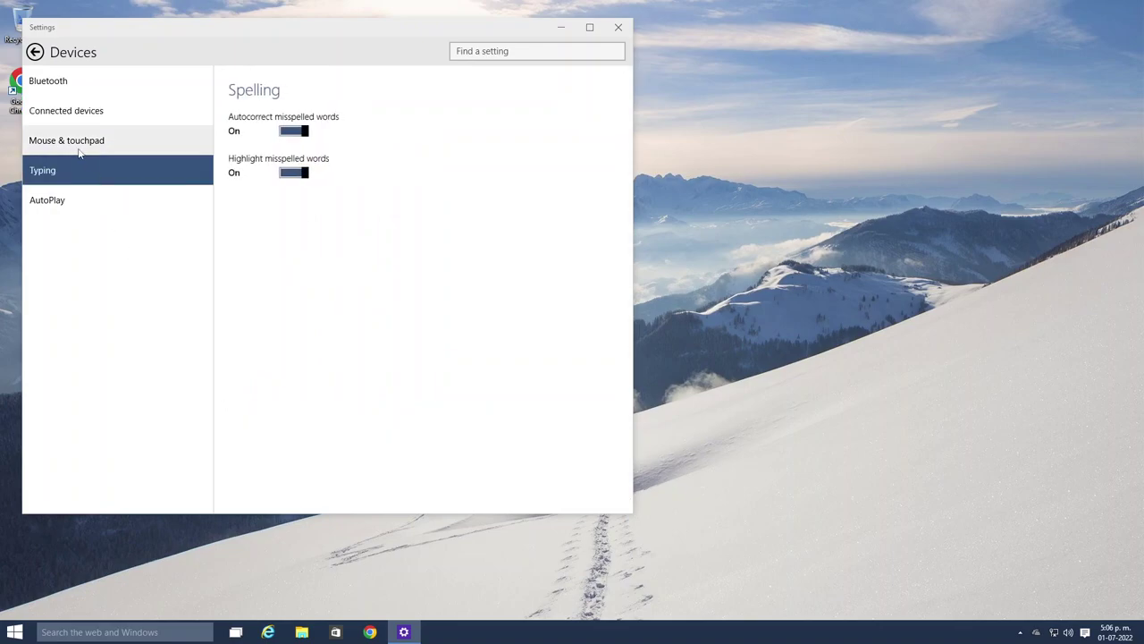
pyautogui.click(76, 148)
pyautogui.click(82, 197)
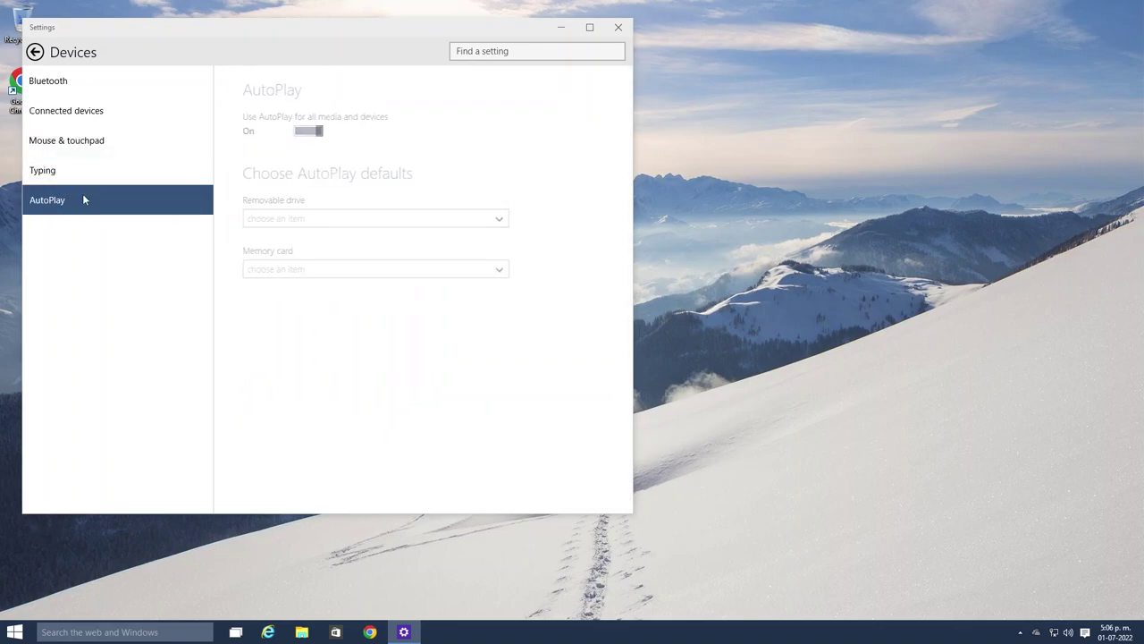
pyautogui.click(37, 53)
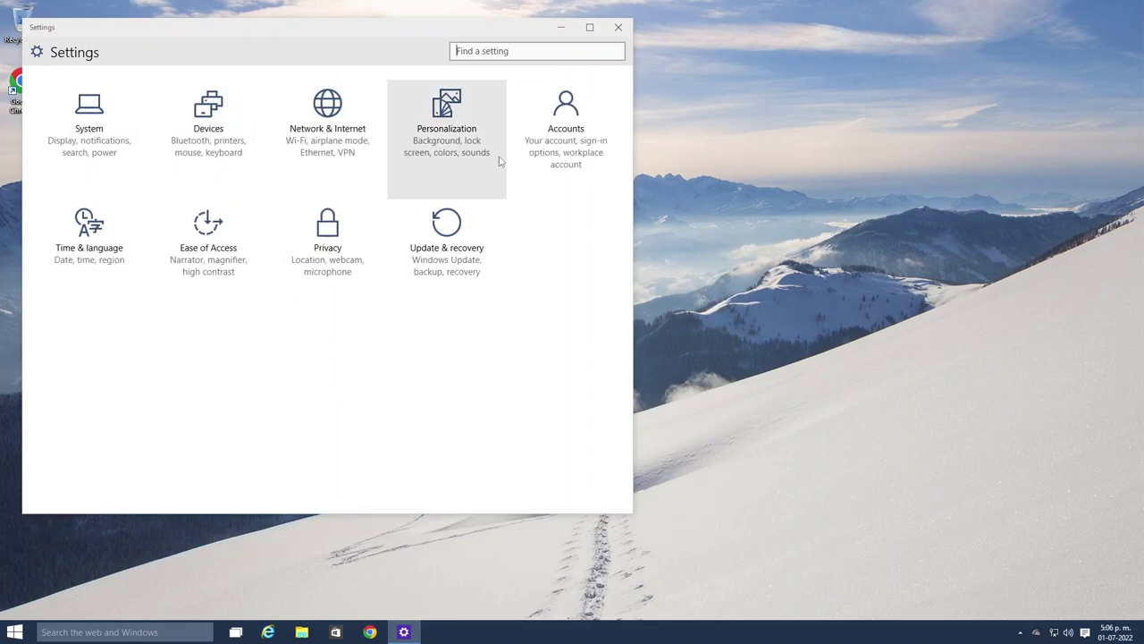
# View the lock screen options in the Personalization settings and return to the Settings overview
pyautogui.click(445, 155)
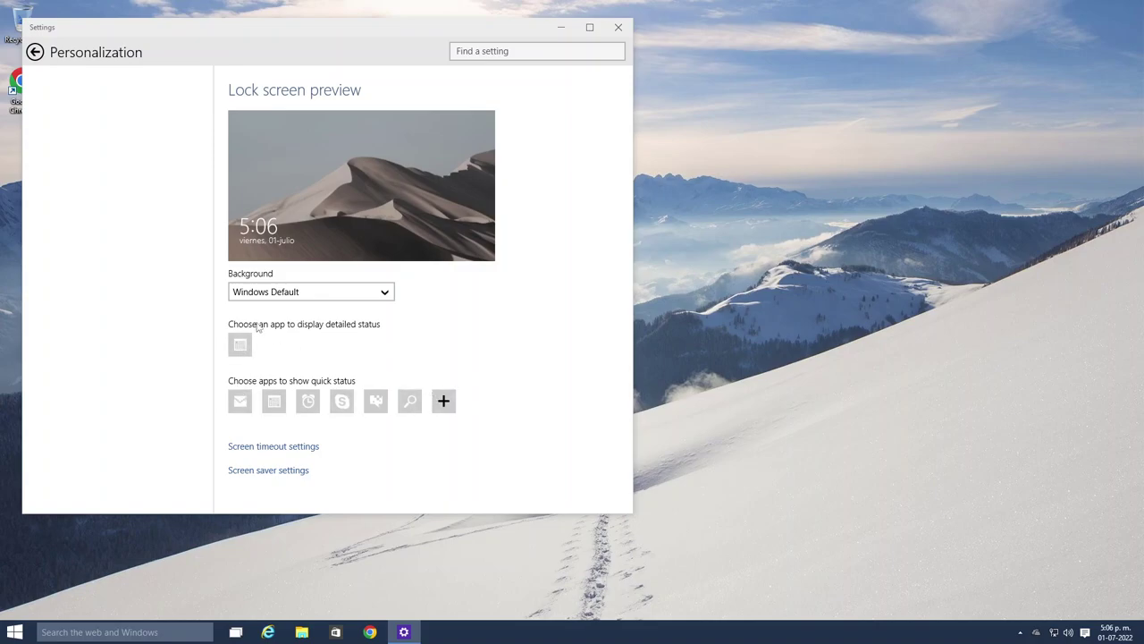
pyautogui.click(34, 52)
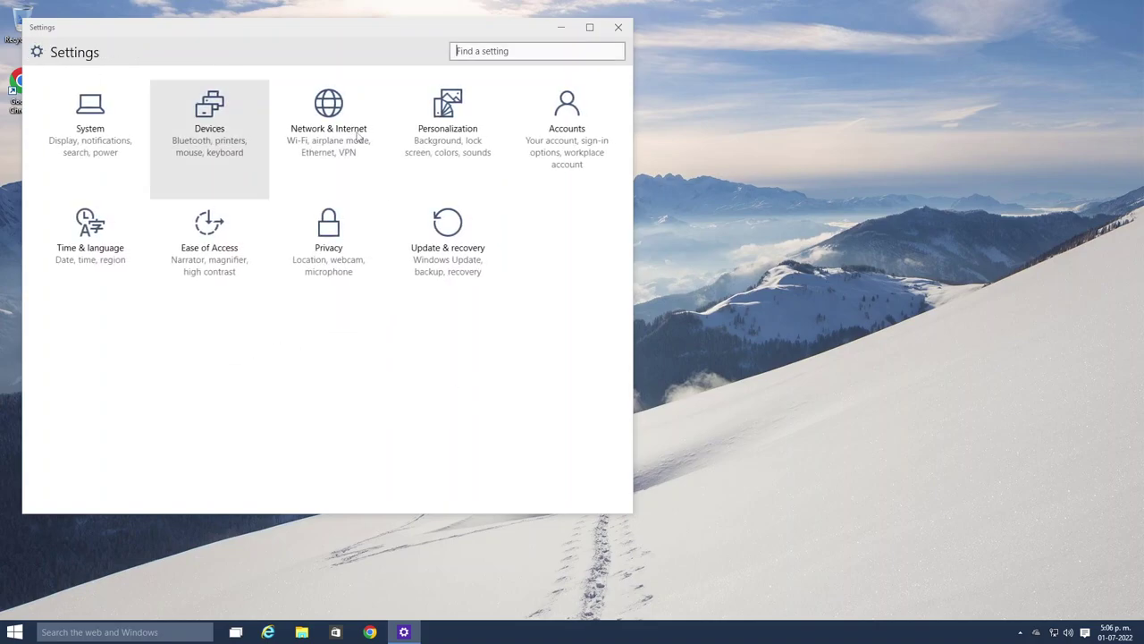
# Turn on automatic time setting in the Date & time settings and allow the system change
pyautogui.click(140, 248)
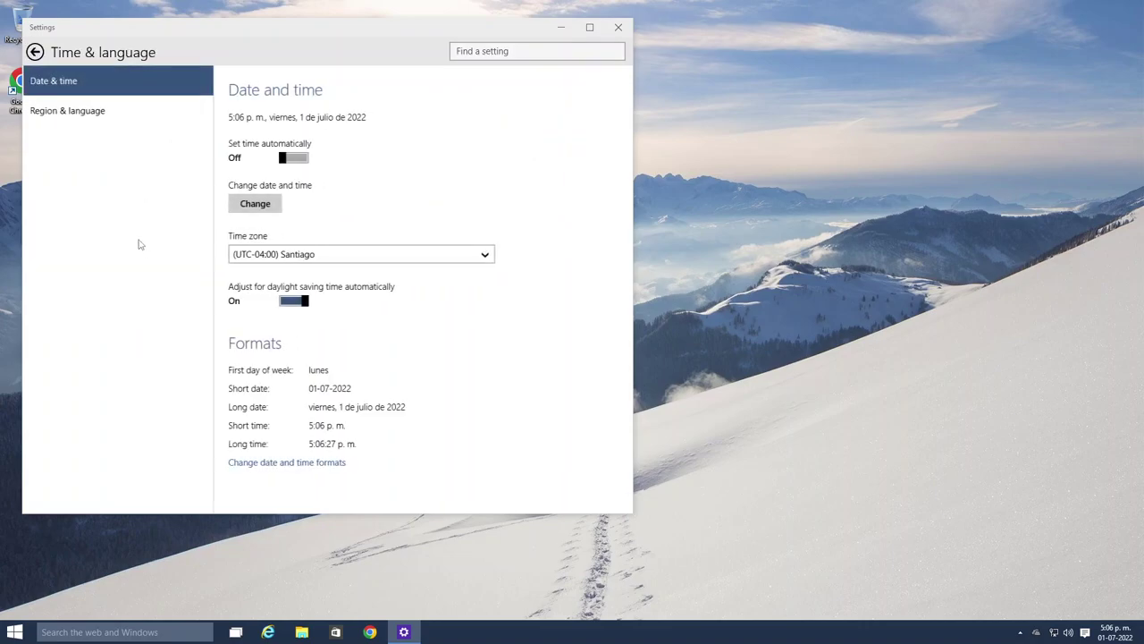
pyautogui.click(288, 158)
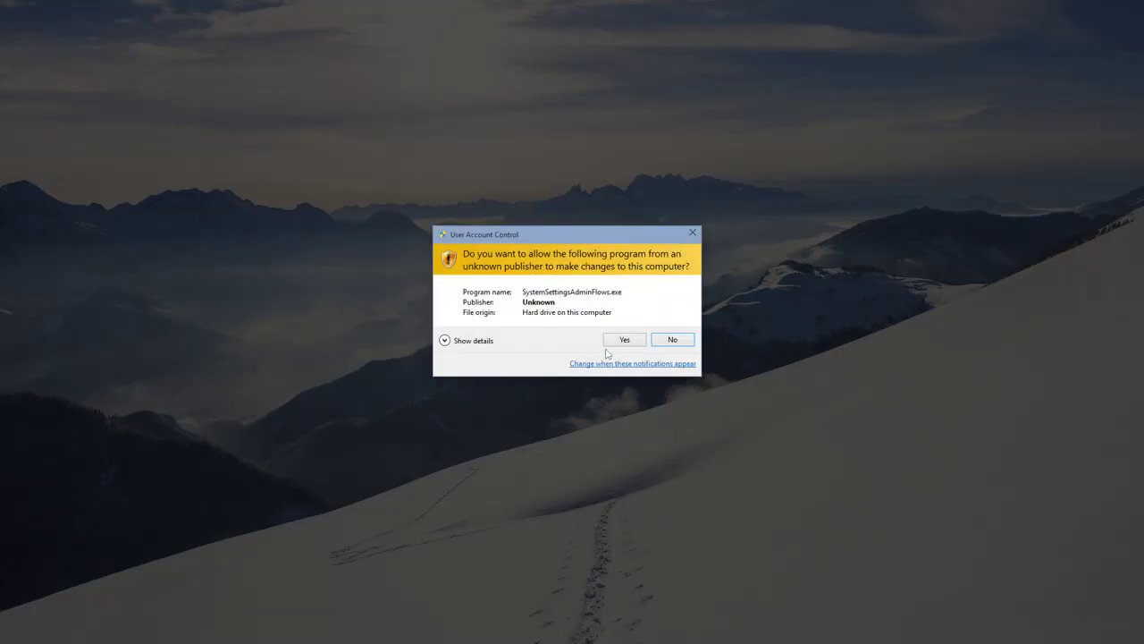
pyautogui.click(607, 346)
# Download the language pack for Español (Chile) from its options in the Region & language settings, allowing the system changes
pyautogui.click(144, 115)
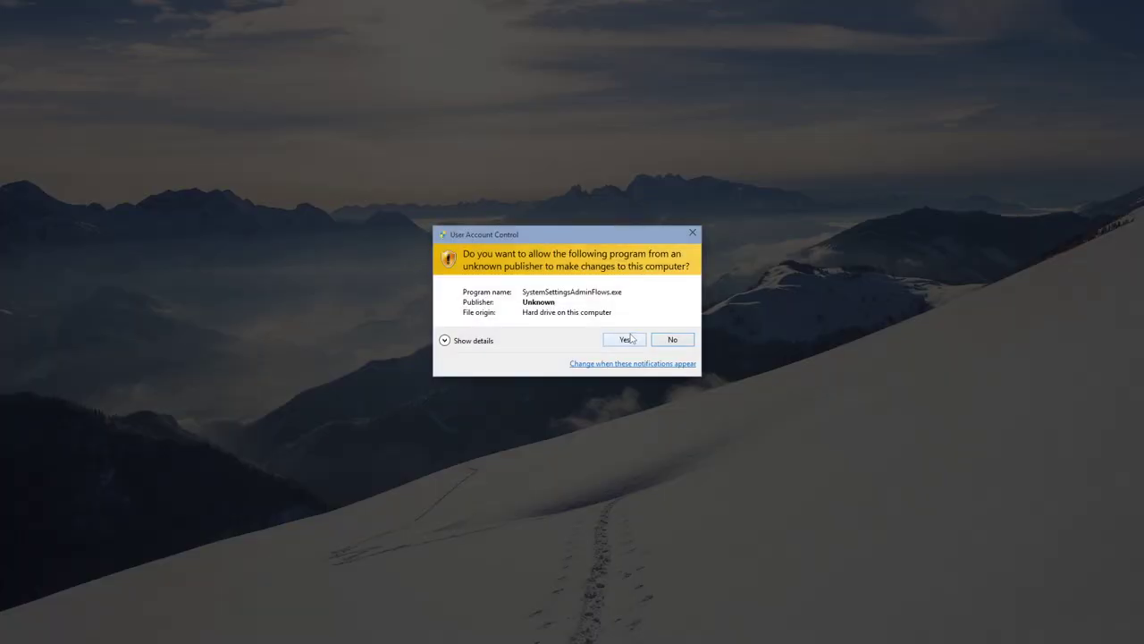
pyautogui.click(626, 339)
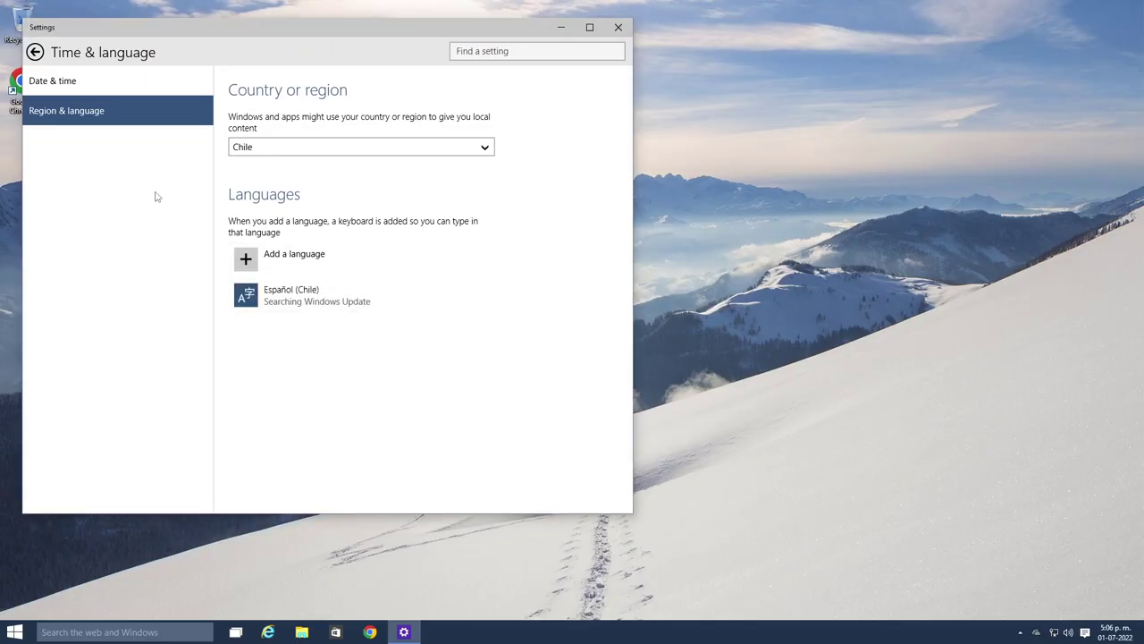
pyautogui.click(286, 296)
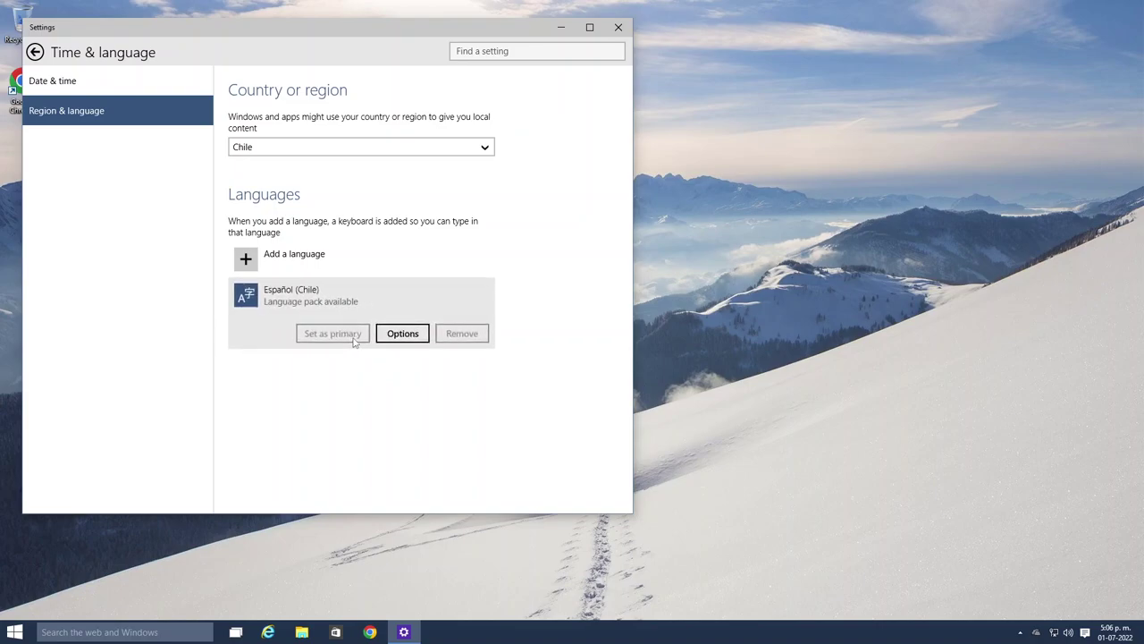
pyautogui.click(395, 335)
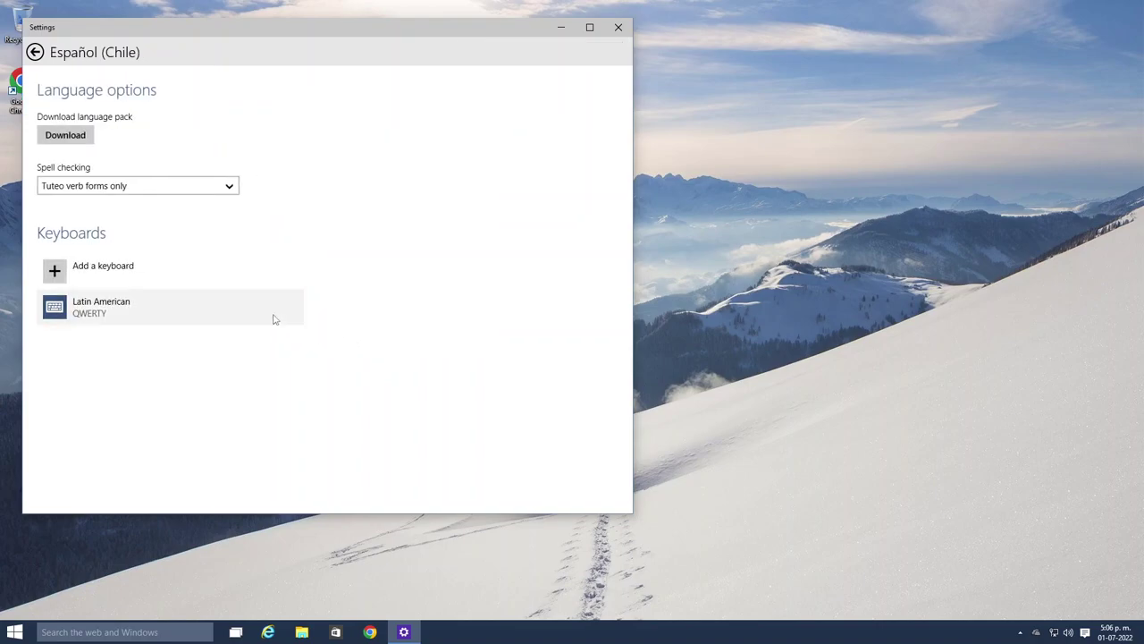
pyautogui.click(90, 141)
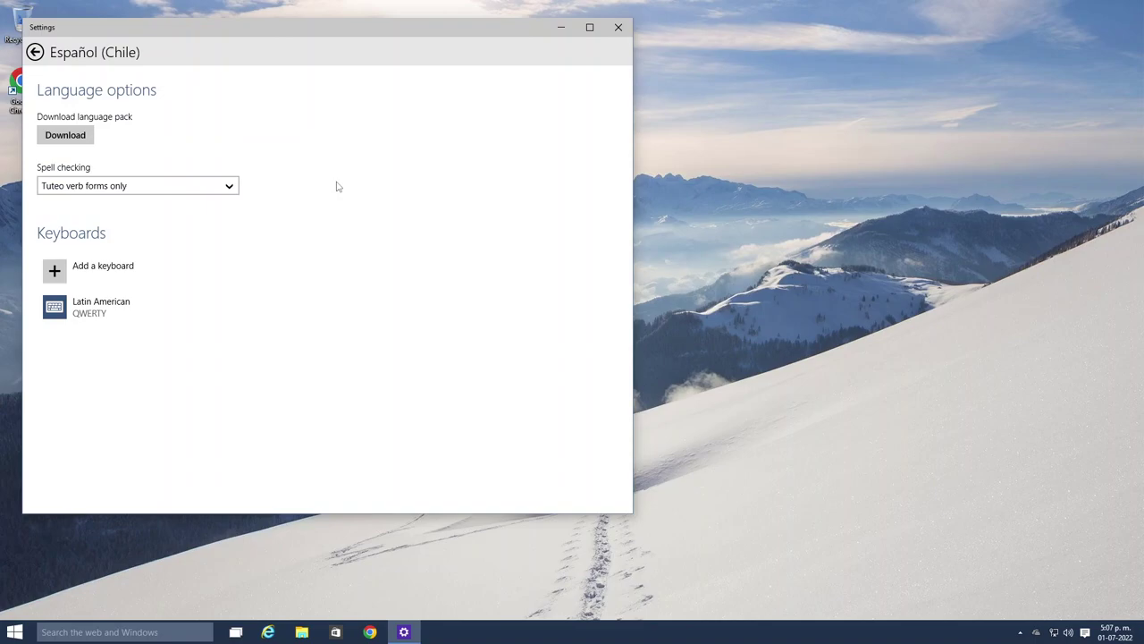
pyautogui.click(65, 137)
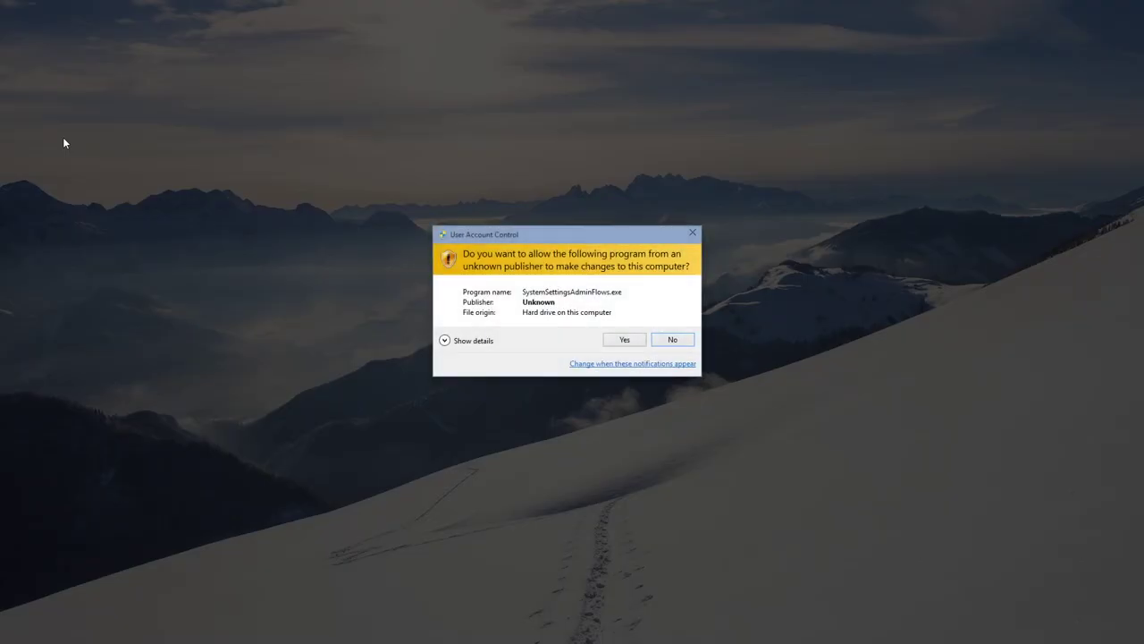
pyautogui.click(625, 341)
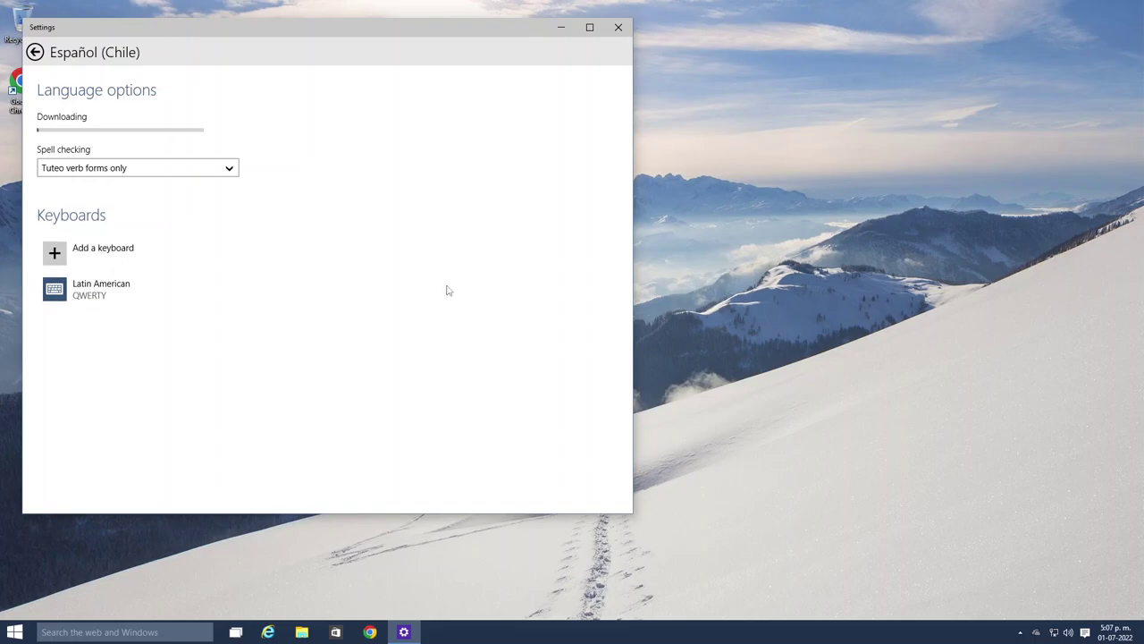
# Open Control Panel from the Windows System group of installed apps and allow SystemSettingsAdminFlows.exe to make changes
pyautogui.click(7, 632)
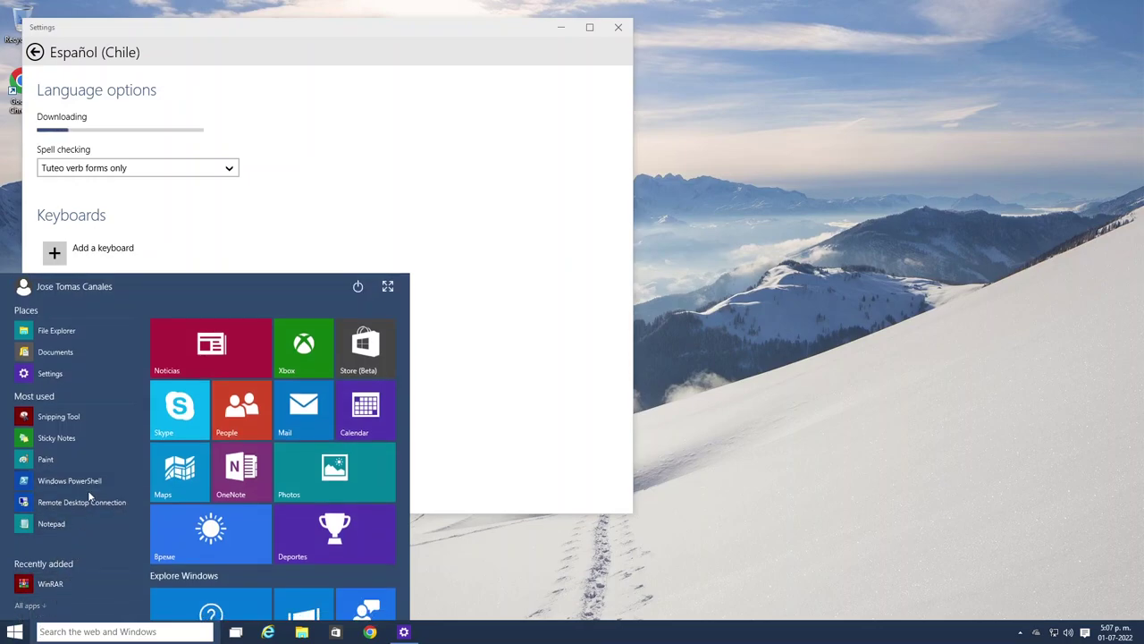
pyautogui.click(32, 606)
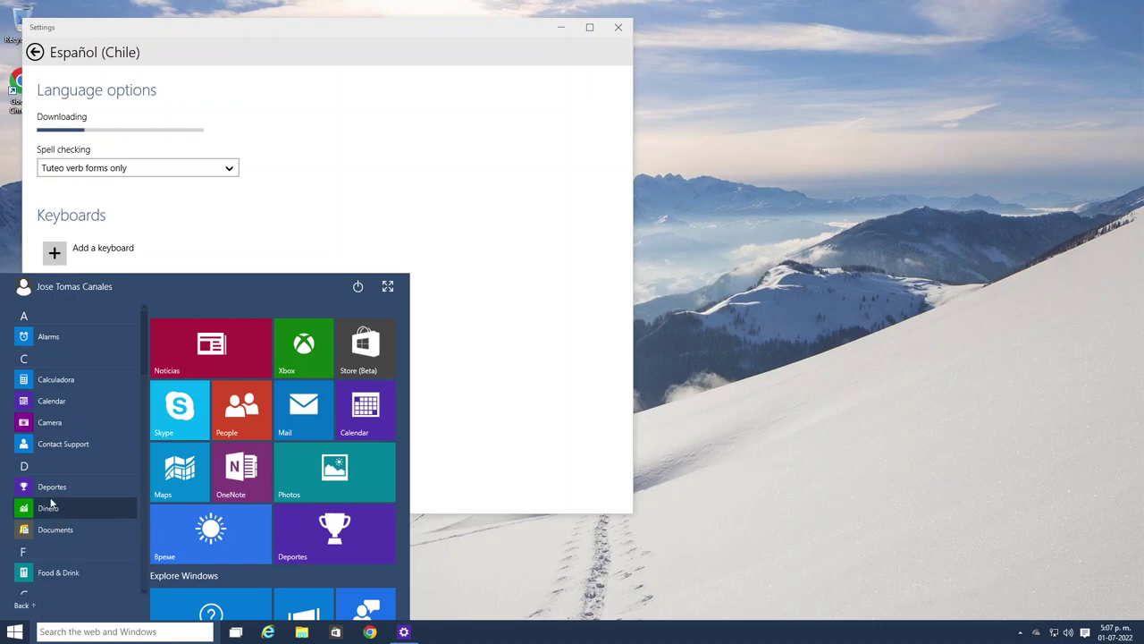
pyautogui.scroll(-5, 58, 509)
pyautogui.scroll(-10, 63, 505)
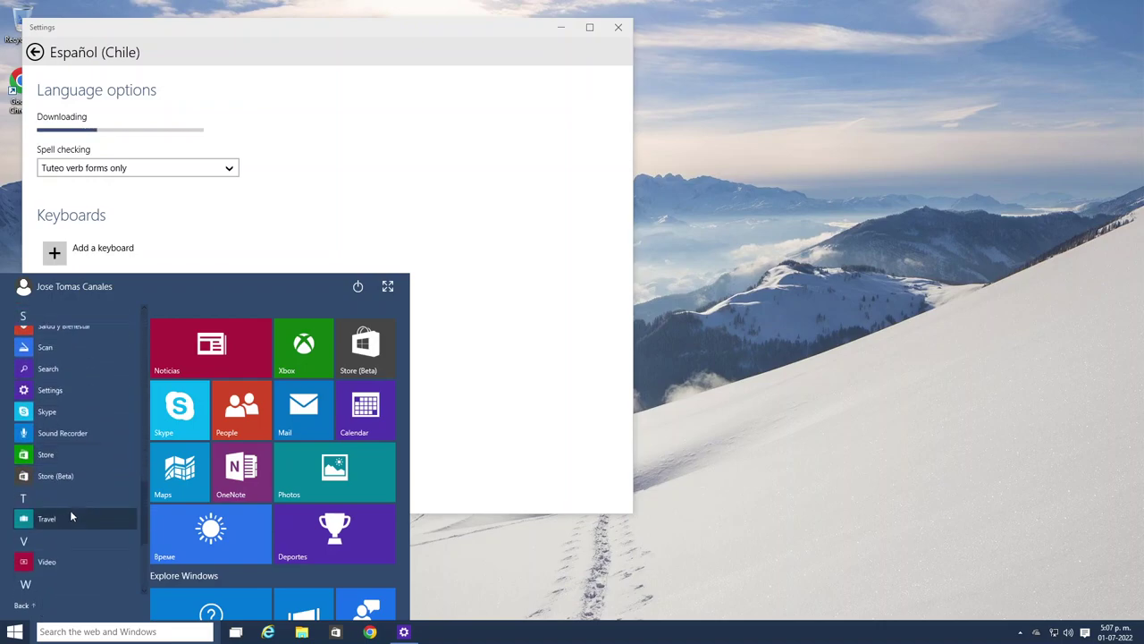
pyautogui.scroll(-3, 60, 500)
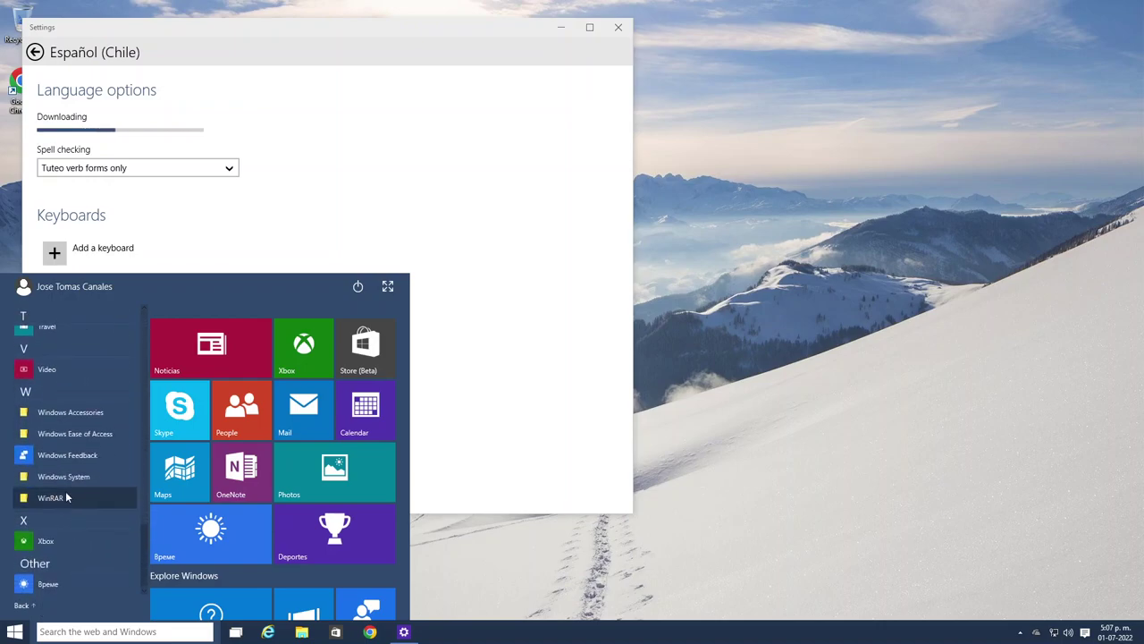
pyautogui.click(59, 480)
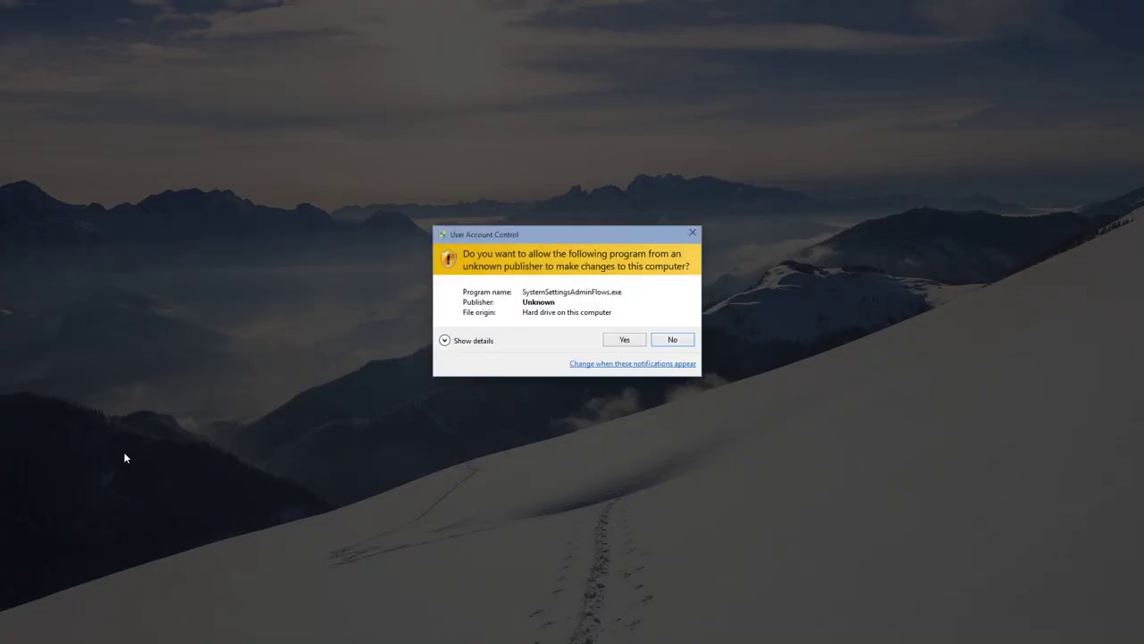
pyautogui.click(629, 339)
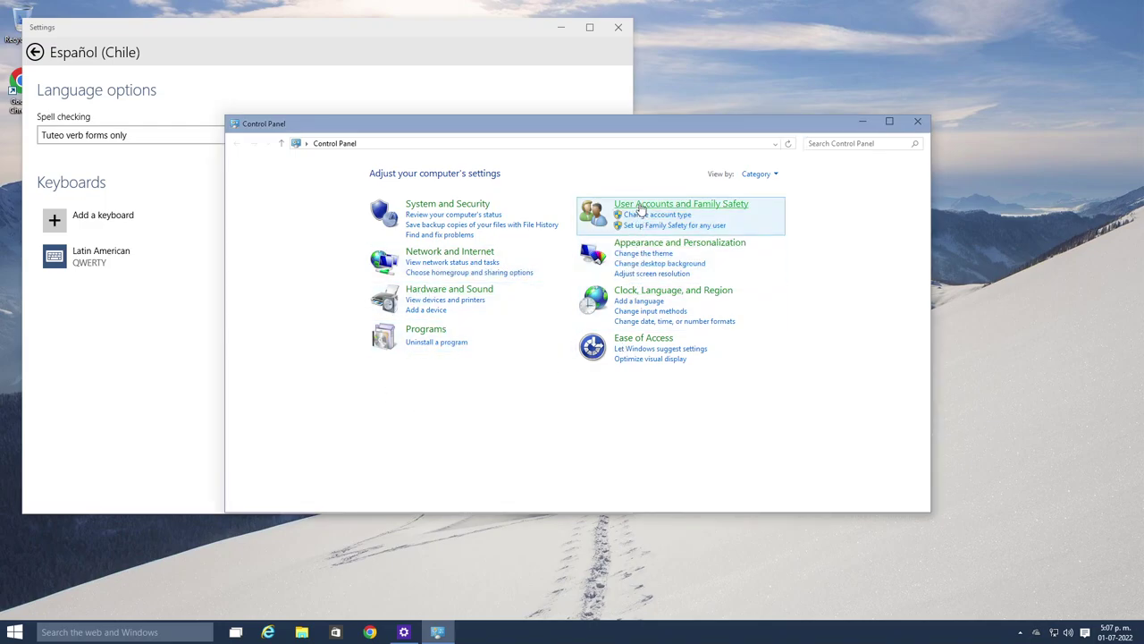
# Try to download and install the Spanish (Chile) language pack from Control Panel's language options, allowing lpkinstall.exe to make changes
pyautogui.click(629, 310)
pyautogui.click(882, 249)
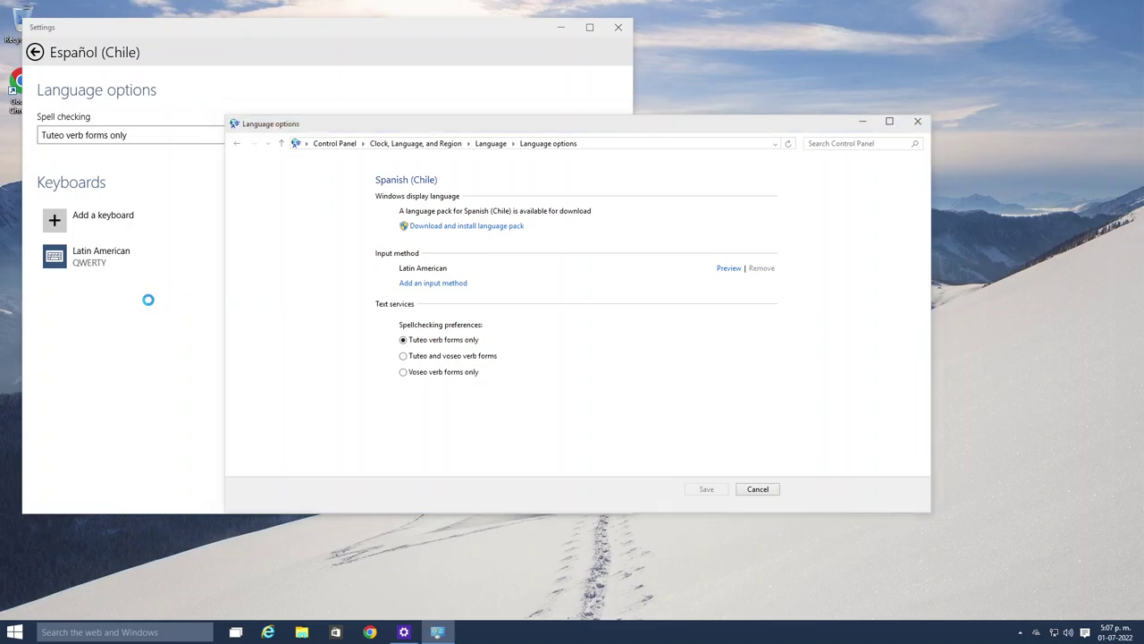
pyautogui.click(311, 302)
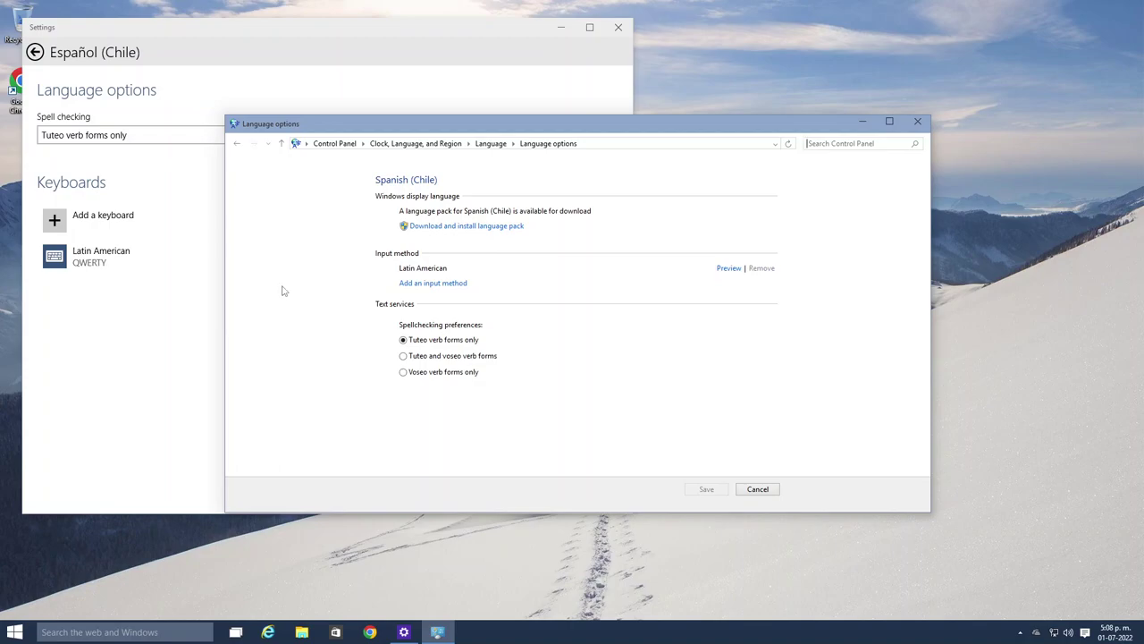
pyautogui.click(436, 230)
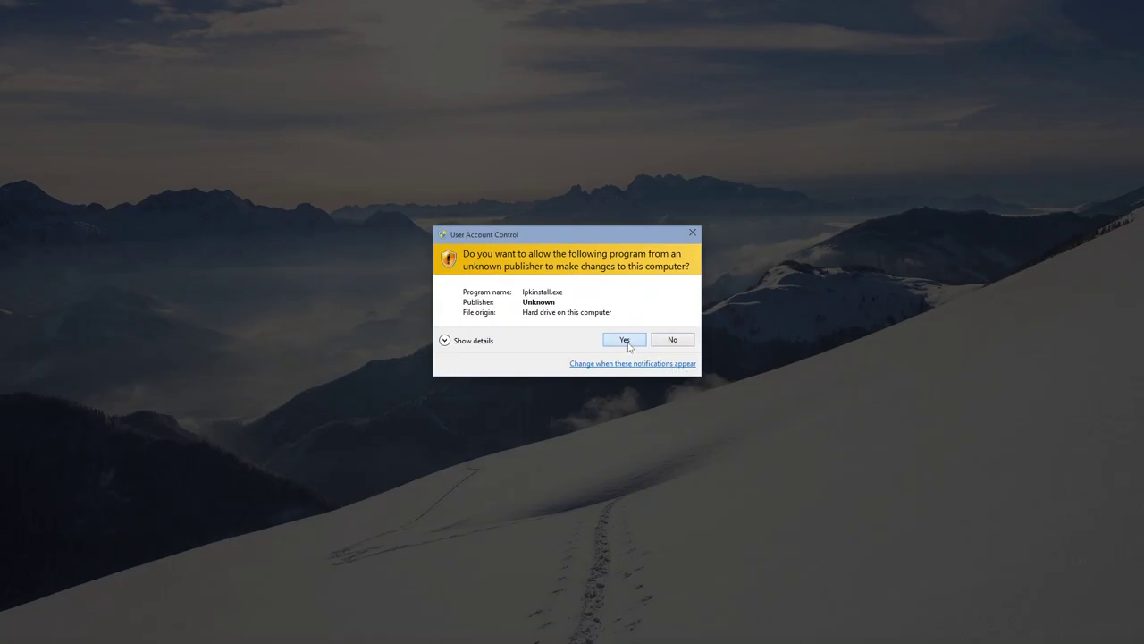
pyautogui.click(626, 341)
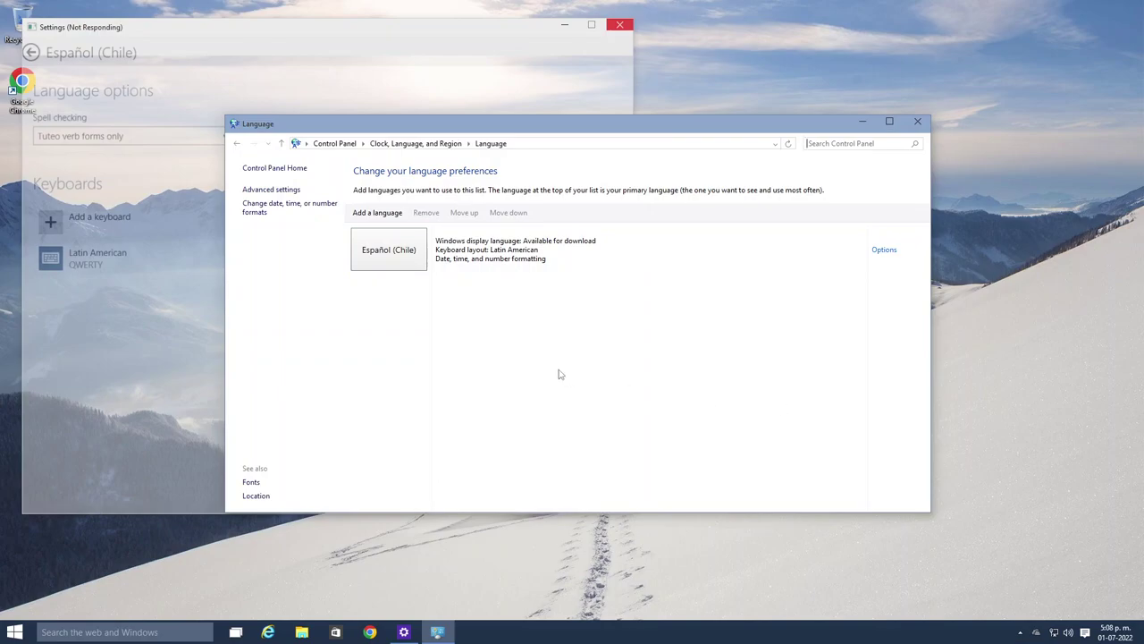
# Force the unresponsive Settings window to close
pyautogui.click(172, 291)
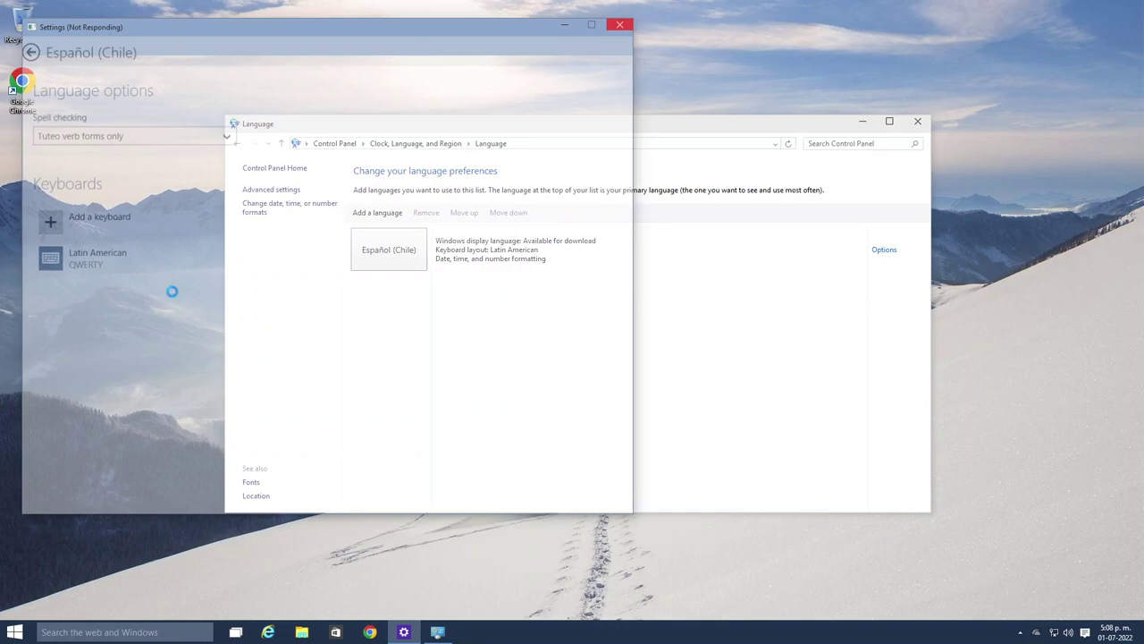
pyautogui.click(743, 377)
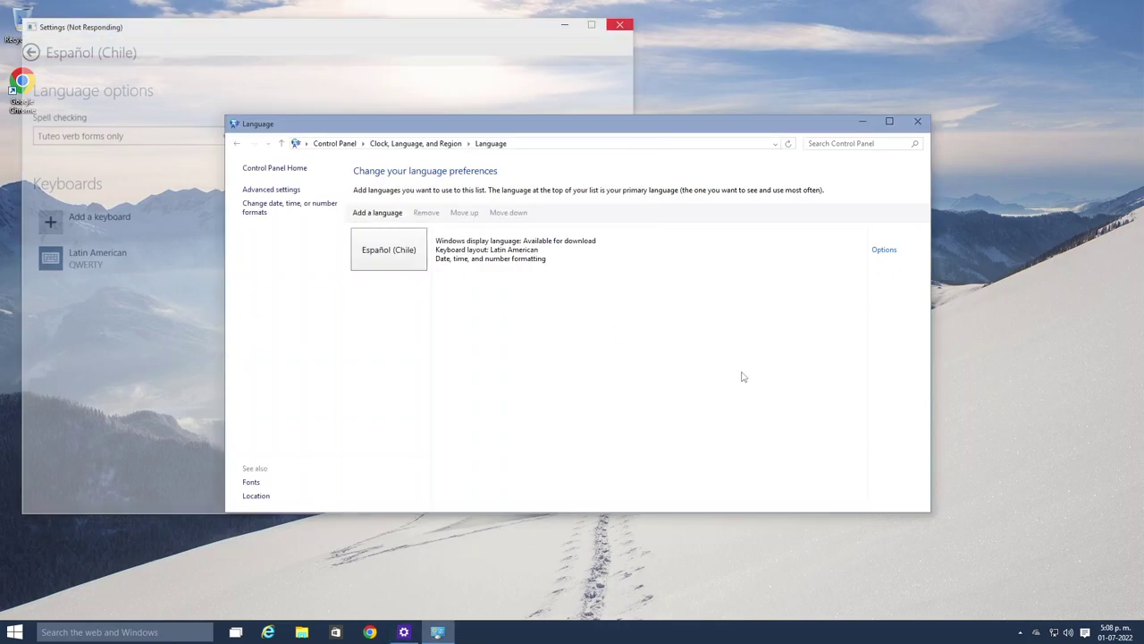
pyautogui.click(619, 25)
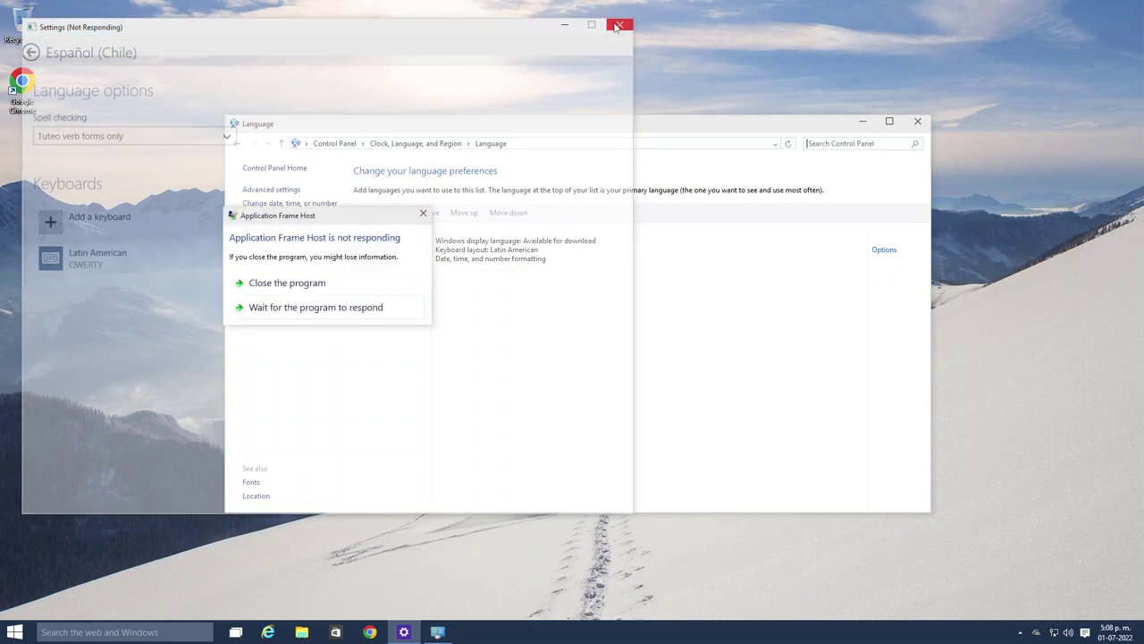
pyautogui.click(368, 283)
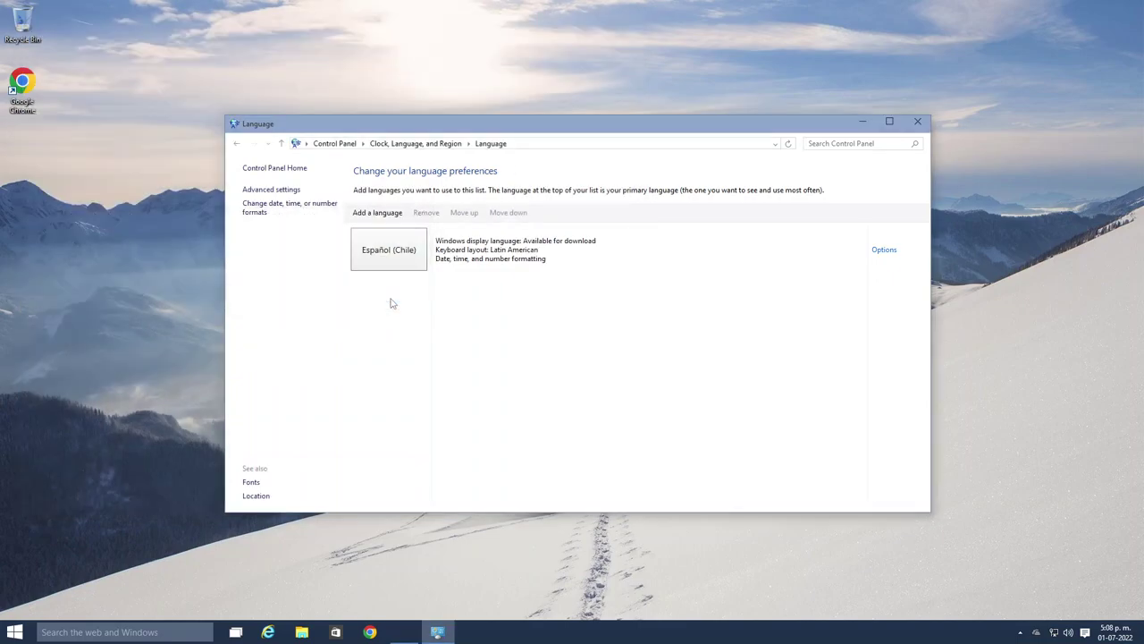
# Retry installing the Spanish (Chile) language pack from Control Panel, again allowing lpkinstall.exe to make changes
pyautogui.click(876, 252)
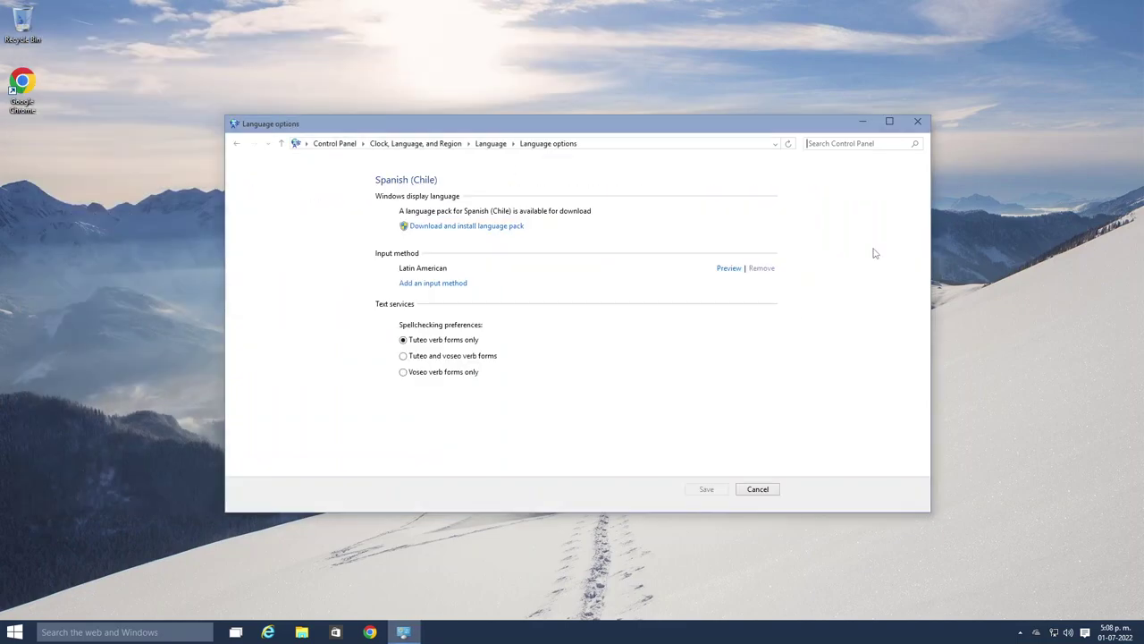
pyautogui.click(510, 229)
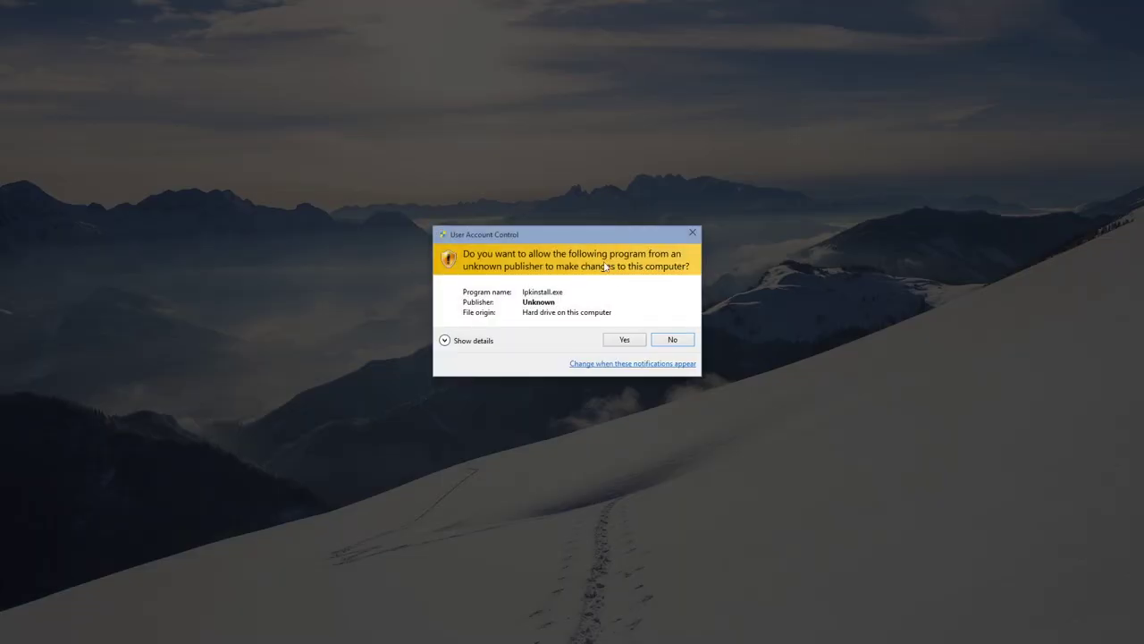
pyautogui.click(612, 337)
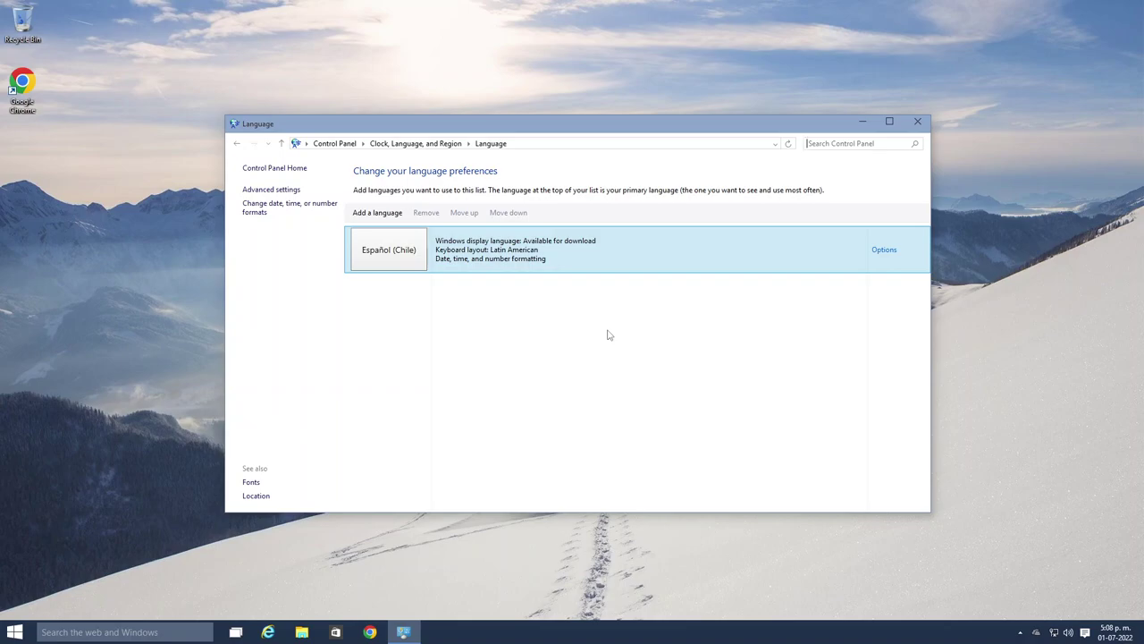
# Reopen Settings and download the language pack again from the Español (Chile) options under Region & language
pyautogui.click(14, 632)
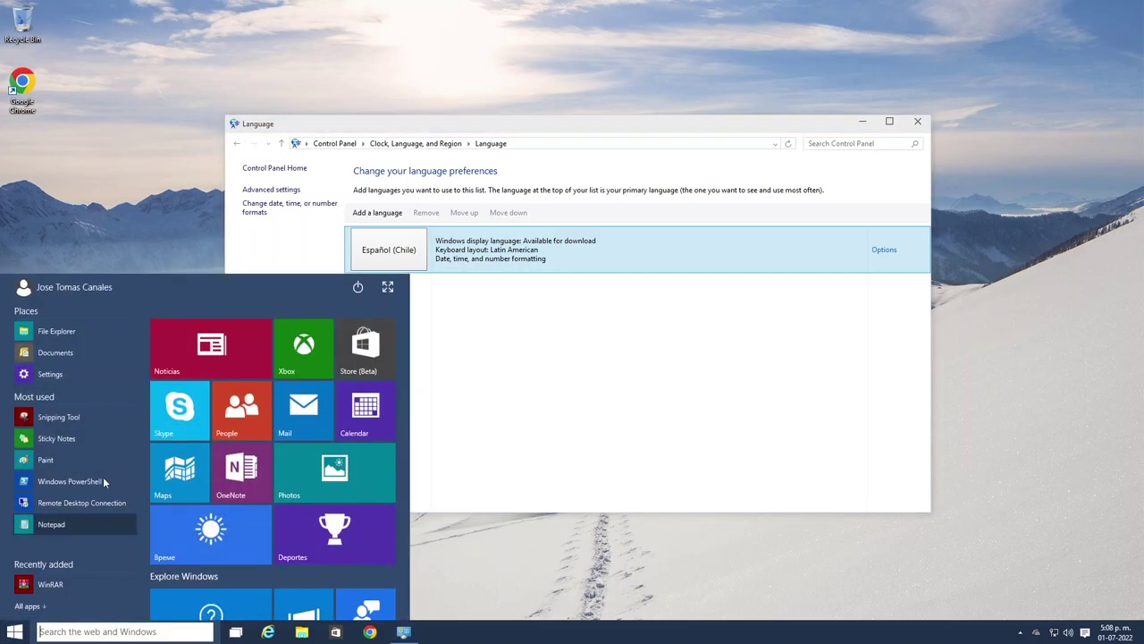
pyautogui.click(79, 379)
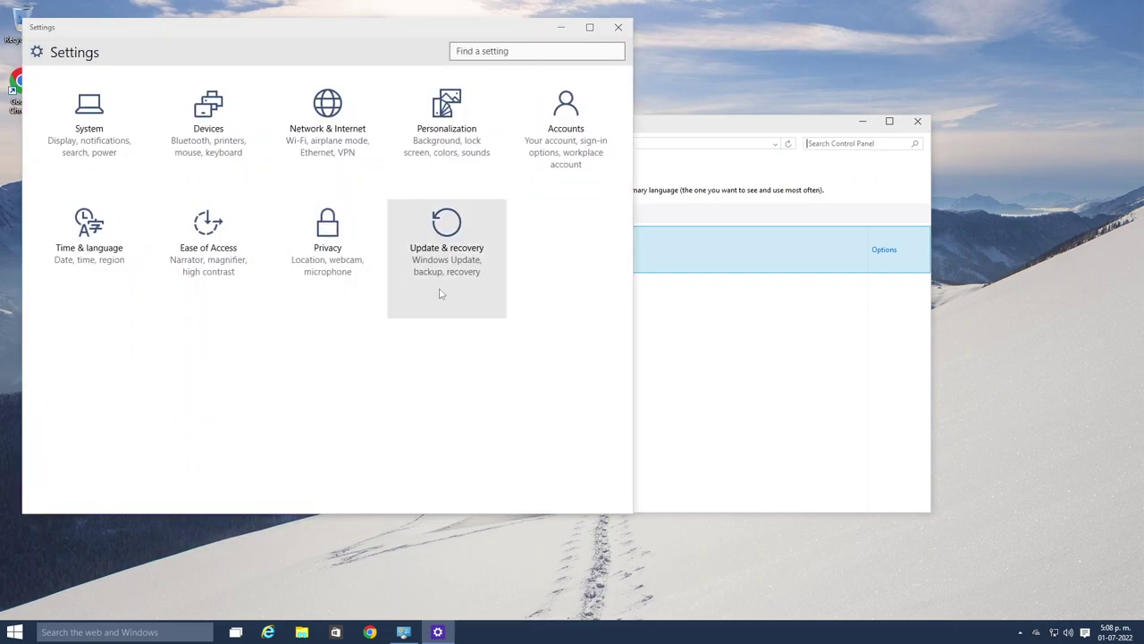
pyautogui.click(148, 208)
pyautogui.click(127, 110)
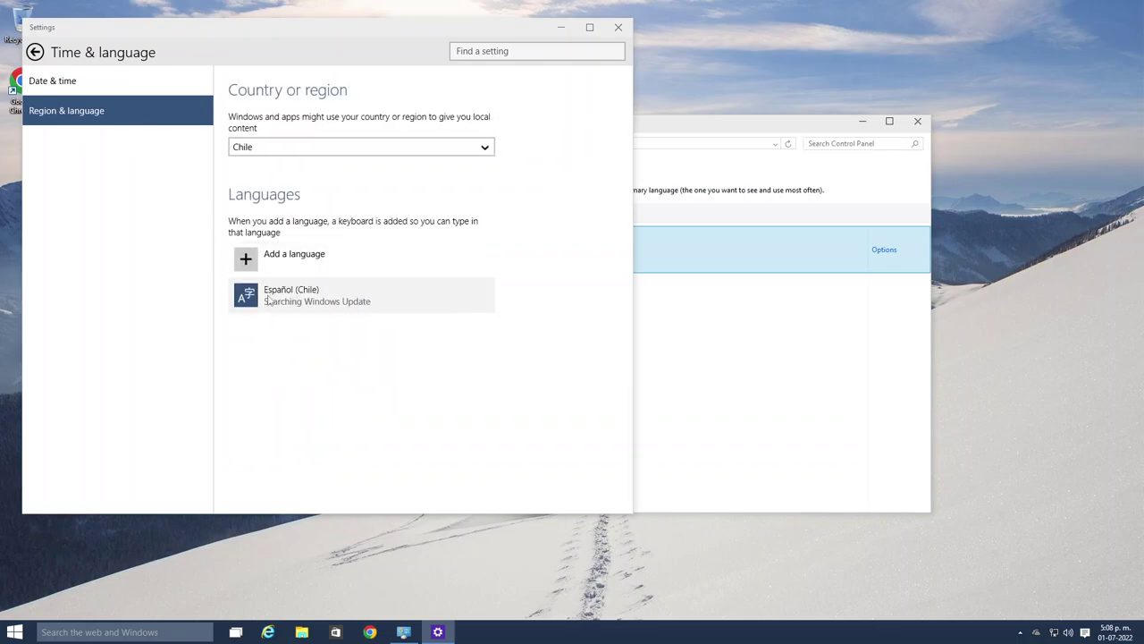
pyautogui.click(267, 301)
pyautogui.click(406, 333)
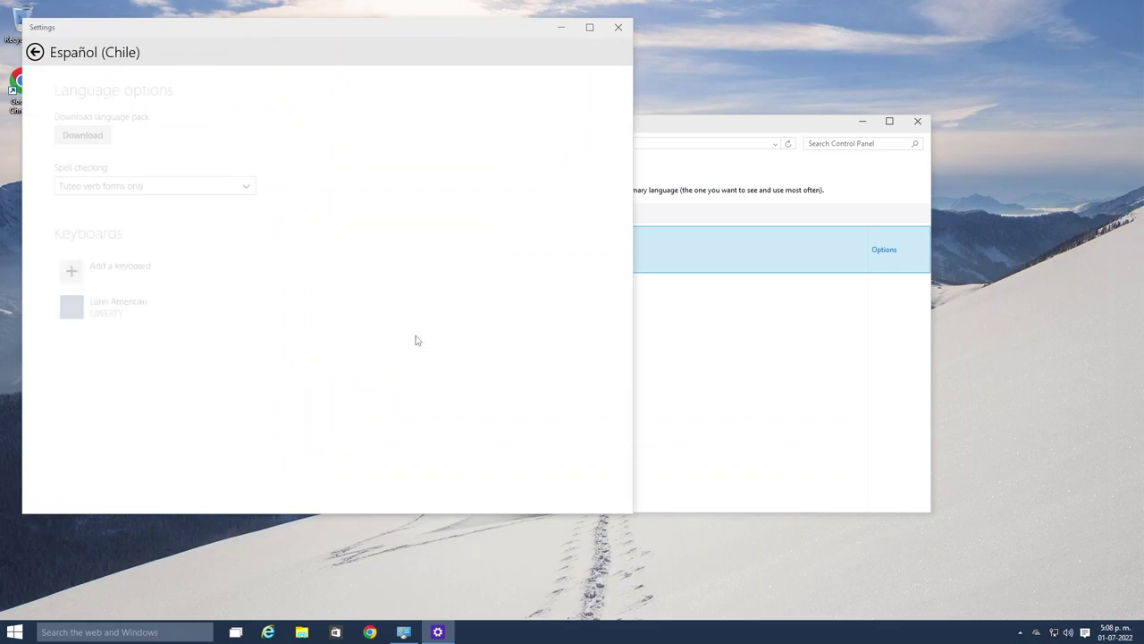
pyautogui.click(77, 138)
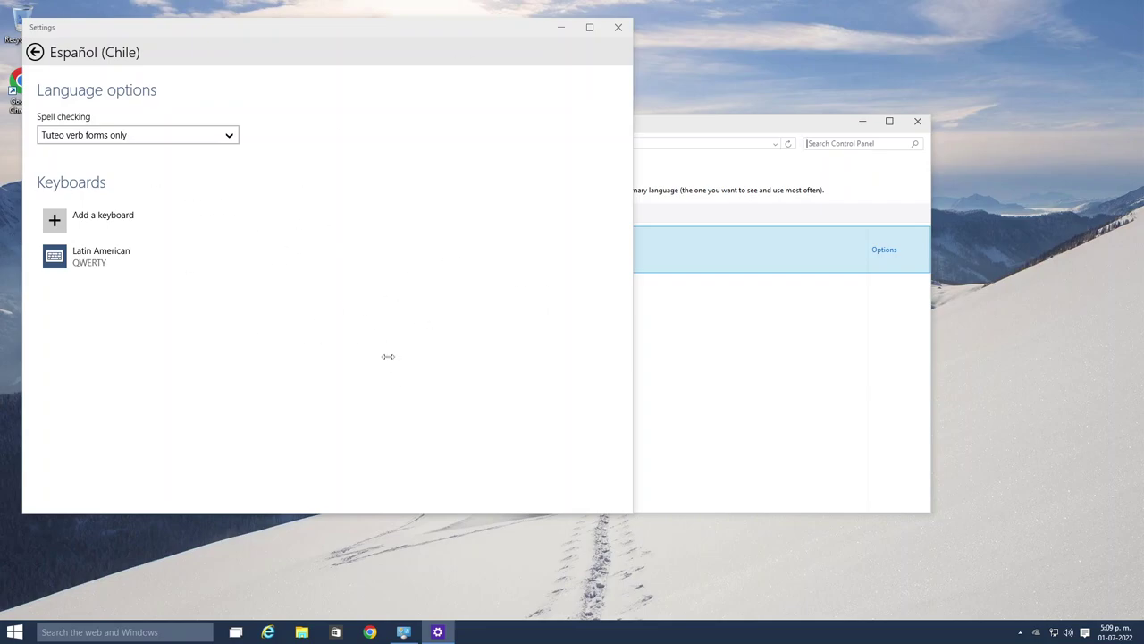
# Look through the Spanish (Chile) date, time and first-day-of-week format choices in the Region settings
pyautogui.click(682, 333)
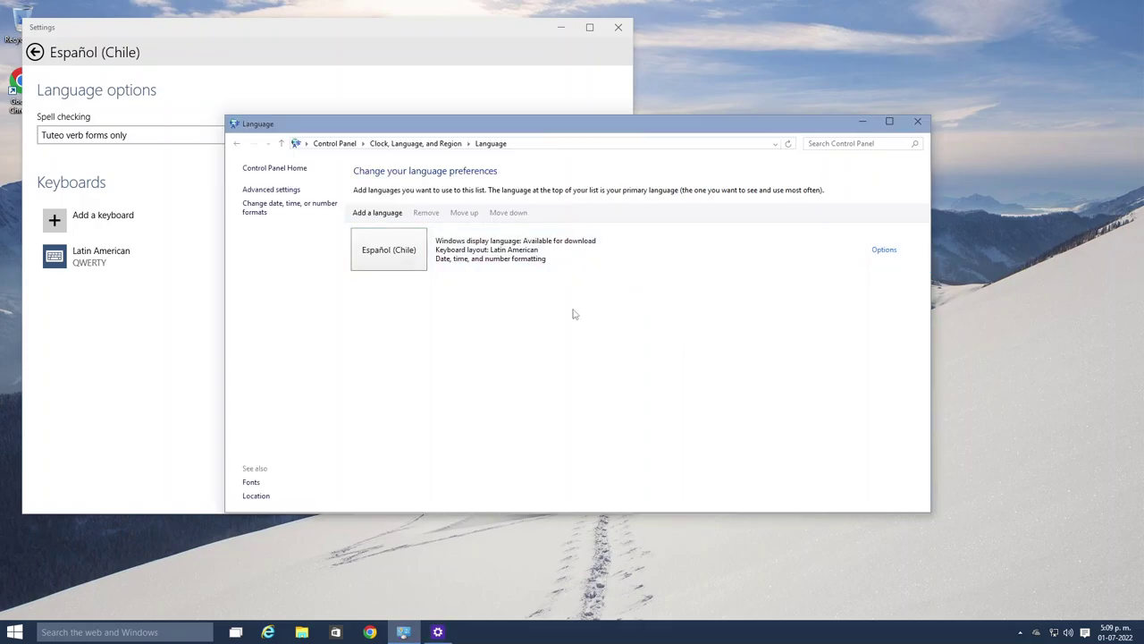
pyautogui.click(277, 214)
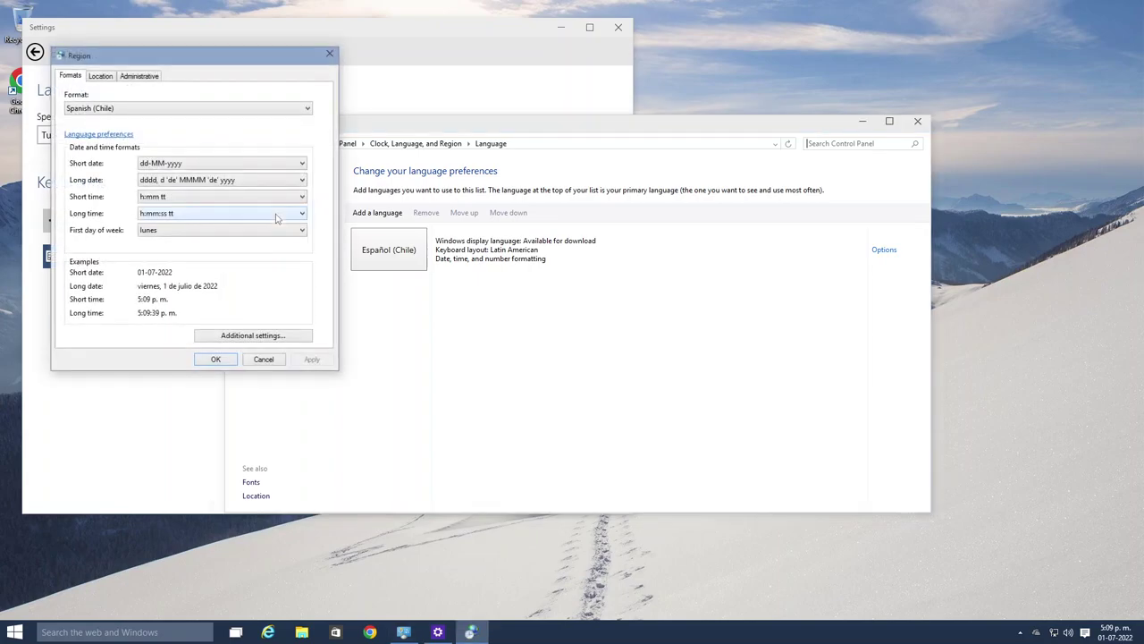
pyautogui.click(219, 166)
pyautogui.click(218, 174)
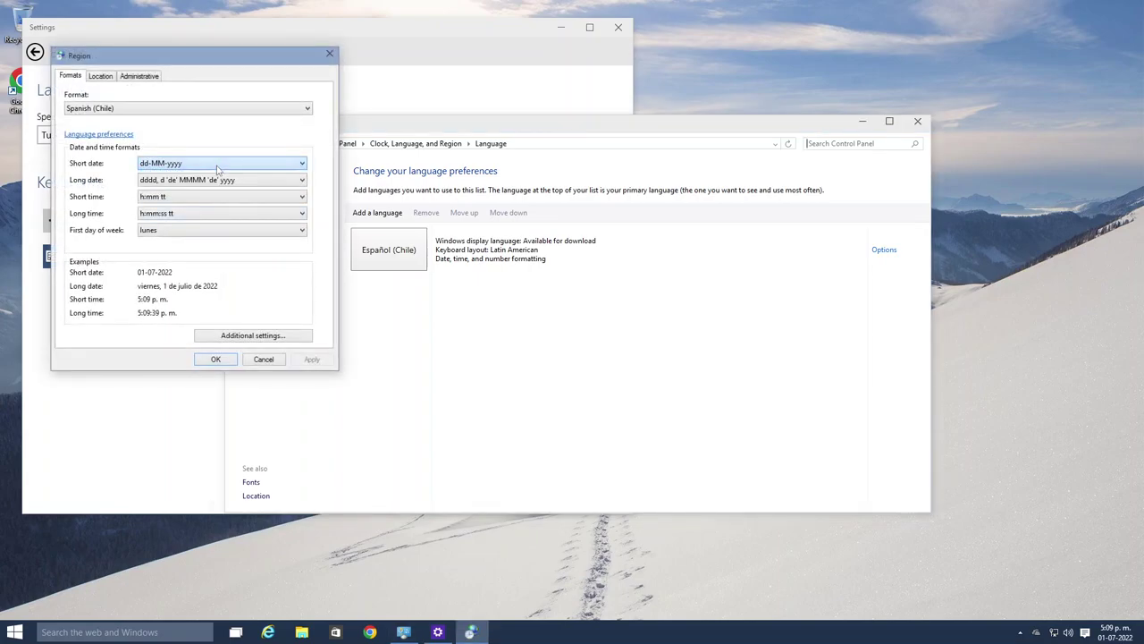
pyautogui.click(219, 182)
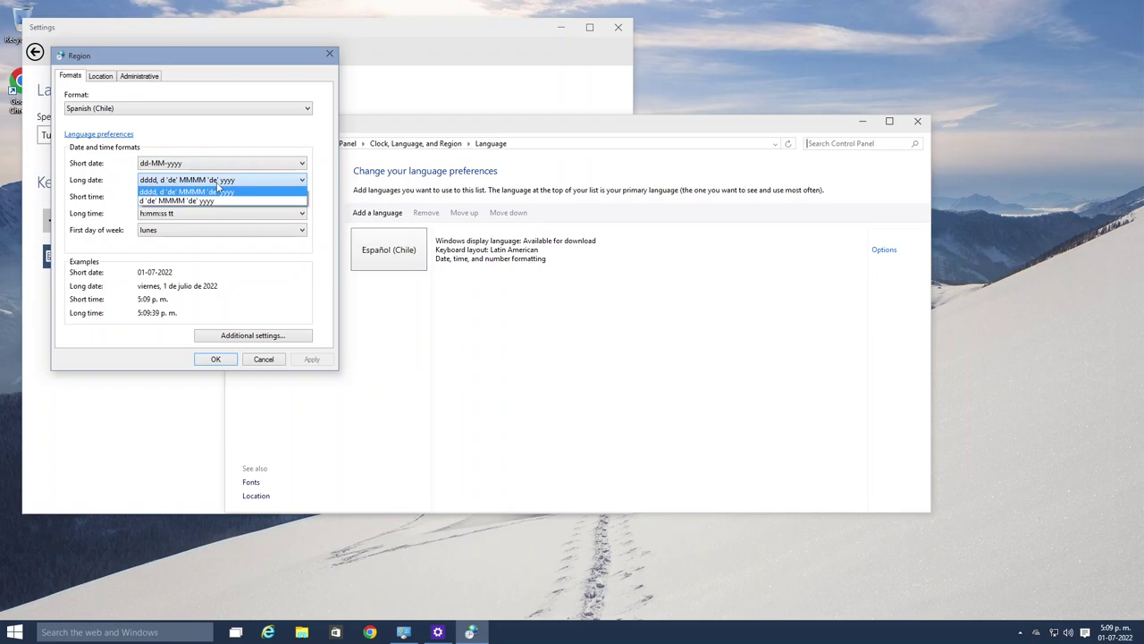
pyautogui.click(219, 188)
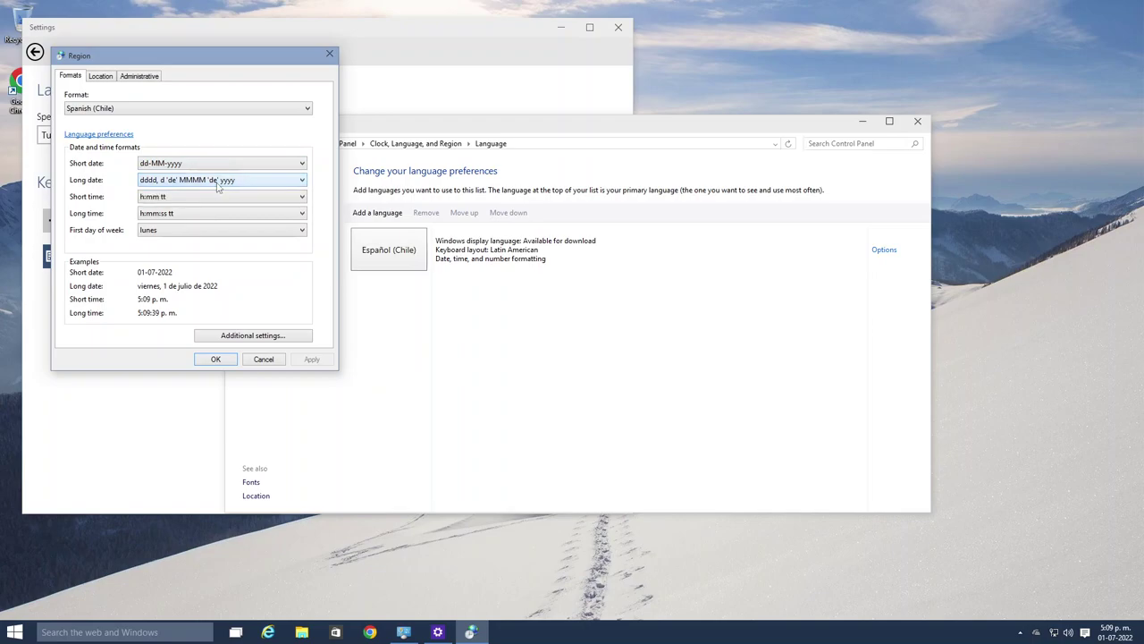
pyautogui.click(225, 200)
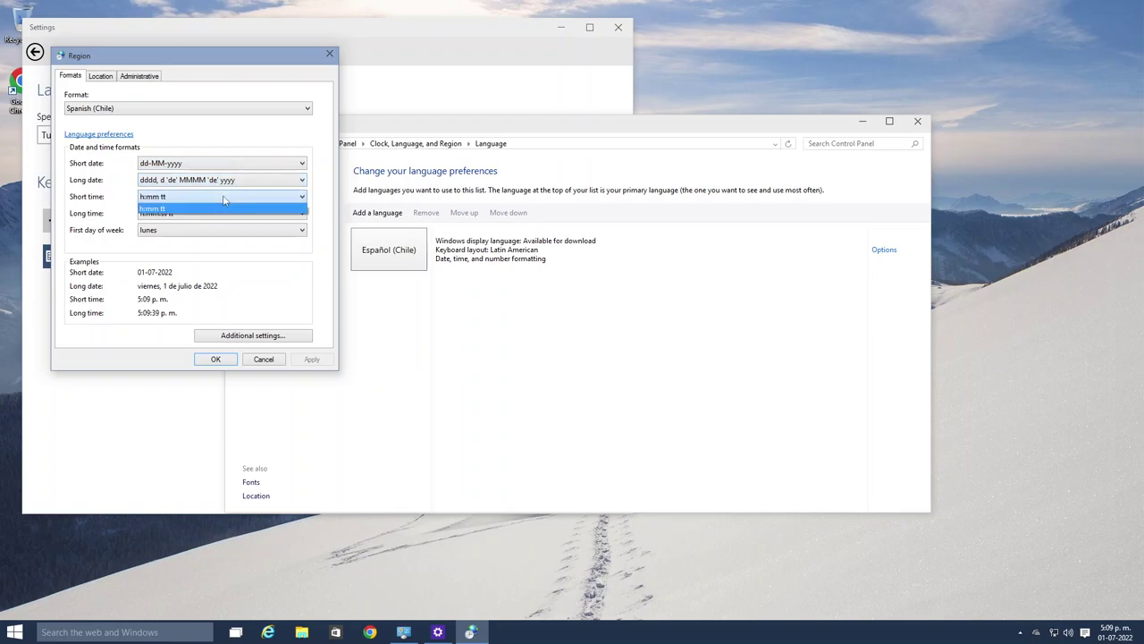
pyautogui.click(219, 206)
pyautogui.click(214, 215)
pyautogui.click(212, 223)
pyautogui.click(211, 233)
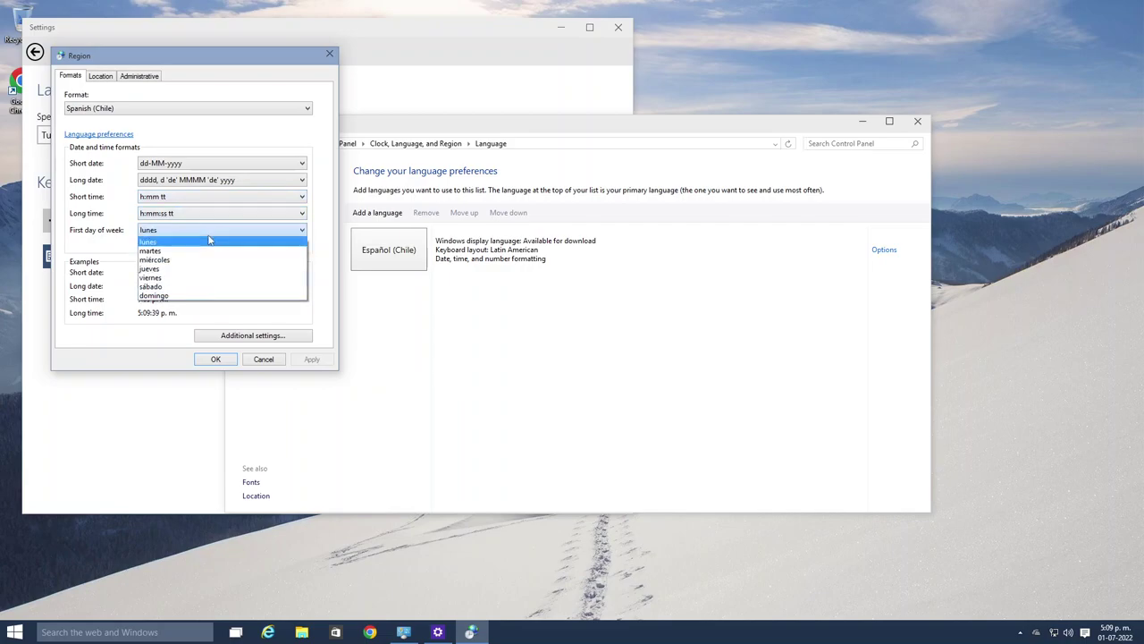
pyautogui.click(208, 239)
# Check the Region dialog's Location and Administrative settings, return to Formats, and close the dialog without changes
pyautogui.click(112, 78)
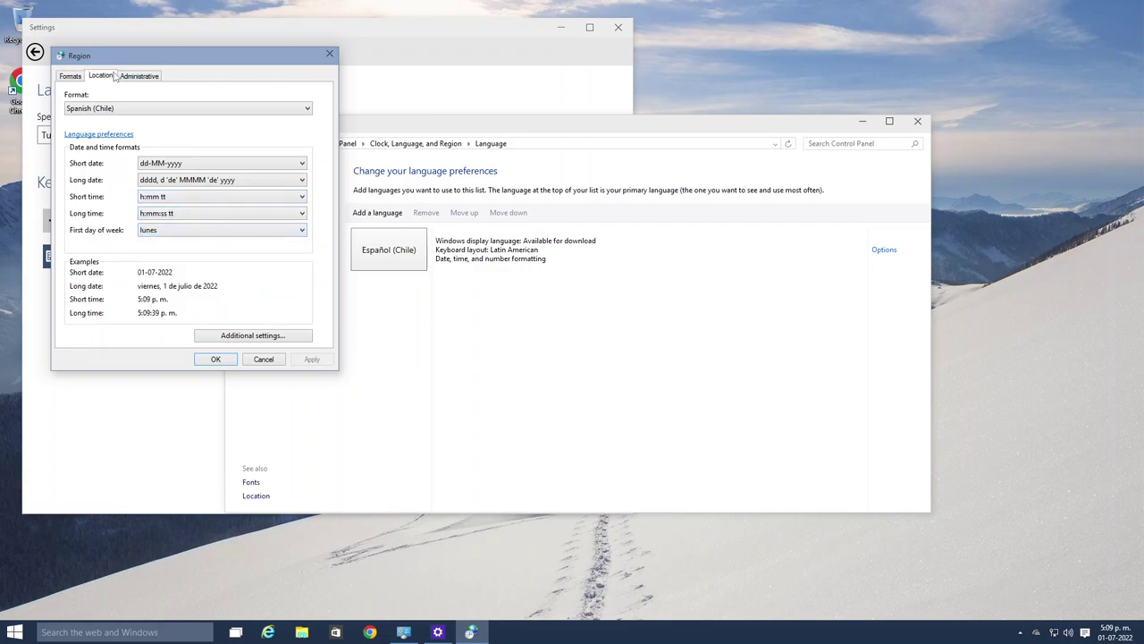
pyautogui.click(126, 78)
pyautogui.click(102, 76)
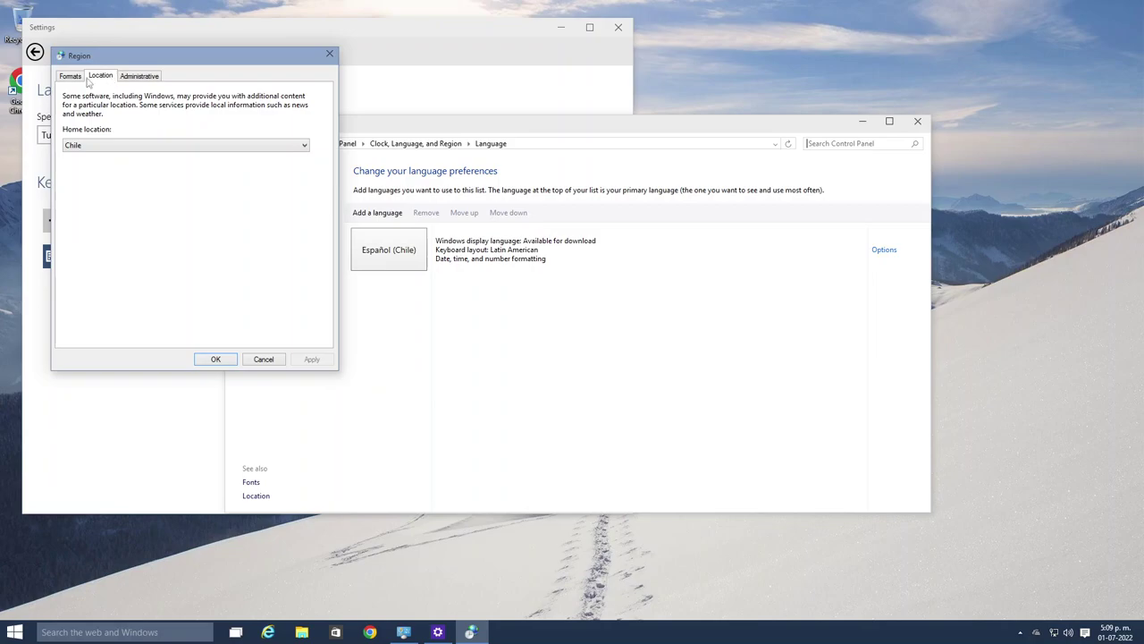
pyautogui.click(134, 78)
pyautogui.click(72, 77)
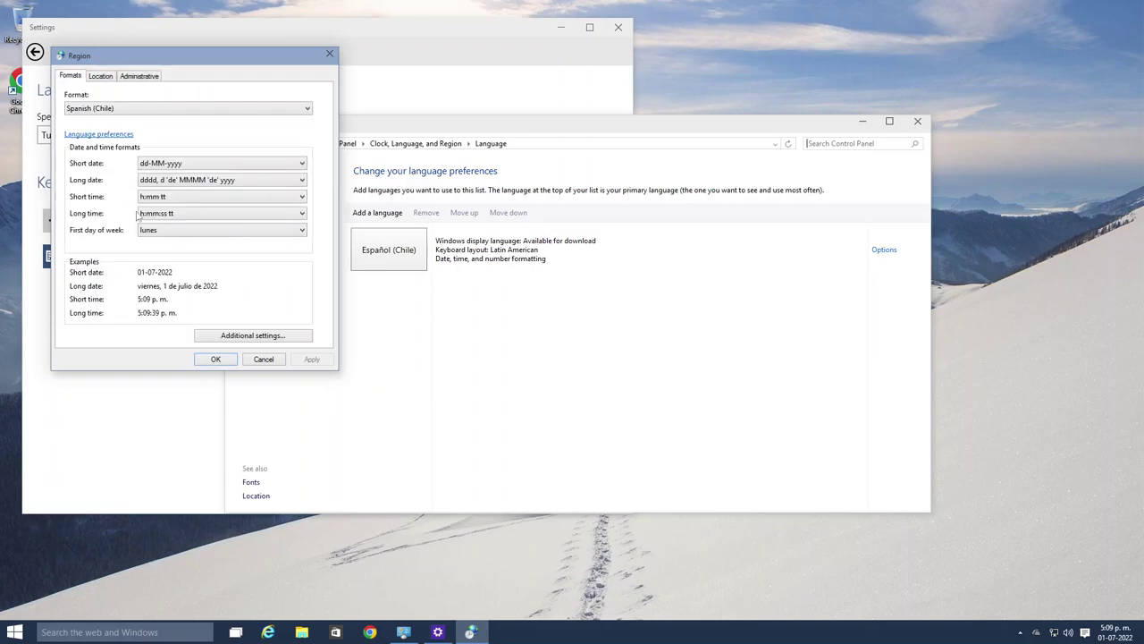
pyautogui.click(247, 360)
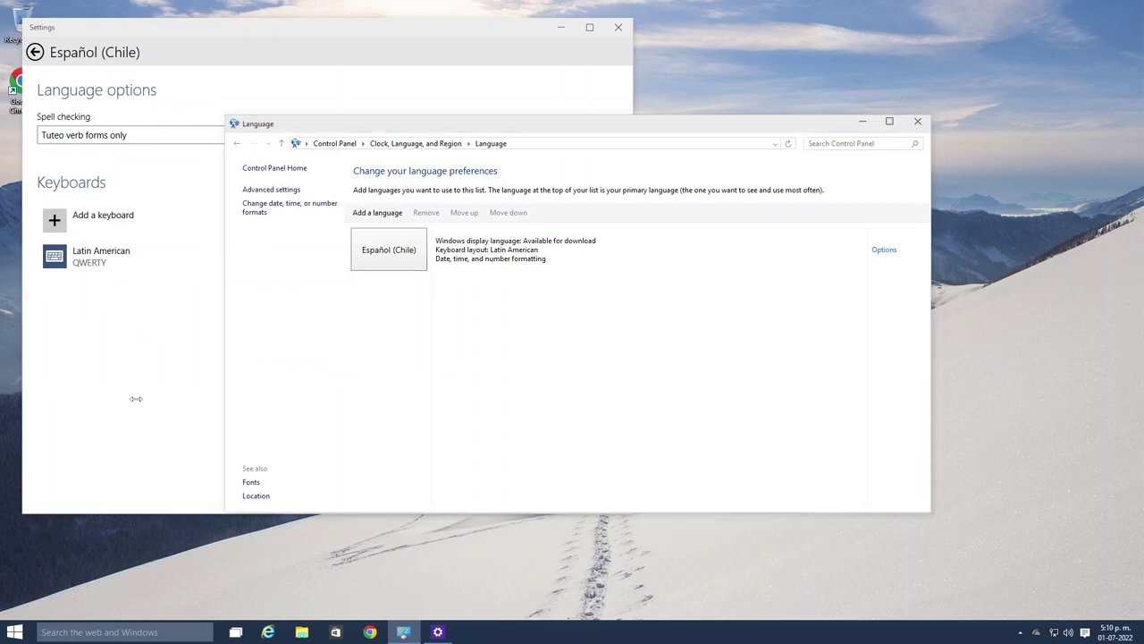
# Maximize the Language window and go to the Control Panel home page
pyautogui.click(512, 352)
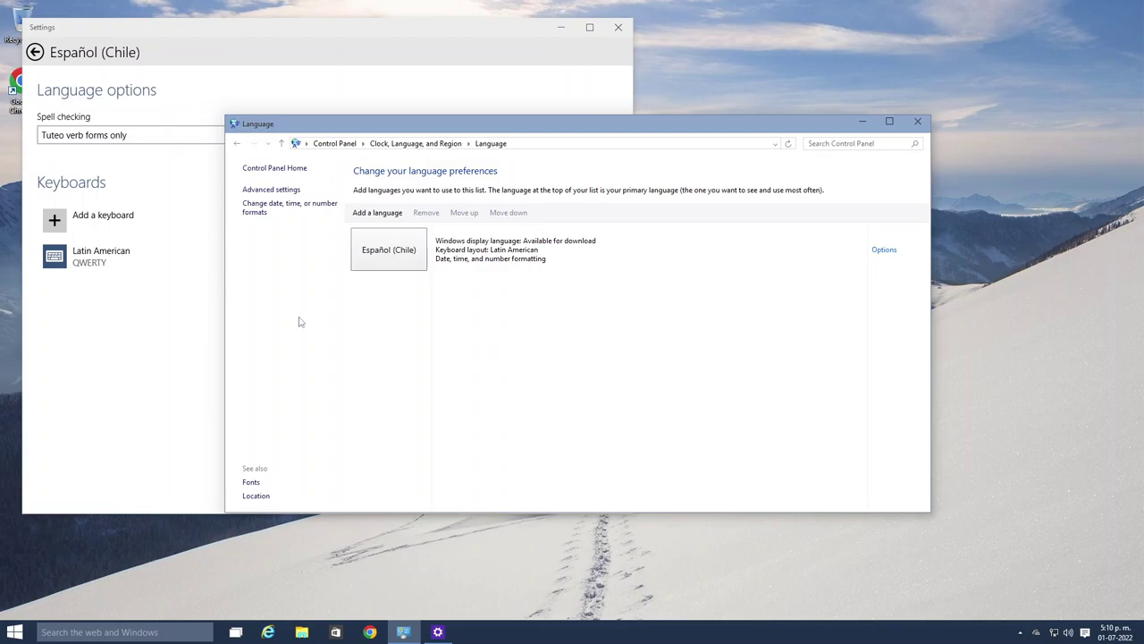
pyautogui.moveTo(666, 133)
pyautogui.mouseDown()
pyautogui.moveTo(613, 129)
pyautogui.moveTo(679, 138)
pyautogui.mouseUp()
pyautogui.doubleClick(680, 137)
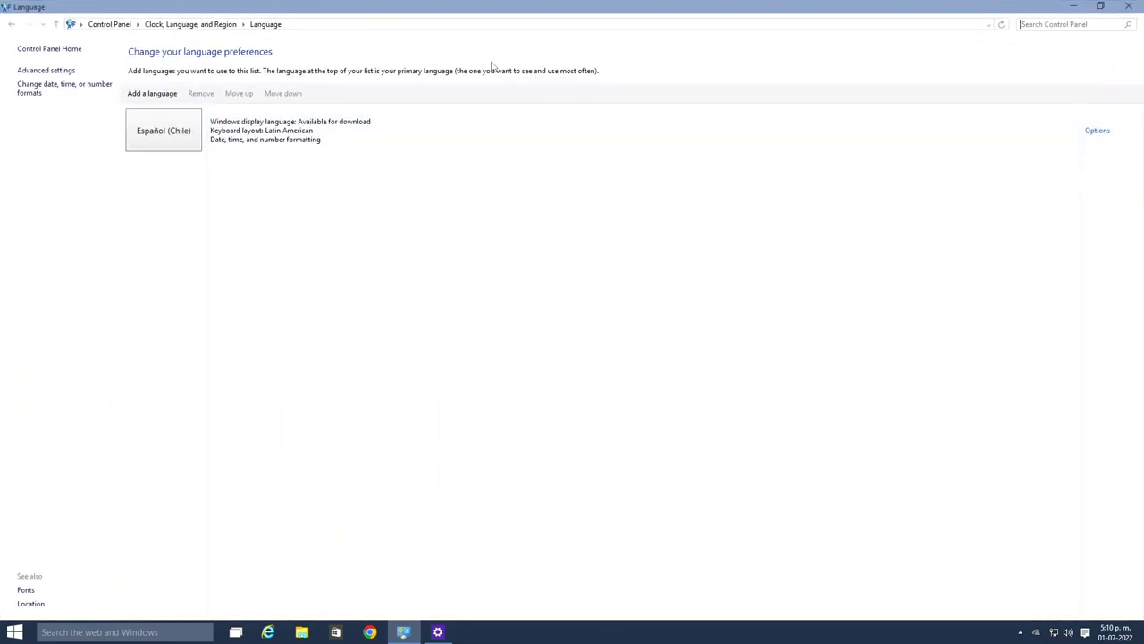
pyautogui.click(56, 51)
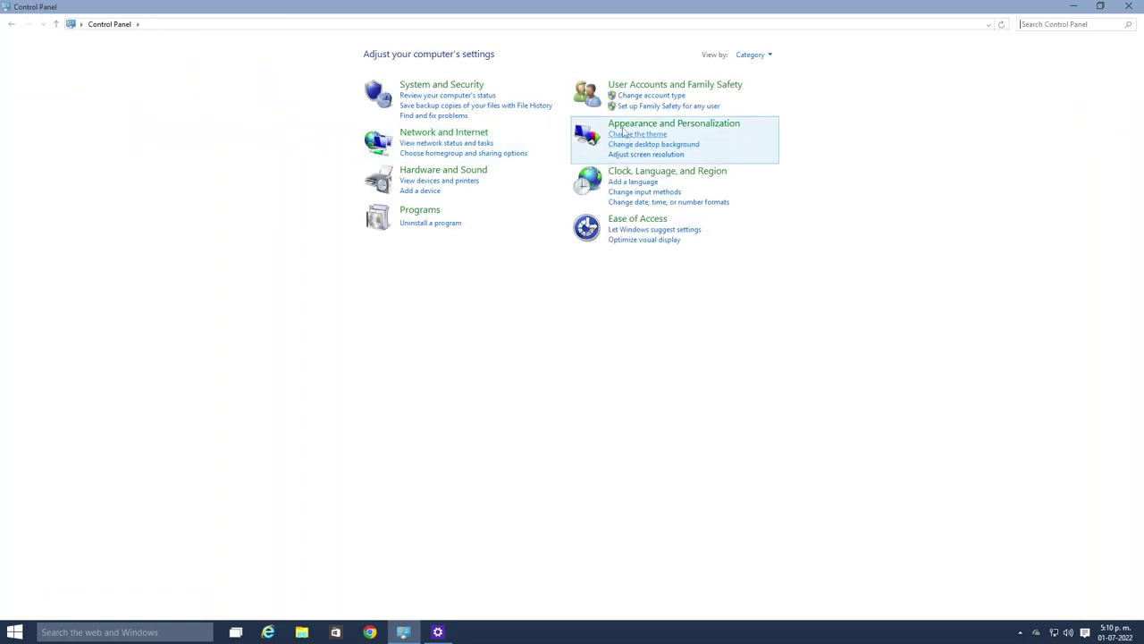
# Open File Explorer in a restored window and preview the open Settings window
pyautogui.click(303, 630)
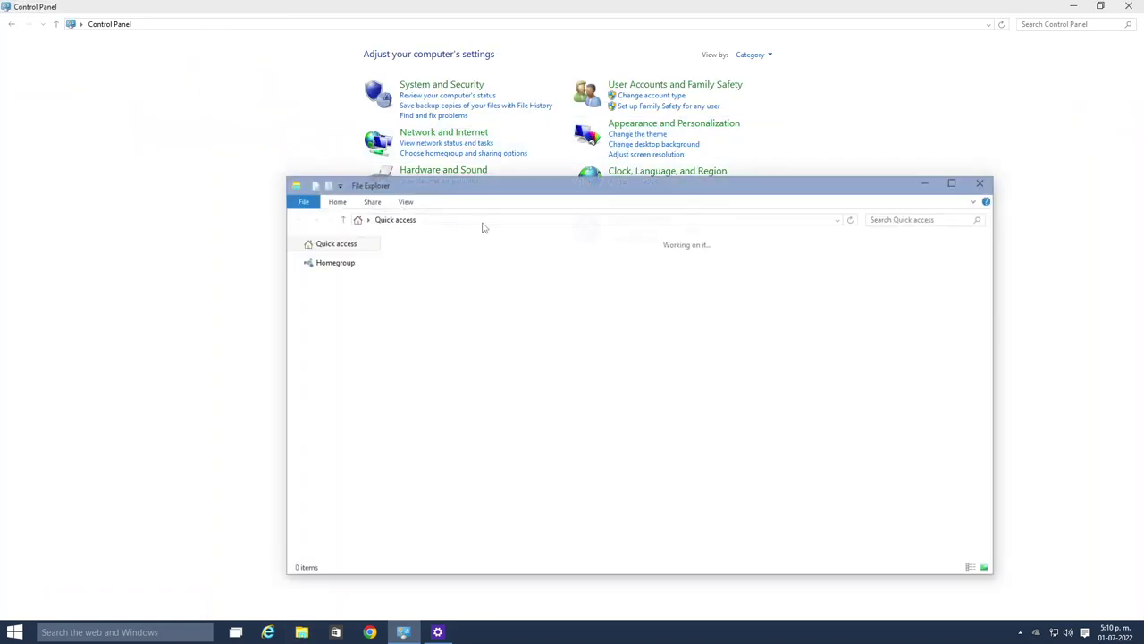
pyautogui.doubleClick(489, 188)
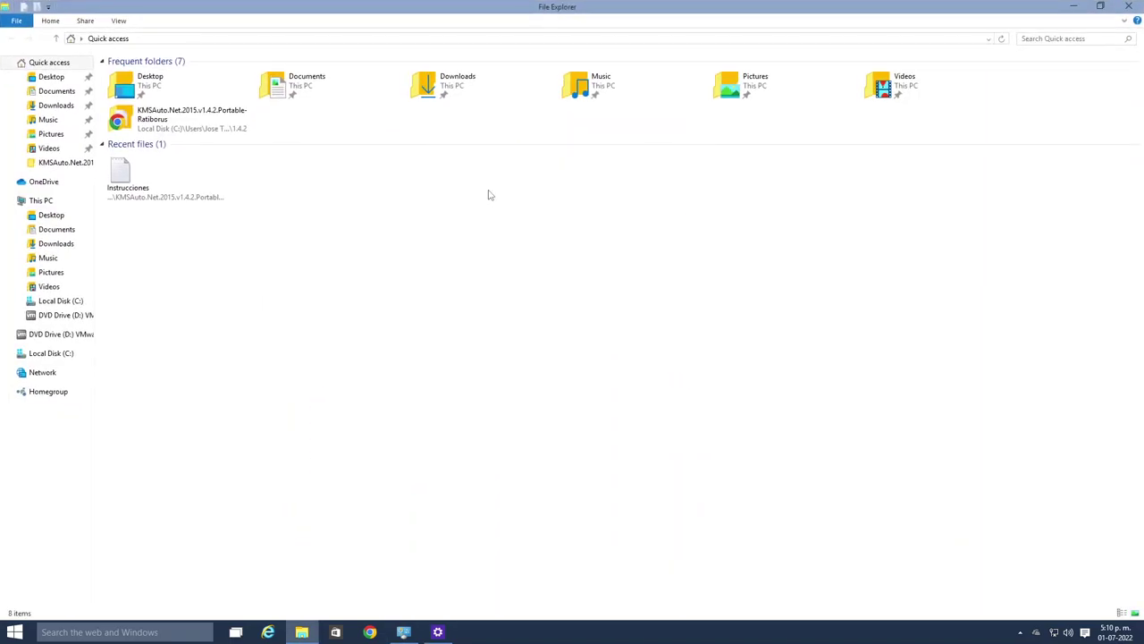
pyautogui.doubleClick(559, 6)
pyautogui.moveTo(437, 632)
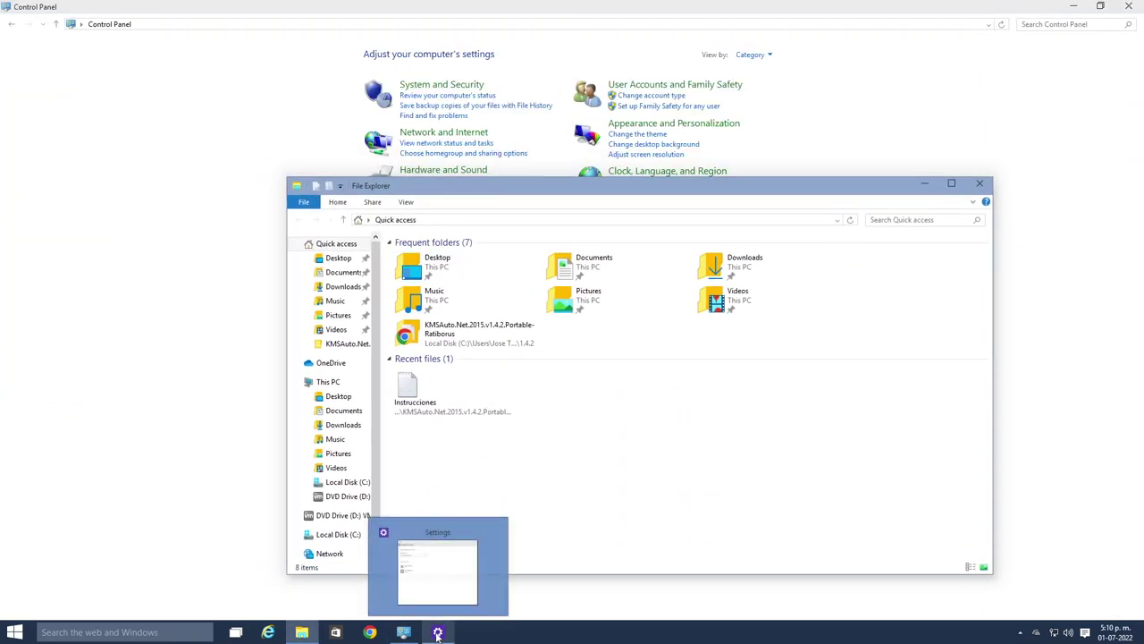
pyautogui.moveTo(439, 582)
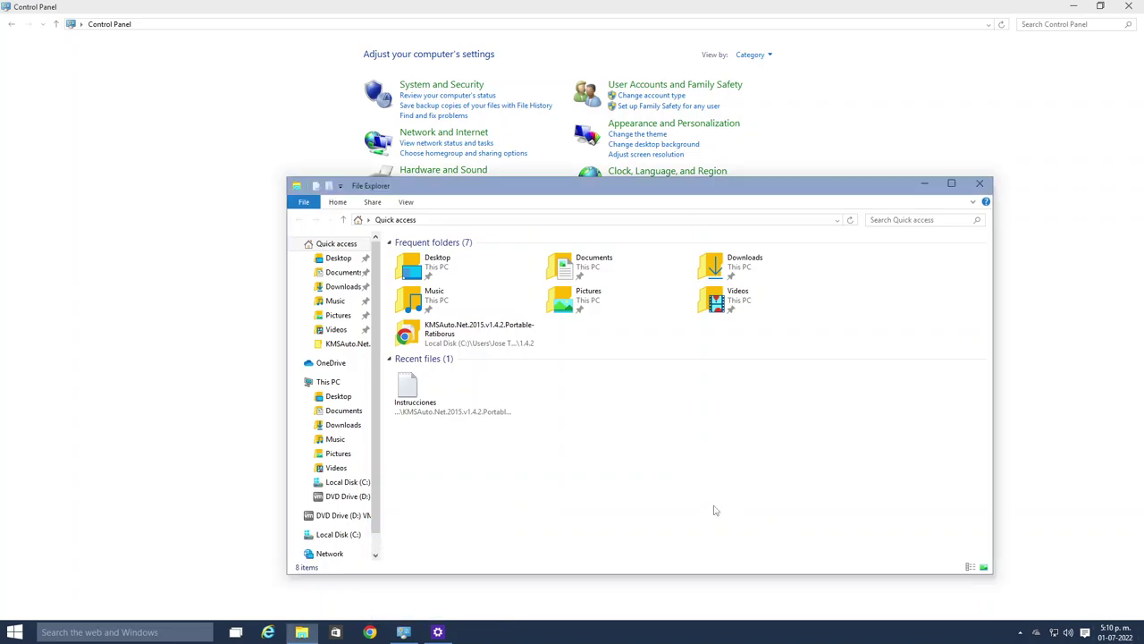
# Enable Peek for previewing the desktop in the taskbar properties, check the navigation options, and apply the change
pyautogui.rightClick(662, 633)
pyautogui.click(690, 633)
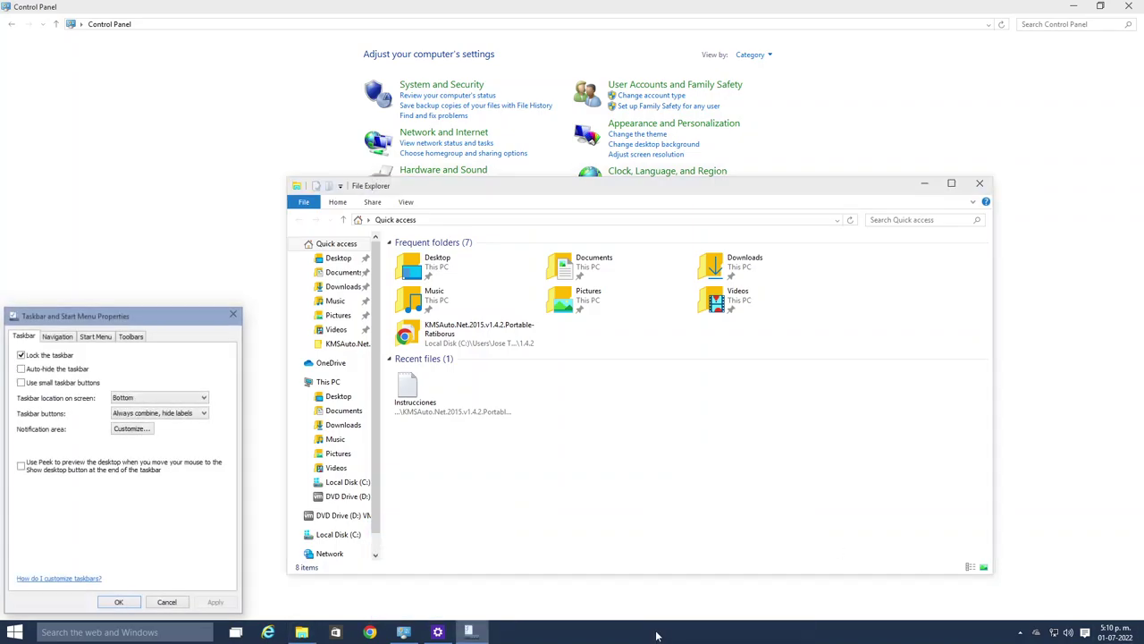
pyautogui.click(33, 465)
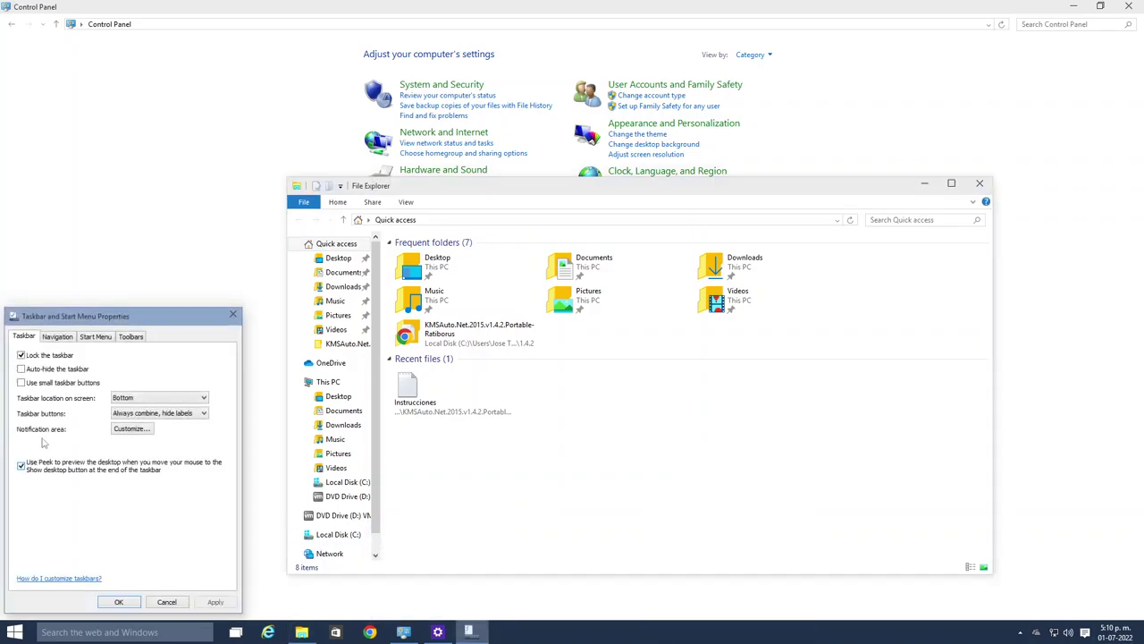
pyautogui.click(57, 337)
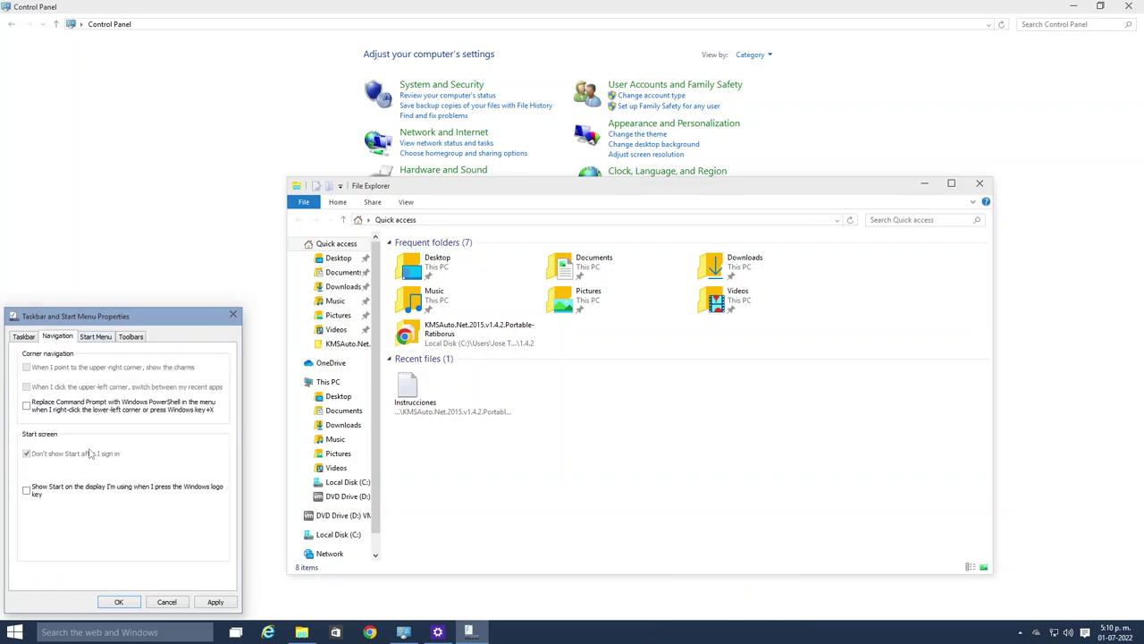
pyautogui.click(89, 338)
pyautogui.click(73, 336)
pyautogui.click(209, 603)
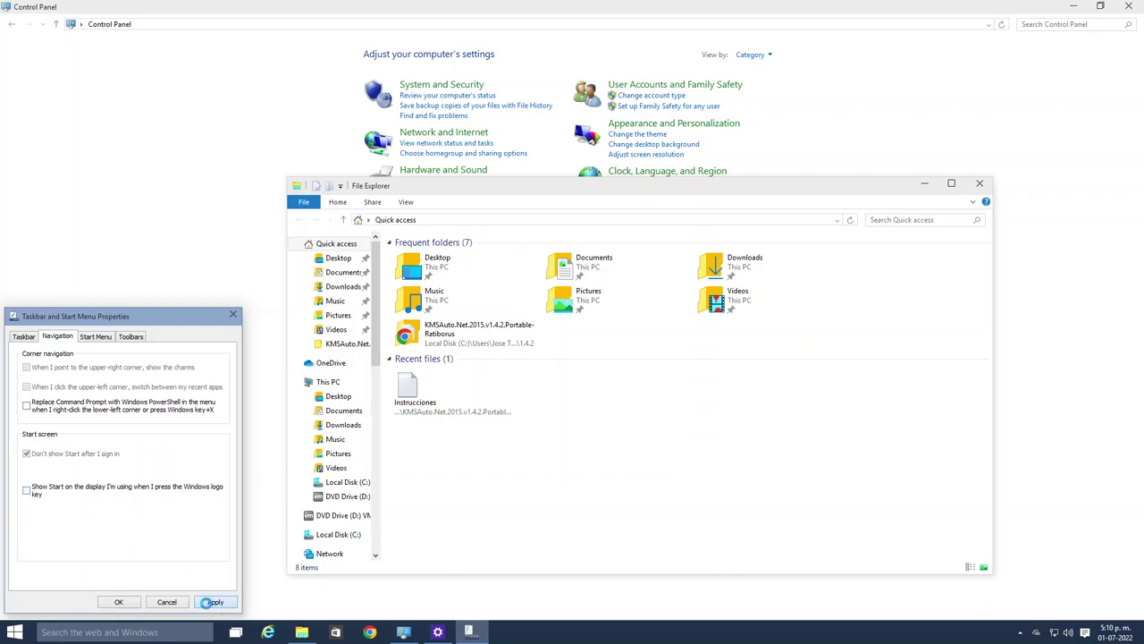
pyautogui.click(121, 601)
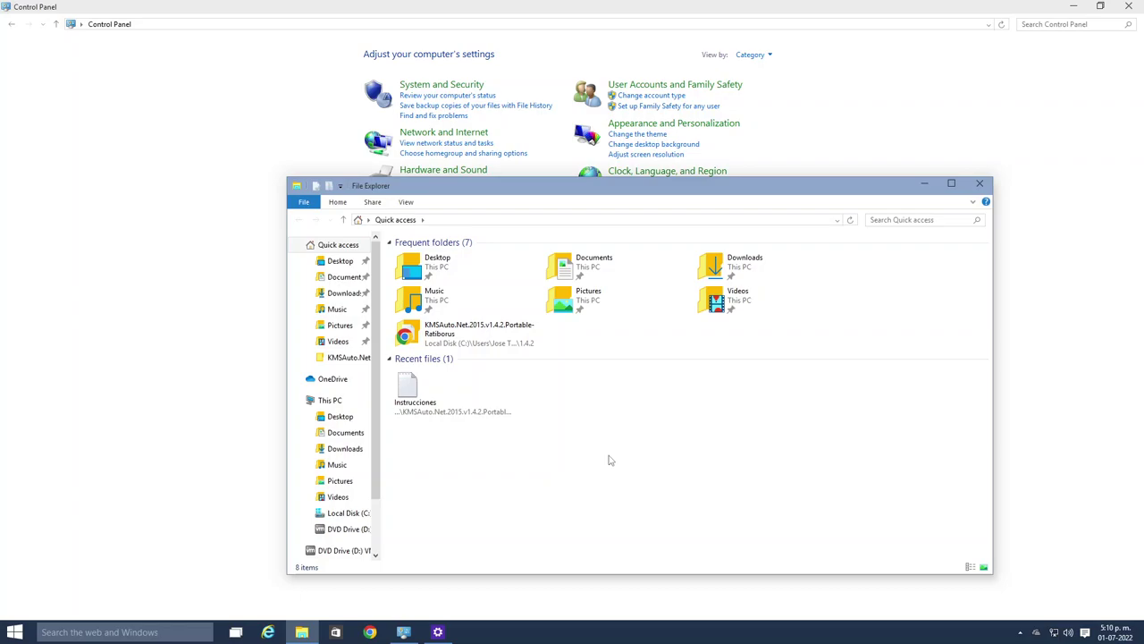
# Close the File Explorer, Control Panel and Settings windows
pyautogui.click(976, 184)
pyautogui.click(1129, 6)
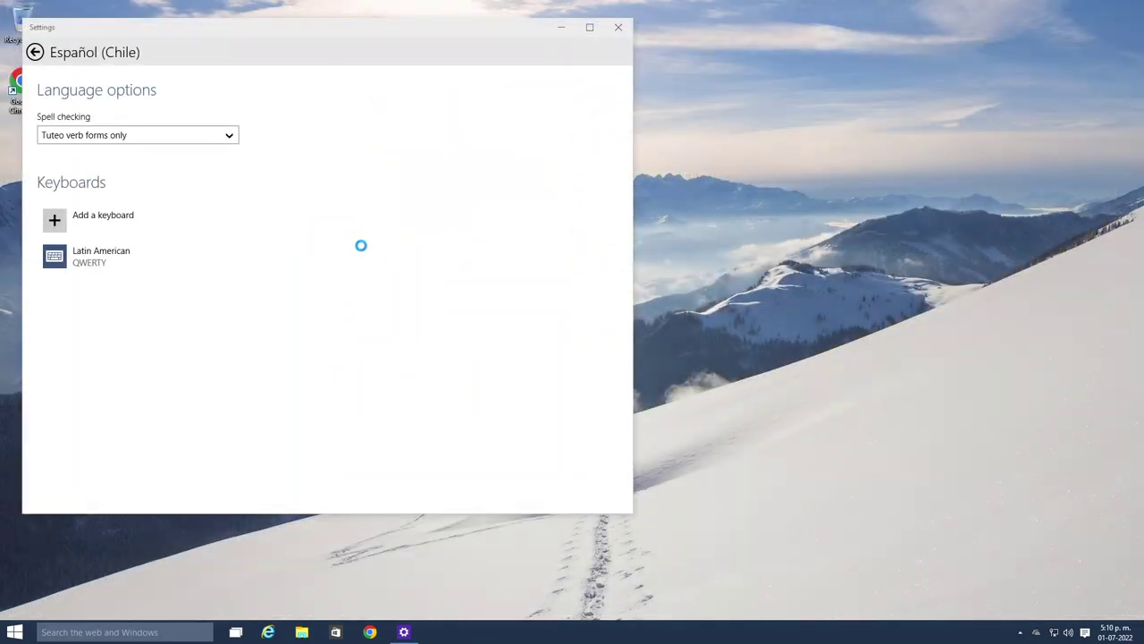
pyautogui.rightClick(404, 632)
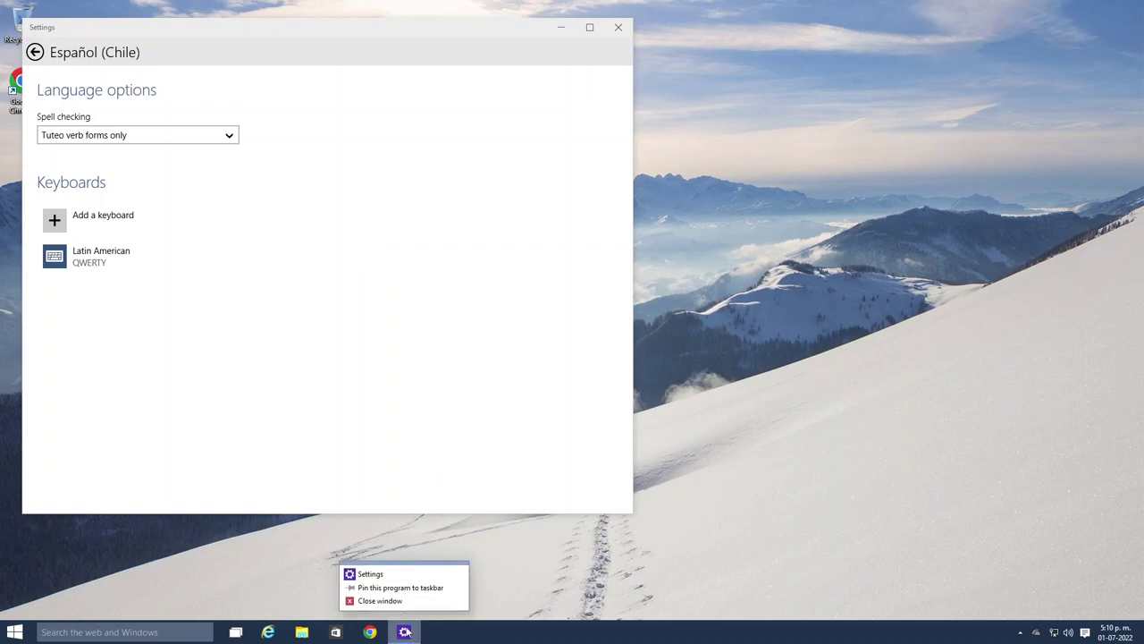
pyautogui.click(390, 600)
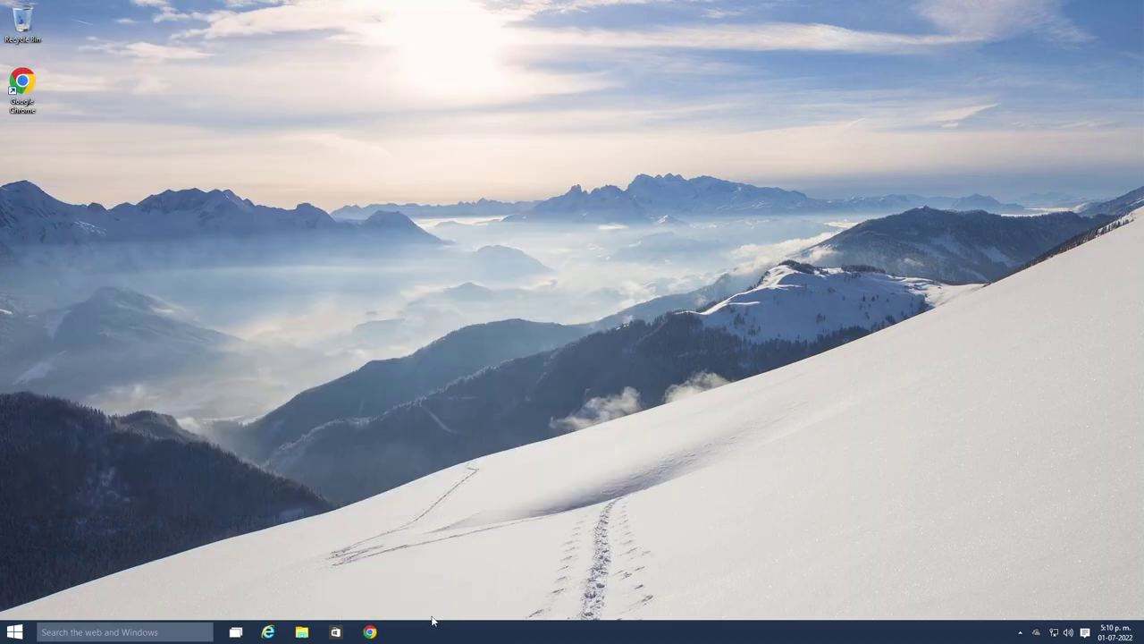
# Open the desktop's Personalization settings and restore the window from its maximized size
pyautogui.rightClick(337, 590)
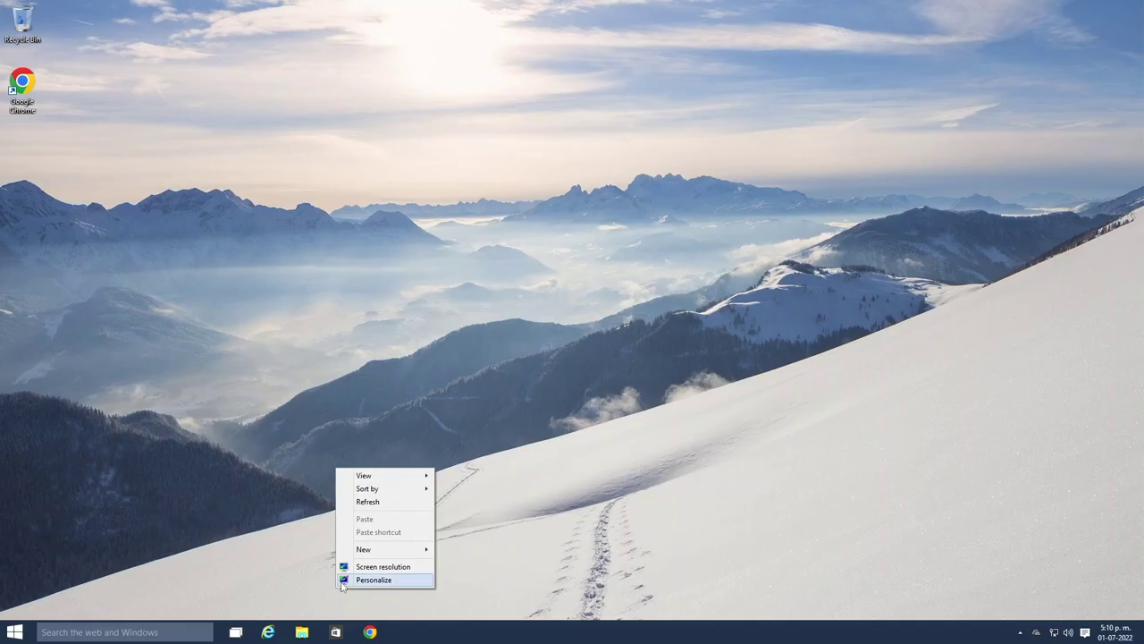
pyautogui.click(341, 583)
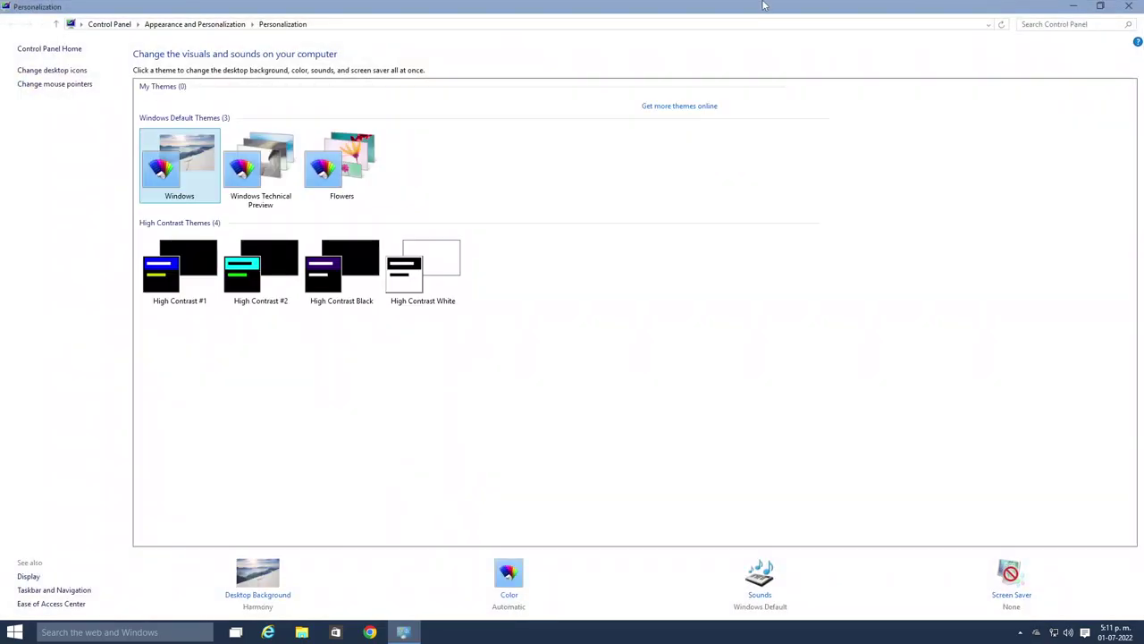
pyautogui.doubleClick(763, 6)
pyautogui.moveTo(644, 149); pyautogui.dragTo(679, 104)
# Open the Sound settings from Personalization and show the playback devices
pyautogui.click(777, 465)
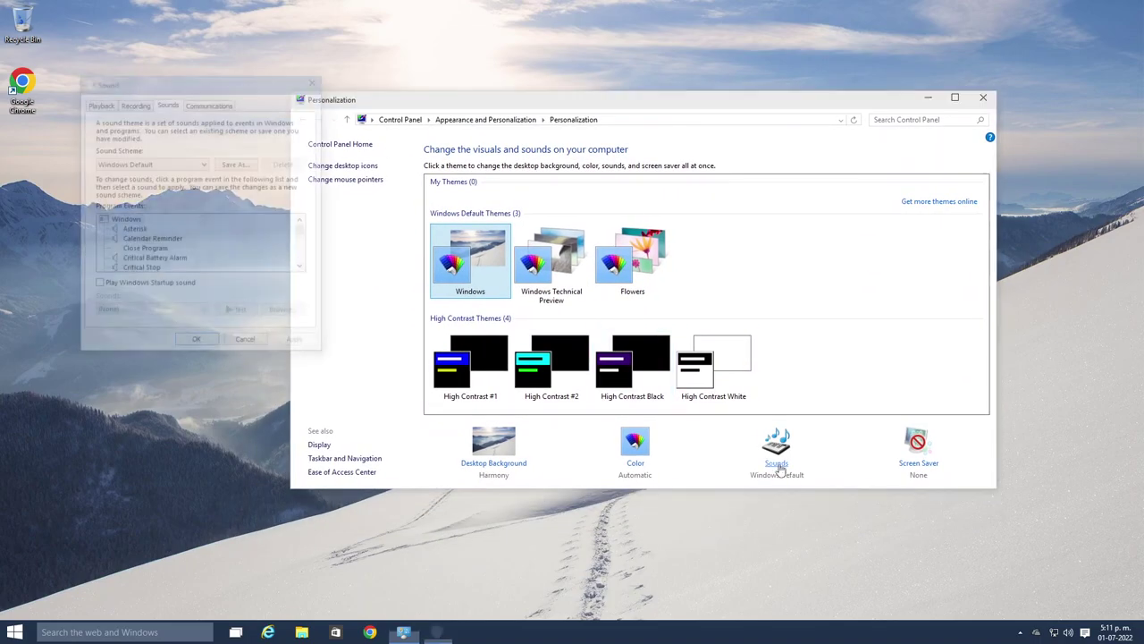
pyautogui.click(136, 106)
pyautogui.click(103, 107)
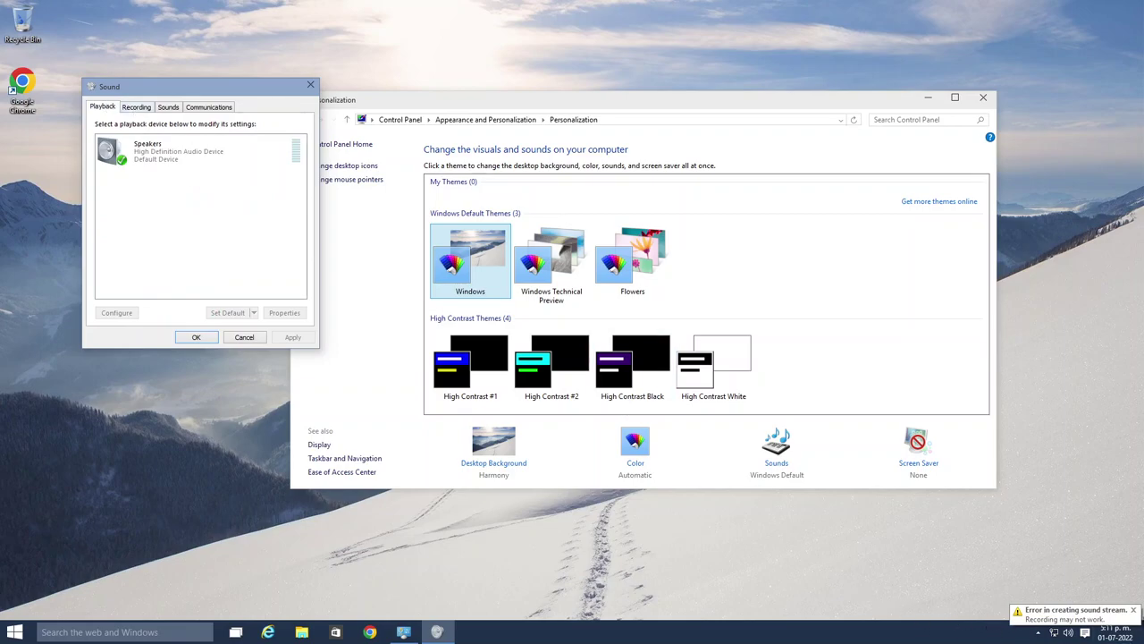
# Dismiss the sound stream error notification, and check the system volume and the notification center
pyautogui.click(1133, 610)
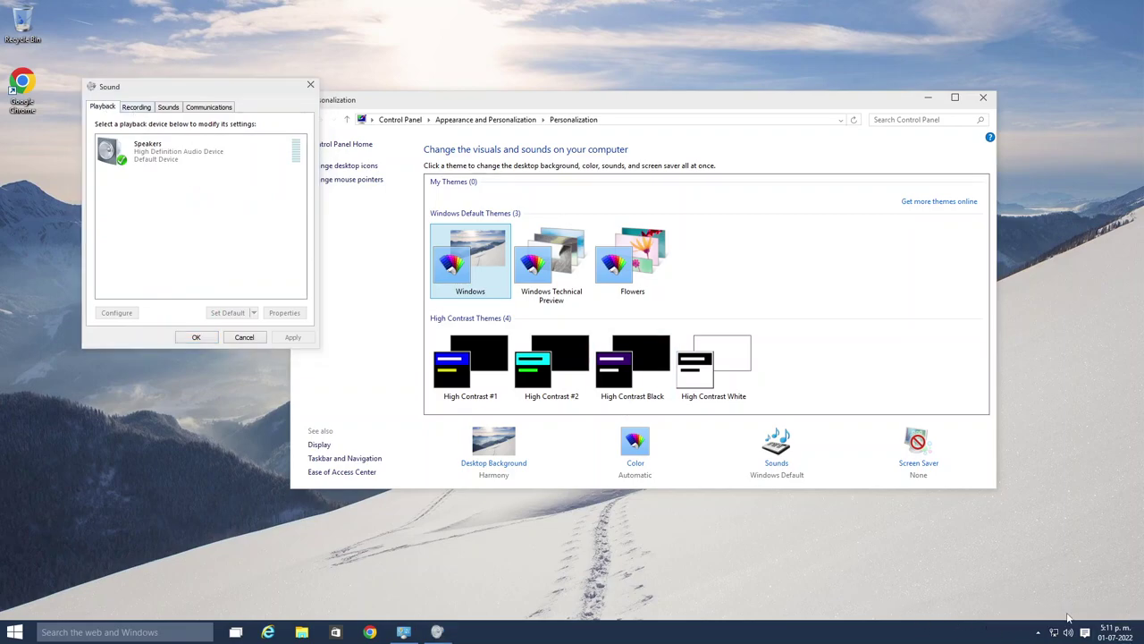
pyautogui.click(1067, 632)
pyautogui.click(1062, 494)
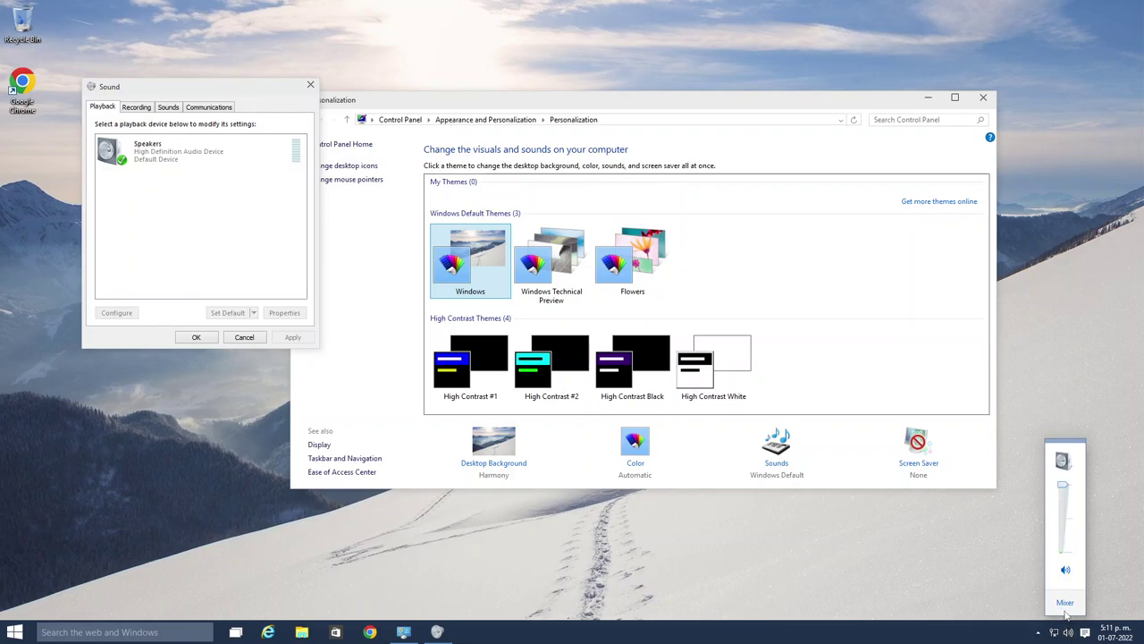
pyautogui.click(1085, 632)
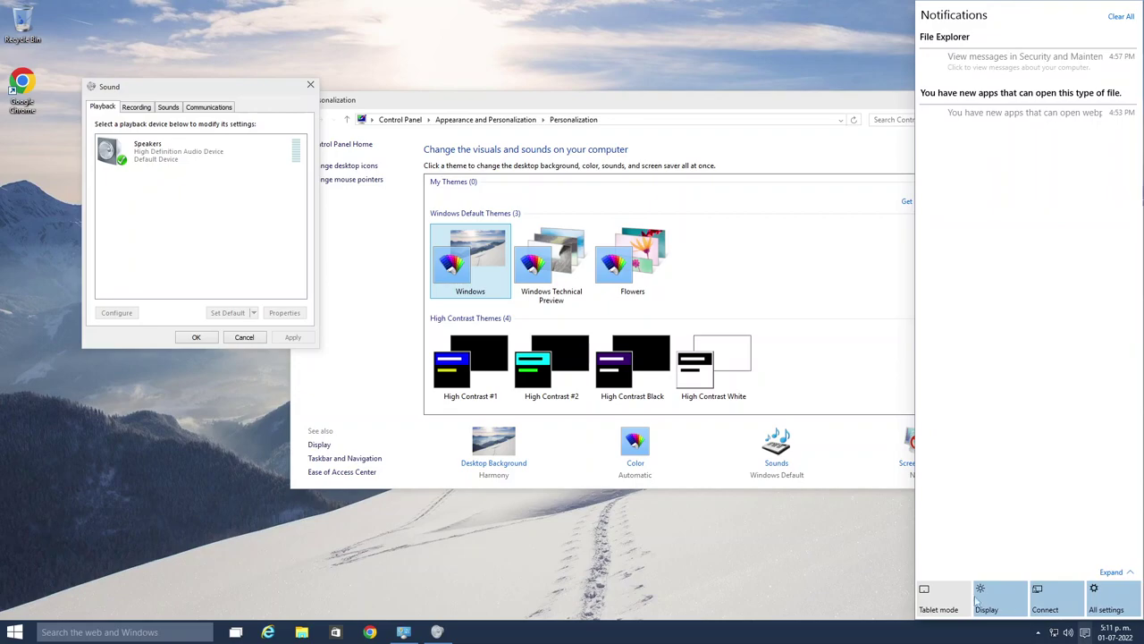
pyautogui.click(874, 381)
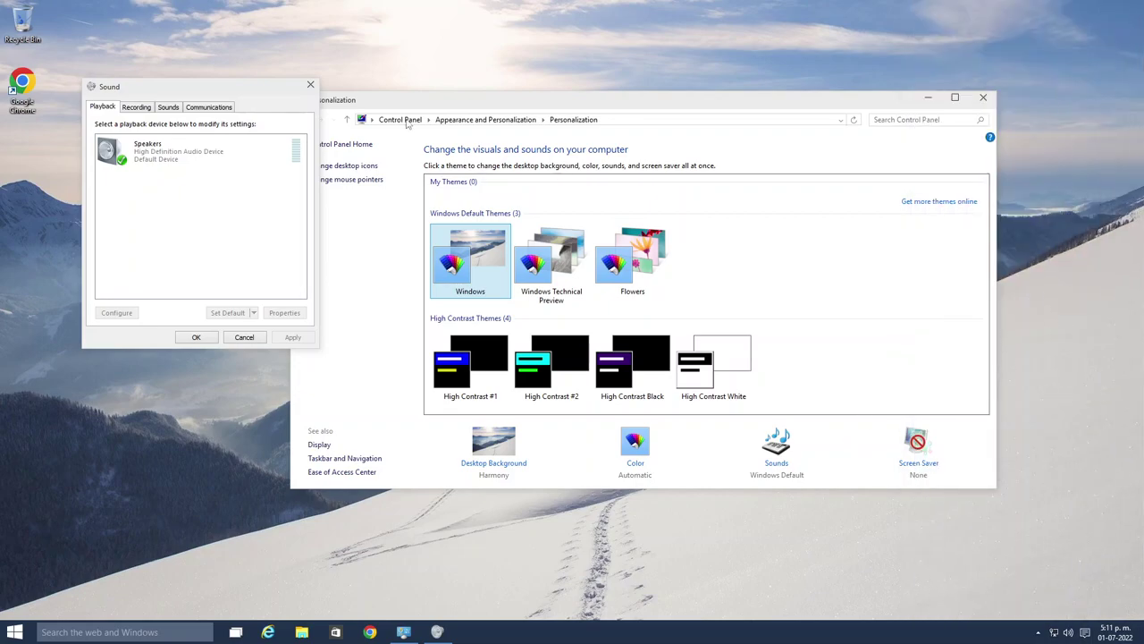
# Open the properties of the Speakers playback device and review its general, level, enhancement and advanced settings
pyautogui.click(161, 150)
pyautogui.rightClick(161, 150)
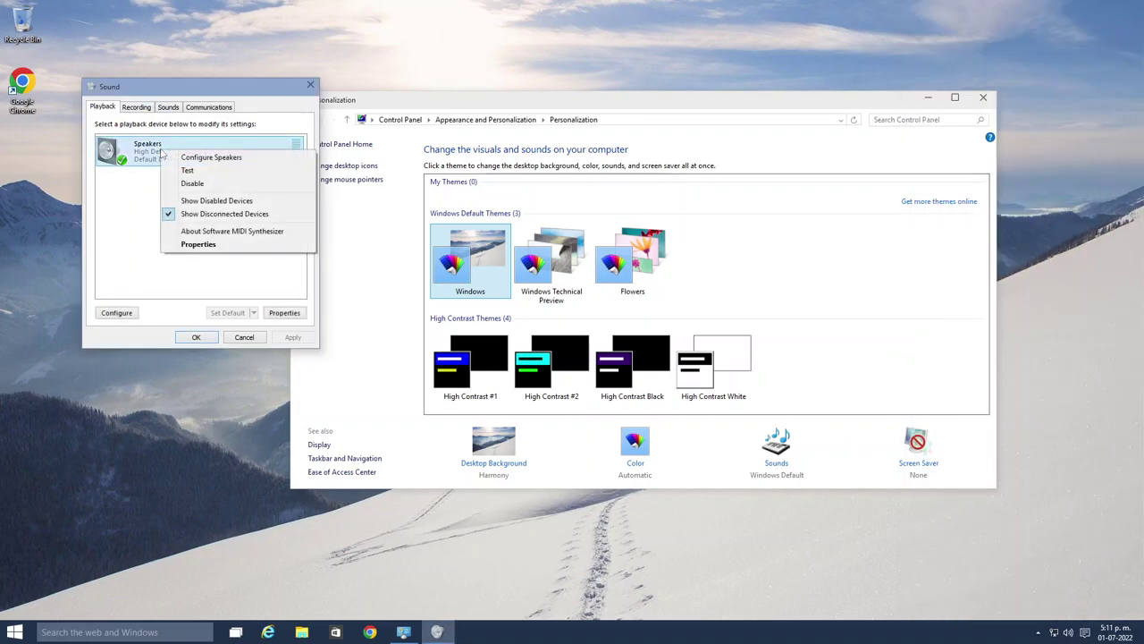
pyautogui.click(190, 244)
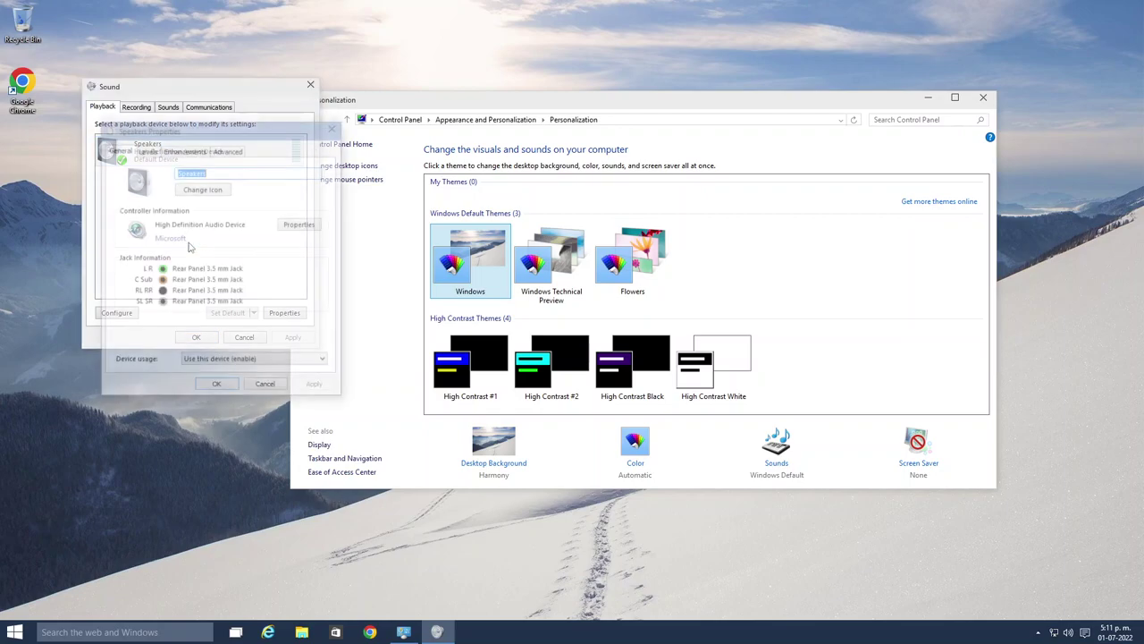
pyautogui.click(149, 152)
pyautogui.click(183, 152)
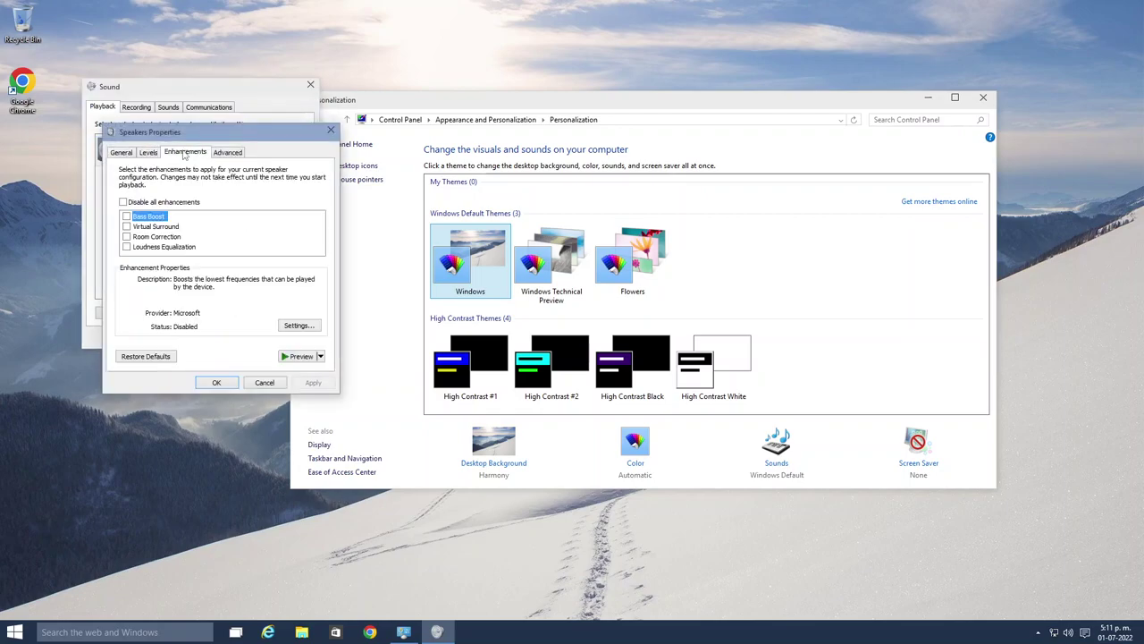
pyautogui.click(229, 152)
pyautogui.click(196, 153)
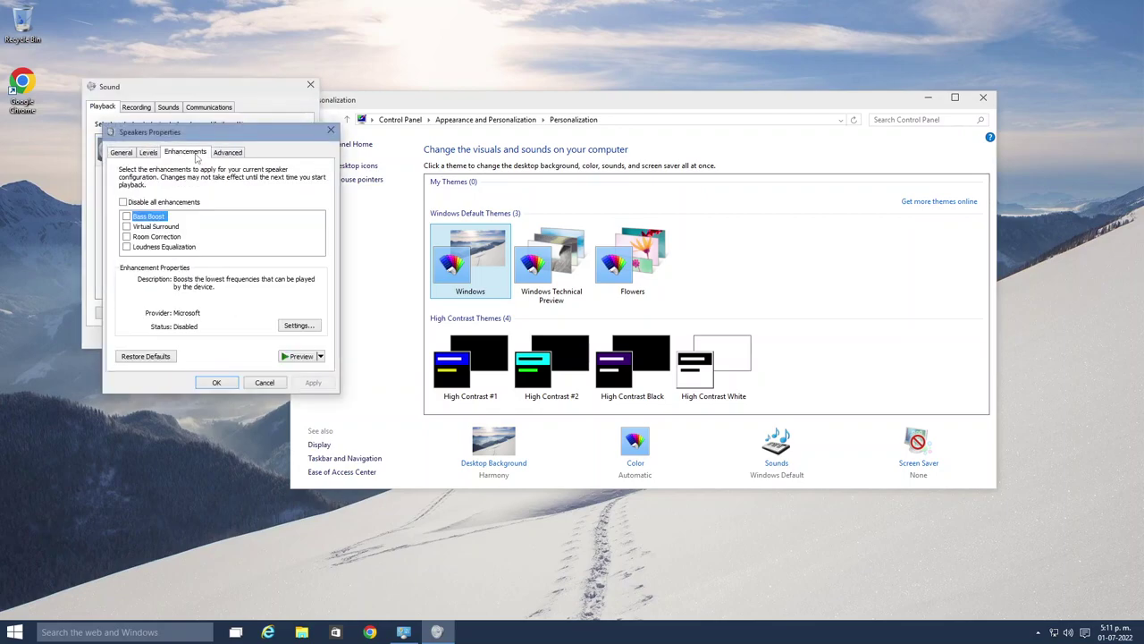
pyautogui.click(152, 153)
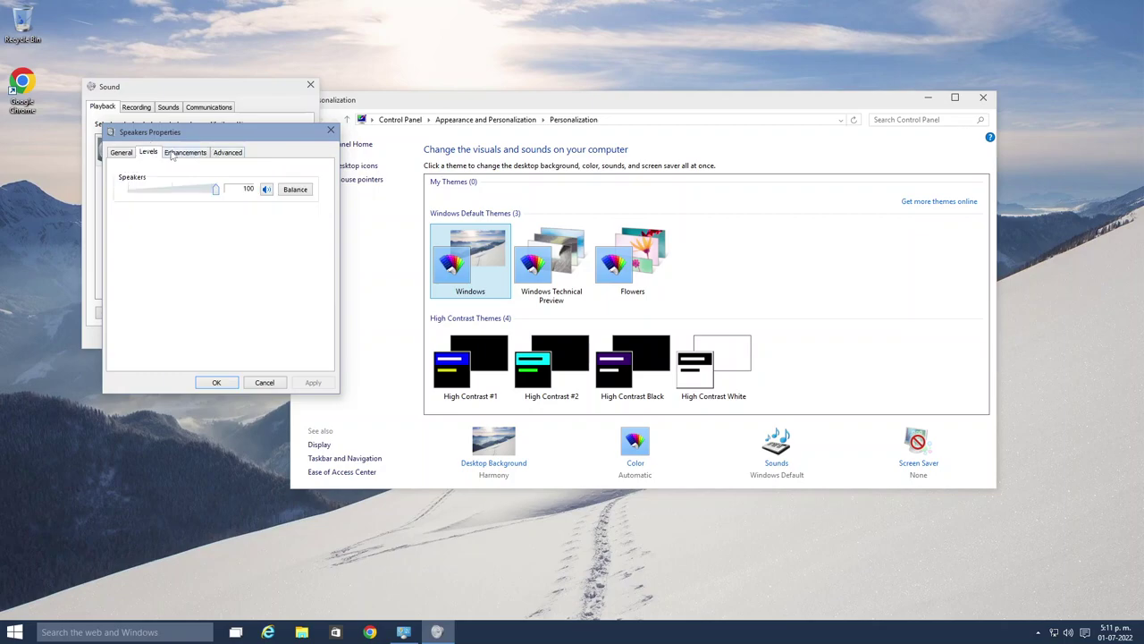
pyautogui.click(172, 153)
pyautogui.click(149, 154)
pyautogui.click(132, 153)
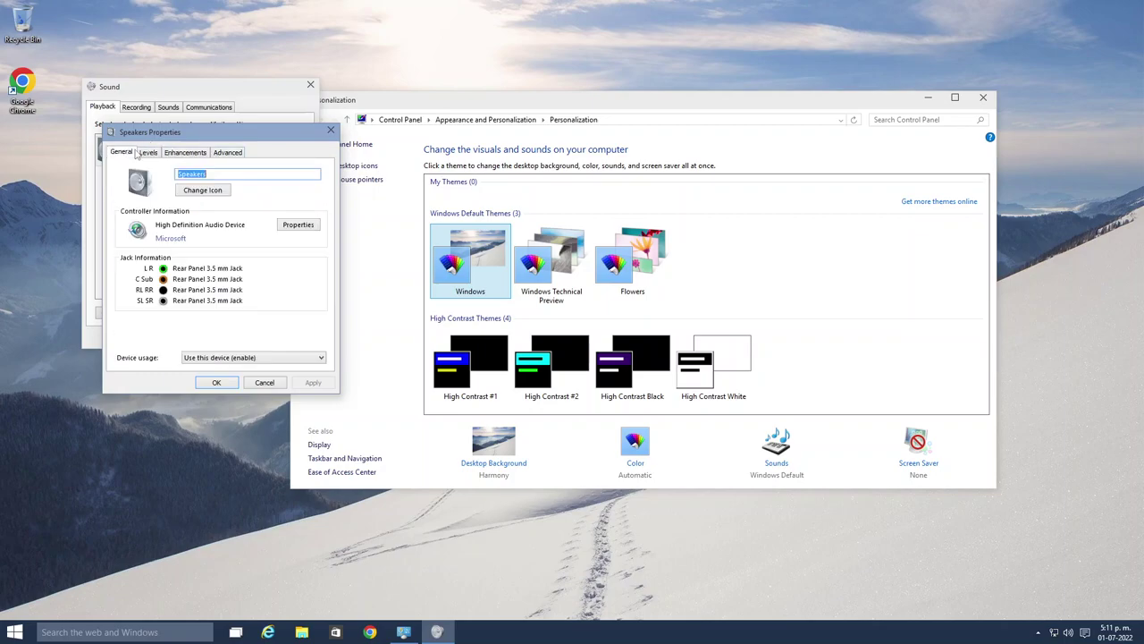
# Set the speakers' default format to 24 bit, 192000 Hz (Studio Quality), apply it, test it and confirm the properties
pyautogui.click(198, 153)
pyautogui.click(234, 155)
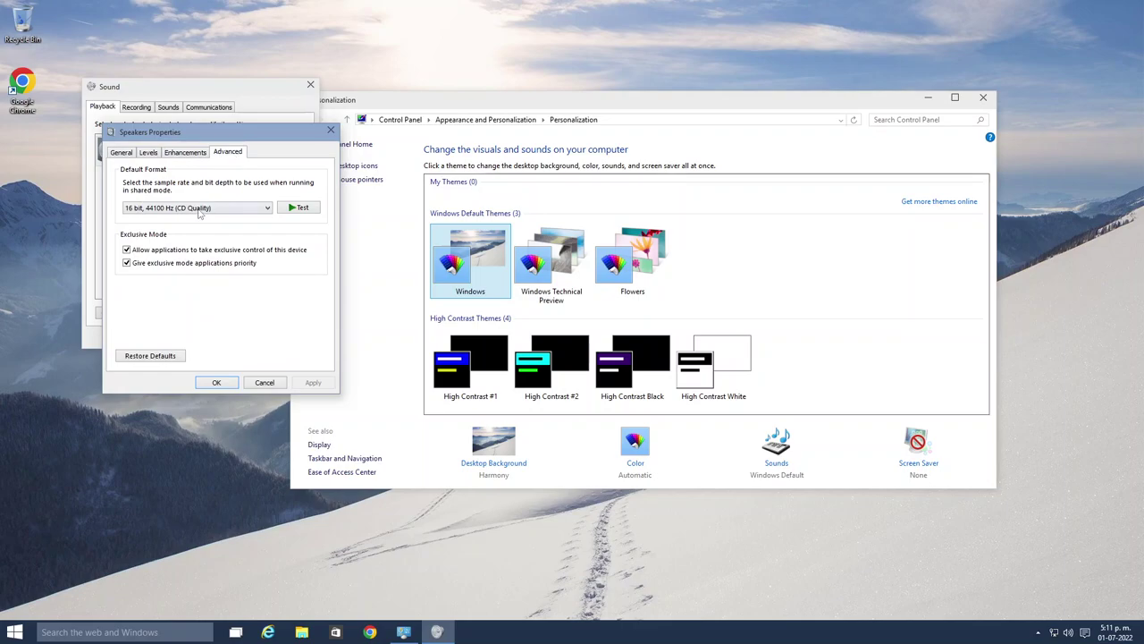
pyautogui.click(199, 209)
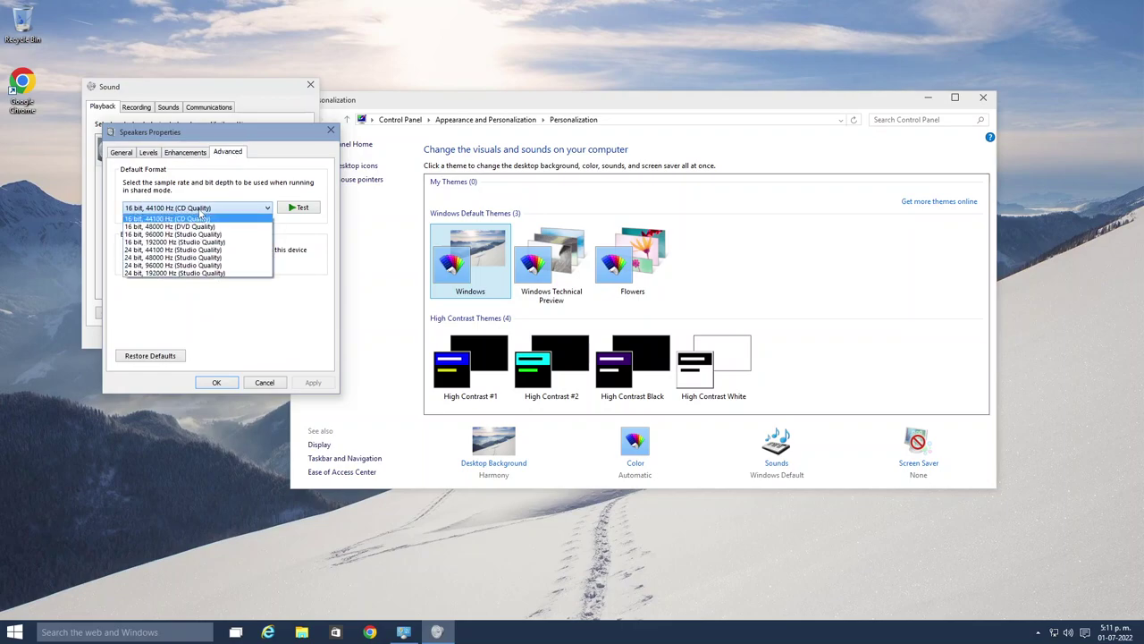
pyautogui.click(180, 273)
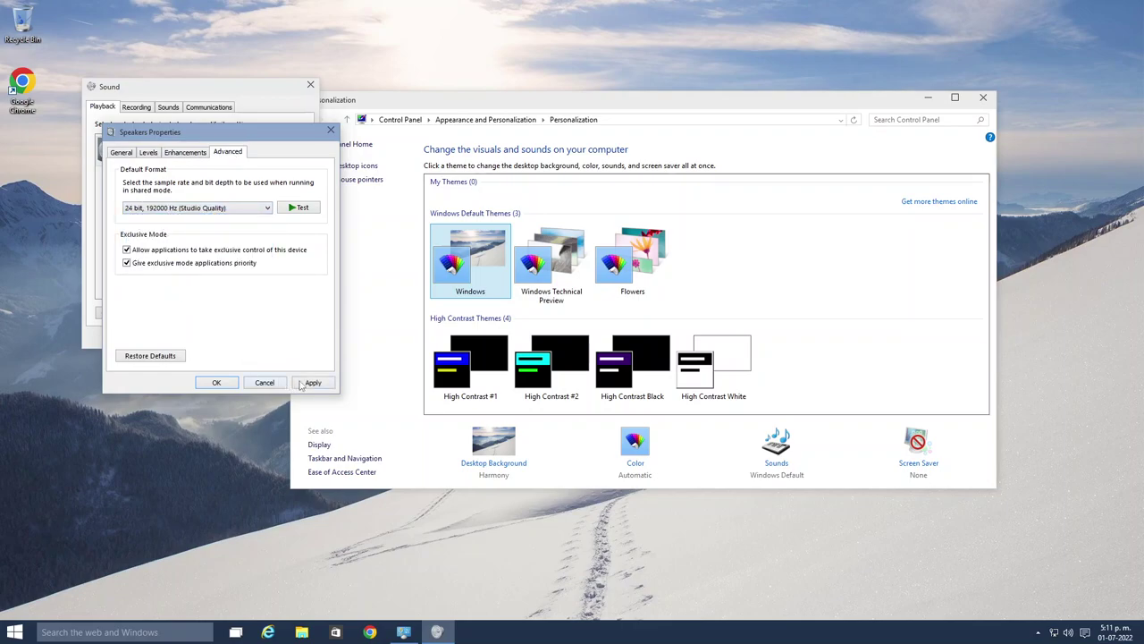
pyautogui.click(304, 383)
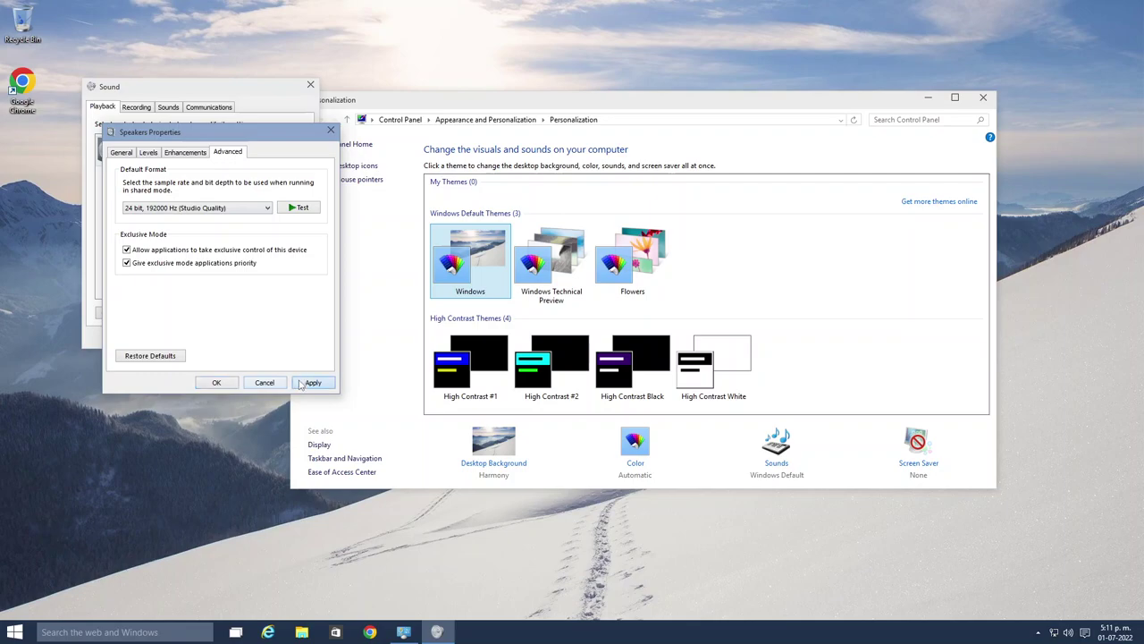
pyautogui.click(299, 207)
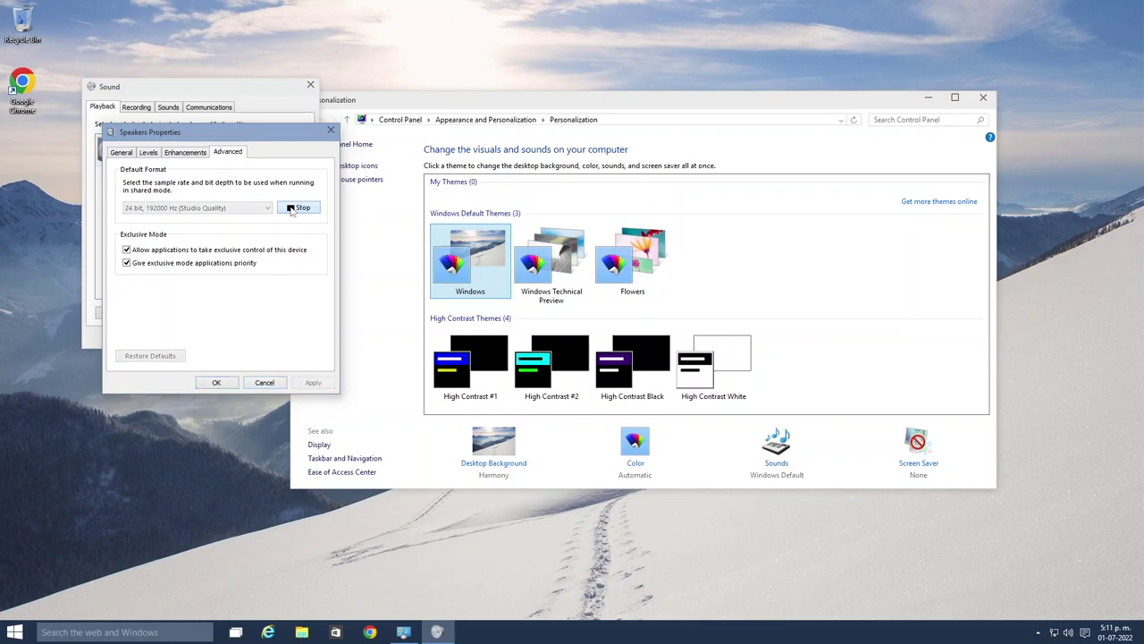
pyautogui.click(224, 382)
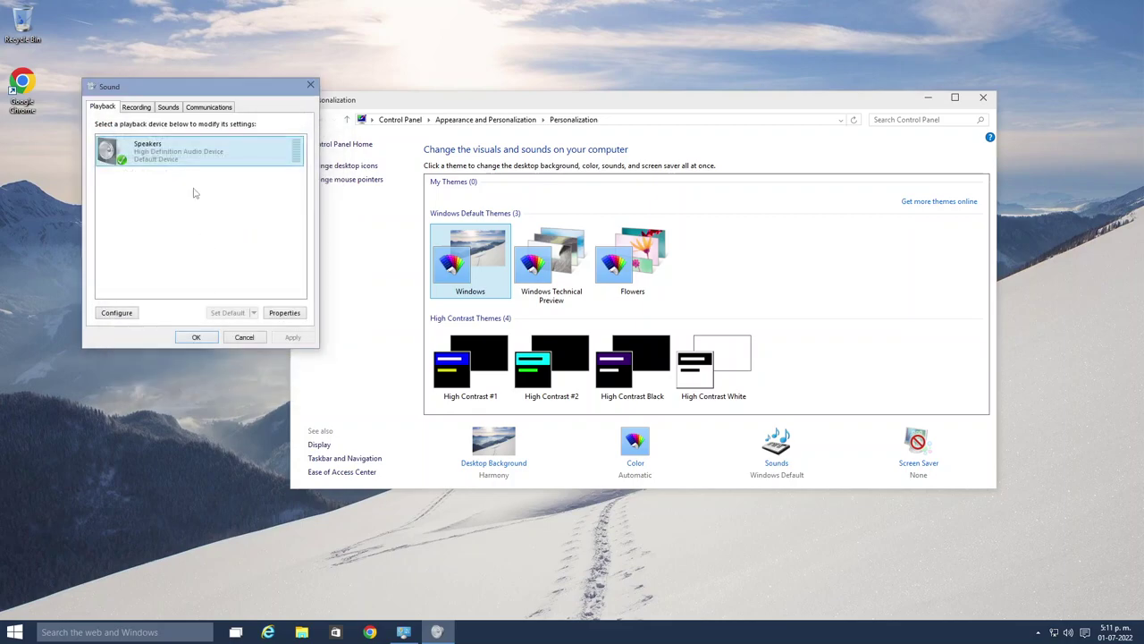
# Review the sound scheme, communications and recording device settings in the Sound dialog
pyautogui.click(142, 110)
pyautogui.click(162, 109)
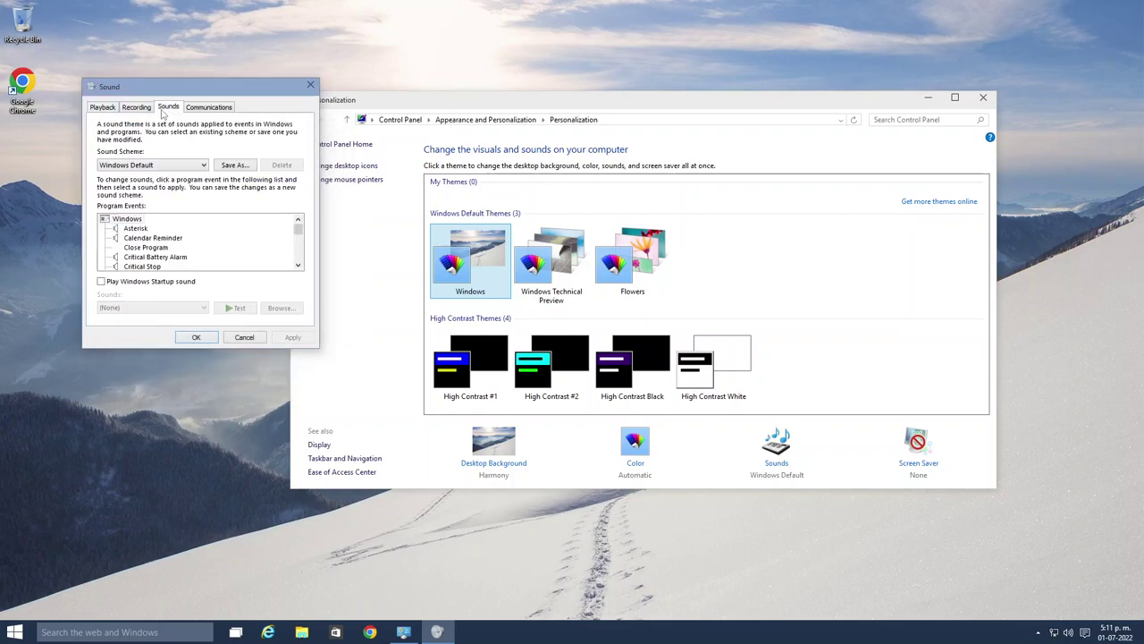
pyautogui.click(208, 107)
pyautogui.click(170, 108)
pyautogui.click(139, 108)
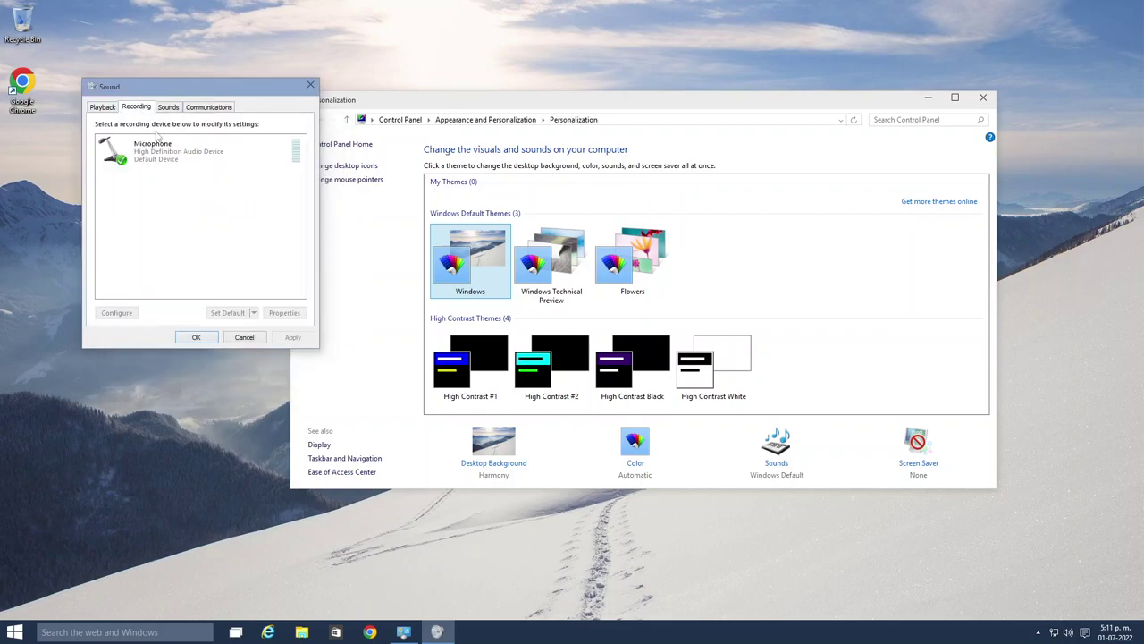
# Test the sounds assigned to the Asterisk, Calendar Reminder and Critical Battery Alarm program events
pyautogui.click(168, 107)
pyautogui.click(136, 229)
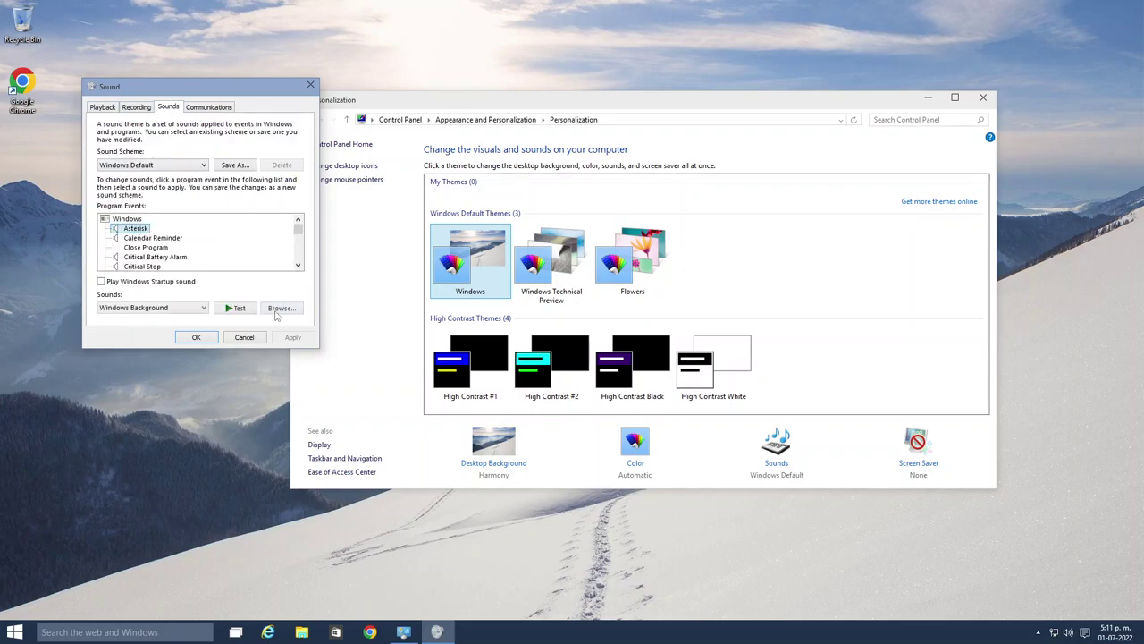
pyautogui.click(238, 309)
pyautogui.click(152, 238)
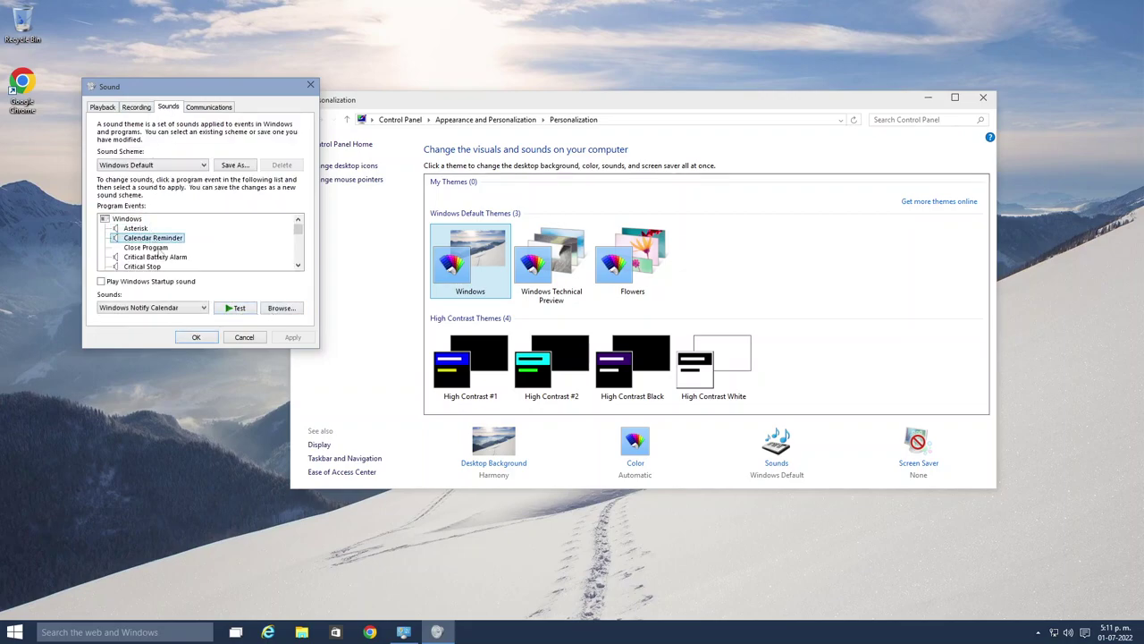
pyautogui.click(230, 309)
pyautogui.click(149, 257)
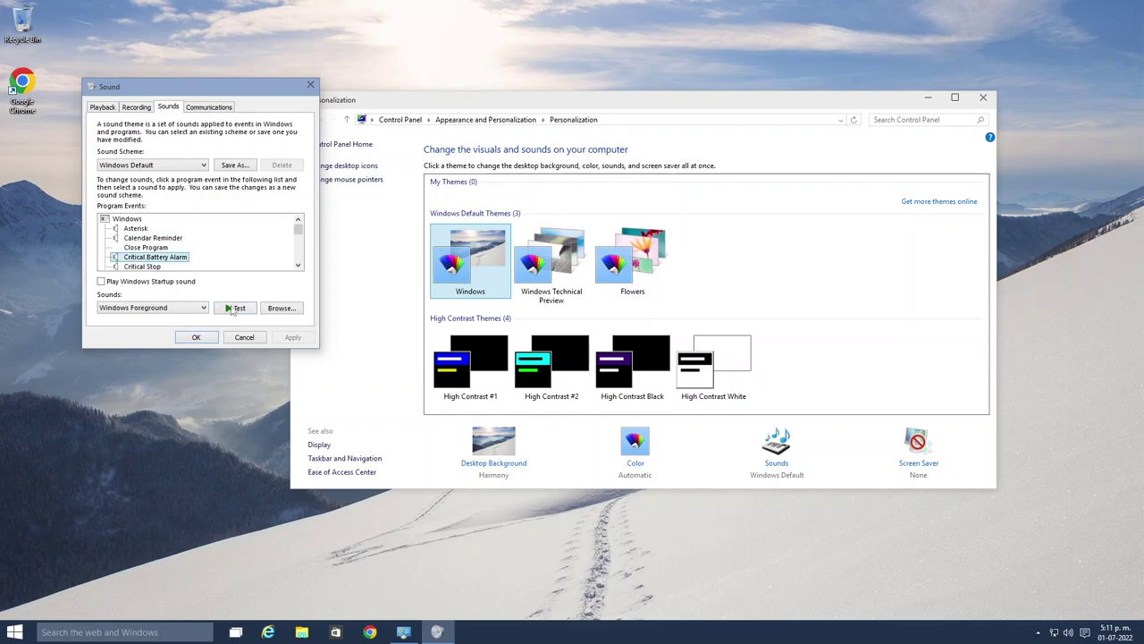
pyautogui.click(238, 309)
# Preview the sounds of the Critical Stop, Default Beep, Desktop Mail Notification, Device Connect and Device Disconnect events
pyautogui.click(153, 265)
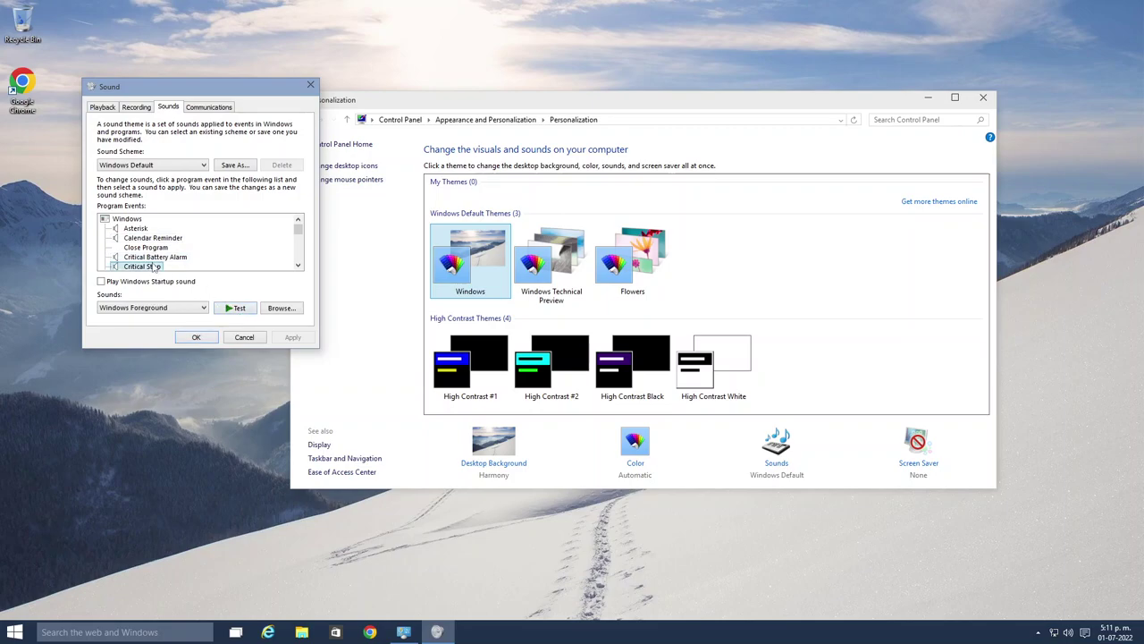
pyautogui.click(157, 266)
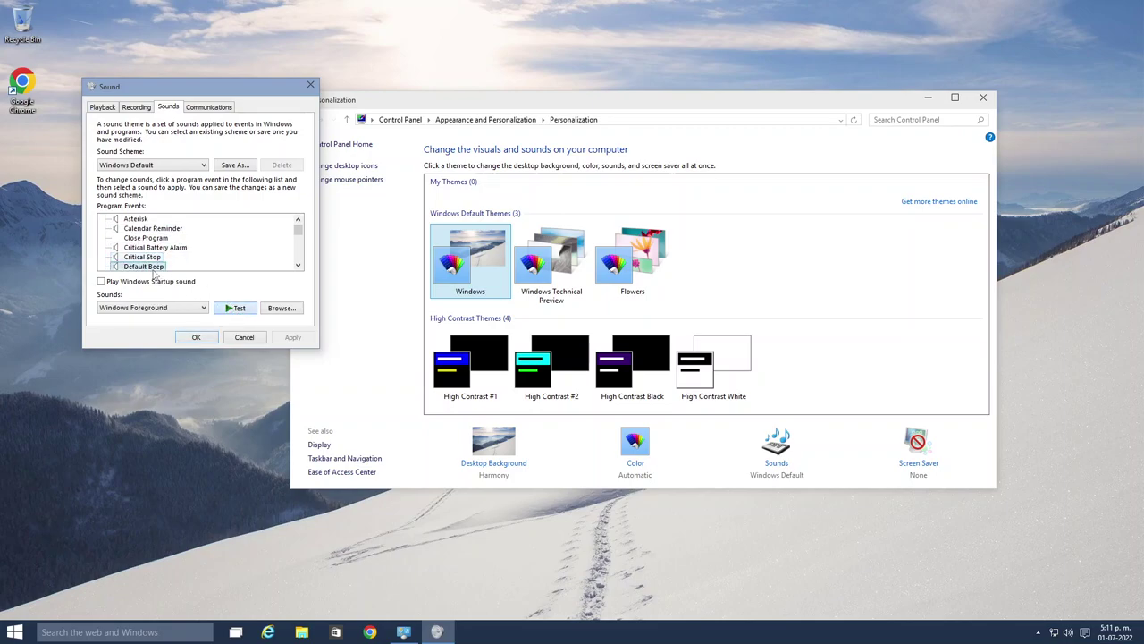
pyautogui.click(183, 267)
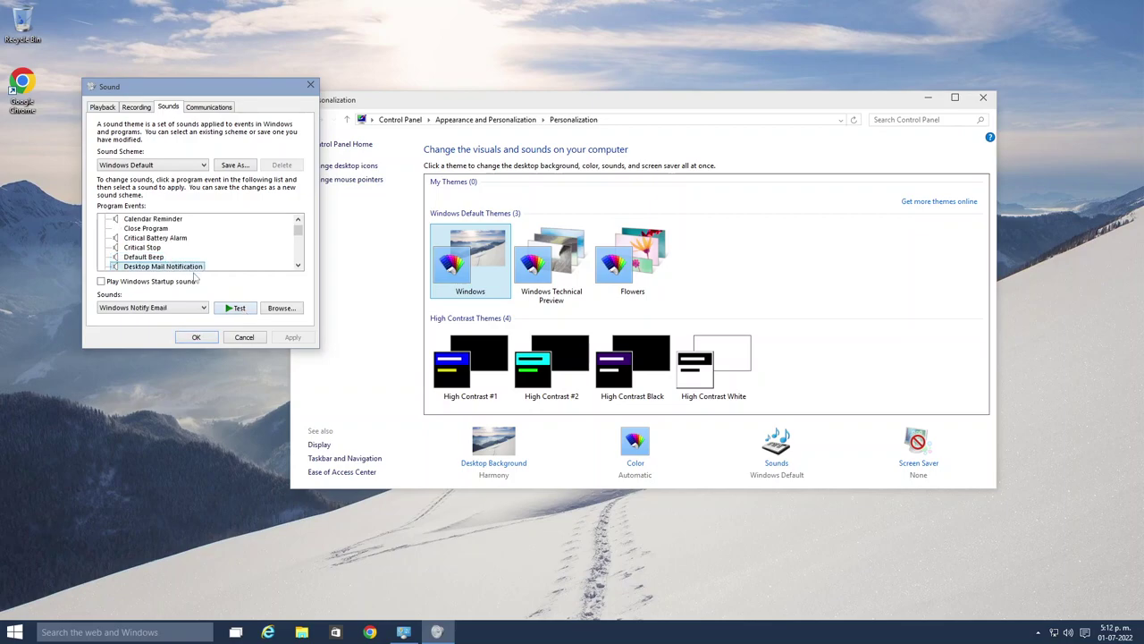
pyautogui.click(164, 267)
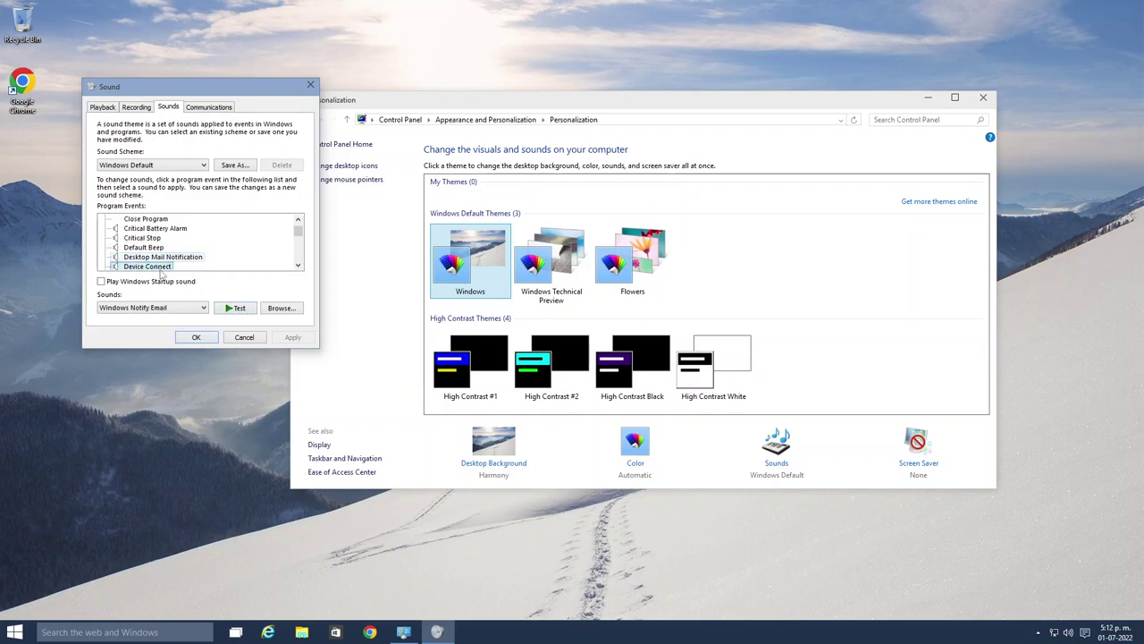
pyautogui.click(161, 266)
pyautogui.click(163, 271)
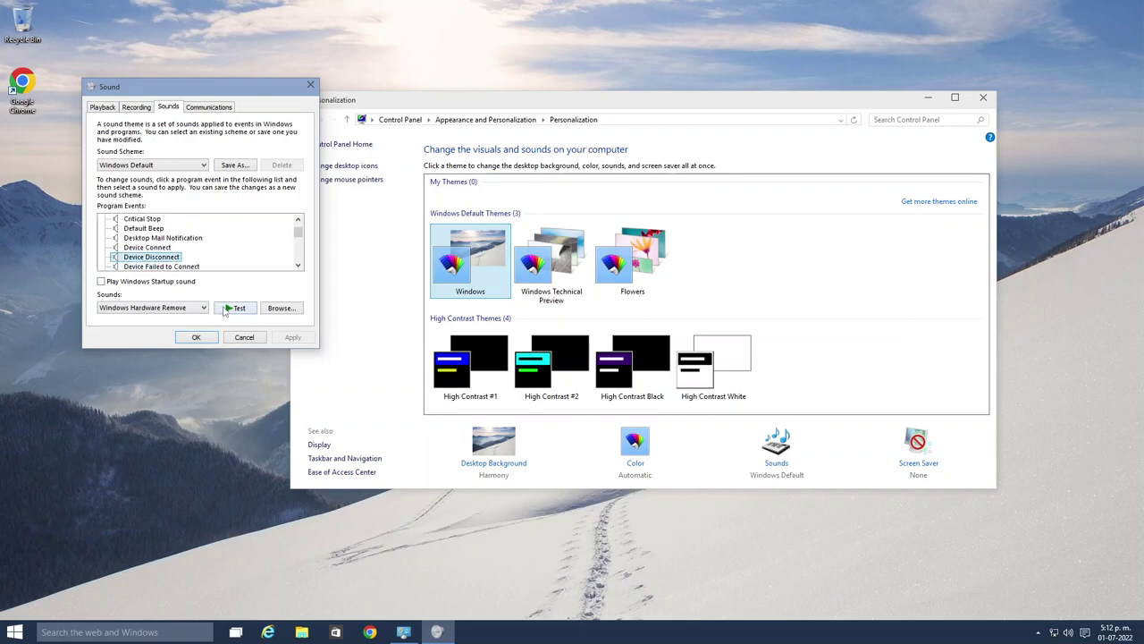
# Preview the sounds of the Device Failed to Connect, Exclamation, Instant Message Notification and Low Battery Alarm events
pyautogui.click(165, 266)
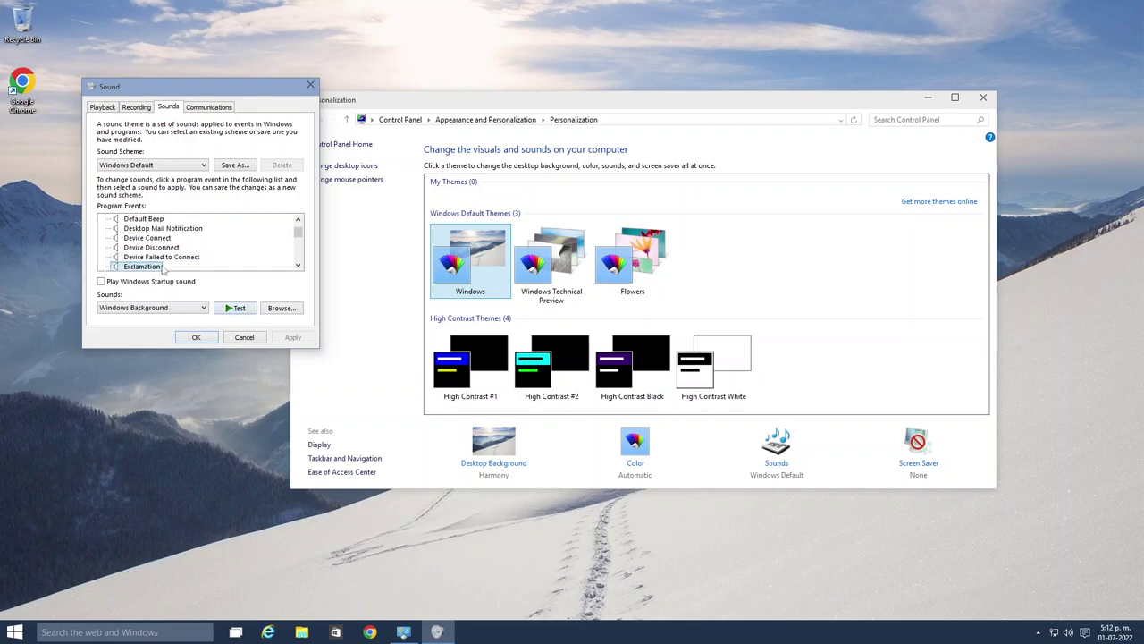
pyautogui.click(166, 267)
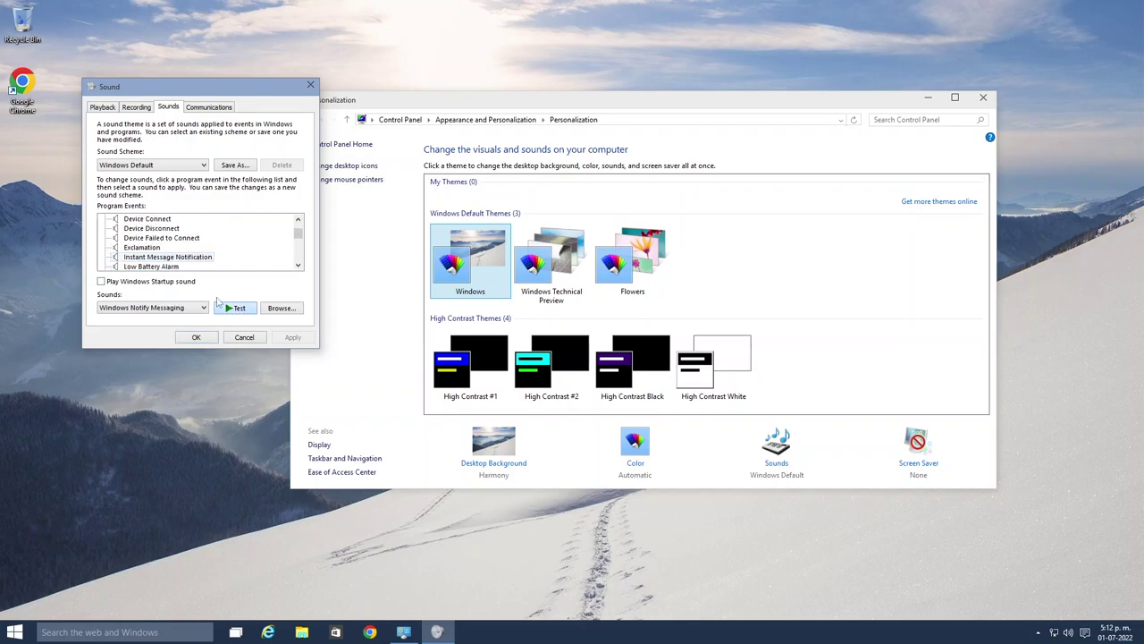
pyautogui.press('Down')
pyautogui.click(230, 308)
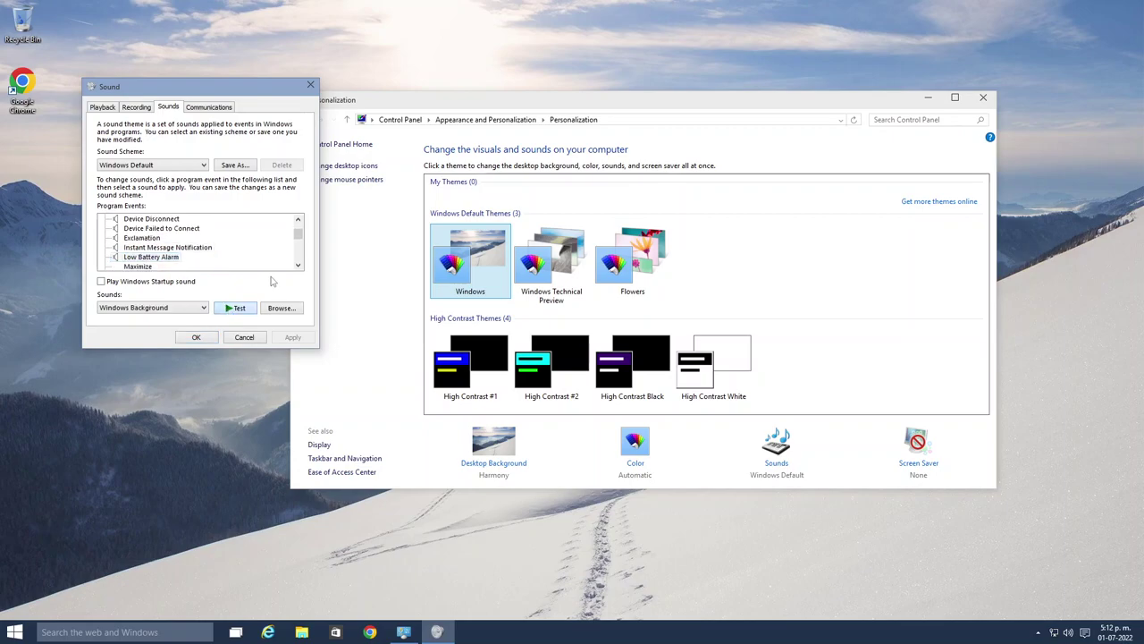
# Test the sounds of the Message Nudge, New Fax Notification and New Mail Notification events
pyautogui.scroll(-2, 299, 274)
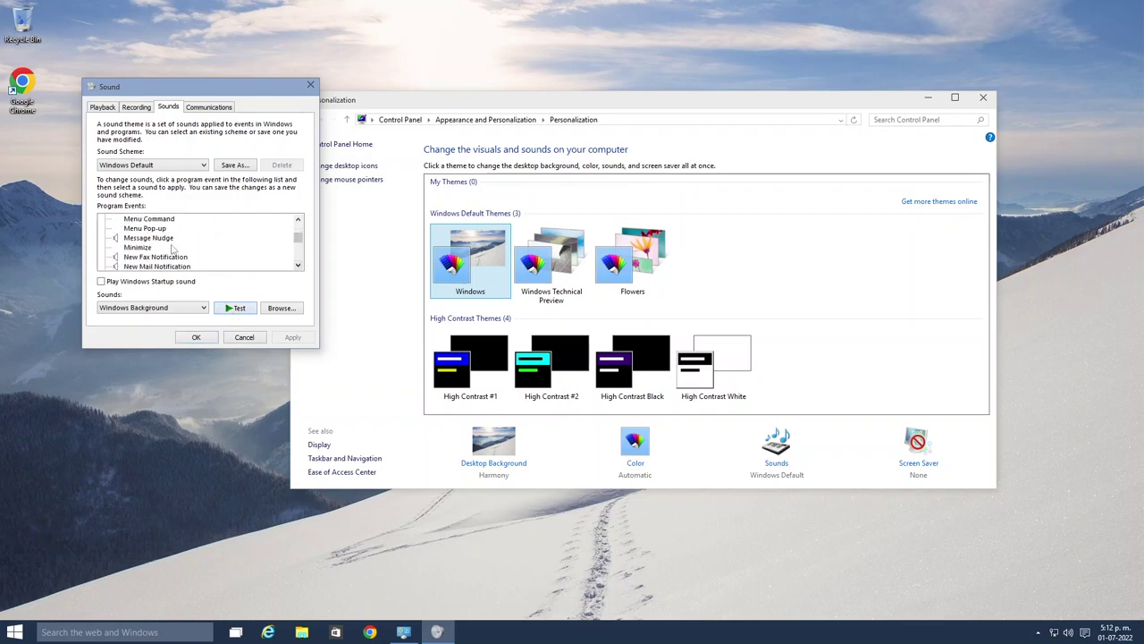
pyautogui.click(166, 239)
pyautogui.click(229, 307)
pyautogui.click(156, 257)
pyautogui.click(234, 308)
pyautogui.click(157, 265)
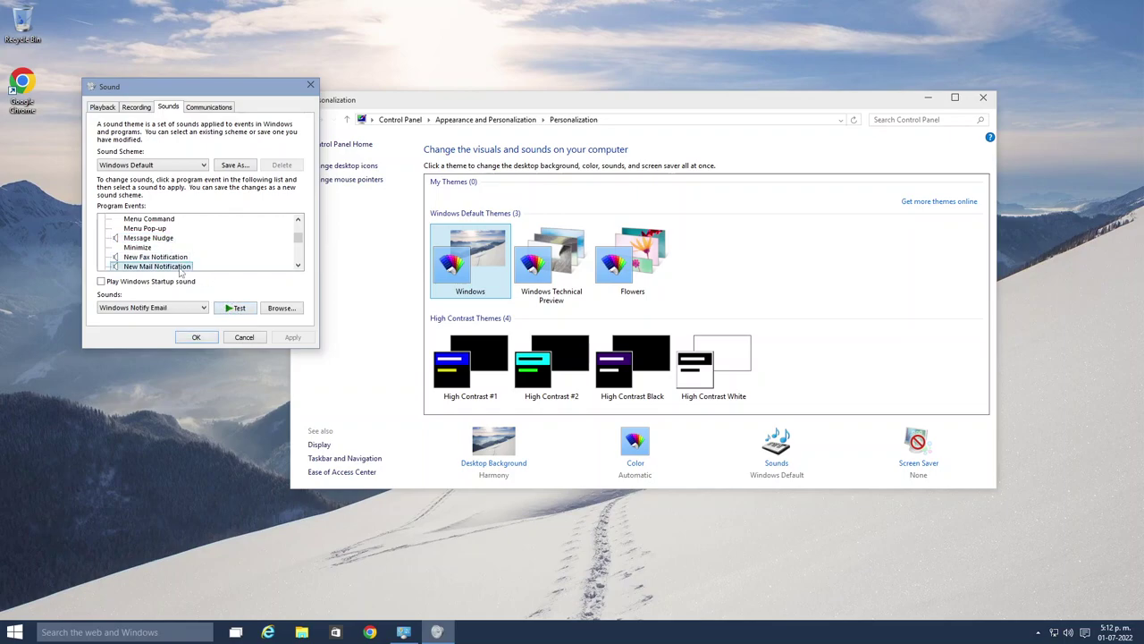
pyautogui.click(228, 307)
# Test the sounds of the New Text Message Notification, NFP Completion, NFP Connection and Notification events
pyautogui.click(174, 266)
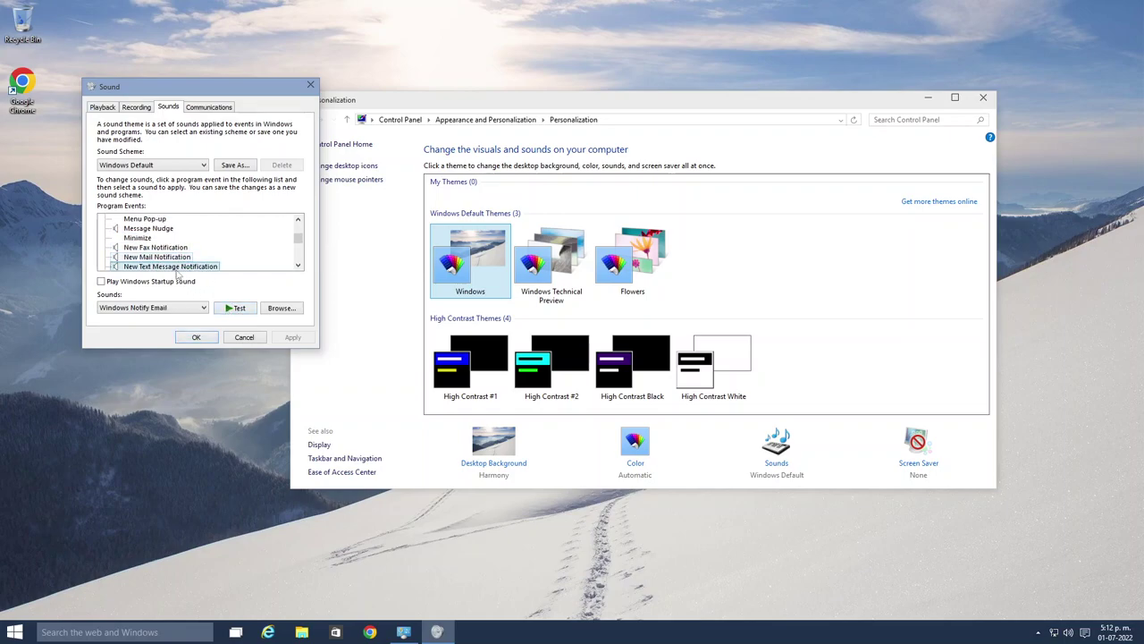
pyautogui.click(232, 308)
pyautogui.click(163, 267)
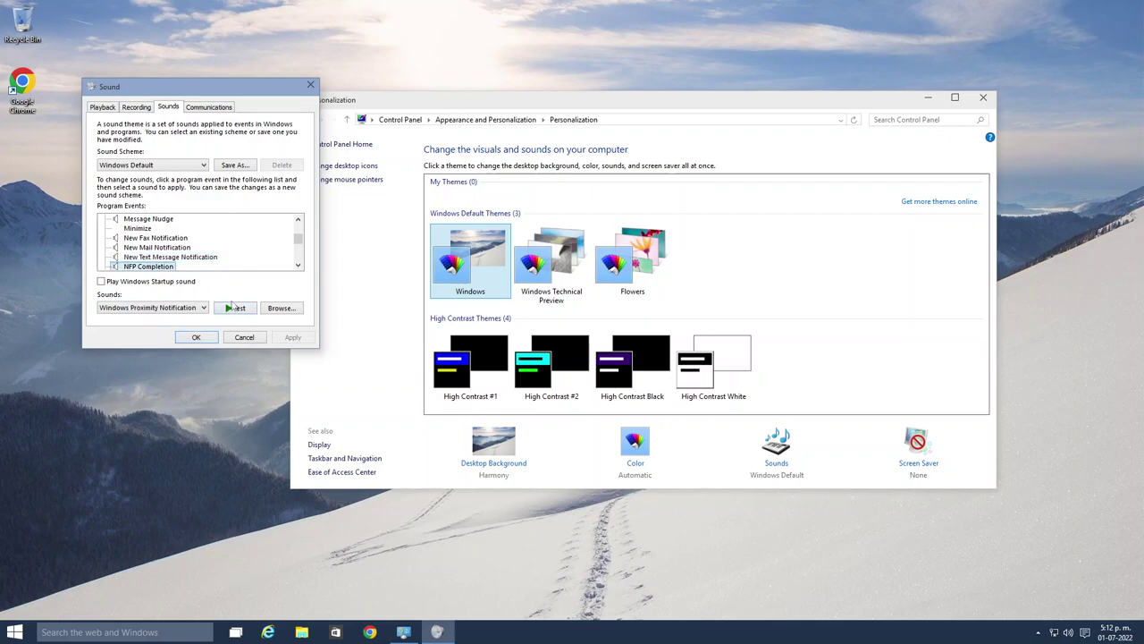
pyautogui.click(234, 307)
pyautogui.click(179, 267)
pyautogui.click(233, 308)
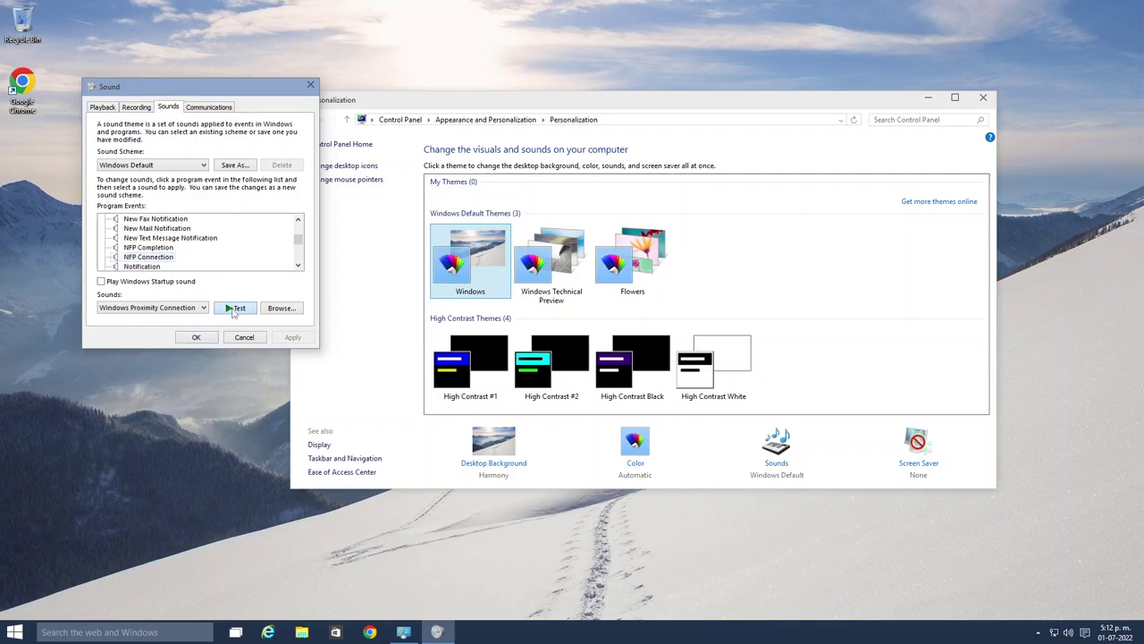
pyautogui.click(143, 266)
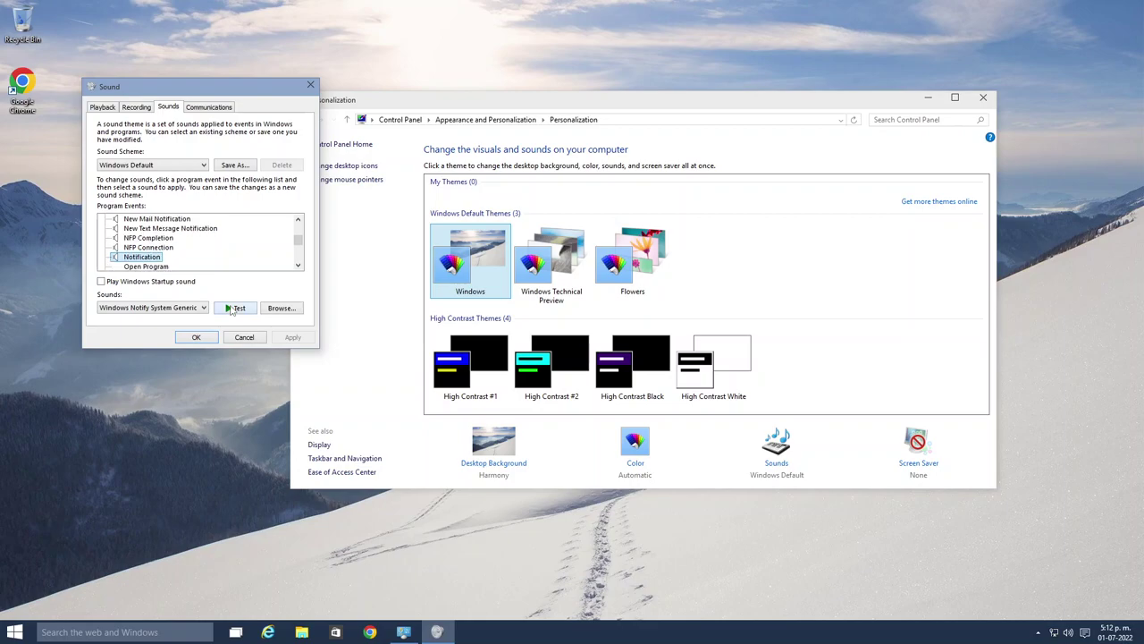
pyautogui.click(232, 308)
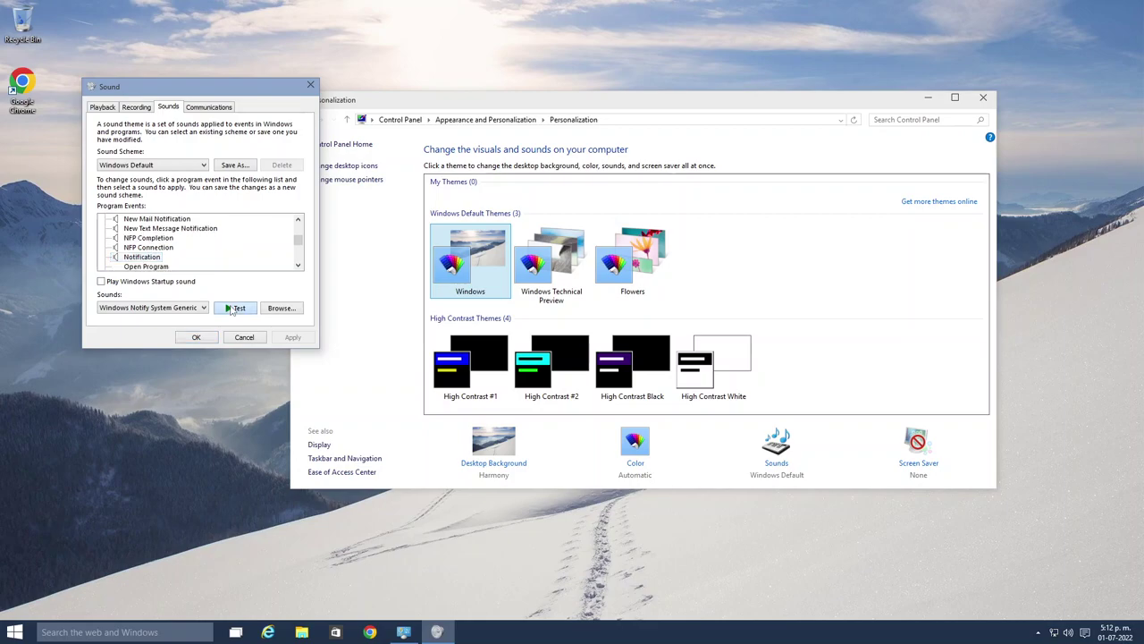
# Test the sounds of the System Notification and Windows User Account Control events
pyautogui.scroll(-4, 284, 267)
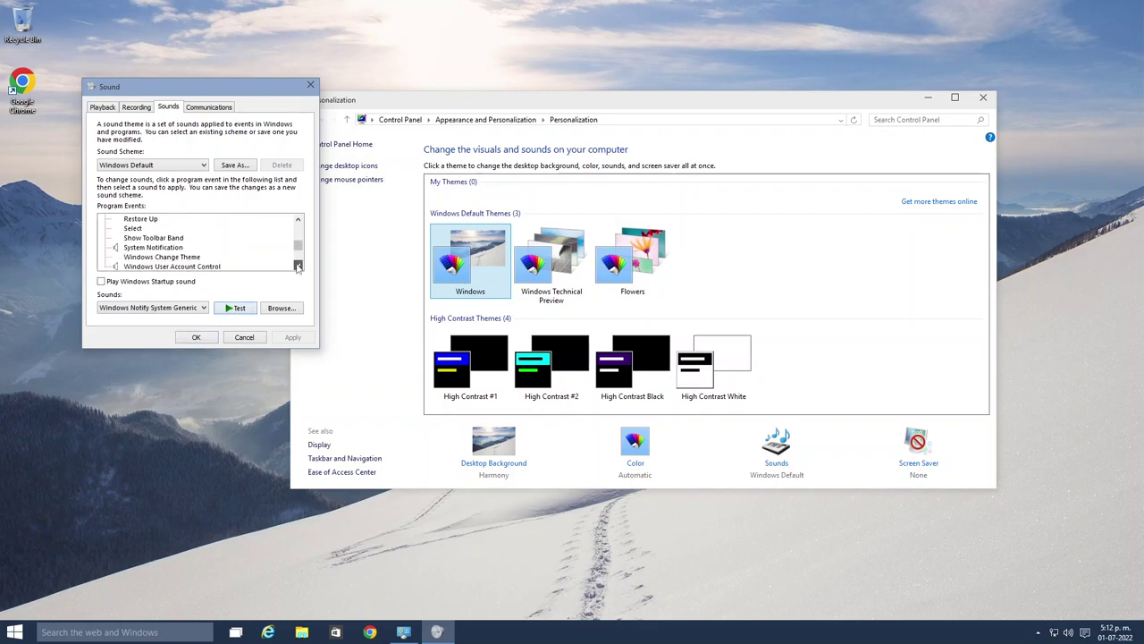
pyautogui.click(185, 240)
pyautogui.click(234, 308)
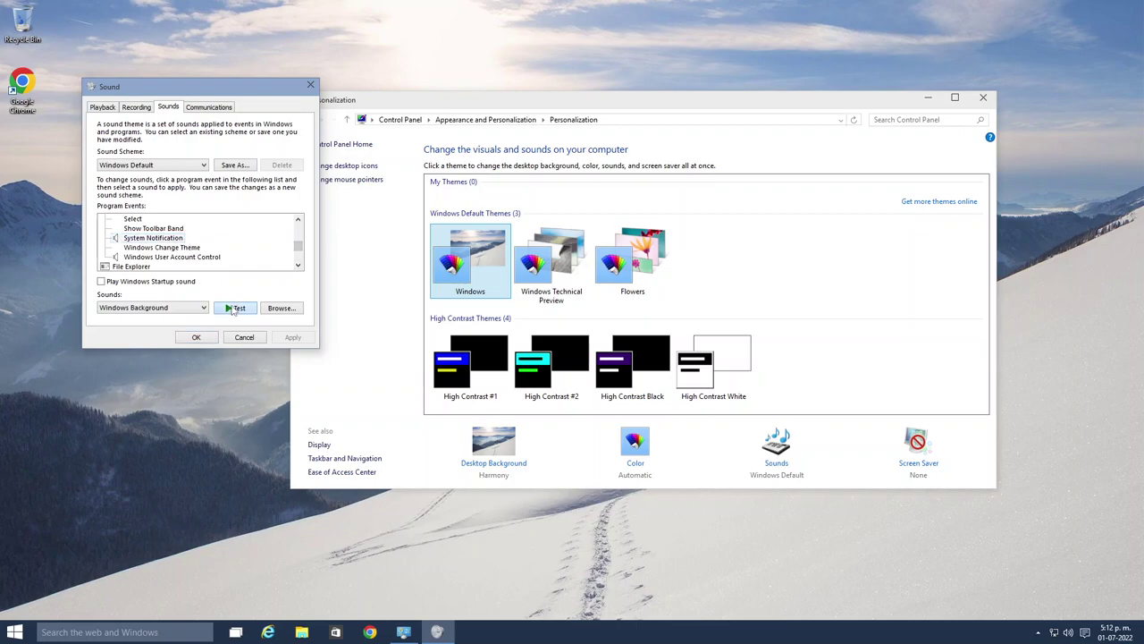
pyautogui.click(200, 257)
pyautogui.click(249, 309)
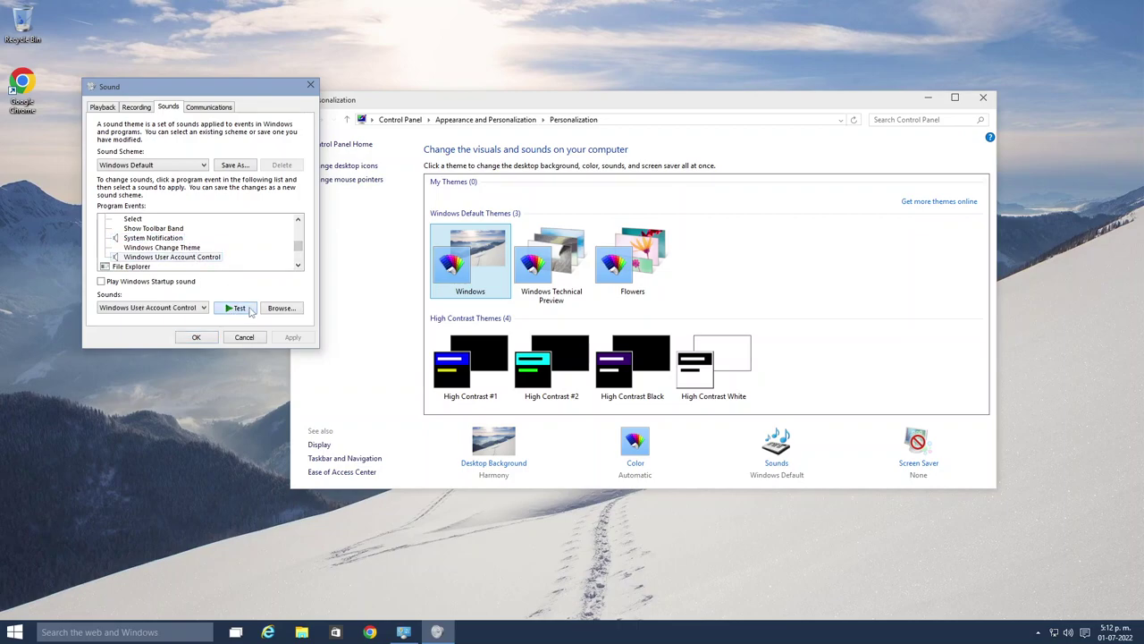
# Test the sounds of the File Explorer events Blocked Pop-up Window, Feed Discovered and Notification bar
pyautogui.scroll(-2, 298, 268)
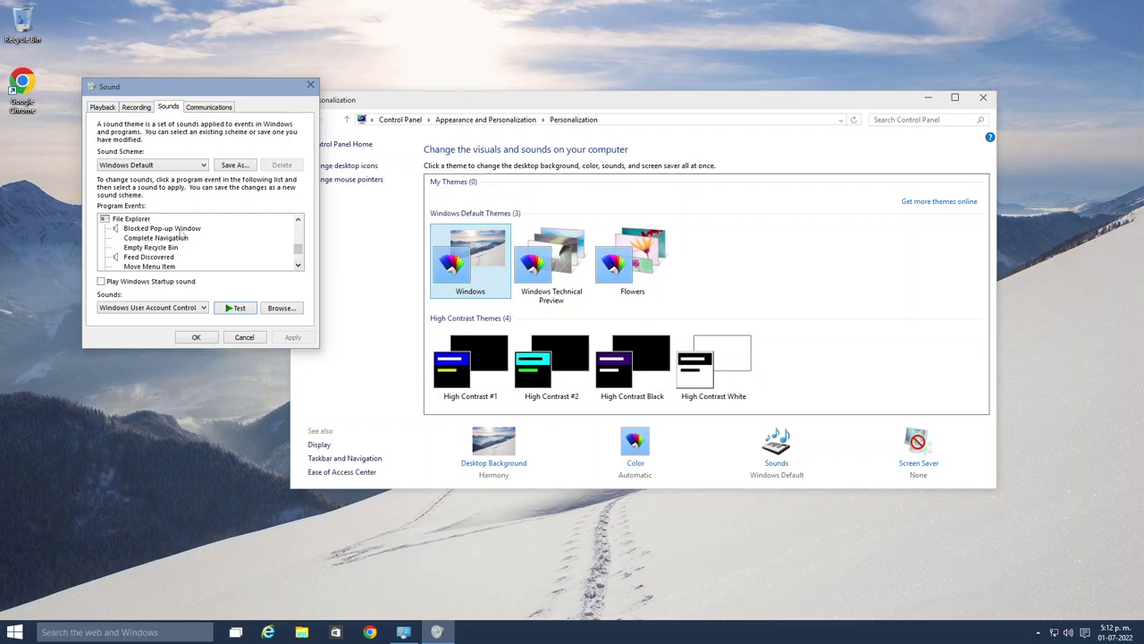
pyautogui.click(182, 230)
pyautogui.click(237, 310)
pyautogui.click(148, 257)
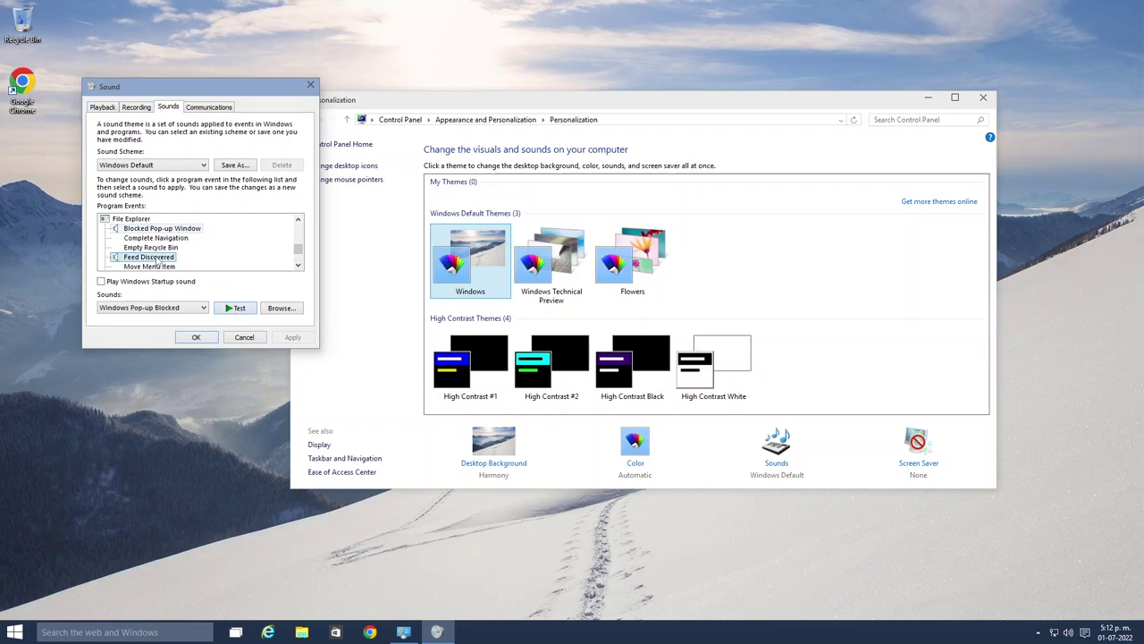
pyautogui.click(236, 309)
pyautogui.scroll(-2, 298, 269)
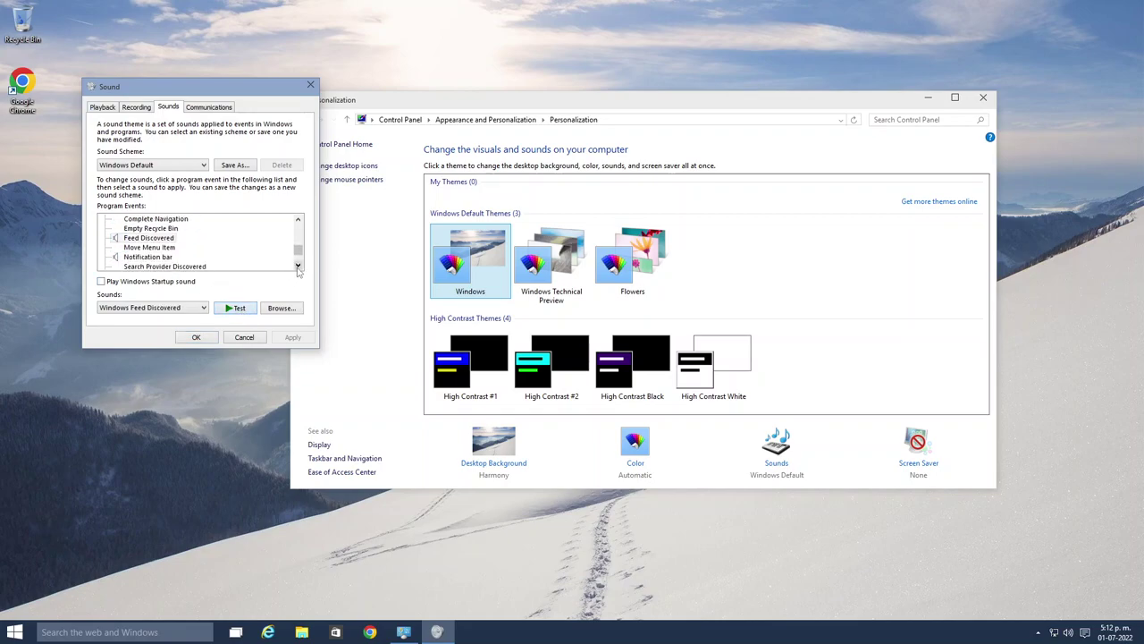
pyautogui.click(168, 229)
pyautogui.click(237, 308)
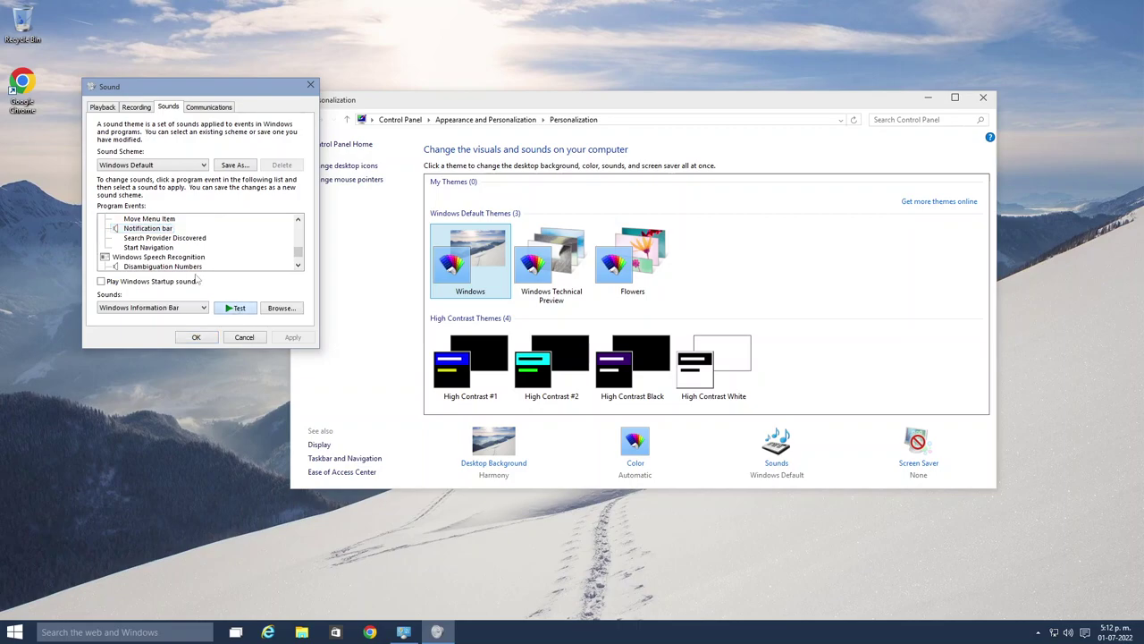
# Test the Disambiguation Numbers sound and look through the assigned sounds of the other Windows Speech Recognition events down to Sleep
pyautogui.click(163, 266)
pyautogui.click(239, 308)
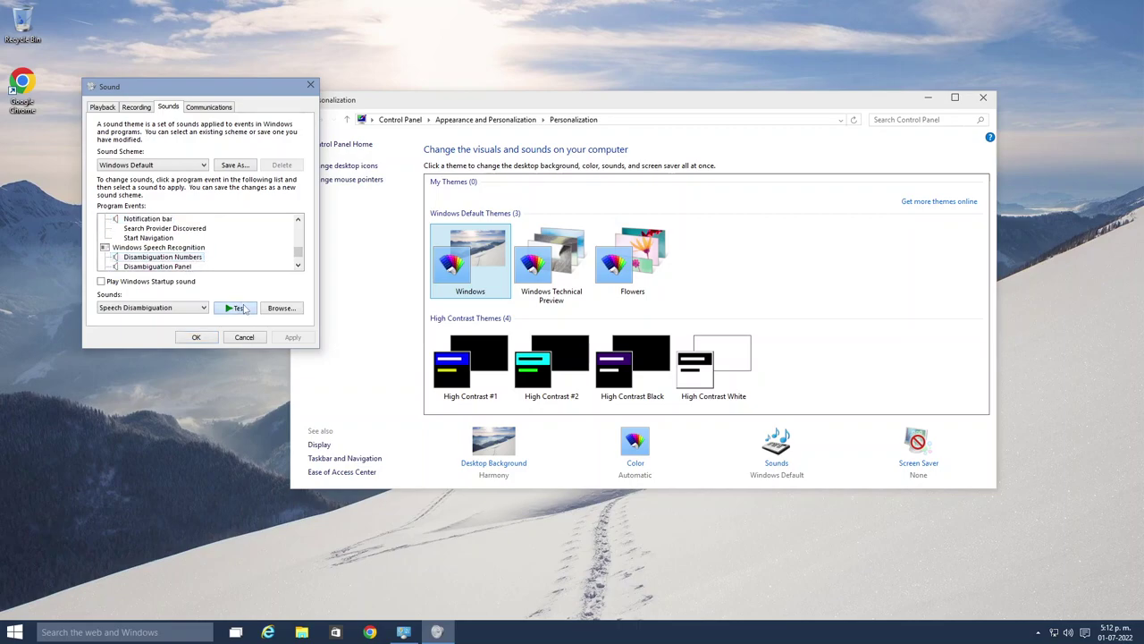
pyautogui.click(174, 267)
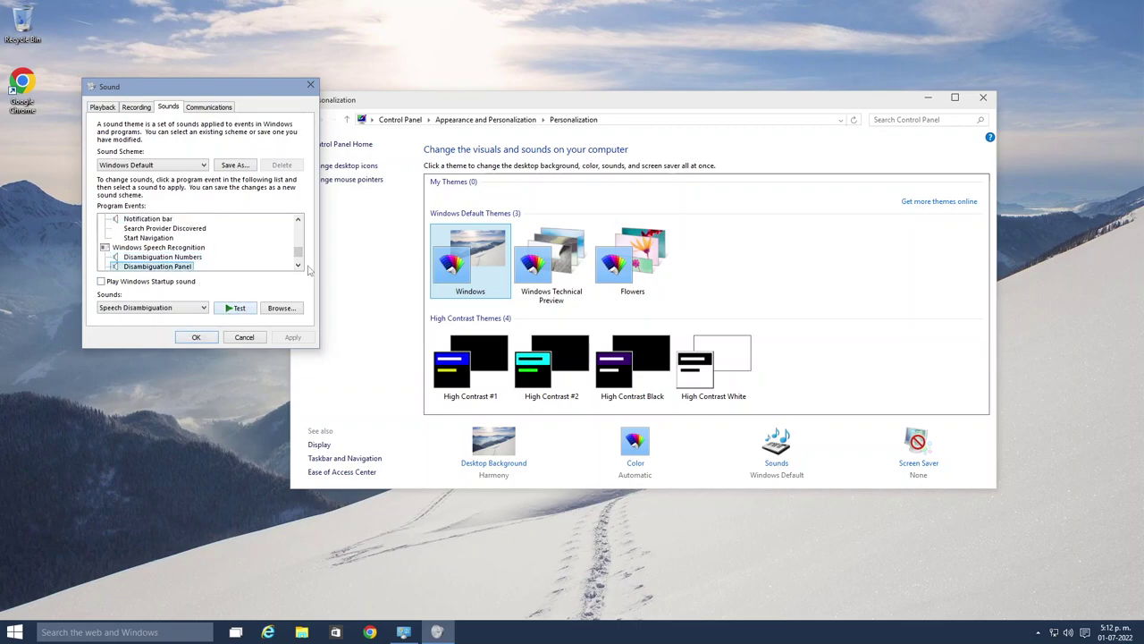
pyautogui.scroll(-2, 301, 269)
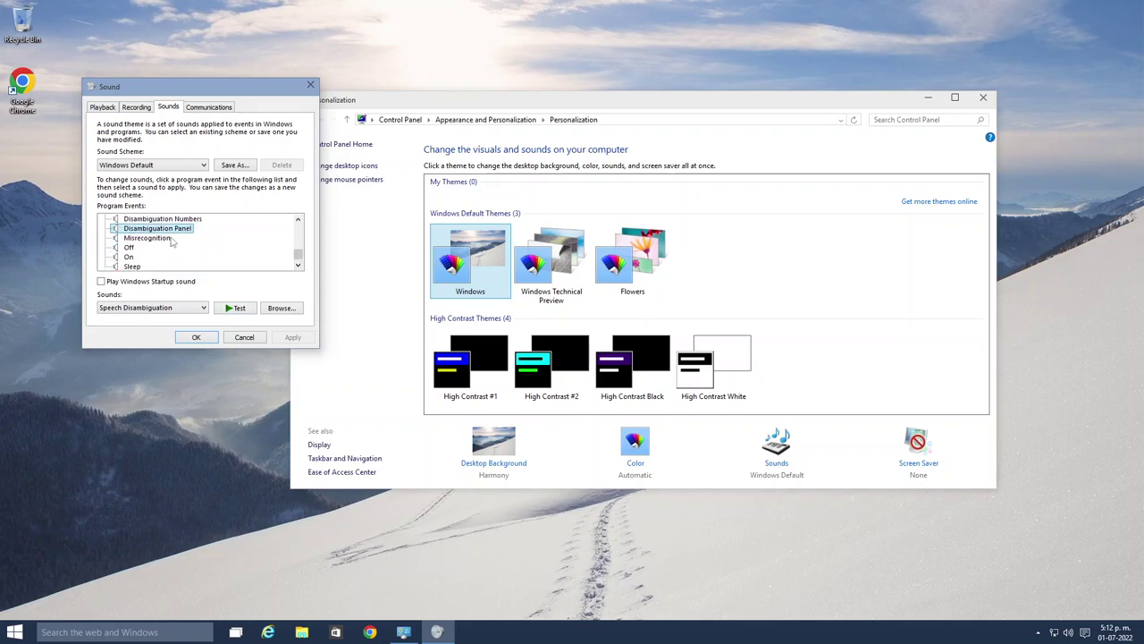
pyautogui.click(169, 239)
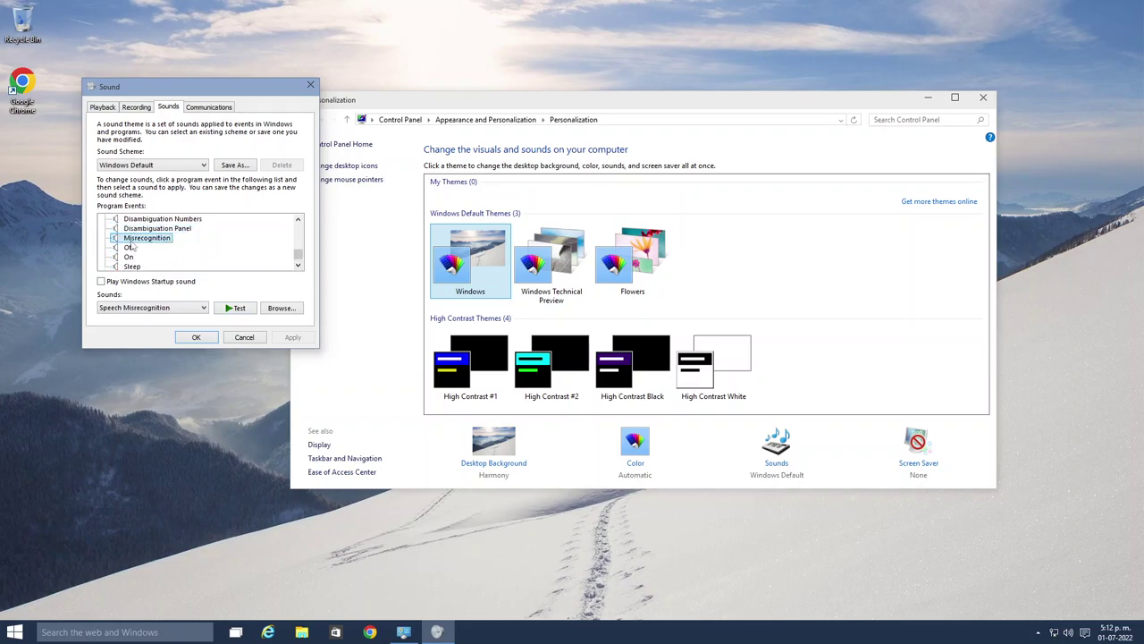
pyautogui.click(128, 248)
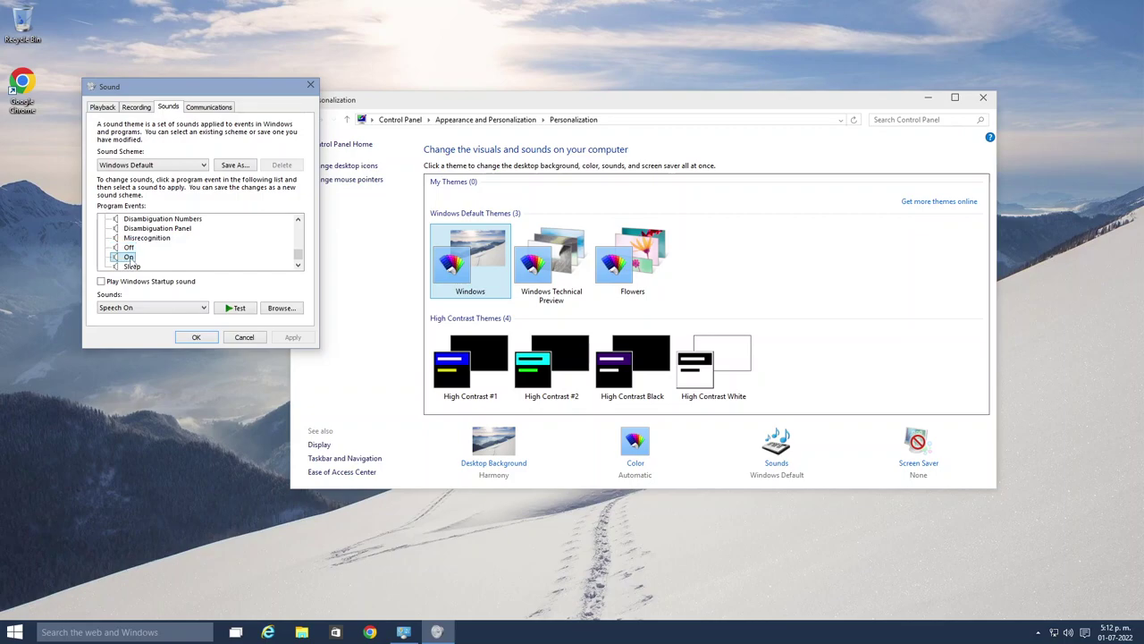
pyautogui.click(132, 266)
# Turn on the Windows Startup sound and accept the sound settings
pyautogui.click(155, 284)
pyautogui.click(208, 338)
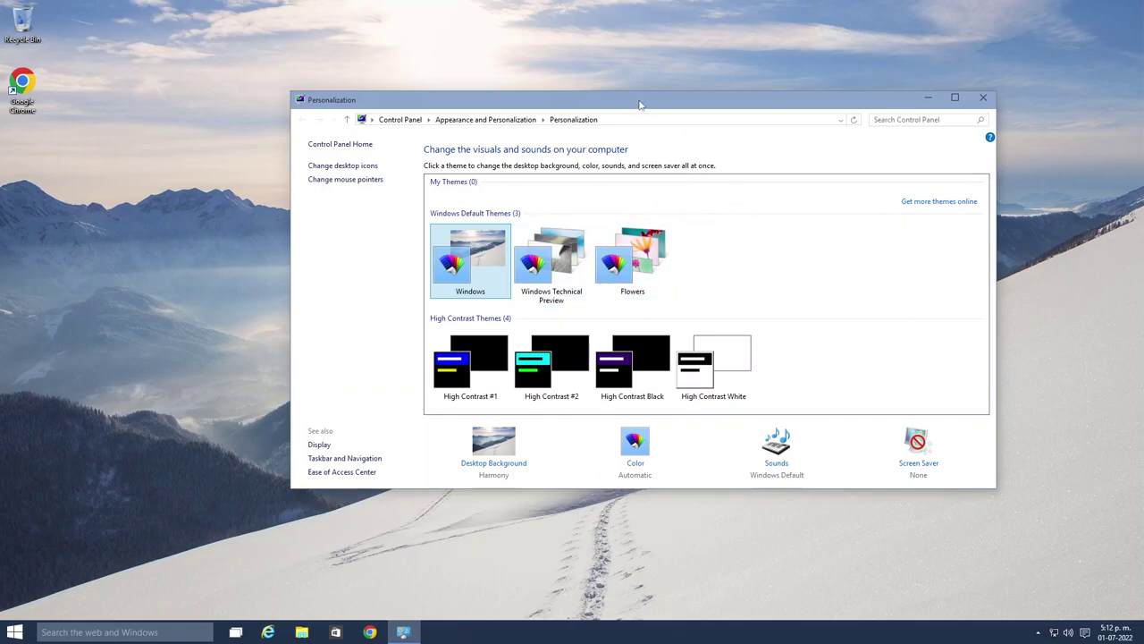
# Reposition the Personalization window and apply the Windows Technical Preview theme
pyautogui.moveTo(639, 105); pyautogui.dragTo(510, 147)
pyautogui.click(430, 285)
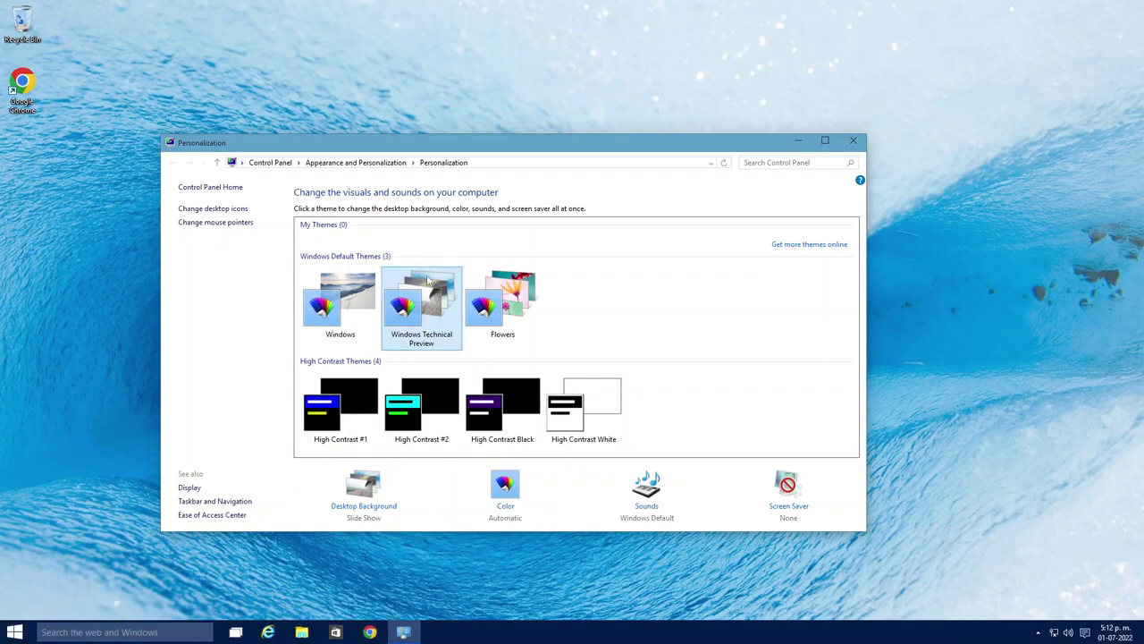
pyautogui.click(1008, 257)
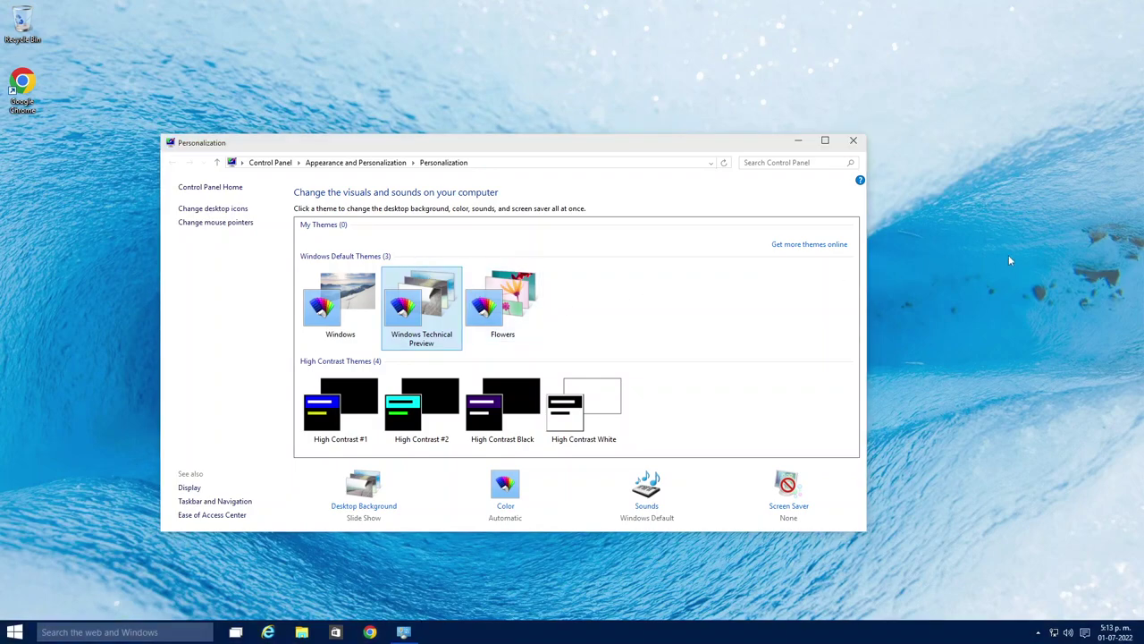
# Toggle the Auto arrange icons option for the desktop
pyautogui.rightClick(957, 248)
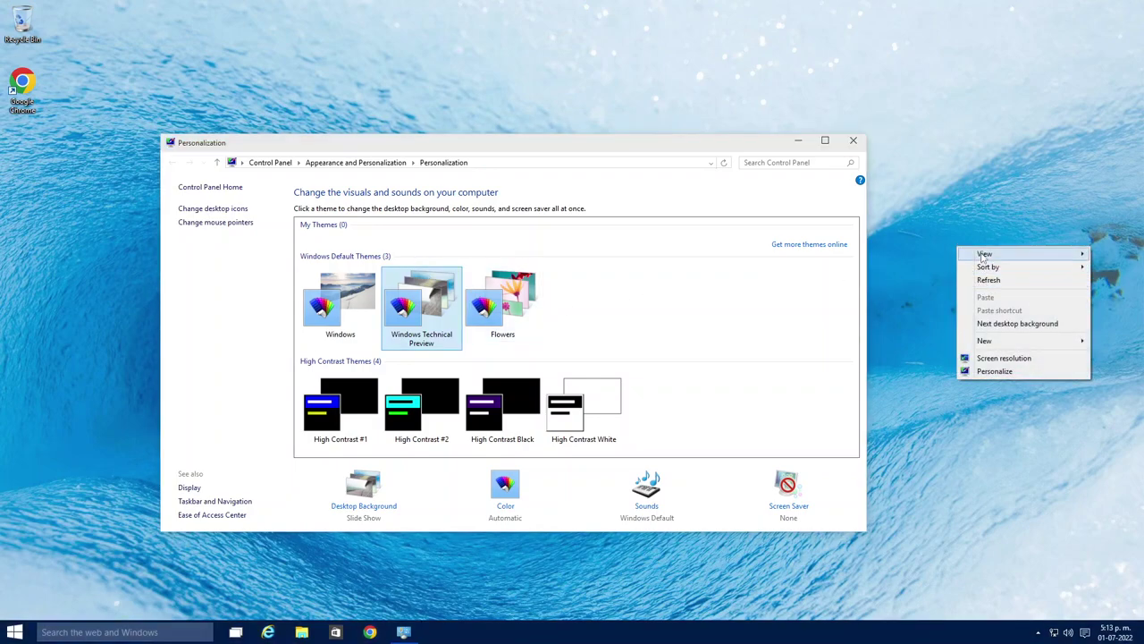
pyautogui.moveTo(984, 255)
pyautogui.click(892, 297)
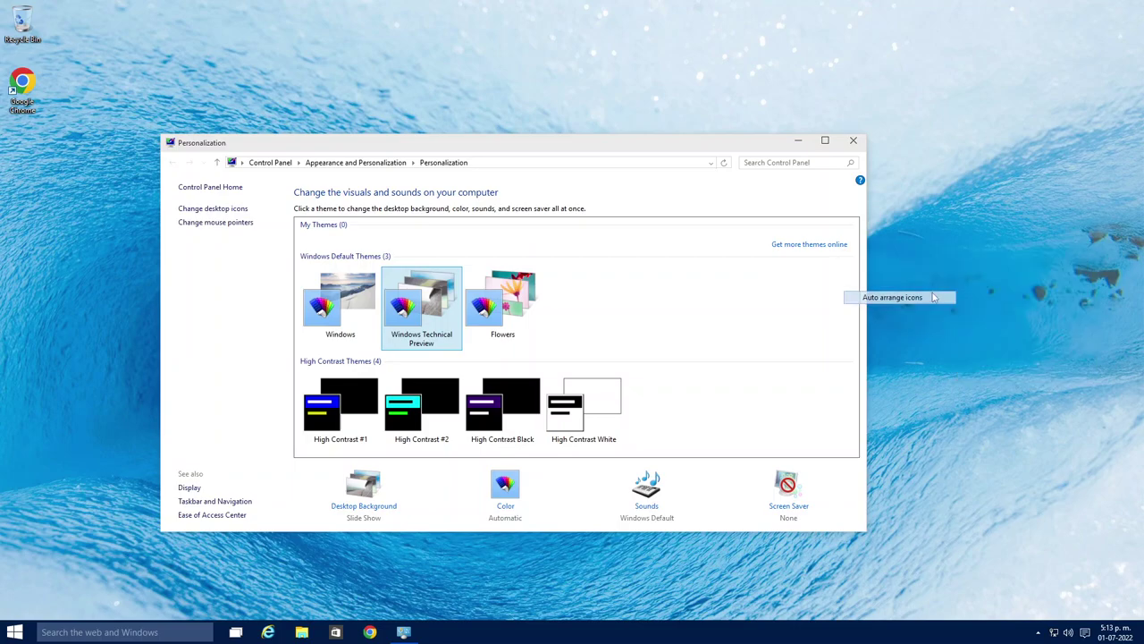
# Advance the Windows Technical Preview slide show to the next desktop background three times
pyautogui.rightClick(933, 293)
pyautogui.click(977, 371)
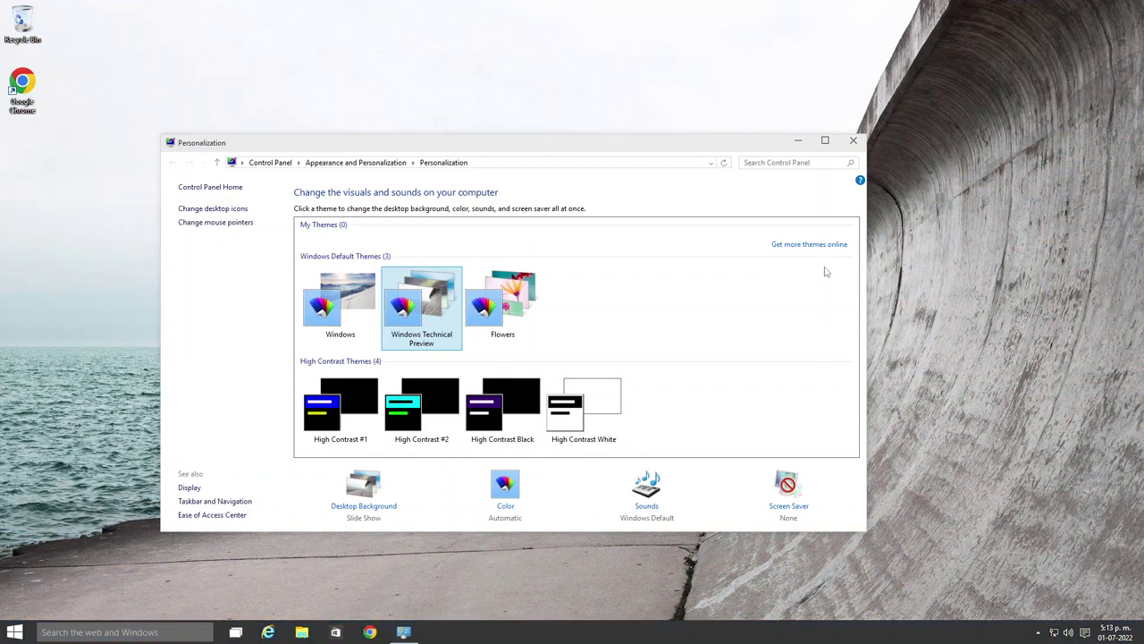
pyautogui.click(827, 269)
pyautogui.press('super+r')
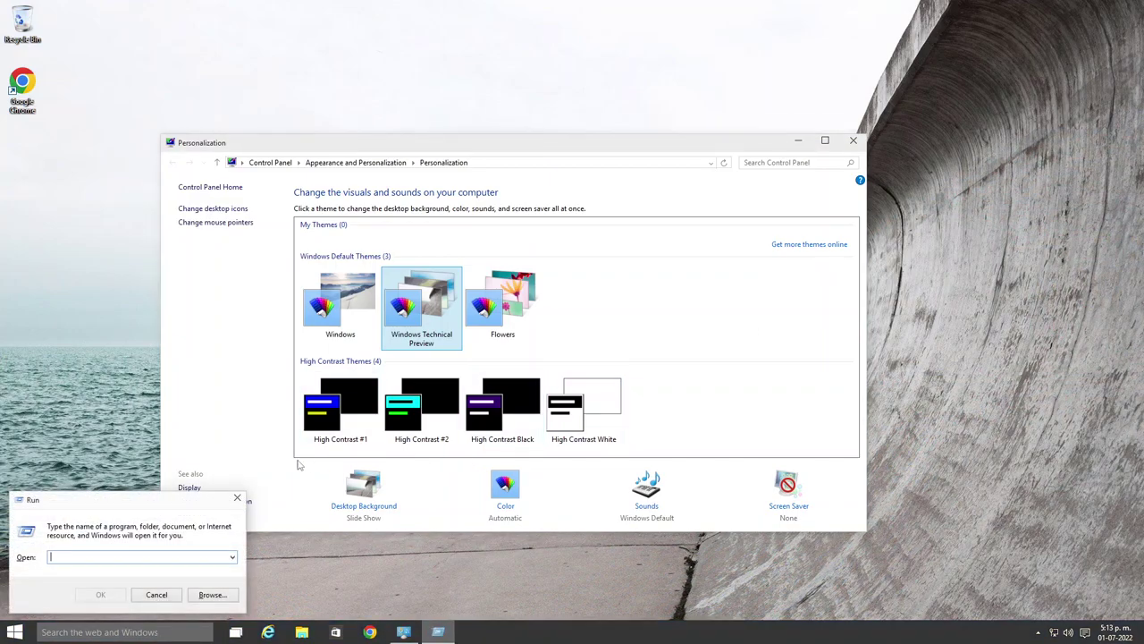
pyautogui.click(237, 498)
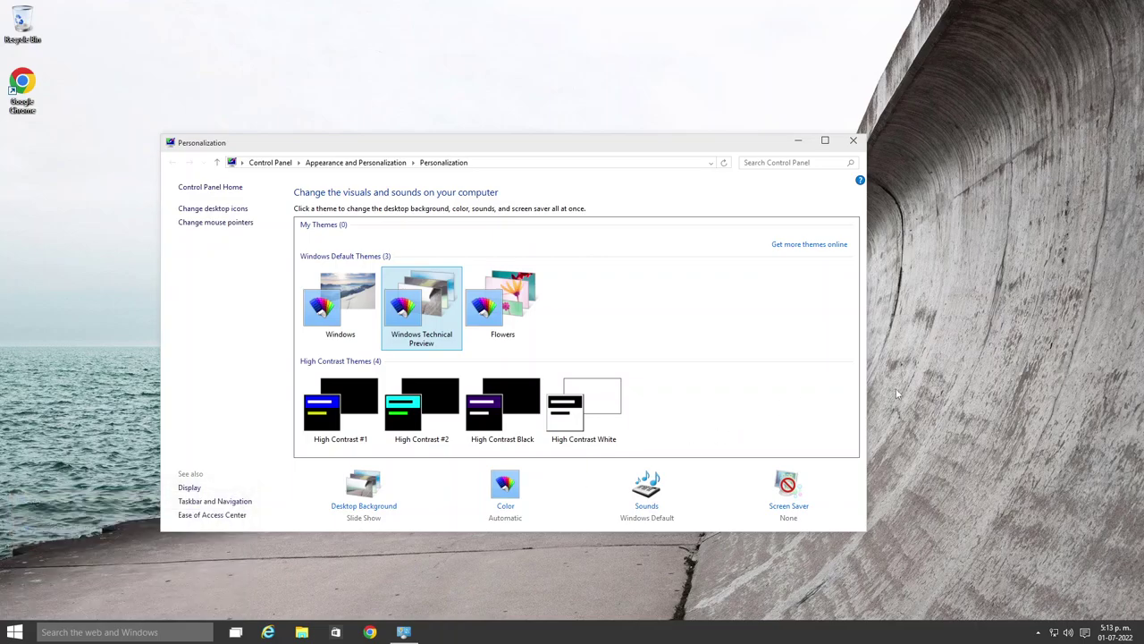
pyautogui.rightClick(1006, 359)
pyautogui.click(1019, 437)
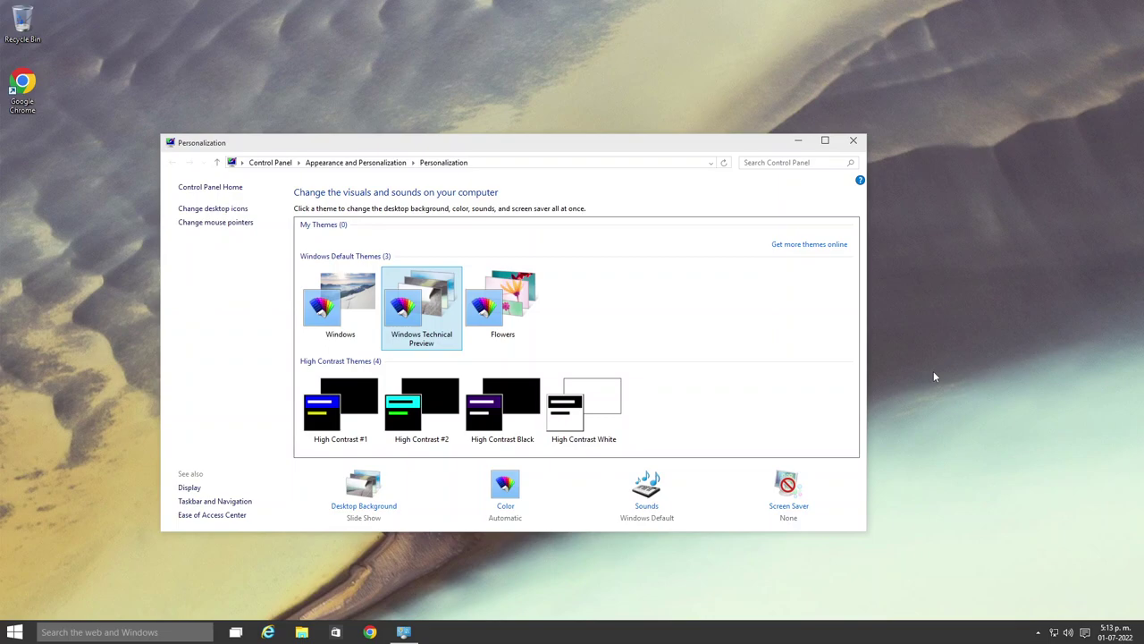
pyautogui.rightClick(933, 371)
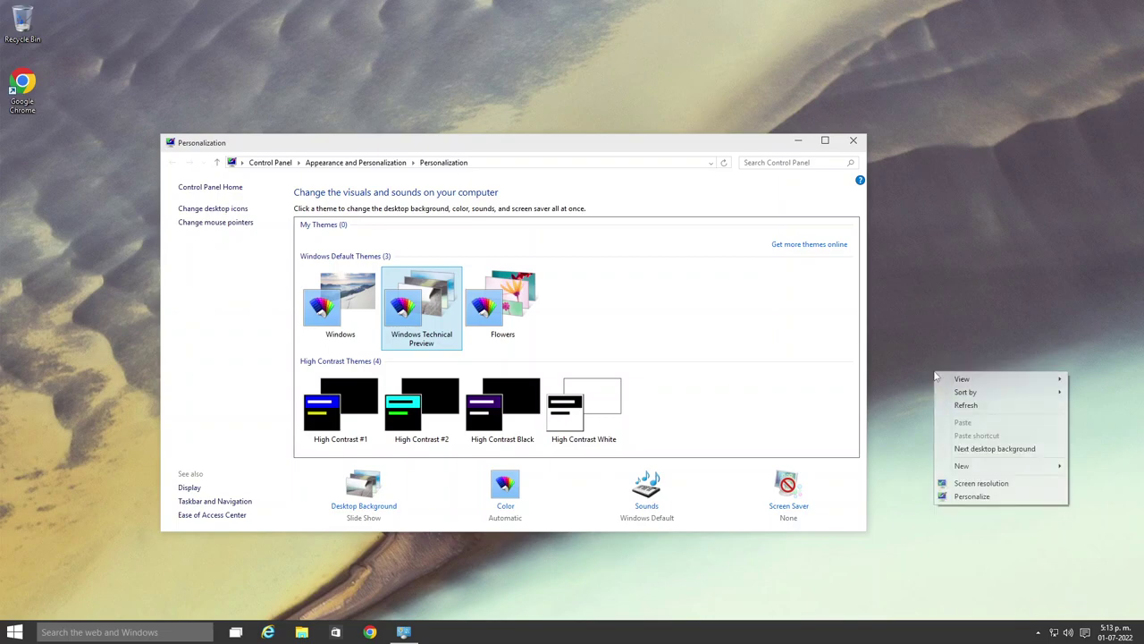
pyautogui.click(962, 449)
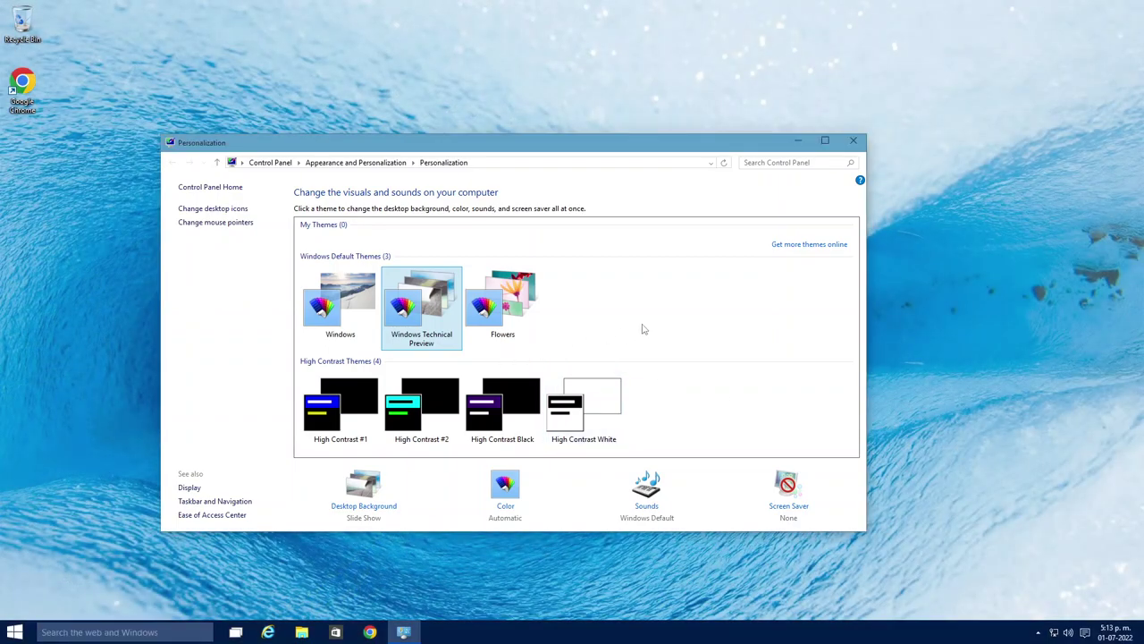
# Apply the Flowers theme and advance to its next desktop background four times
pyautogui.click(490, 304)
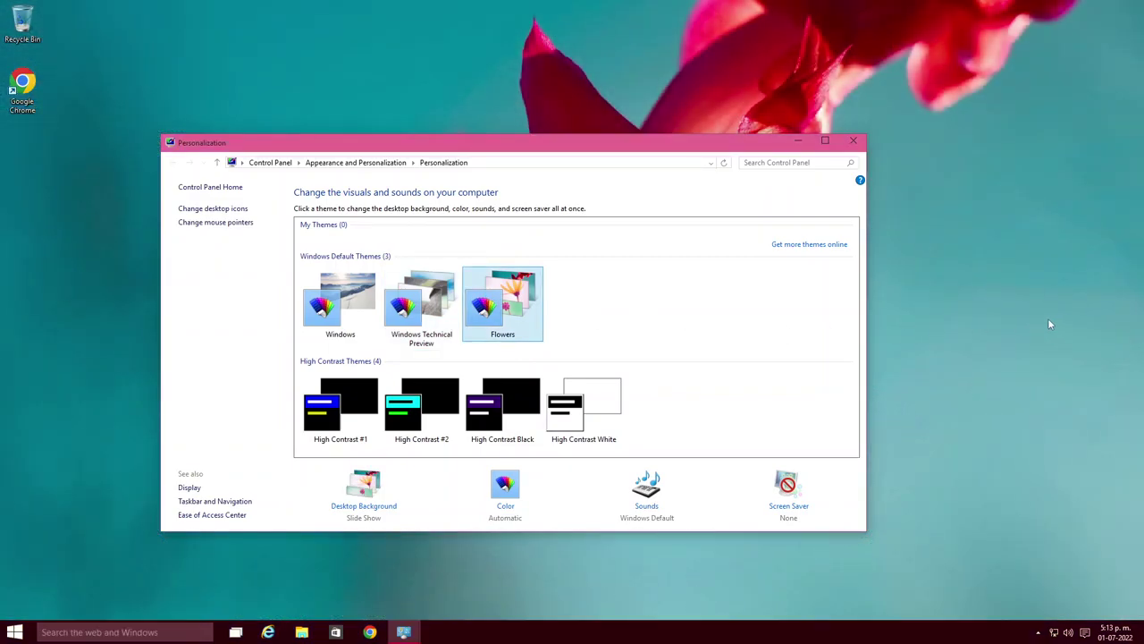
pyautogui.rightClick(1011, 302)
pyautogui.click(1041, 380)
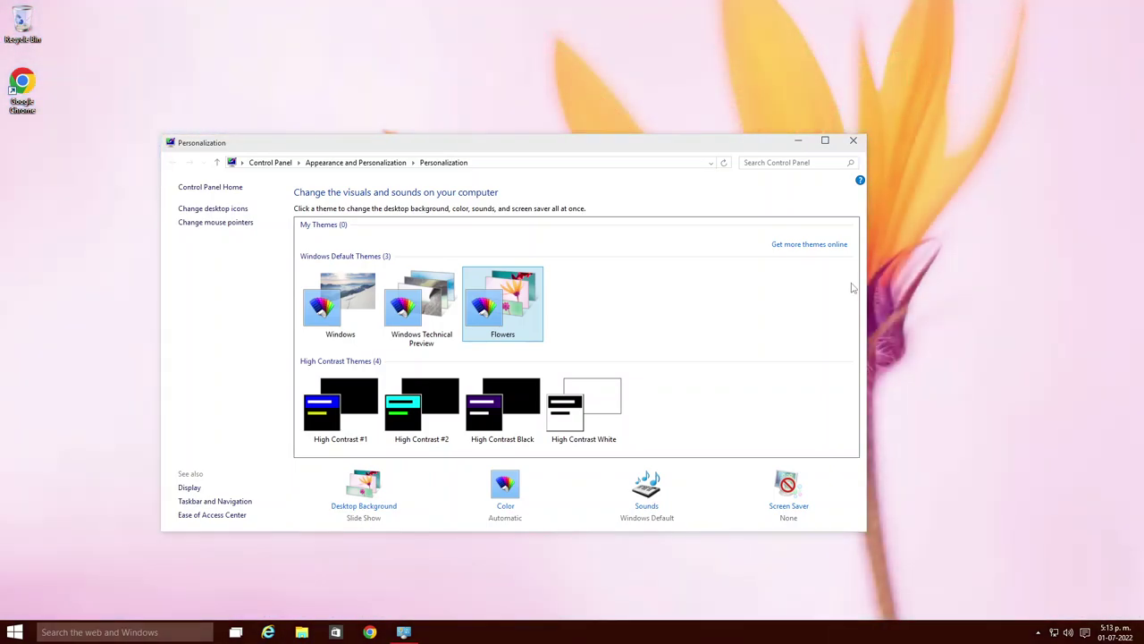
pyautogui.rightClick(912, 267)
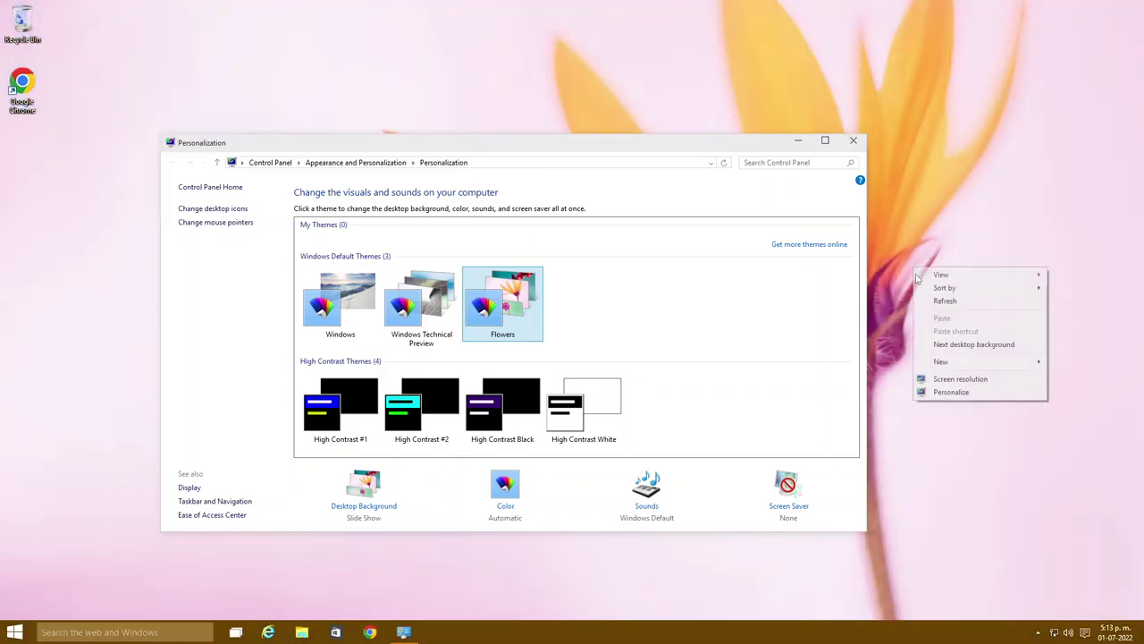
pyautogui.click(944, 345)
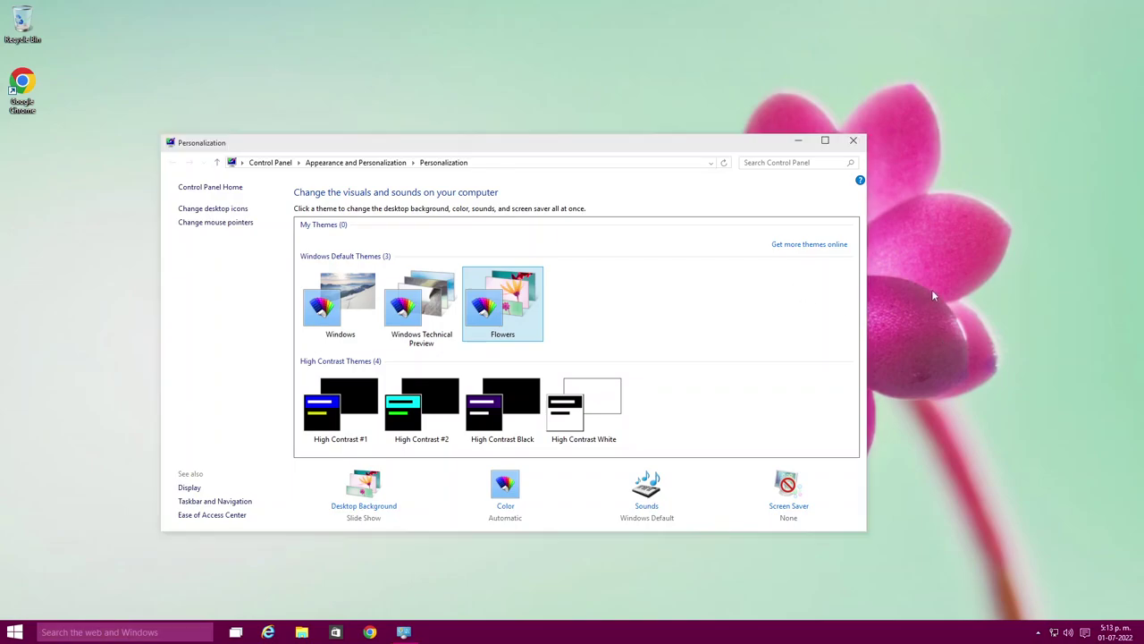
pyautogui.rightClick(932, 290)
pyautogui.click(957, 370)
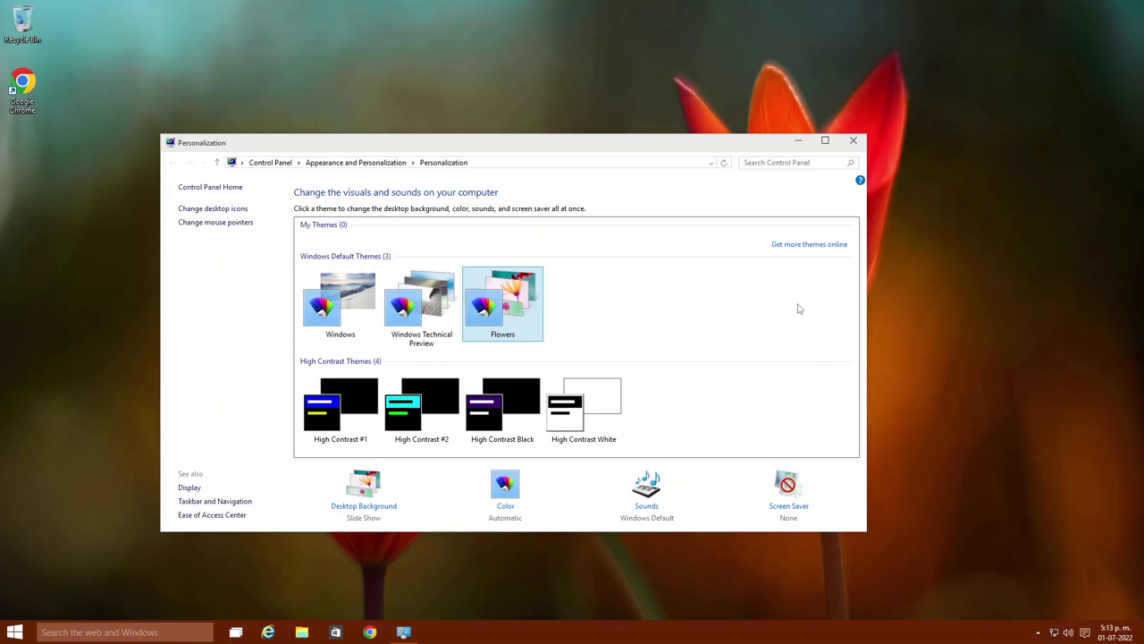
pyautogui.rightClick(938, 298)
pyautogui.click(957, 370)
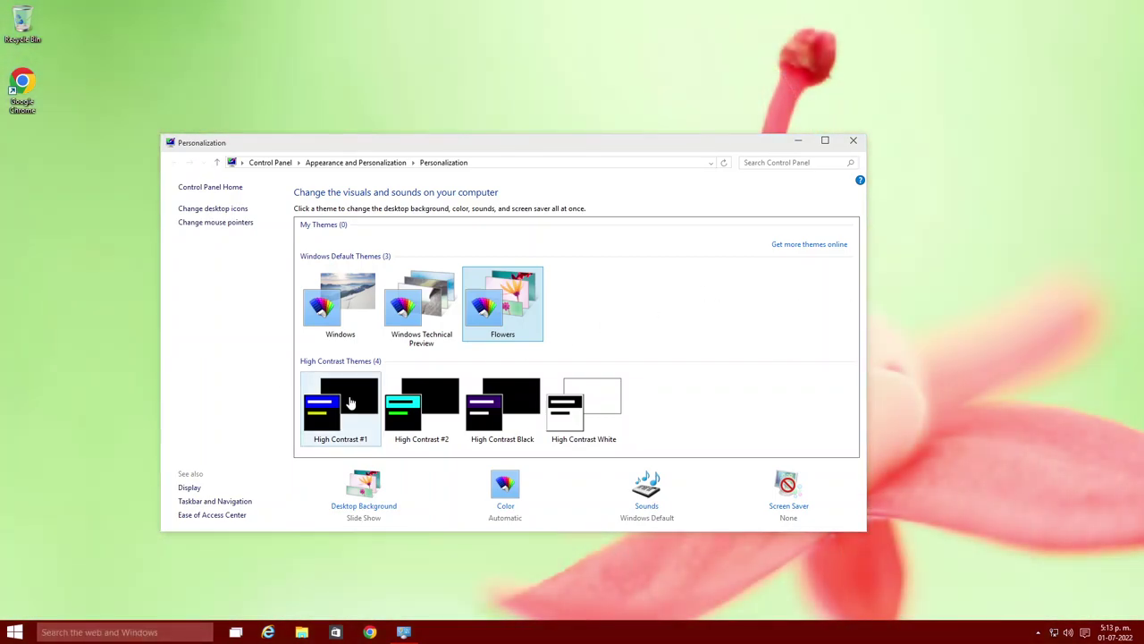
# Try the High Contrast #1, High Contrast #2, High Contrast Black and High Contrast White themes one after another
pyautogui.click(350, 402)
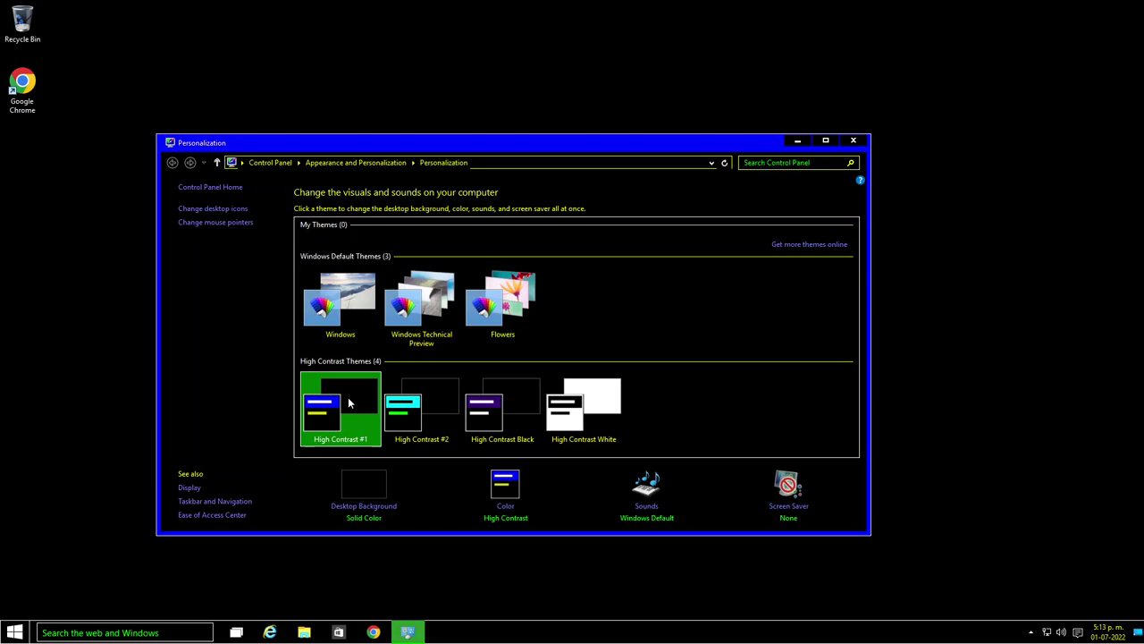
pyautogui.click(407, 413)
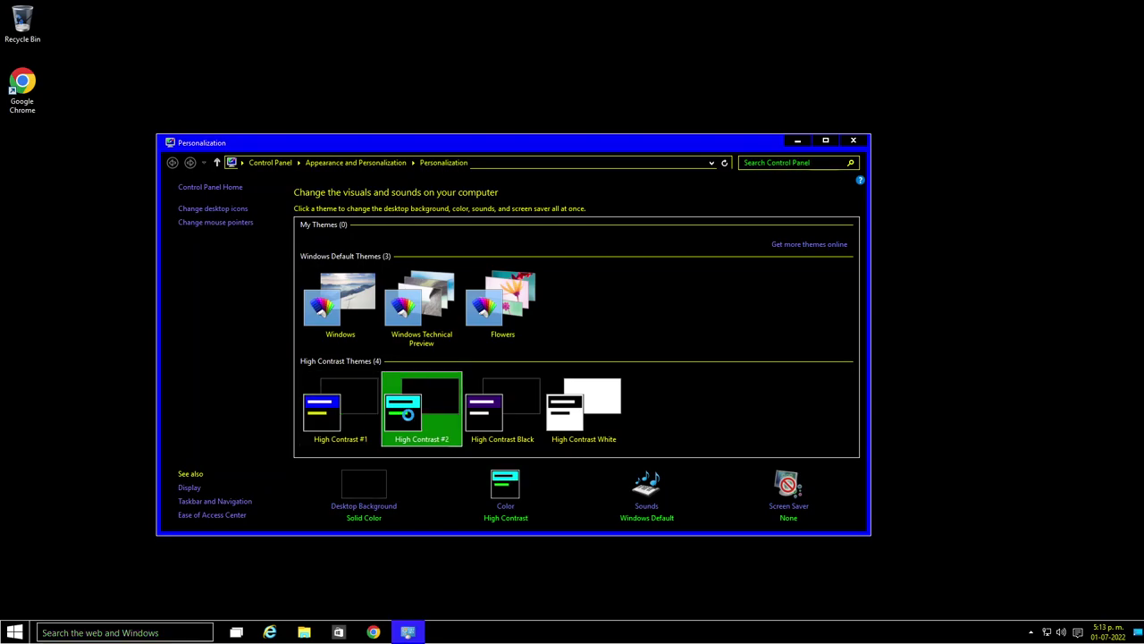
pyautogui.click(502, 426)
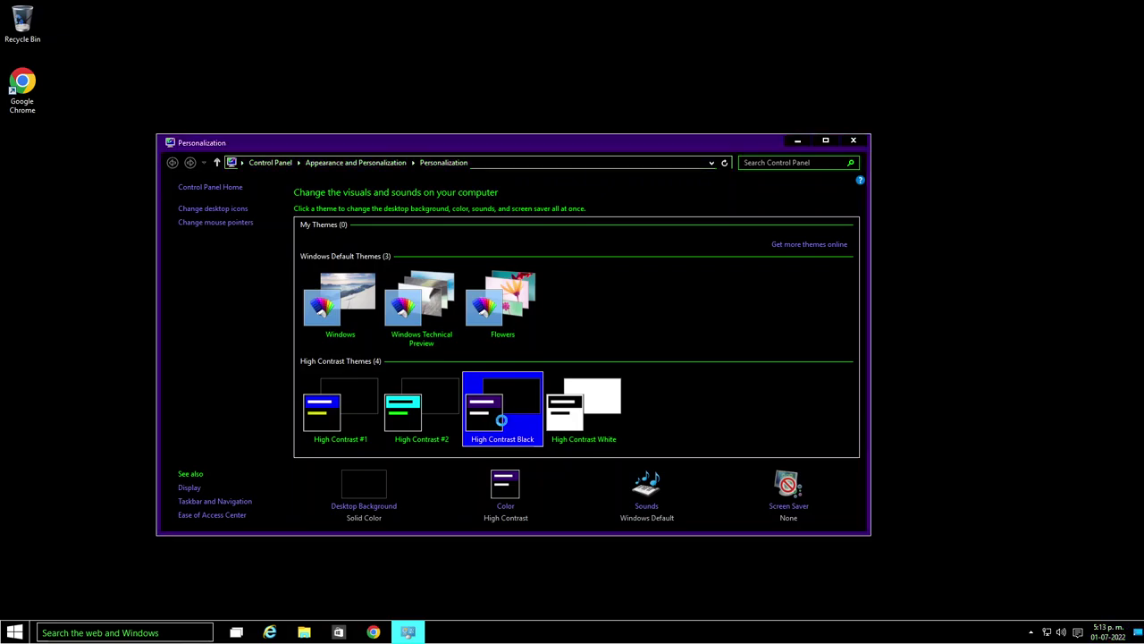
pyautogui.click(572, 422)
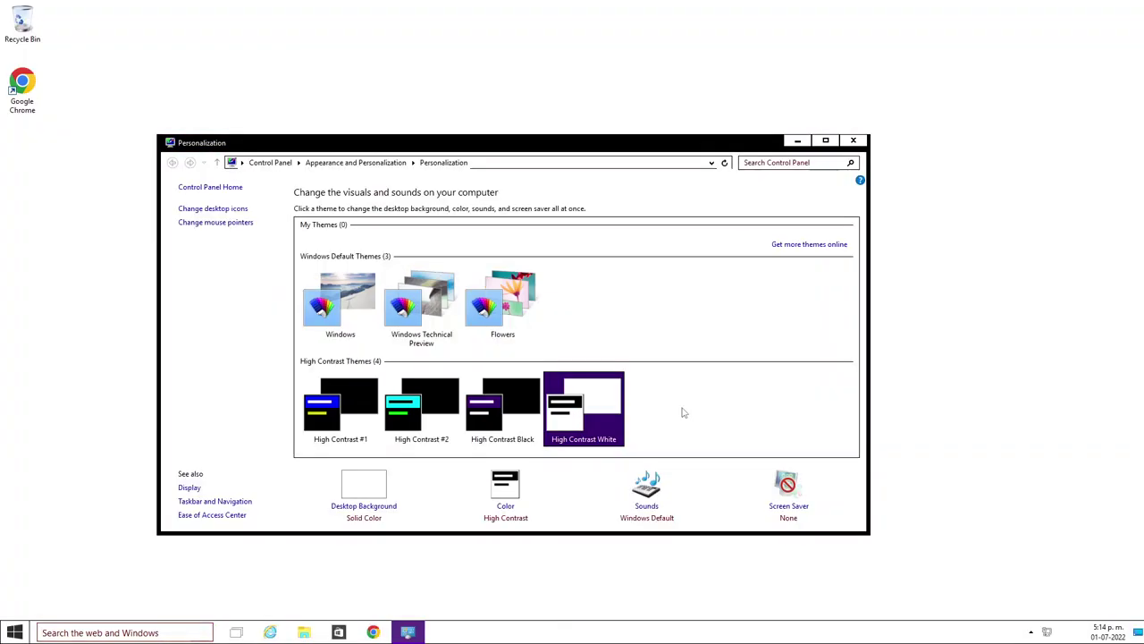
# Open File Explorer to view it in the High Contrast White theme, reposition its window and close it
pyautogui.click(304, 632)
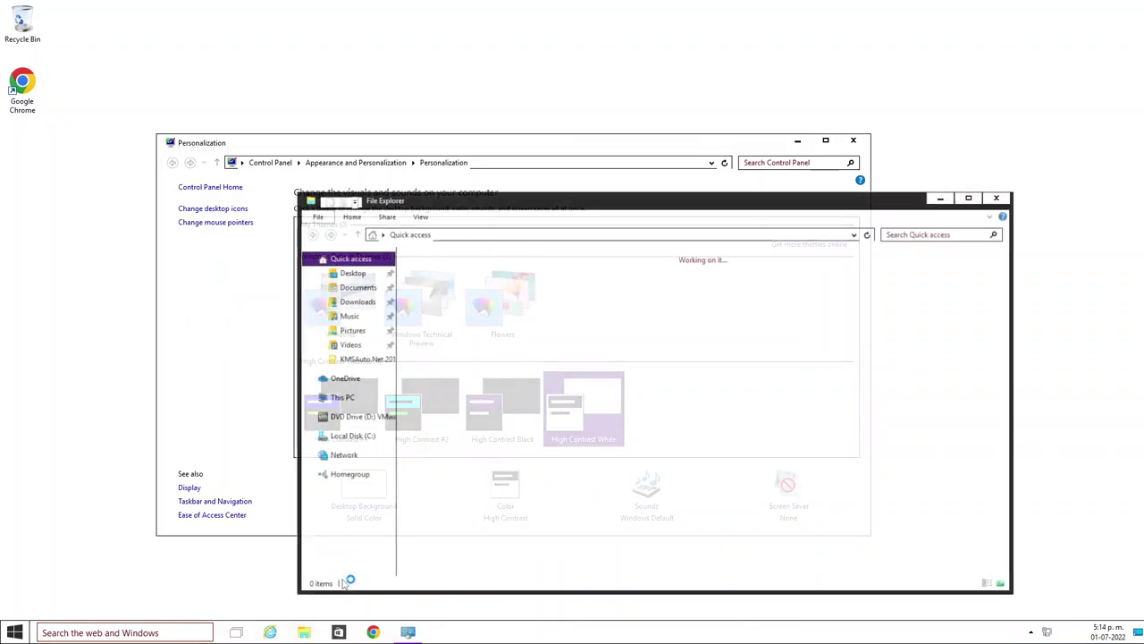
pyautogui.moveTo(666, 206); pyautogui.dragTo(599, 179)
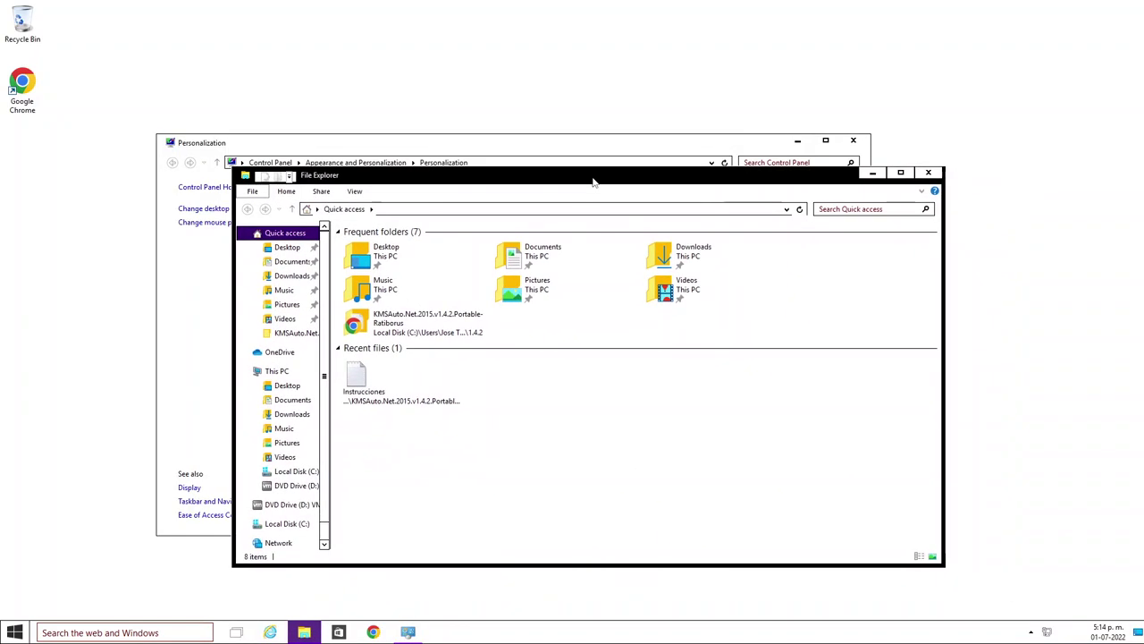
pyautogui.click(928, 172)
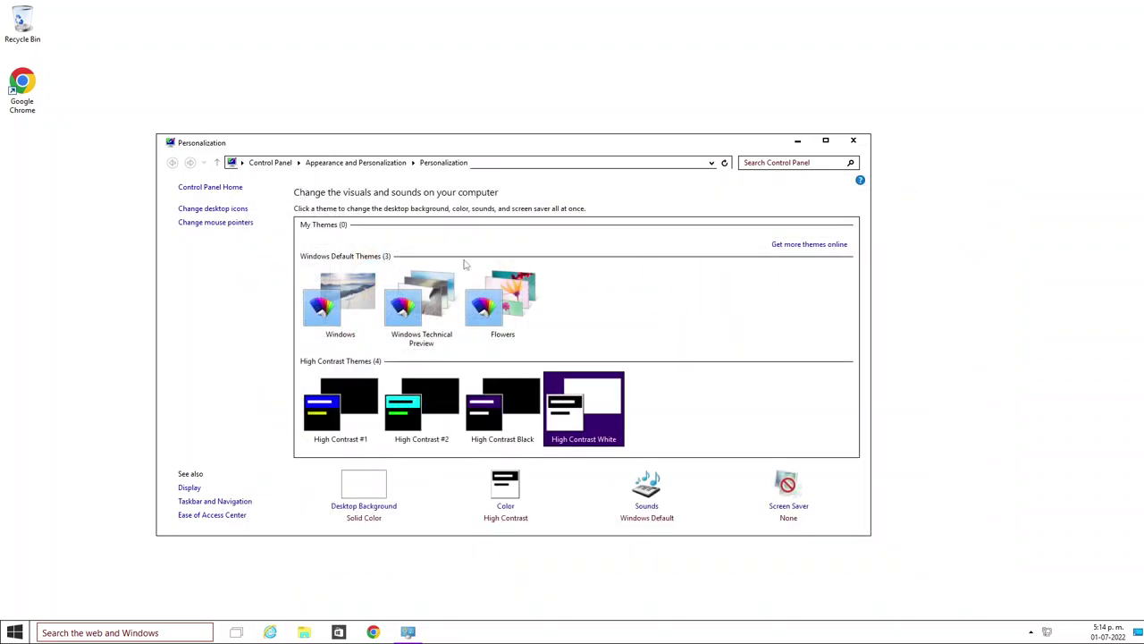
# Apply the Windows default theme and open the color and appearance settings
pyautogui.click(370, 289)
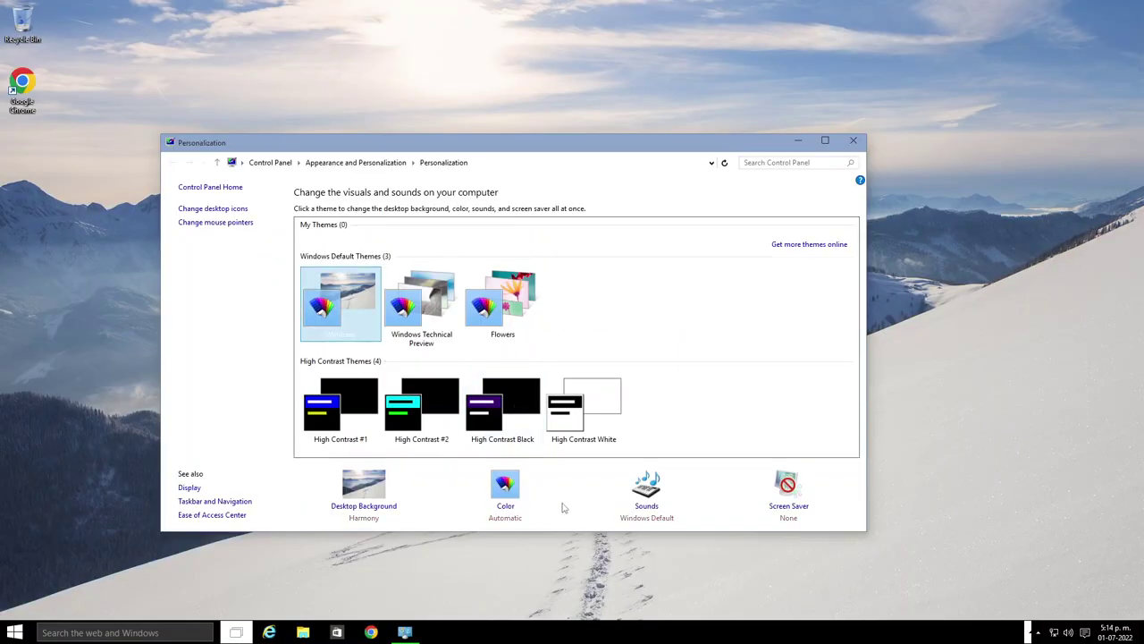
pyautogui.click(505, 508)
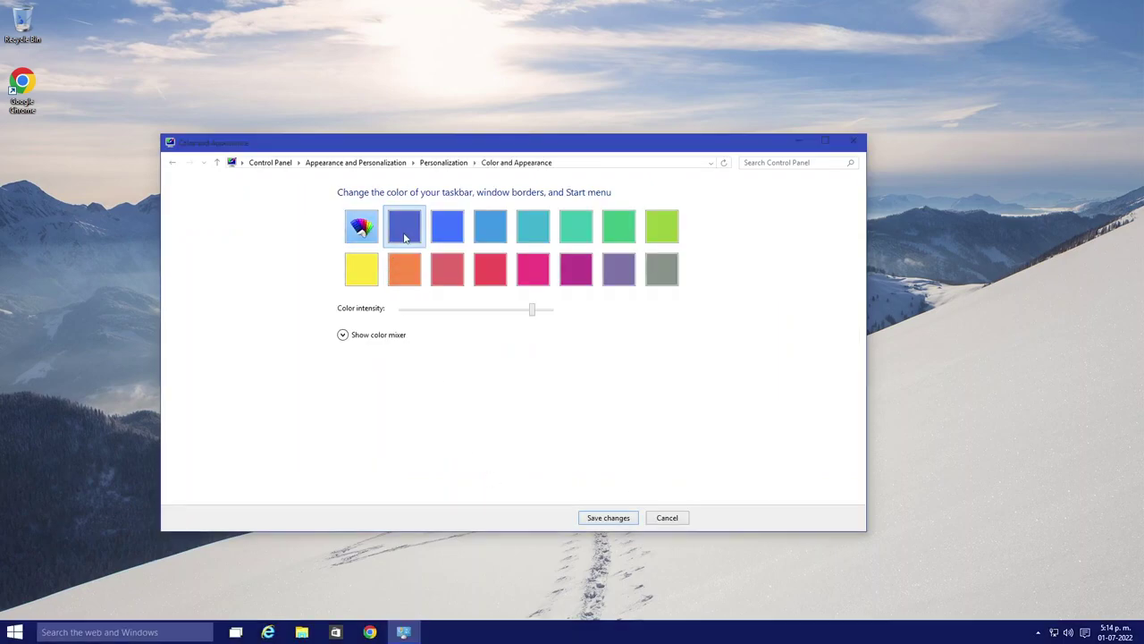
# Try the remaining preset window colors one after another, from bright blue through both rows of swatches, finishing with gray
pyautogui.click(447, 238)
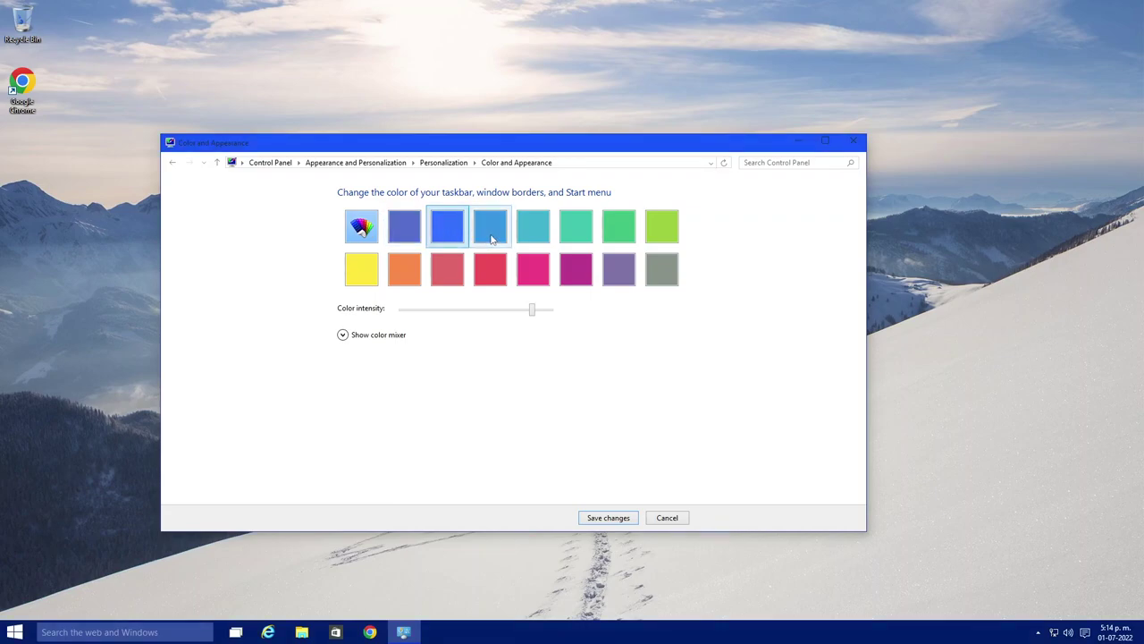
pyautogui.click(491, 238)
pyautogui.click(533, 238)
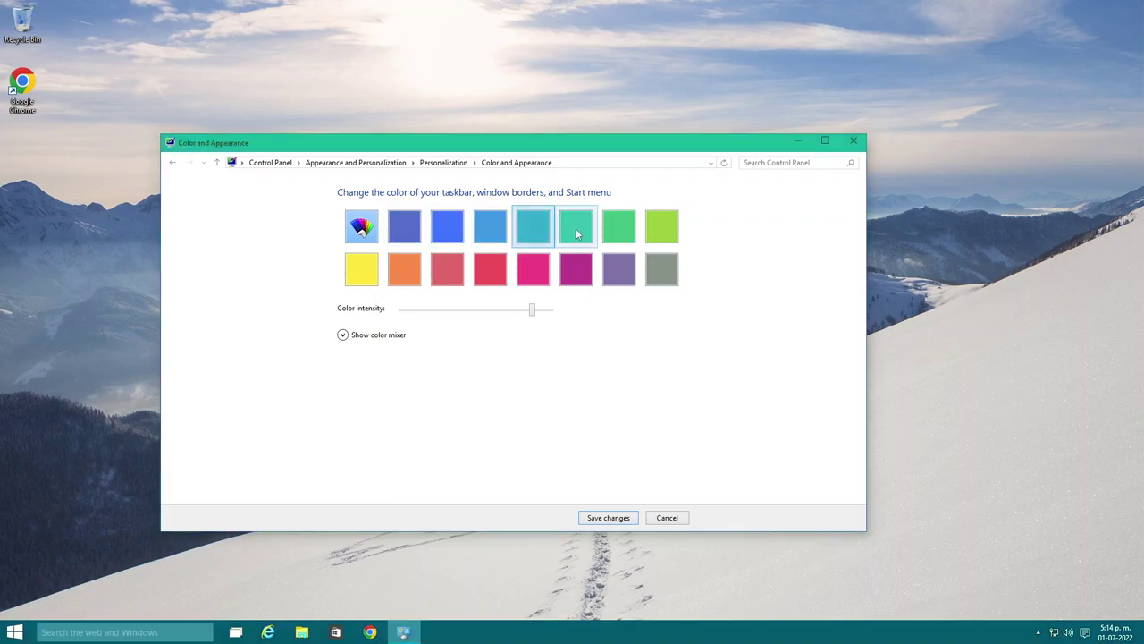
pyautogui.click(576, 228)
pyautogui.click(621, 236)
pyautogui.click(661, 234)
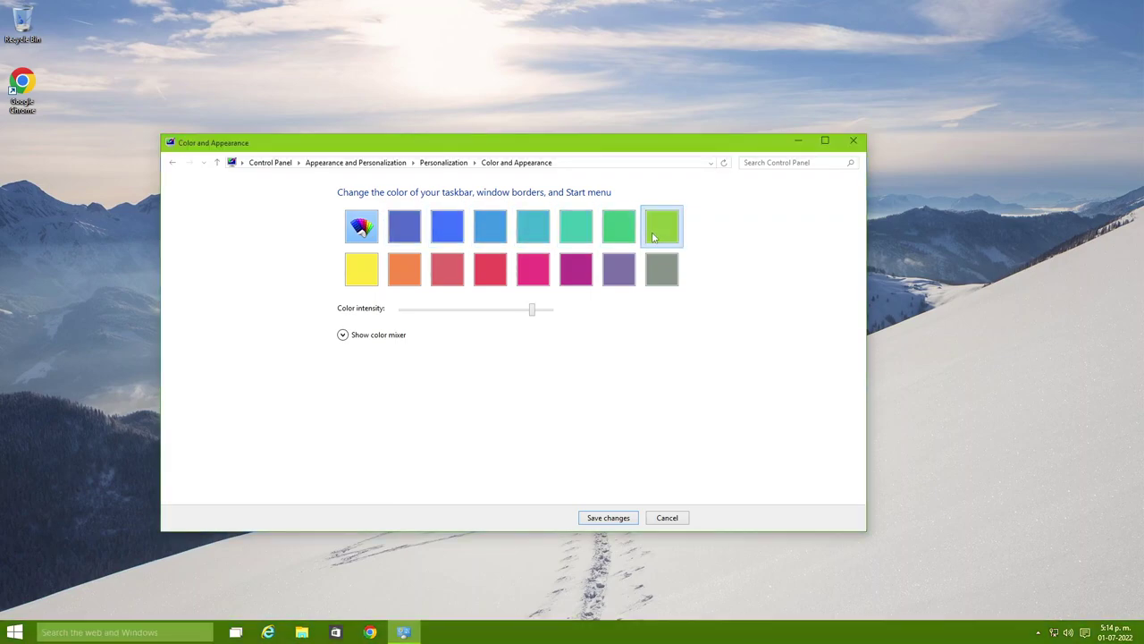
pyautogui.click(669, 277)
pyautogui.click(619, 268)
pyautogui.click(572, 268)
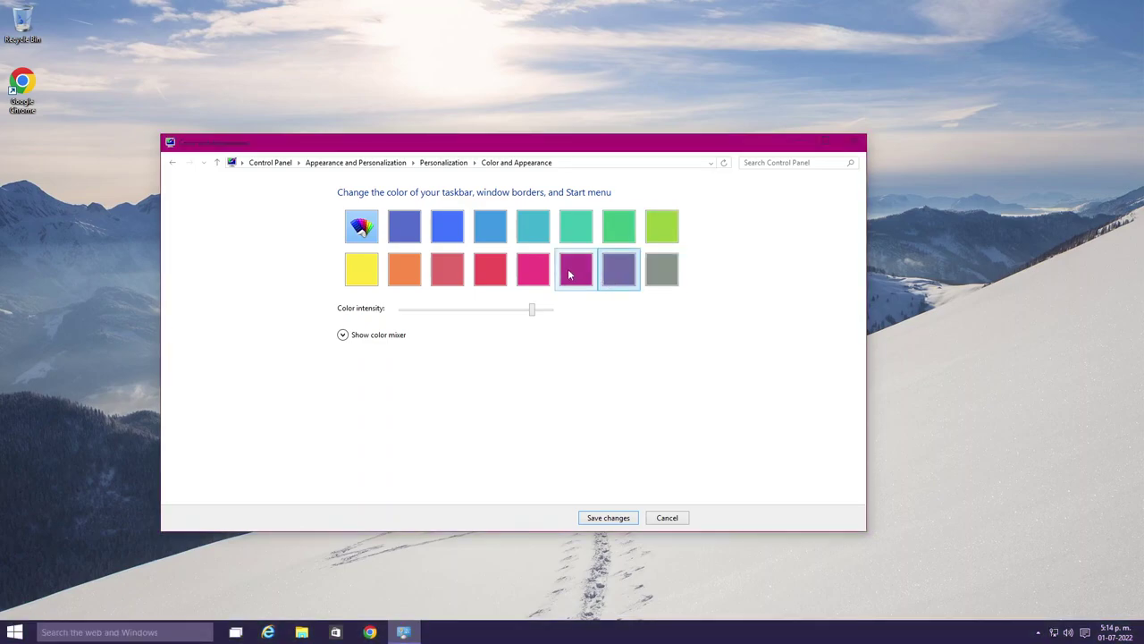
pyautogui.click(531, 272)
pyautogui.click(490, 270)
pyautogui.click(446, 268)
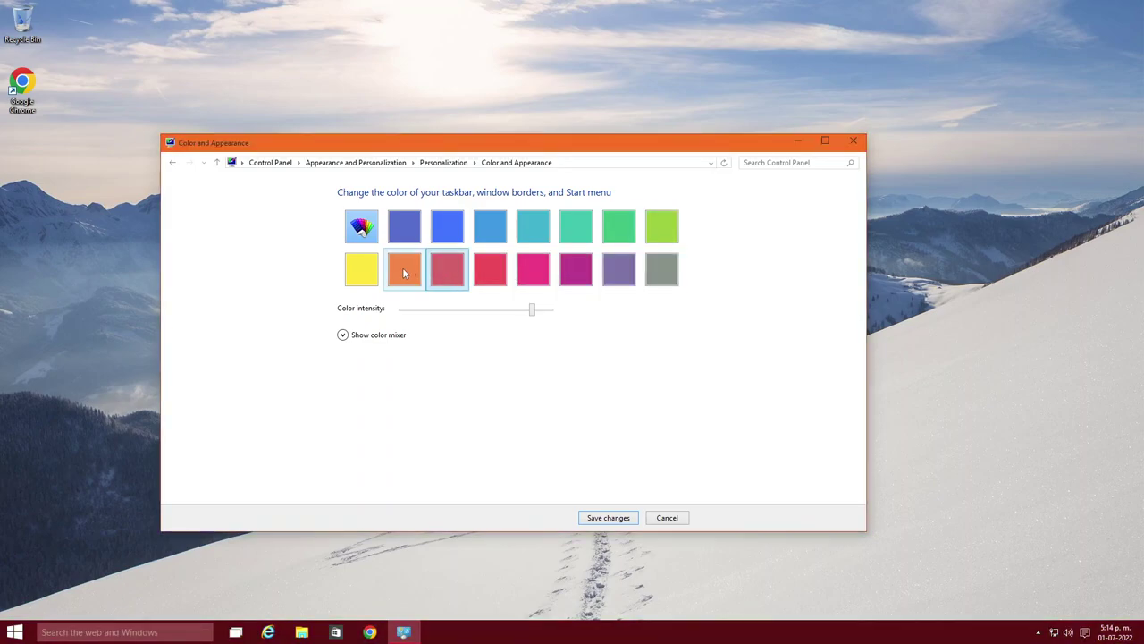
pyautogui.click(402, 268)
pyautogui.click(375, 272)
pyautogui.click(663, 279)
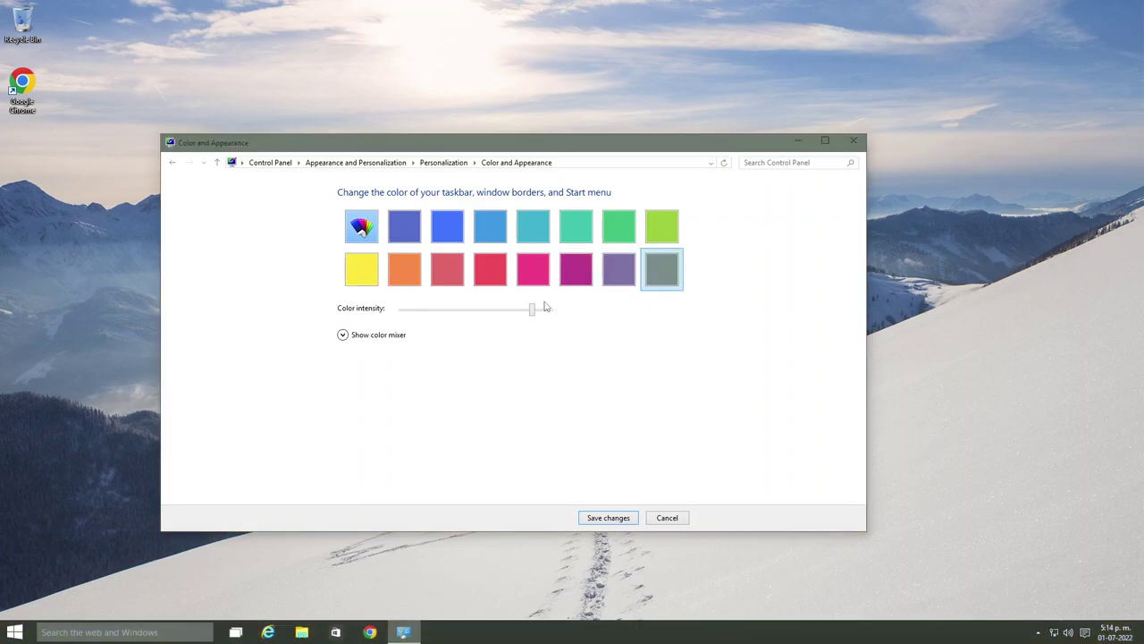
# Raise the color intensity to maximum and lower the brightness in the color mixer, then check the Start menu's color
pyautogui.moveTo(531, 310); pyautogui.dragTo(694, 326)
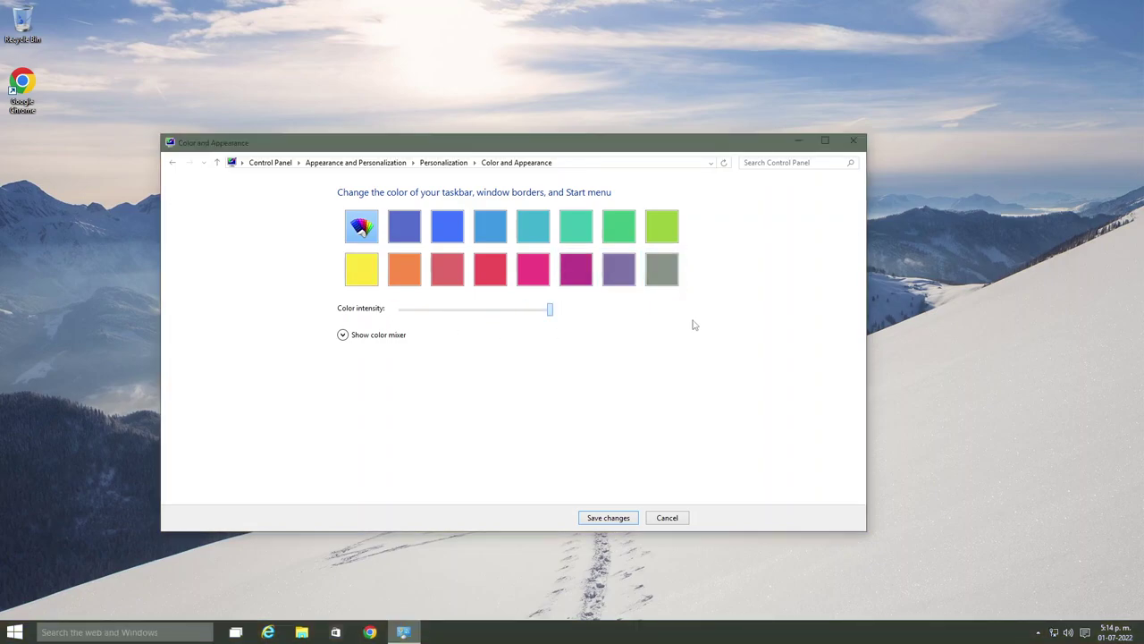
pyautogui.click(385, 336)
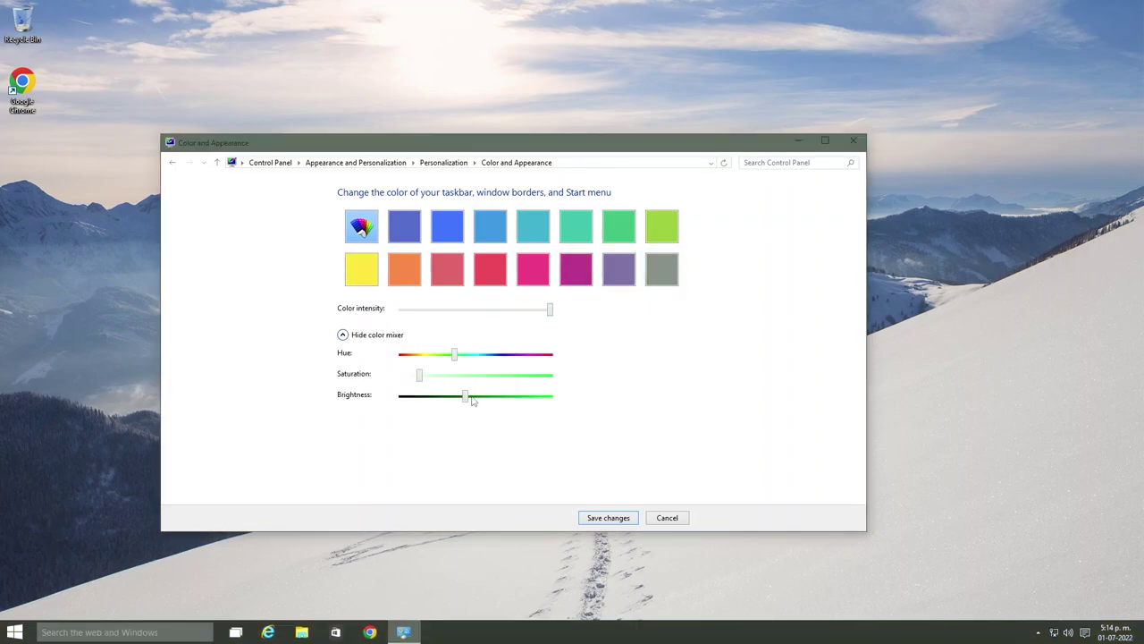
pyautogui.moveTo(473, 401); pyautogui.dragTo(443, 400)
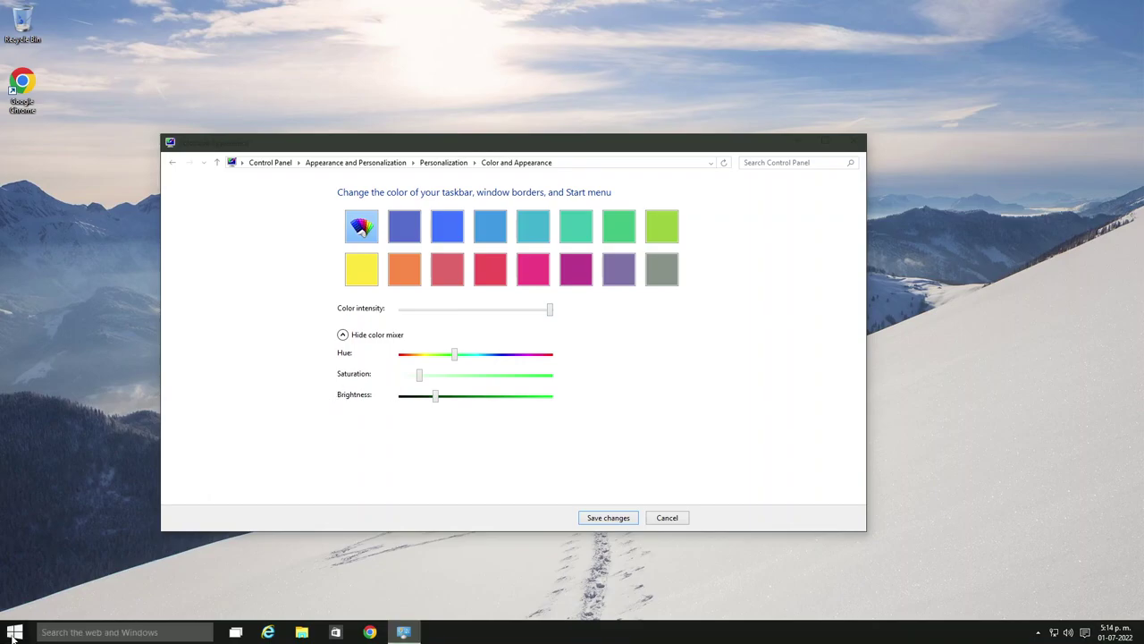
pyautogui.click(13, 637)
pyautogui.click(13, 637)
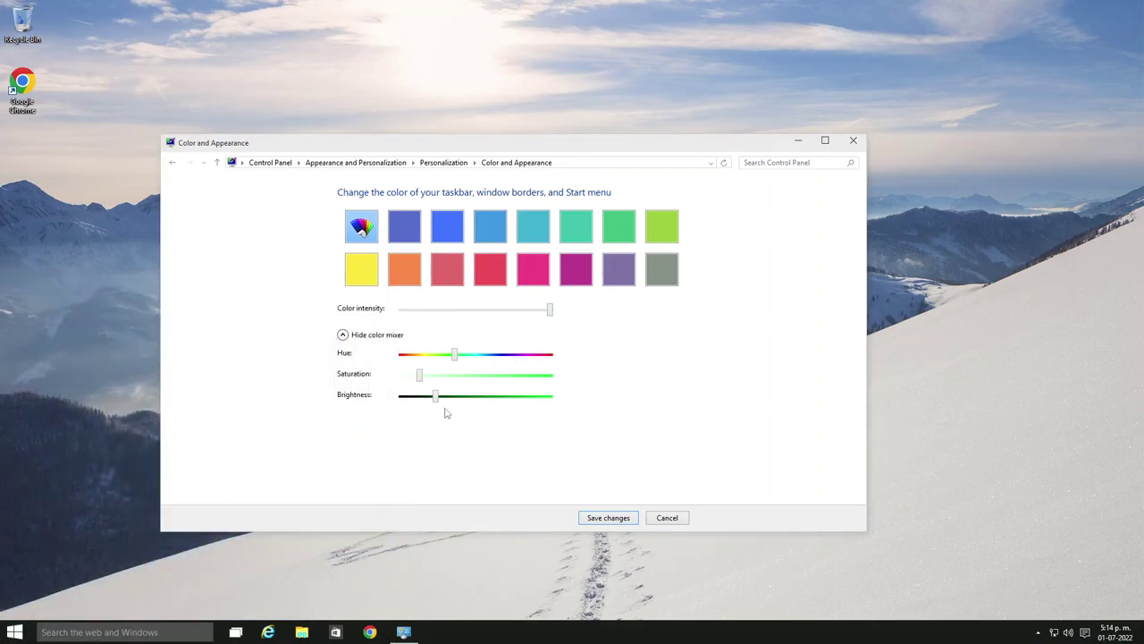
# Reduce the color mixer's brightness to its minimum and check the Start menu in that color
pyautogui.moveTo(436, 398); pyautogui.dragTo(306, 414)
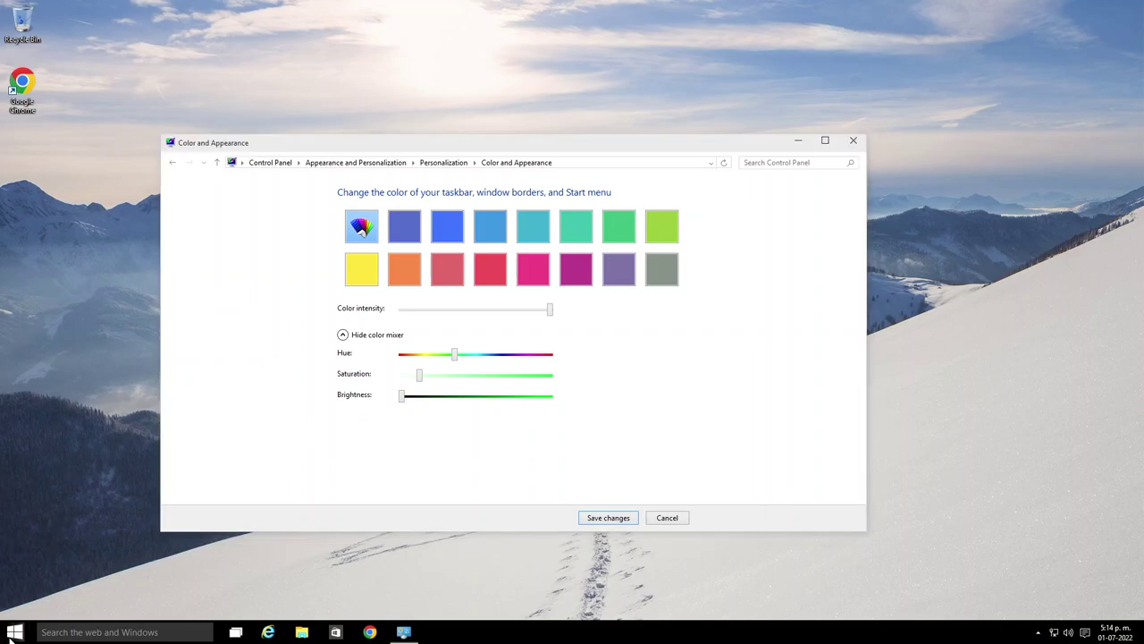
pyautogui.click(9, 636)
pyautogui.click(10, 635)
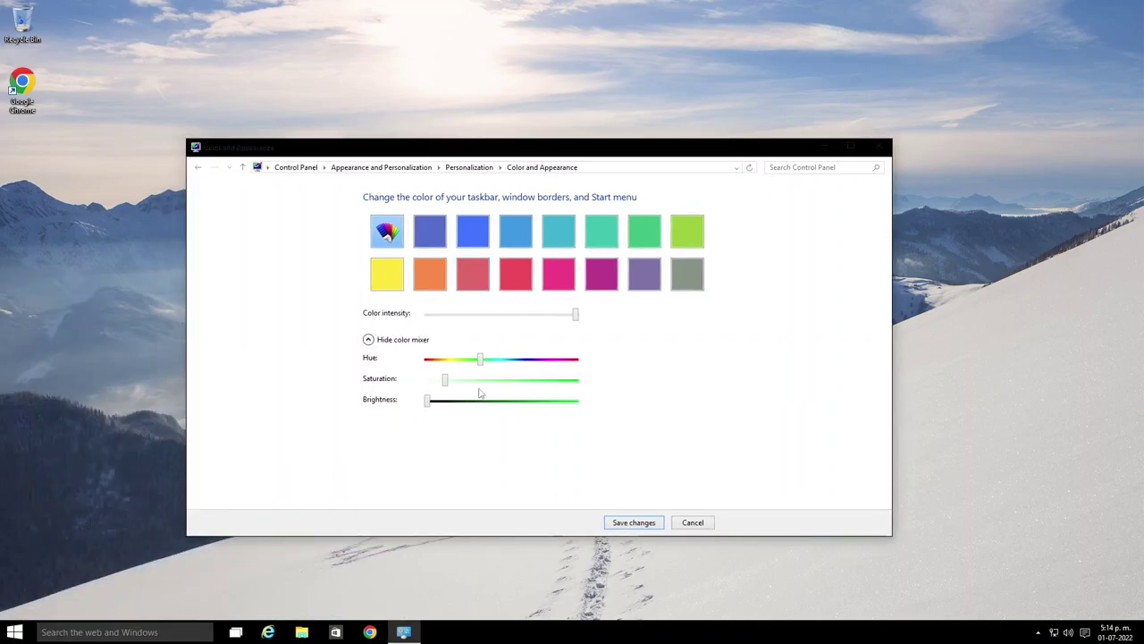
# Try minimum saturation with maximum brightness, check the window maximized and restored, and cancel the color changes
pyautogui.moveTo(446, 381); pyautogui.dragTo(657, 418)
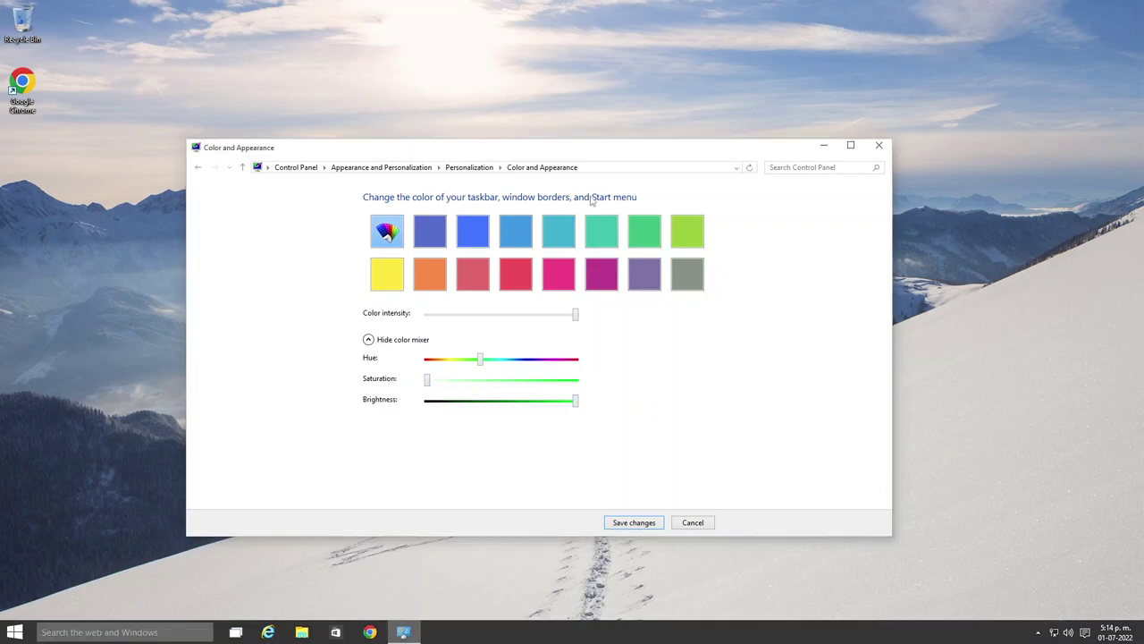
pyautogui.moveTo(546, 151)
pyautogui.mouseDown()
pyautogui.moveTo(603, 161)
pyautogui.moveTo(540, 158)
pyautogui.mouseUp()
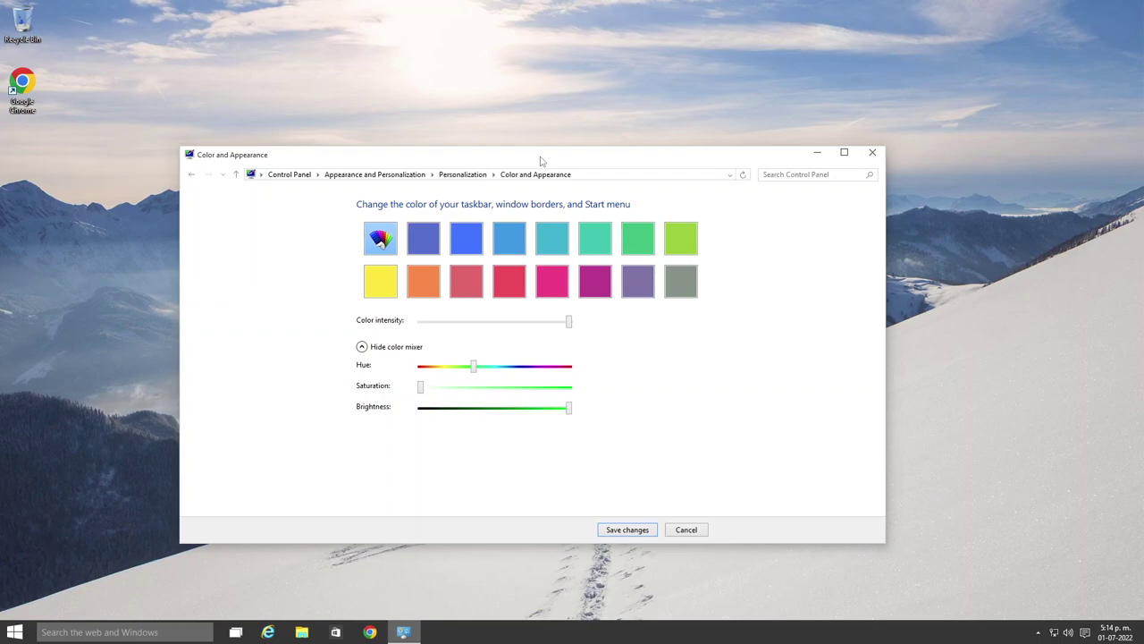
pyautogui.click(848, 152)
pyautogui.moveTo(897, 5); pyautogui.dragTo(689, 85)
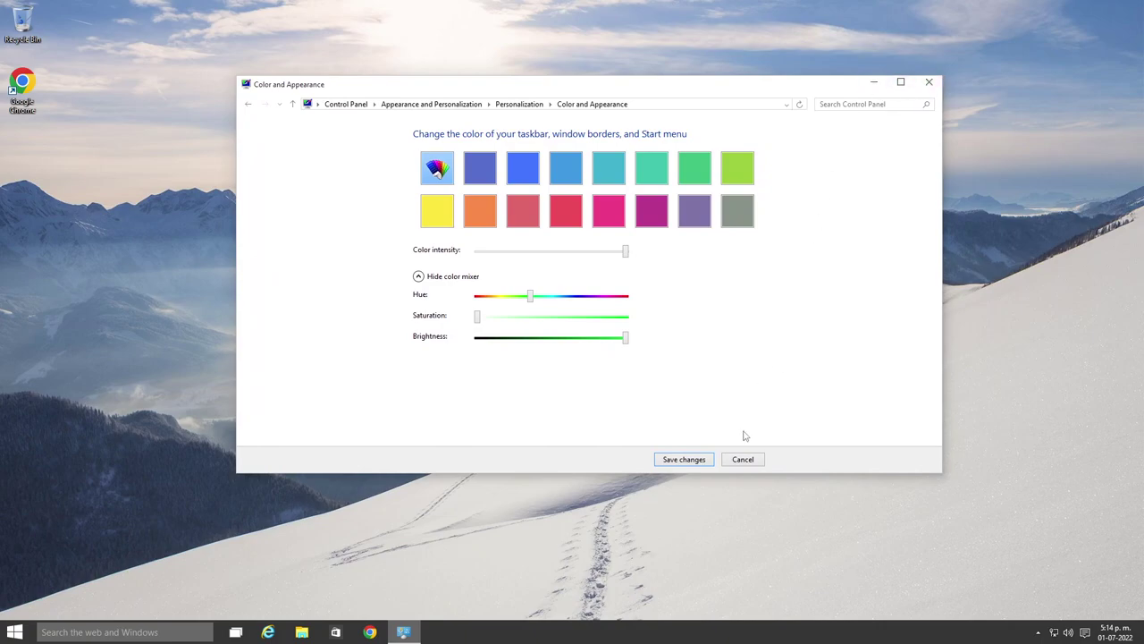
pyautogui.click(741, 459)
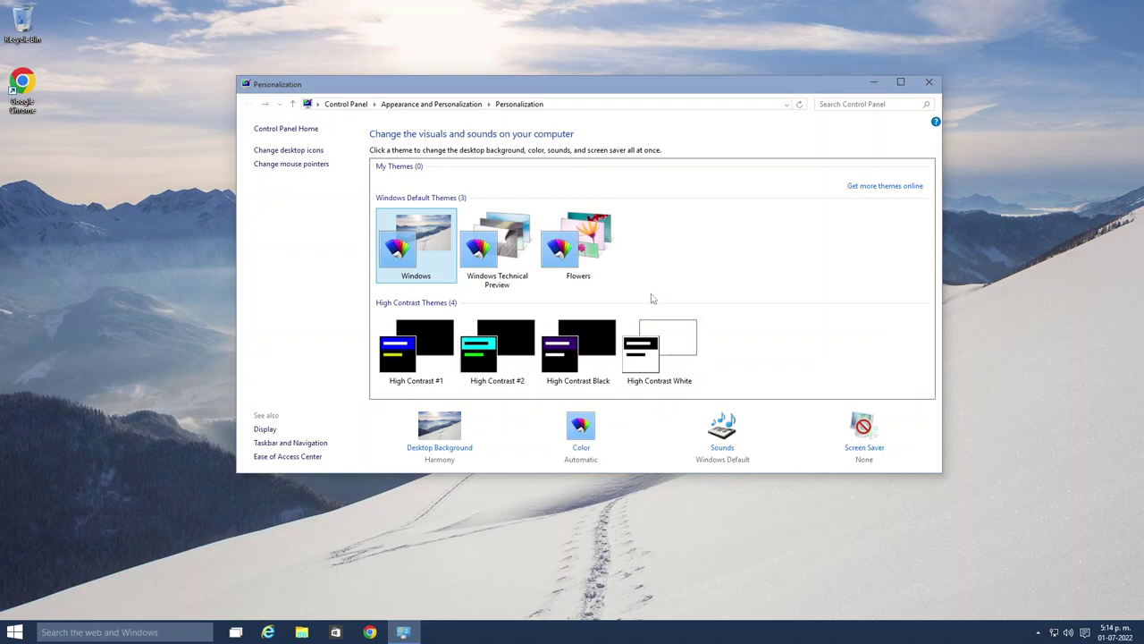
# Examine the installed programs in Programs and Features, including the Visual C++ 2008 packages, OneDrive and Chrome, and return to Control Panel Home
pyautogui.click(268, 129)
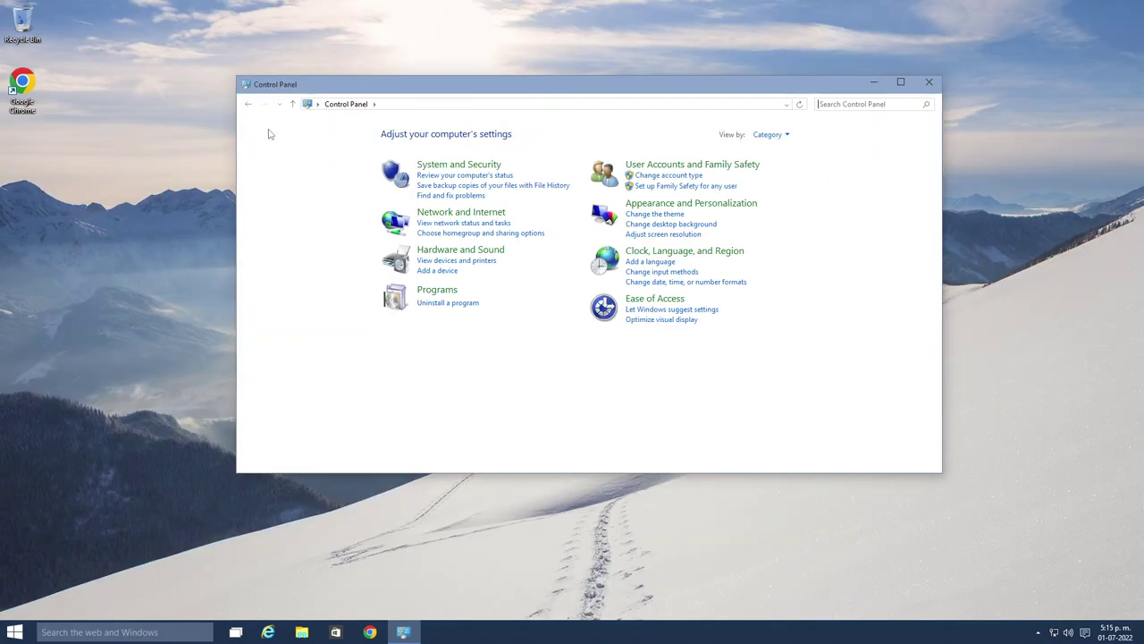
pyautogui.click(447, 303)
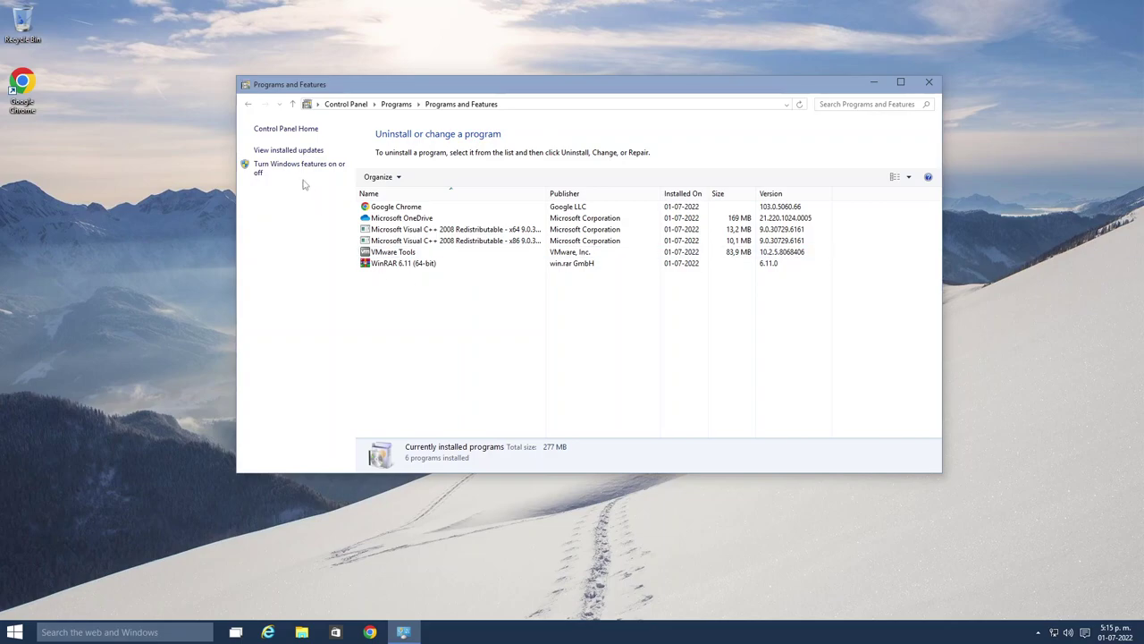
pyautogui.click(427, 244)
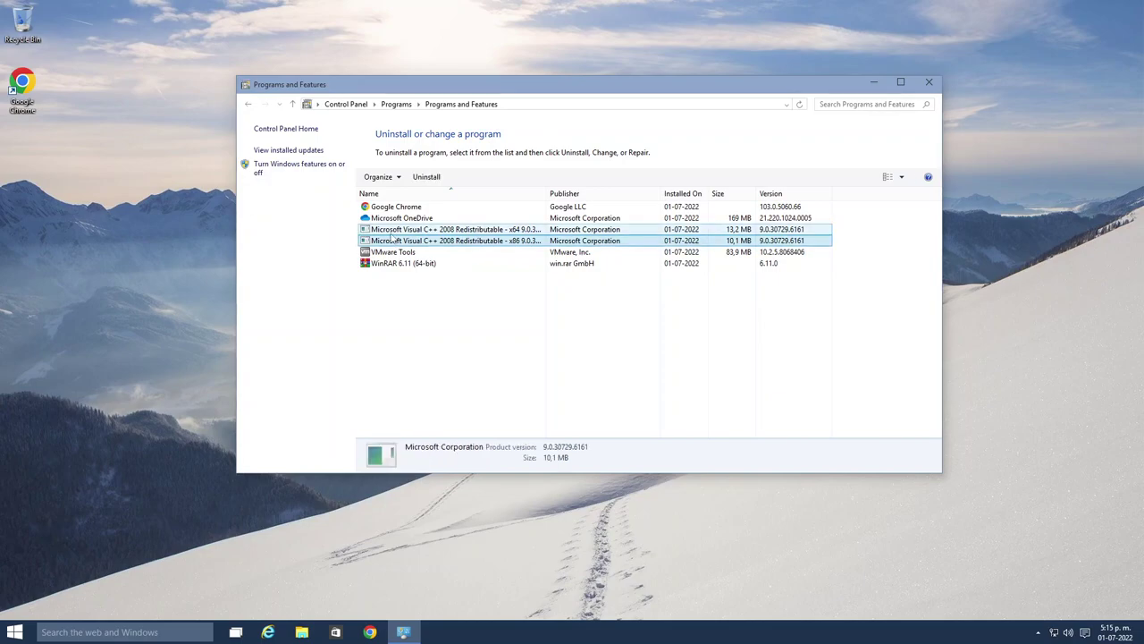
pyautogui.click(391, 234)
pyautogui.click(384, 222)
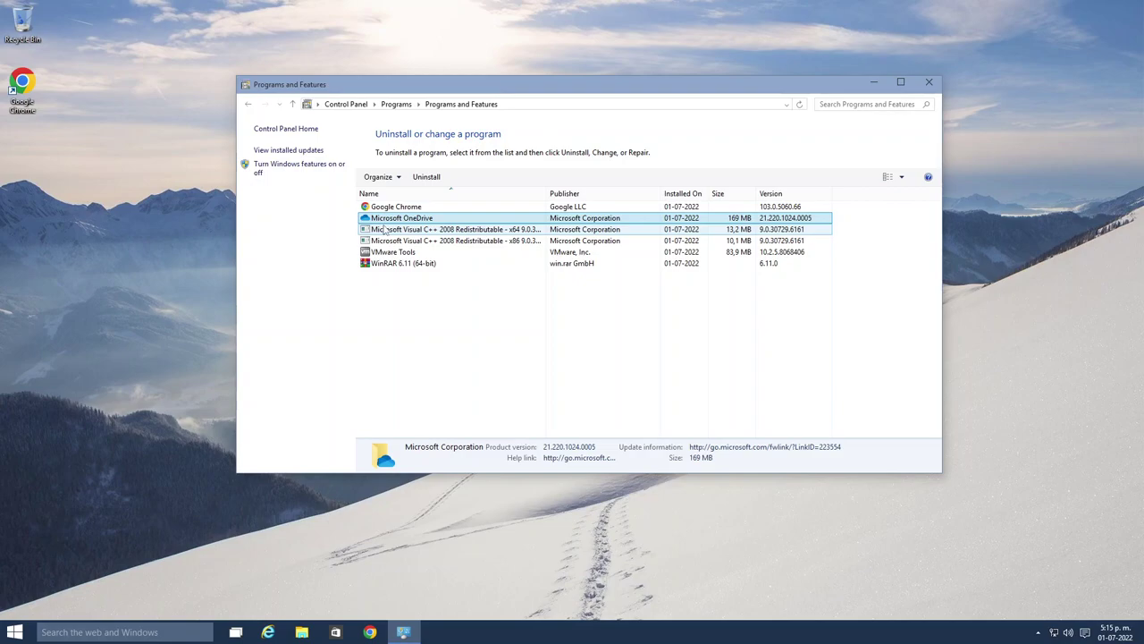
pyautogui.click(373, 208)
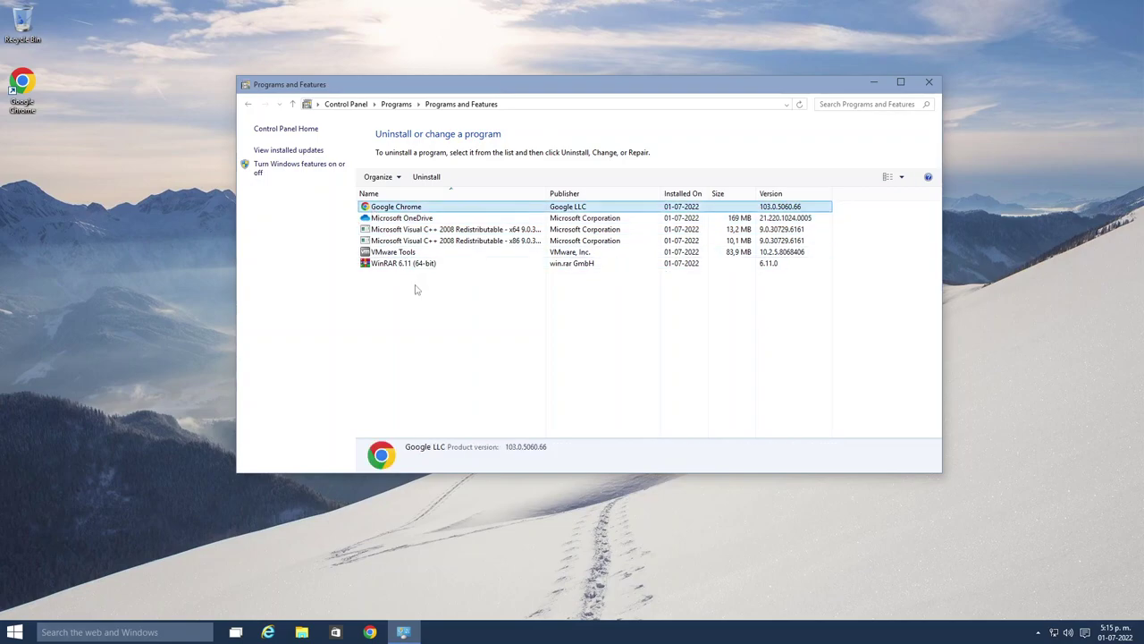
pyautogui.click(447, 304)
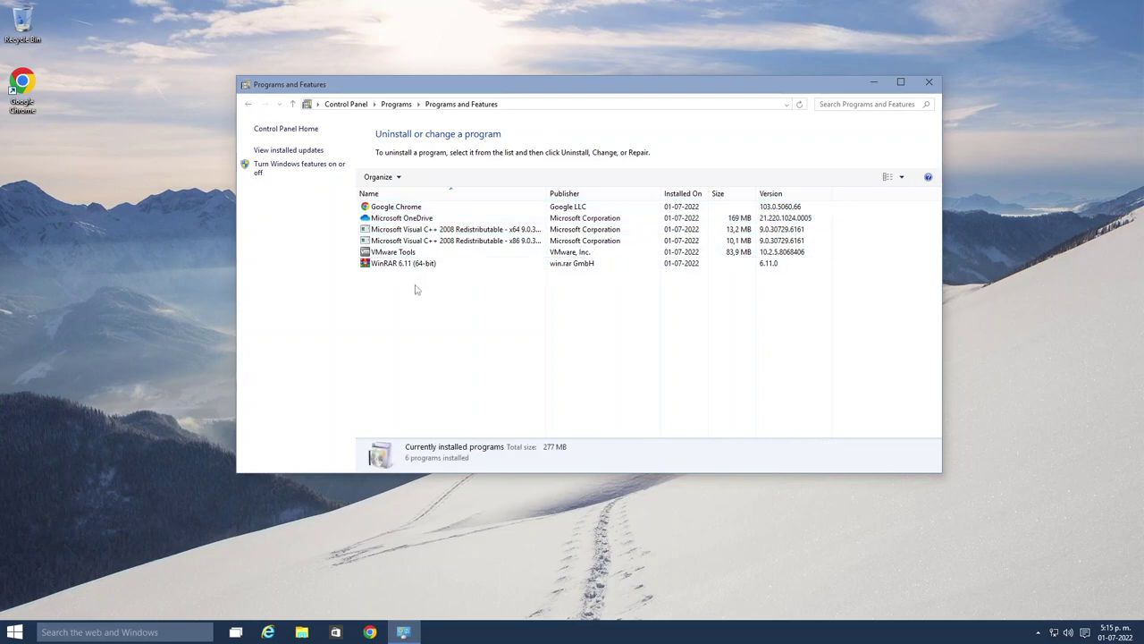
pyautogui.click(308, 129)
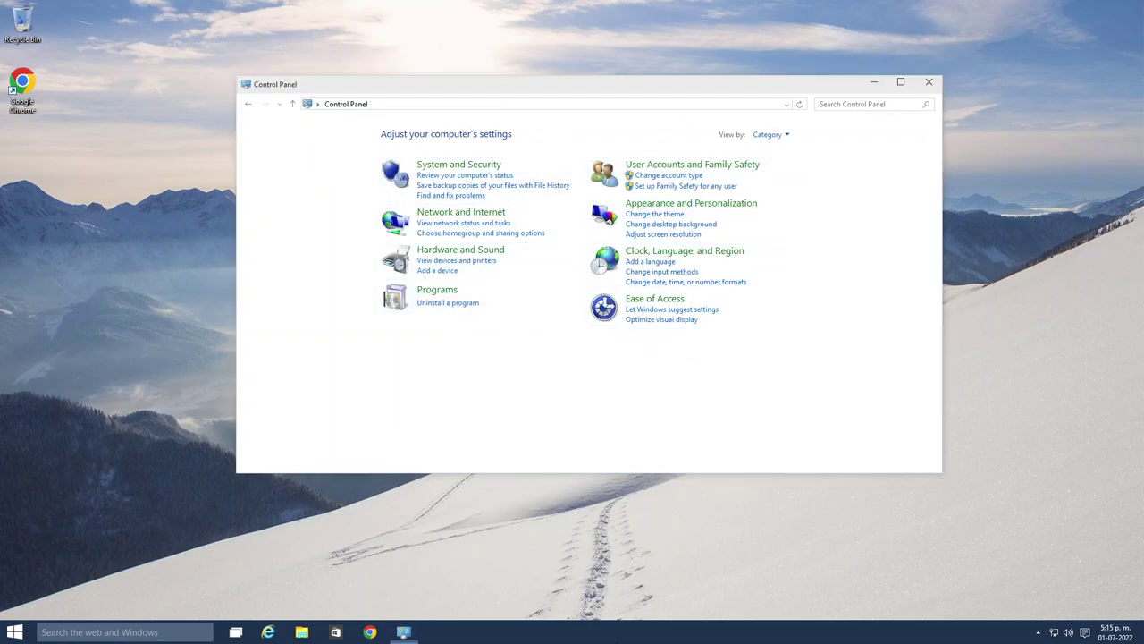
# Look through the taskbar's Toolbars and Search options without changing them, and close Control Panel
pyautogui.rightClick(622, 633)
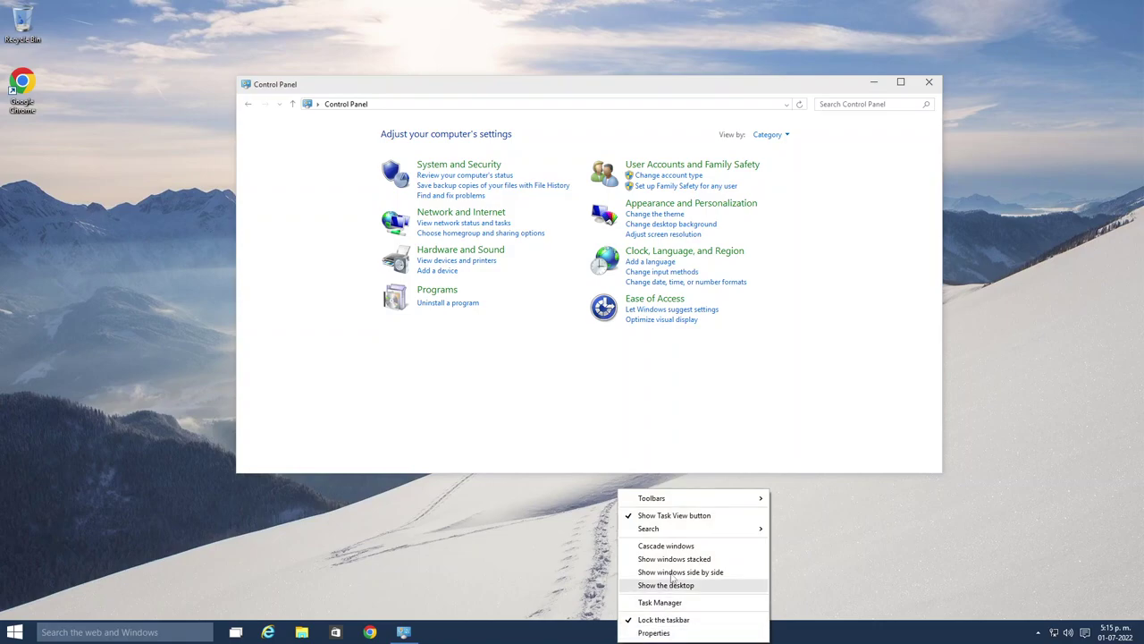
pyautogui.moveTo(697, 533)
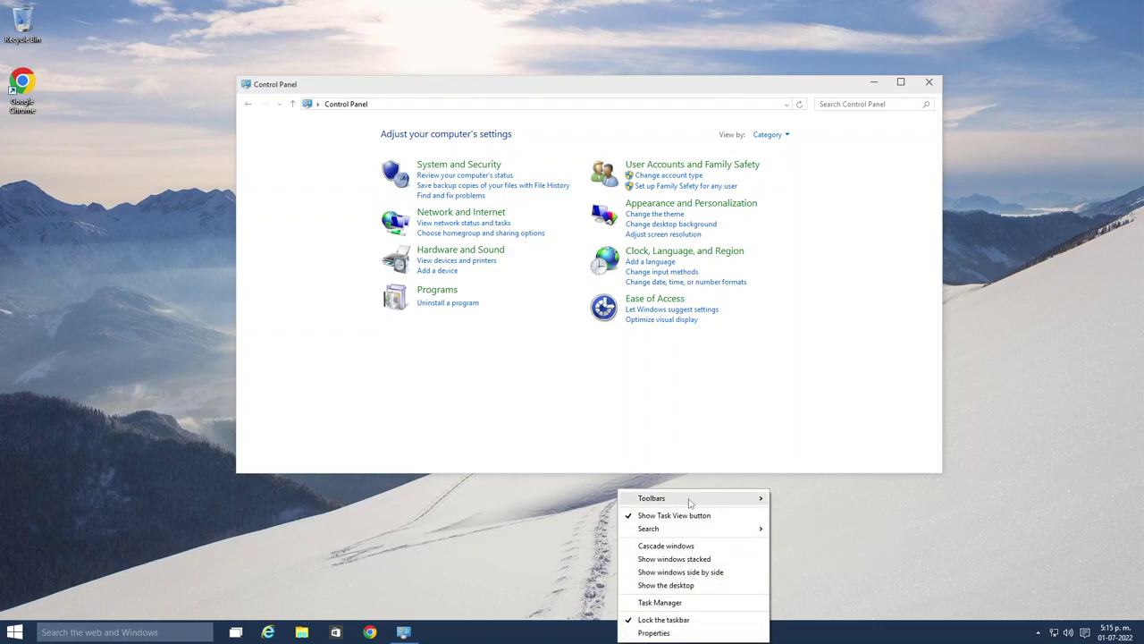
pyautogui.moveTo(690, 501)
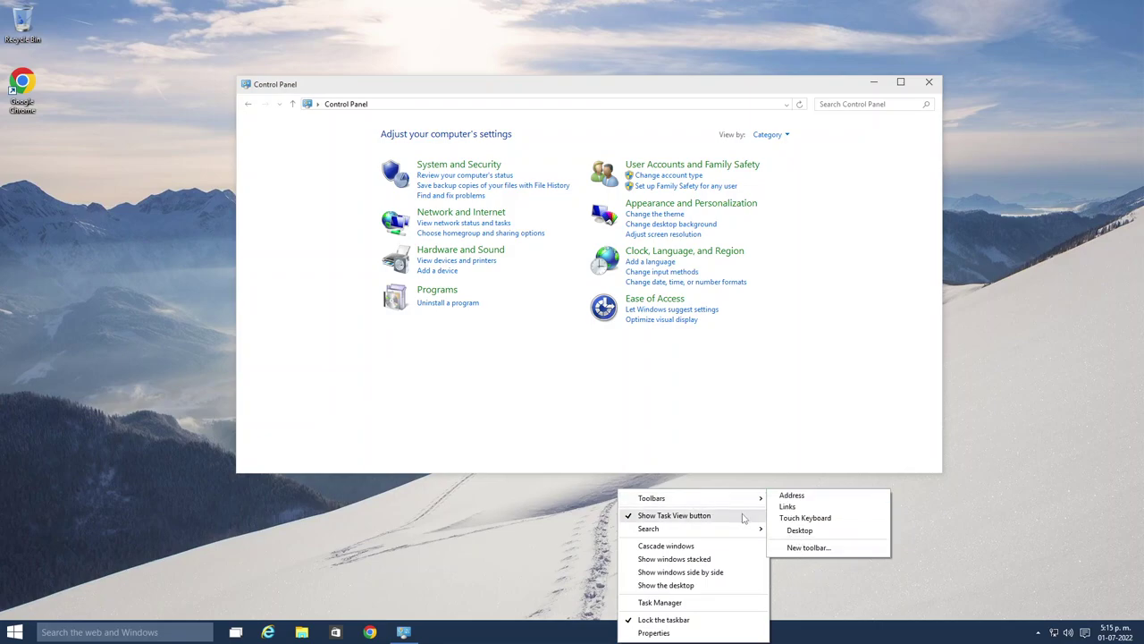
pyautogui.moveTo(745, 529)
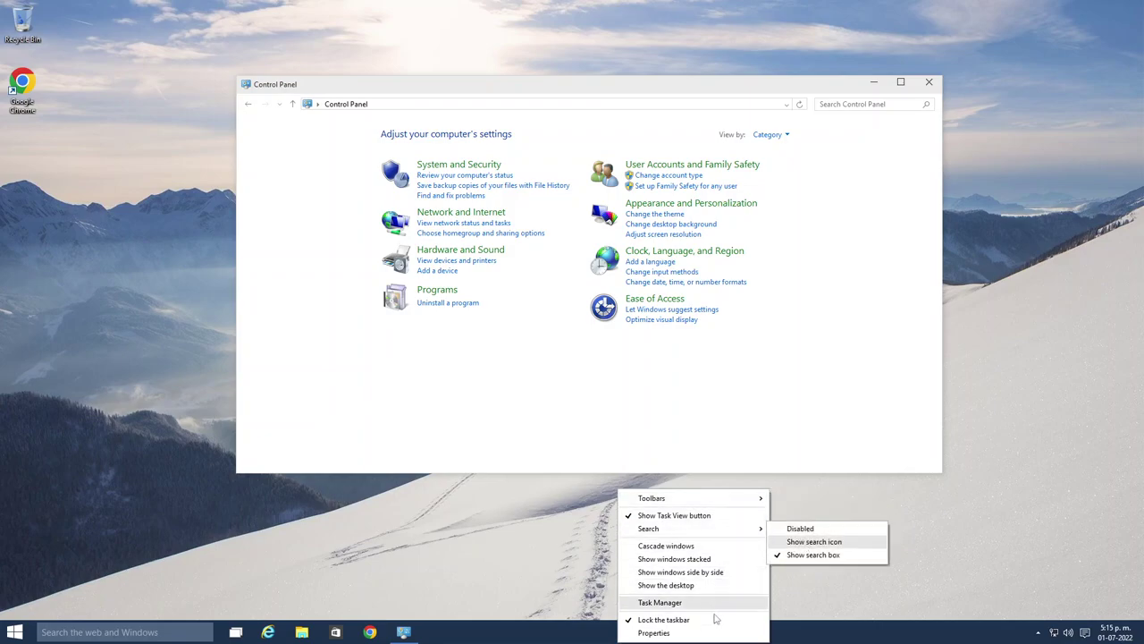
pyautogui.click(551, 417)
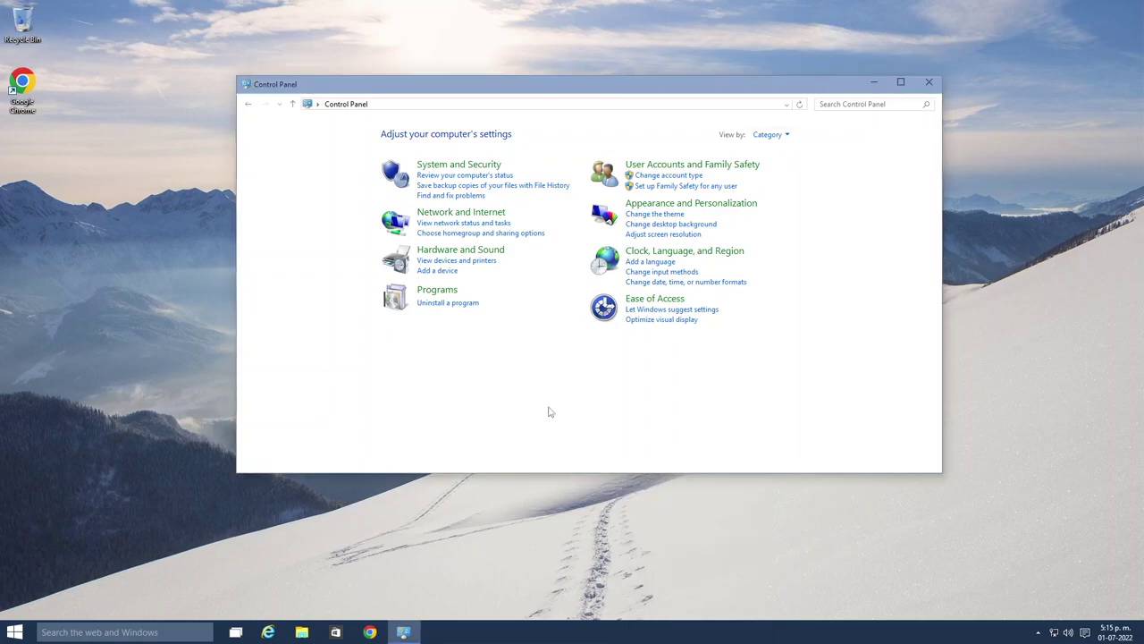
pyautogui.click(929, 83)
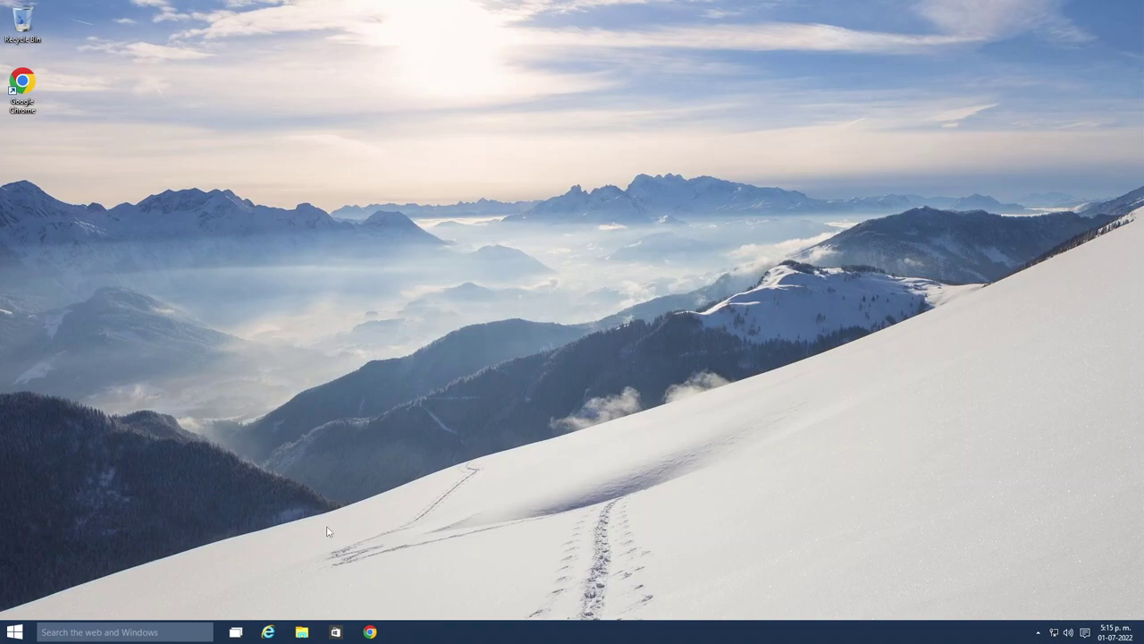
# Open Paint, brush a freehand numeral 1 in black on the canvas and undo it
pyautogui.click(11, 628)
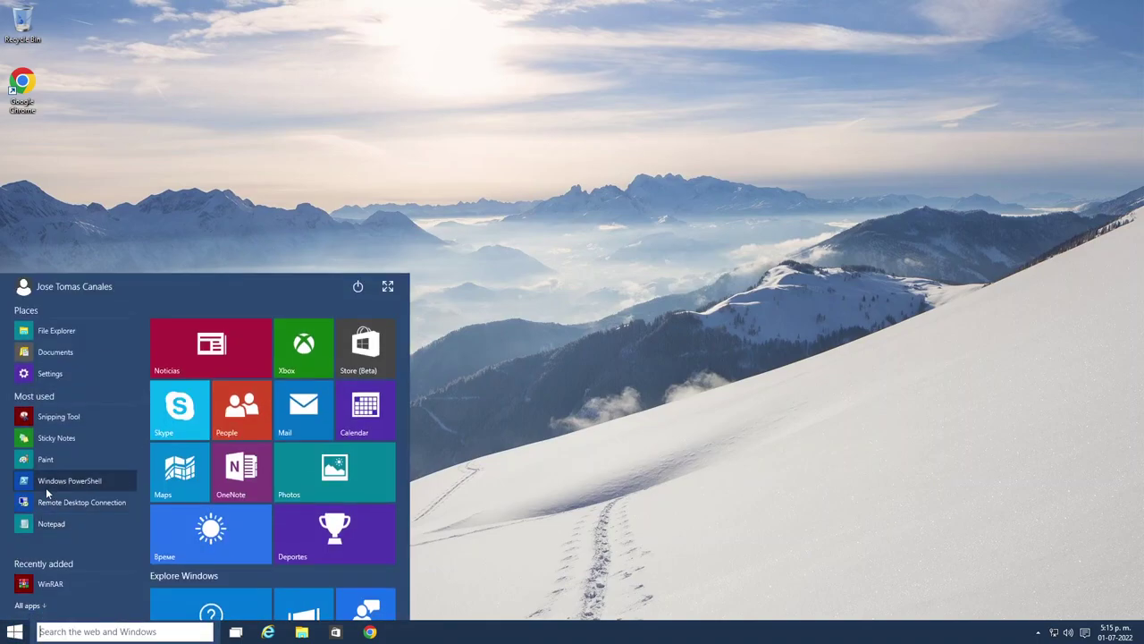
pyautogui.click(40, 461)
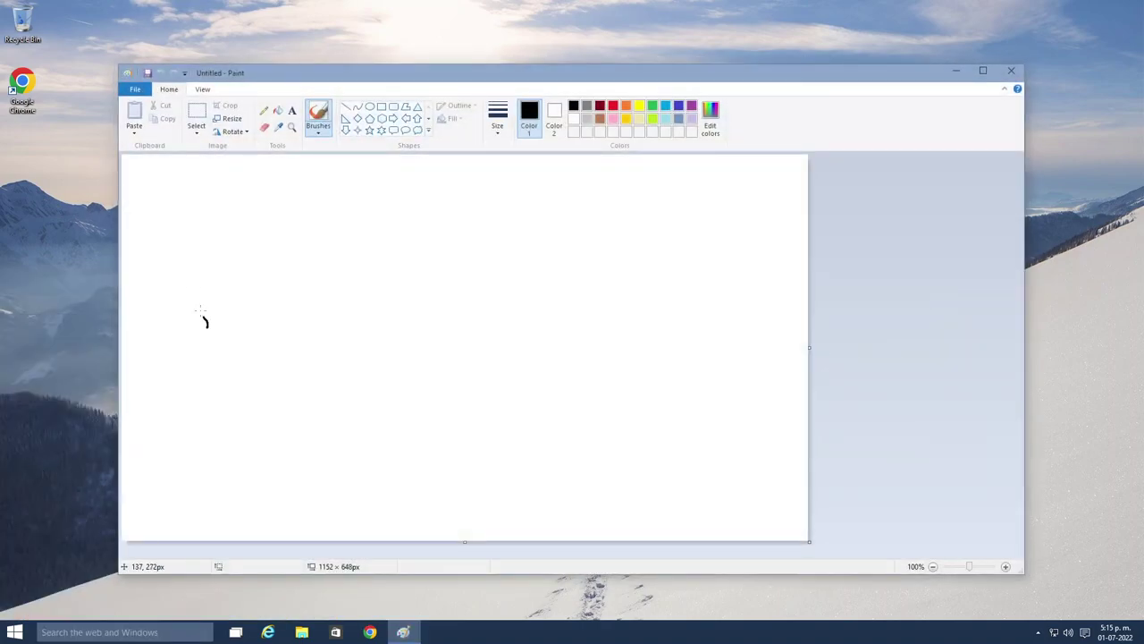
pyautogui.moveTo(205, 320)
pyautogui.mouseDown()
pyautogui.moveTo(188, 213)
pyautogui.moveTo(171, 237)
pyautogui.mouseUp()
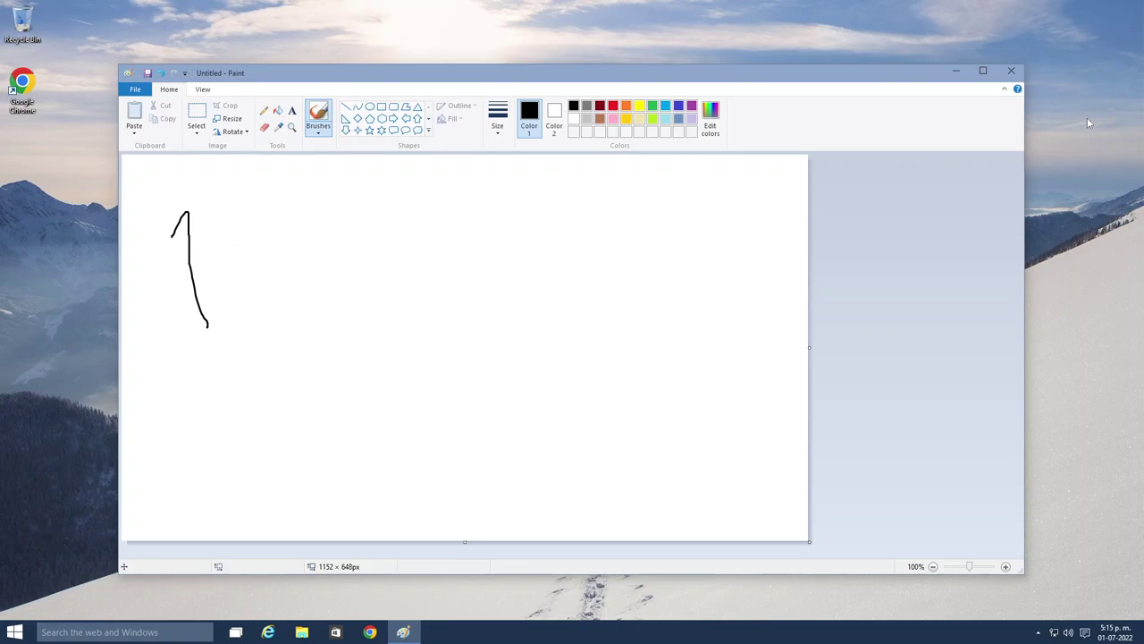
pyautogui.click(161, 72)
# Handwrite the digits 9, 9, 2 and 6 across the Paint canvas with the brush, and close Paint without saving
pyautogui.moveTo(215, 305)
pyautogui.mouseDown()
pyautogui.moveTo(204, 214)
pyautogui.moveTo(229, 240)
pyautogui.mouseUp()
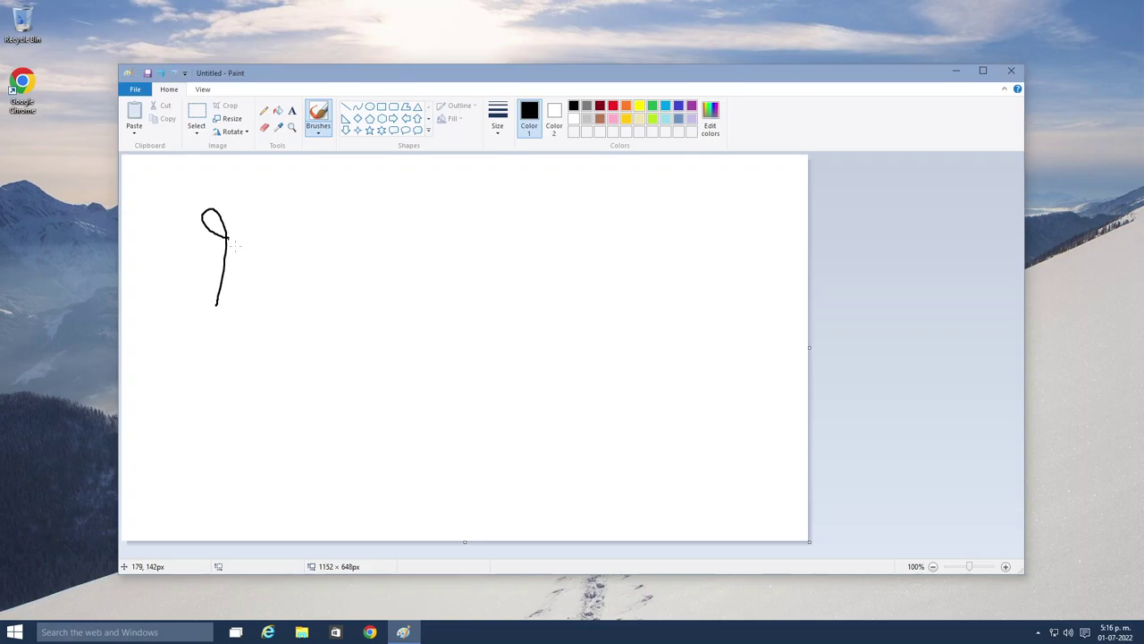
pyautogui.moveTo(285, 281)
pyautogui.mouseDown()
pyautogui.moveTo(268, 236)
pyautogui.moveTo(288, 252)
pyautogui.moveTo(334, 251)
pyautogui.moveTo(350, 312)
pyautogui.mouseUp()
pyautogui.moveTo(410, 253)
pyautogui.mouseDown()
pyautogui.moveTo(354, 299)
pyautogui.moveTo(366, 275)
pyautogui.mouseUp()
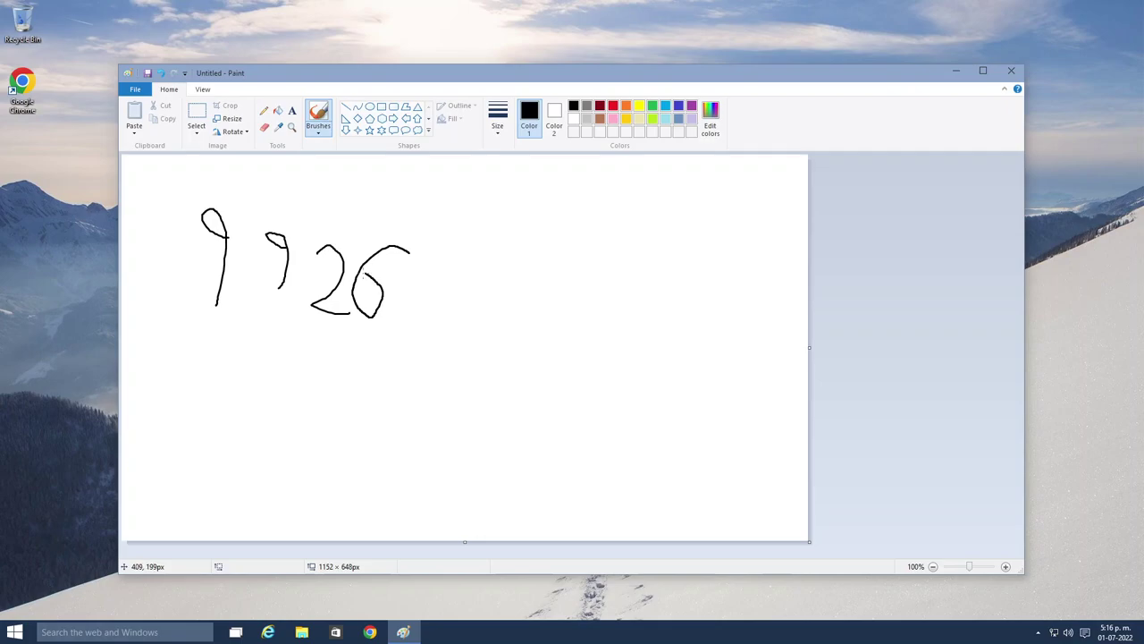
pyautogui.click(1011, 71)
pyautogui.click(596, 327)
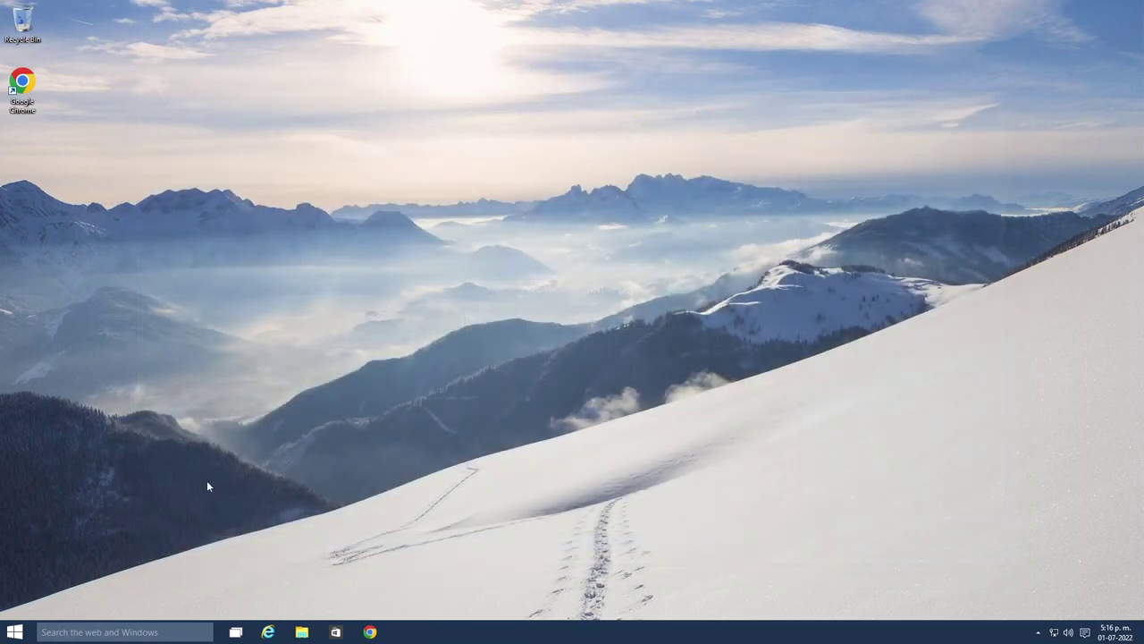
# Open Notepad and set its font to Consolas Regular at size 28
pyautogui.click(15, 632)
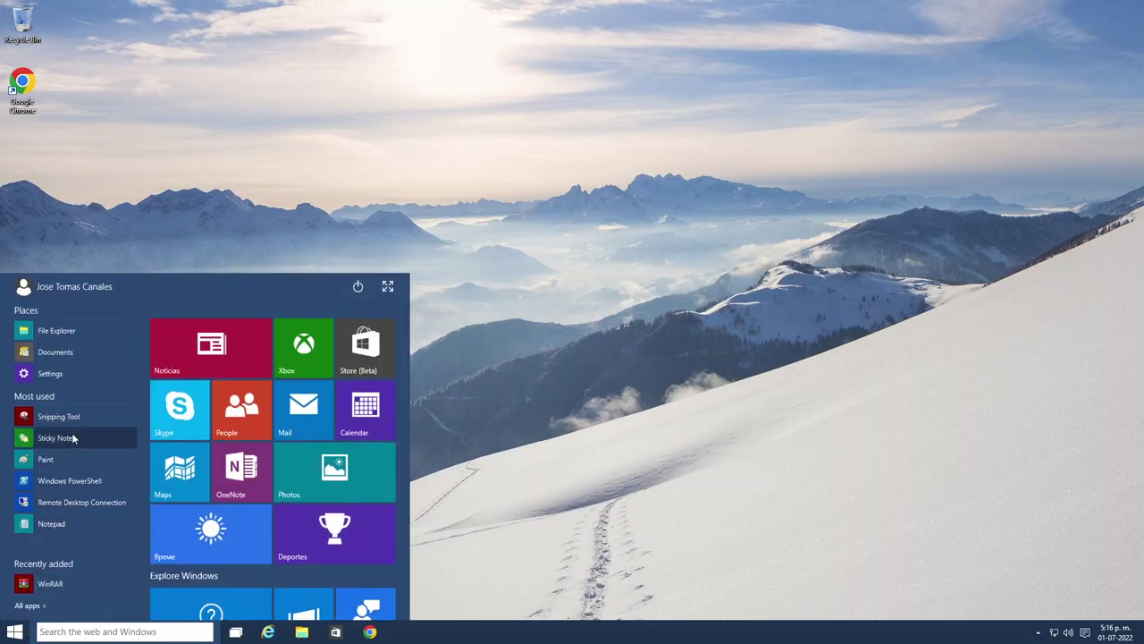
pyautogui.click(69, 519)
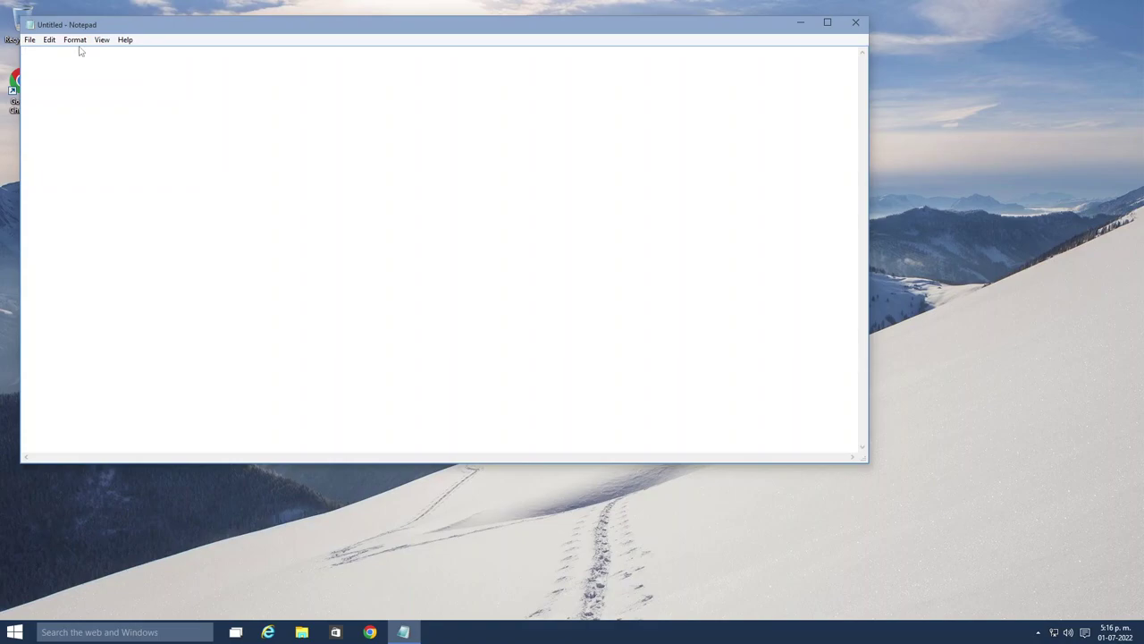
pyautogui.click(76, 40)
pyautogui.click(72, 64)
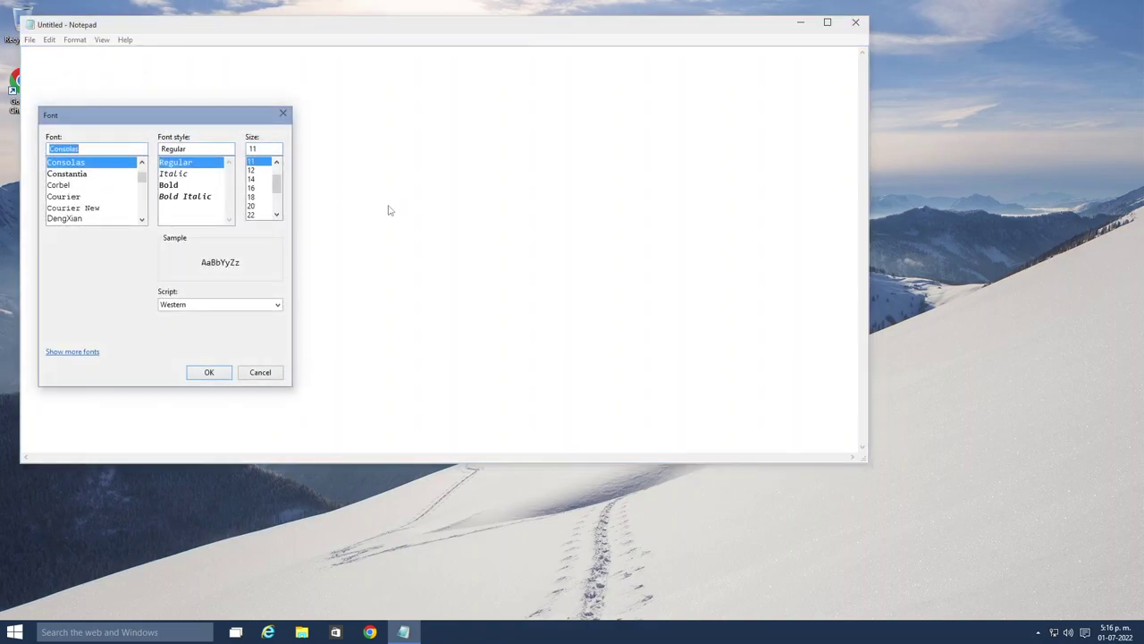
pyautogui.moveTo(261, 214); pyautogui.dragTo(262, 213)
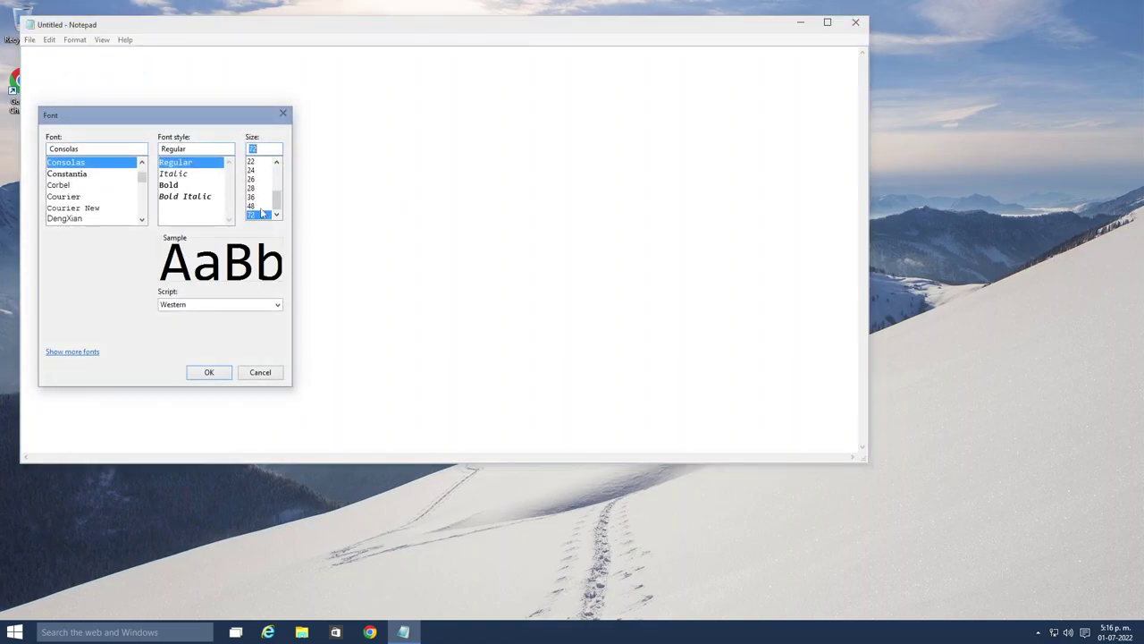
pyautogui.press('Up')
pyautogui.press('Up')
pyautogui.press('Up')
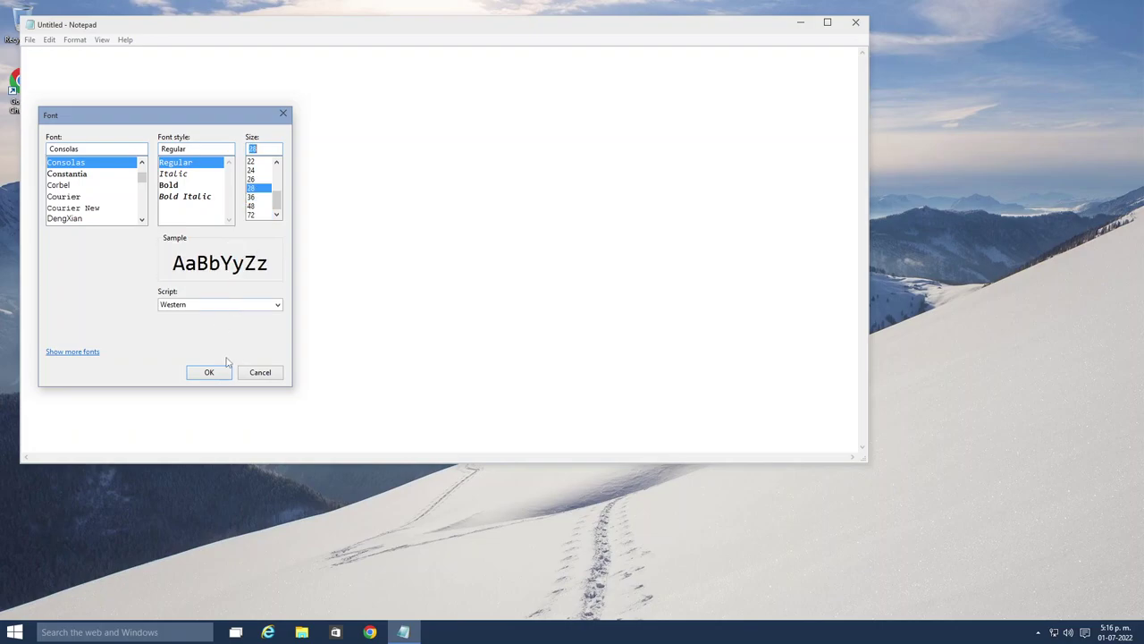
pyautogui.click(209, 374)
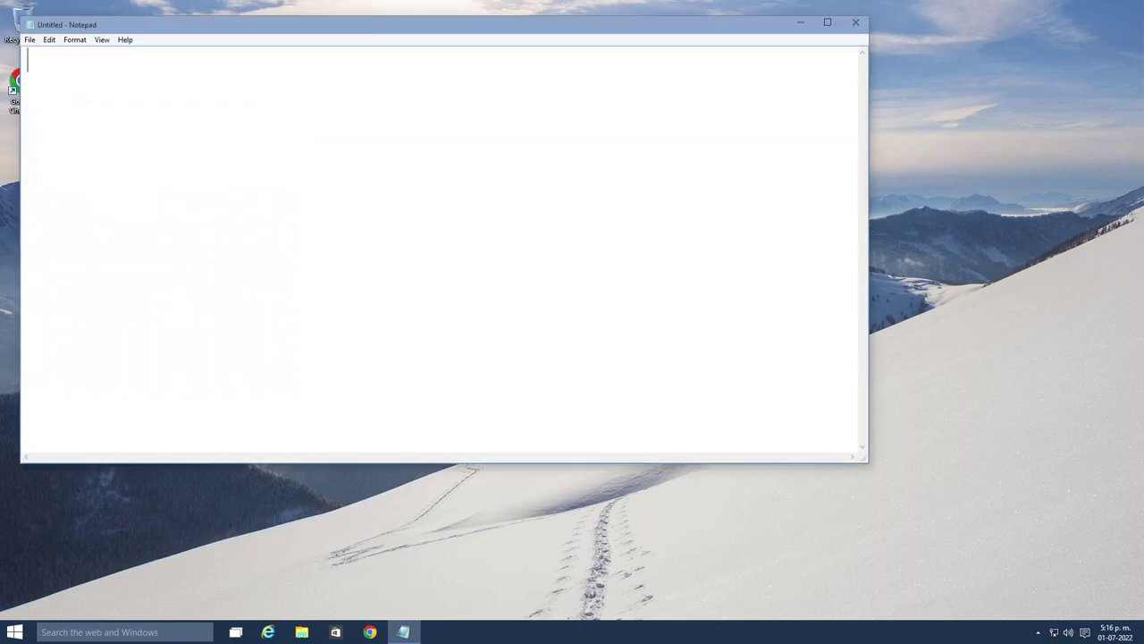
# Write "this is windows 10 technical preview build 9926 debombed" in the blank Notepad document
pyautogui.write('this is wind')
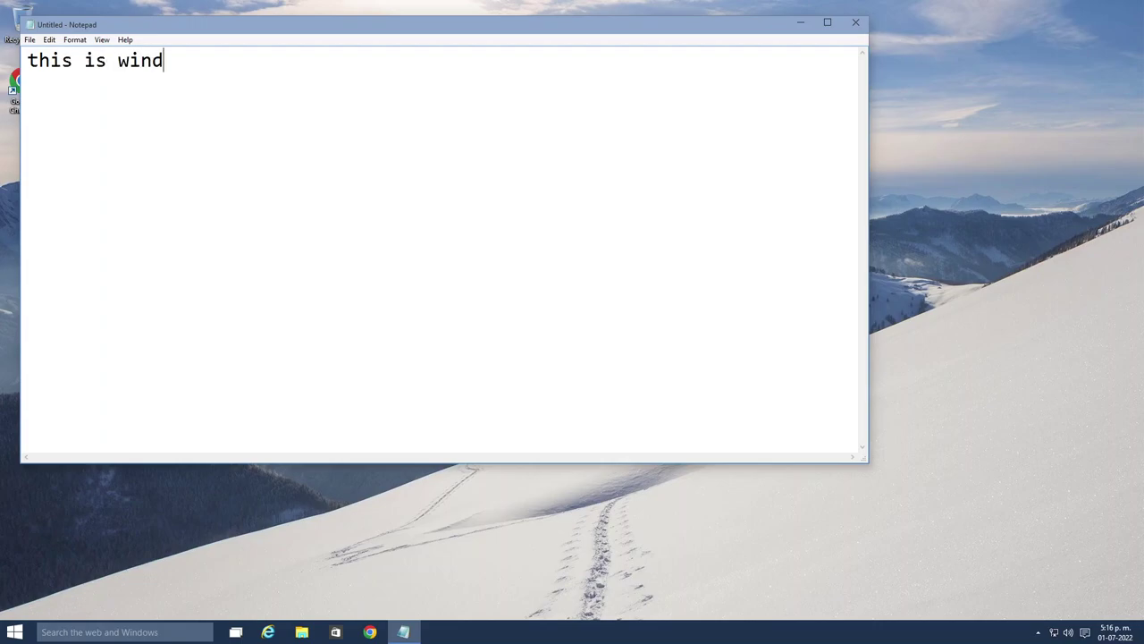
pyautogui.write('ows 10 techn')
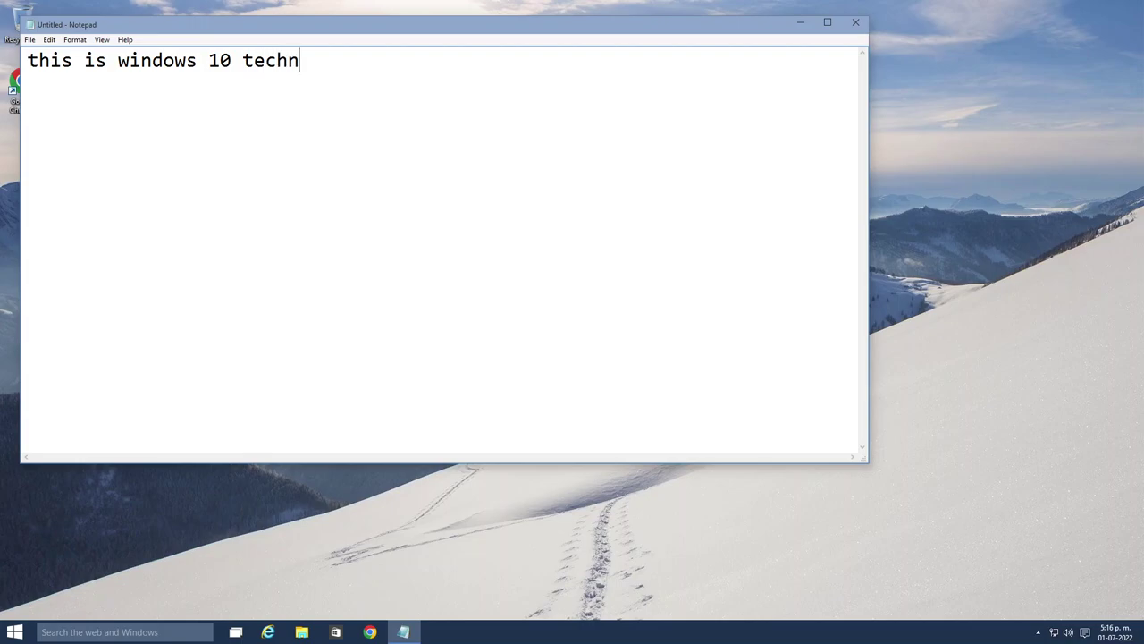
pyautogui.write('ical pre')
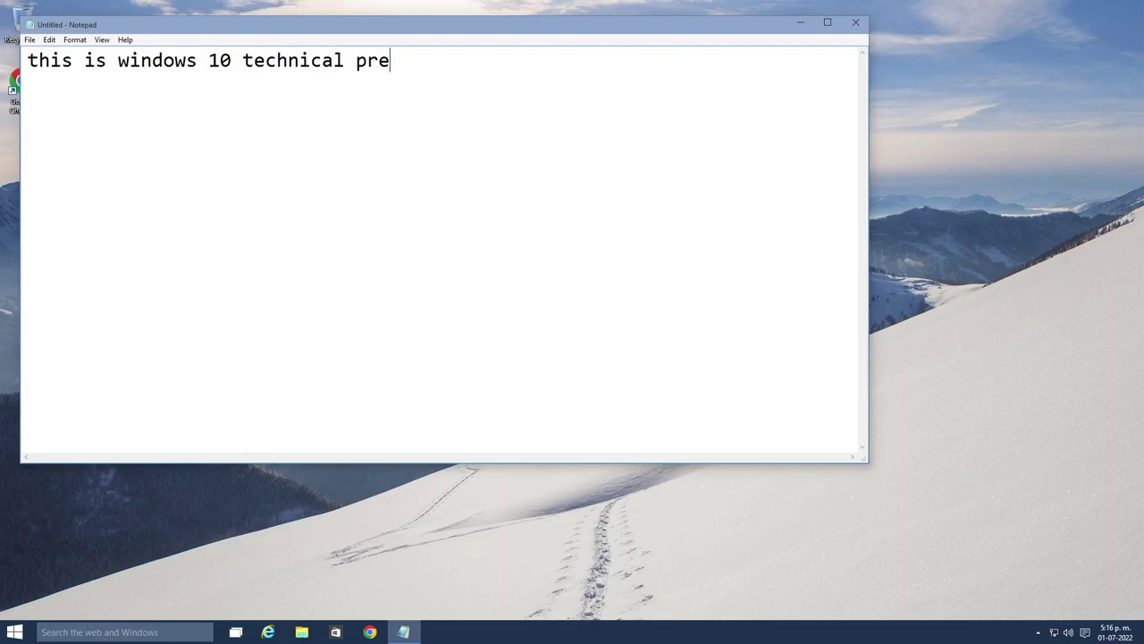
pyautogui.write('view build')
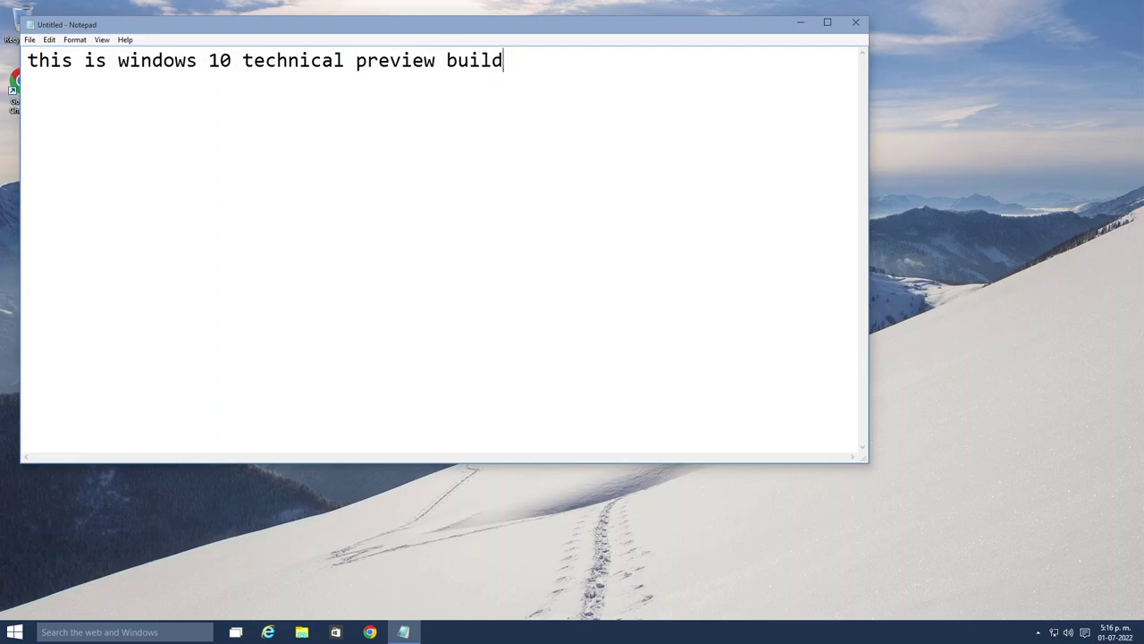
pyautogui.press('BackSpace')
pyautogui.press('BackSpace')
pyautogui.press('BackSpace')
pyautogui.write('ild 9926 deb')
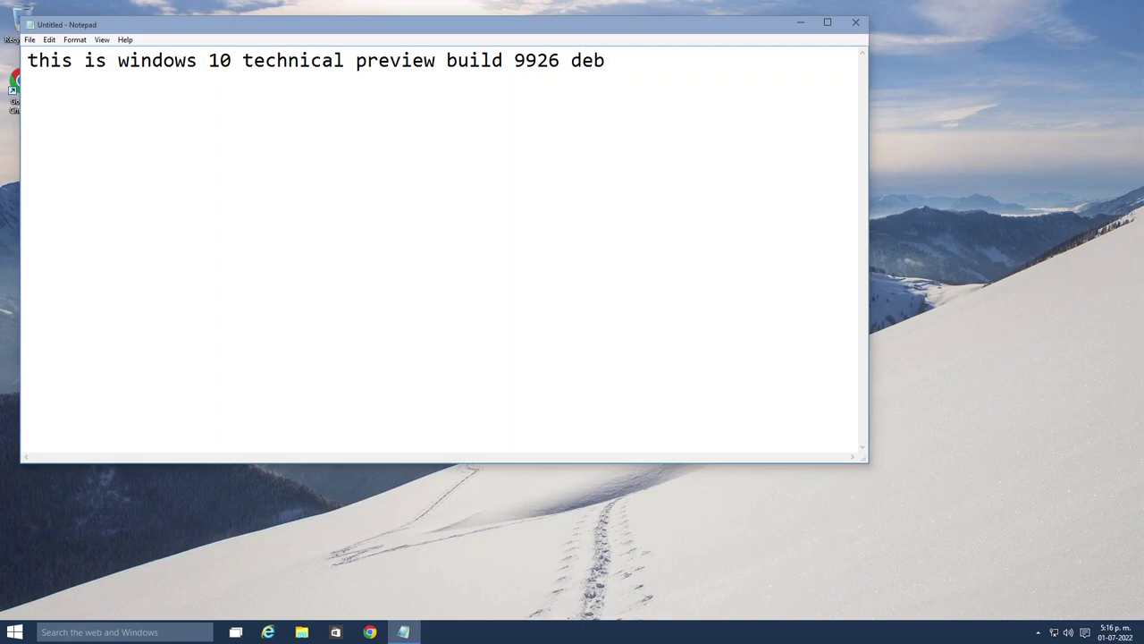
pyautogui.write('ombed')
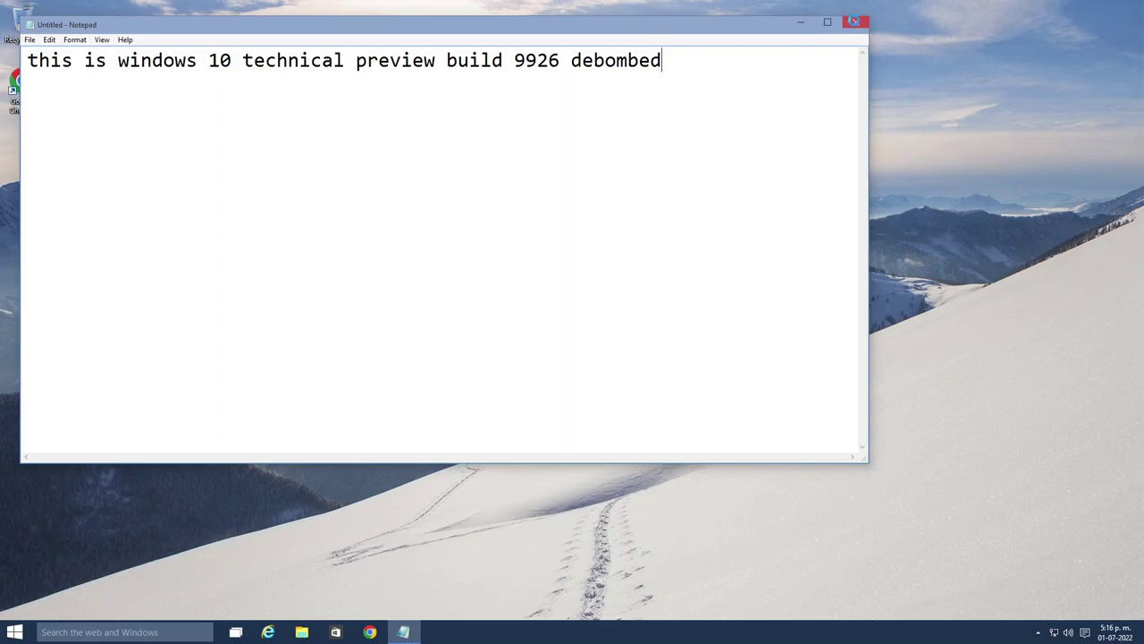
# Close the untitled Notepad document without saving its text
pyautogui.click(854, 21)
pyautogui.click(595, 316)
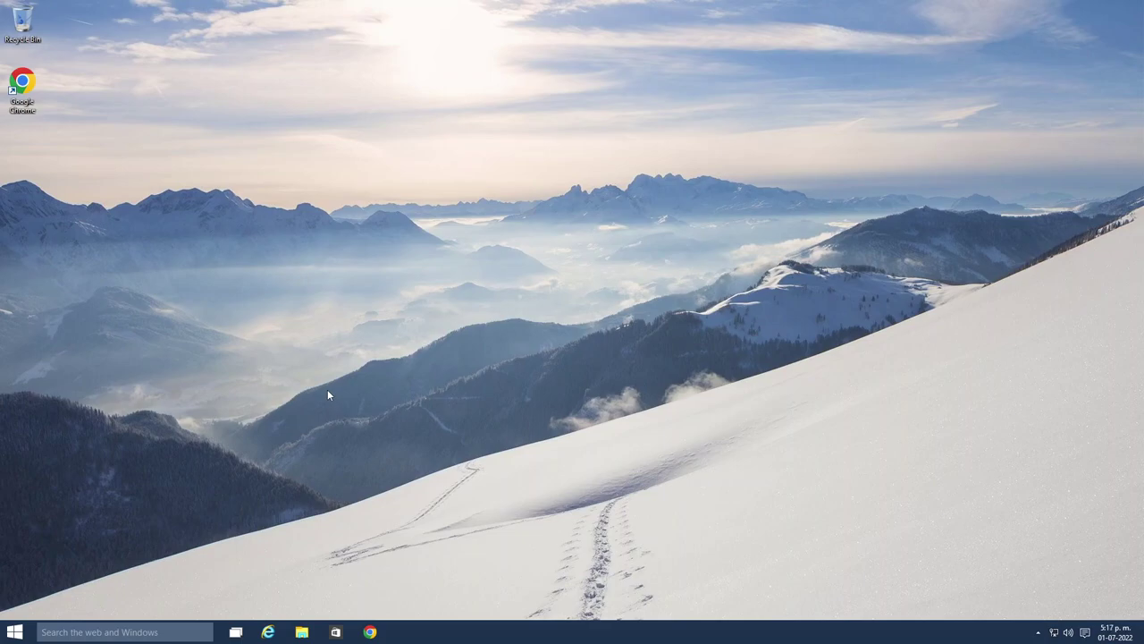
pyautogui.click(14, 631)
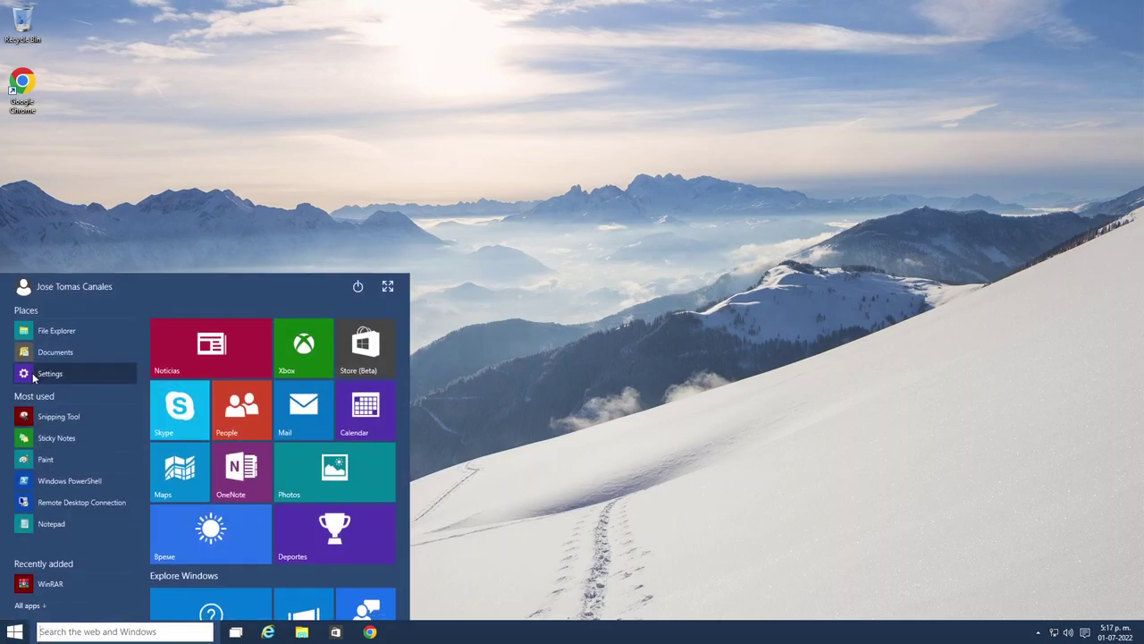
pyautogui.click(535, 443)
# Run winver to view the Windows version information, centre the About Windows window on the desktop, and dismiss it
pyautogui.press('super+r')
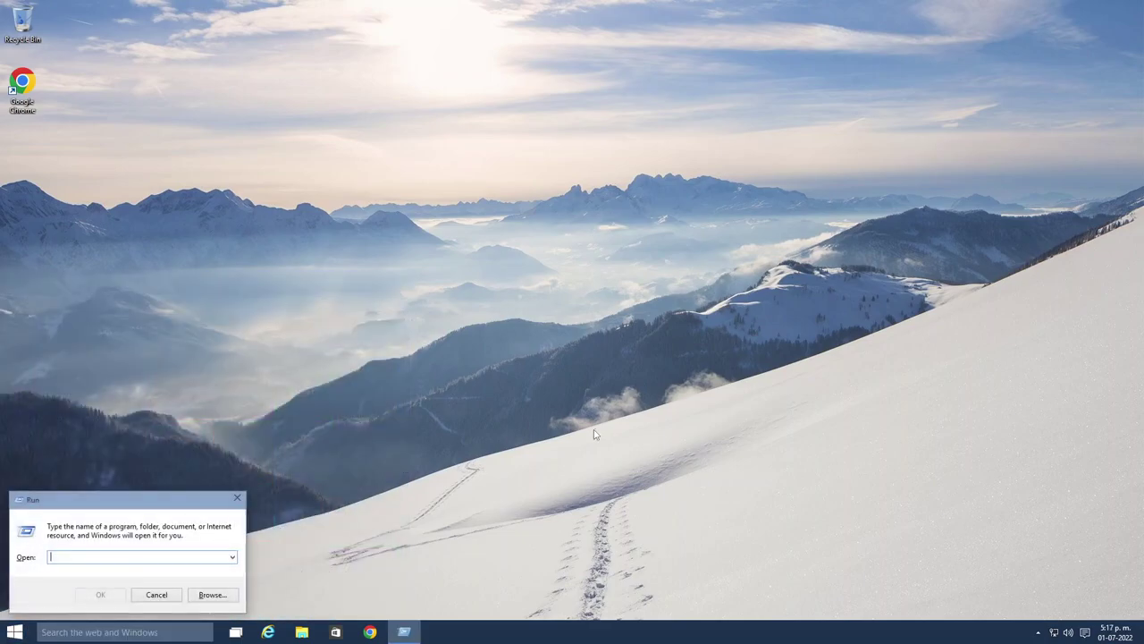
pyautogui.write('winb')
pyautogui.press('BackSpace')
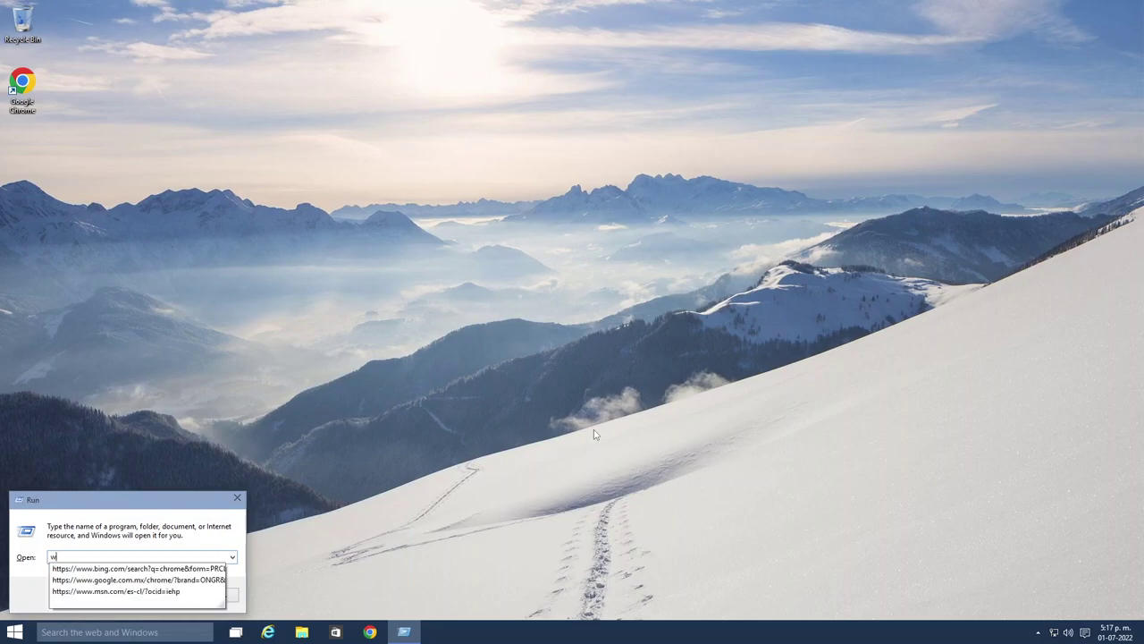
pyautogui.write('ver')
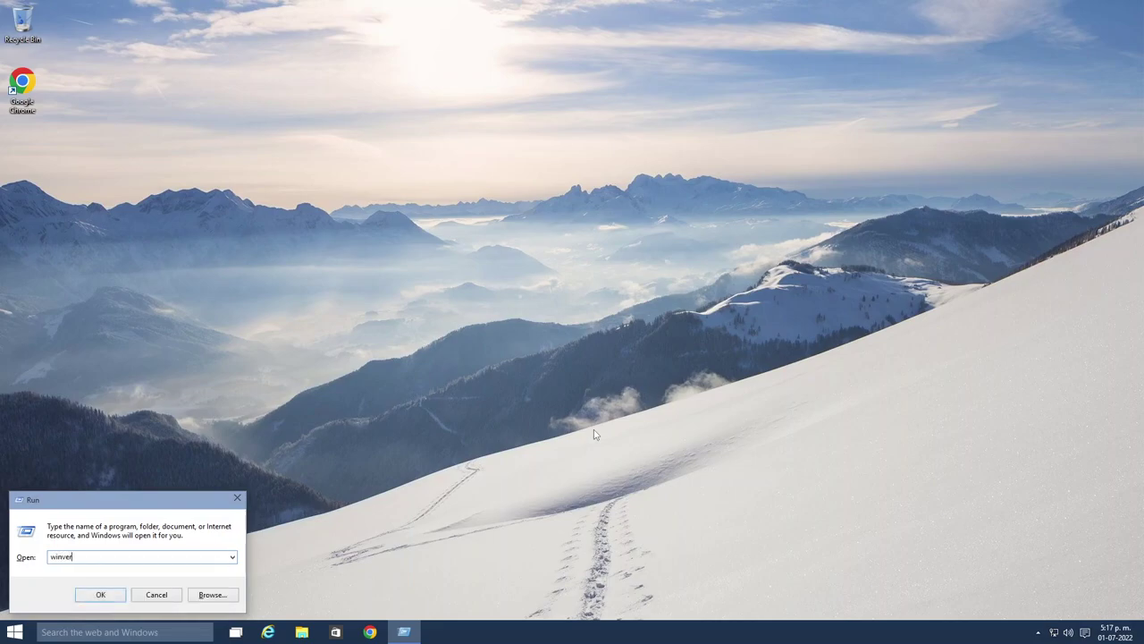
pyautogui.press('Return')
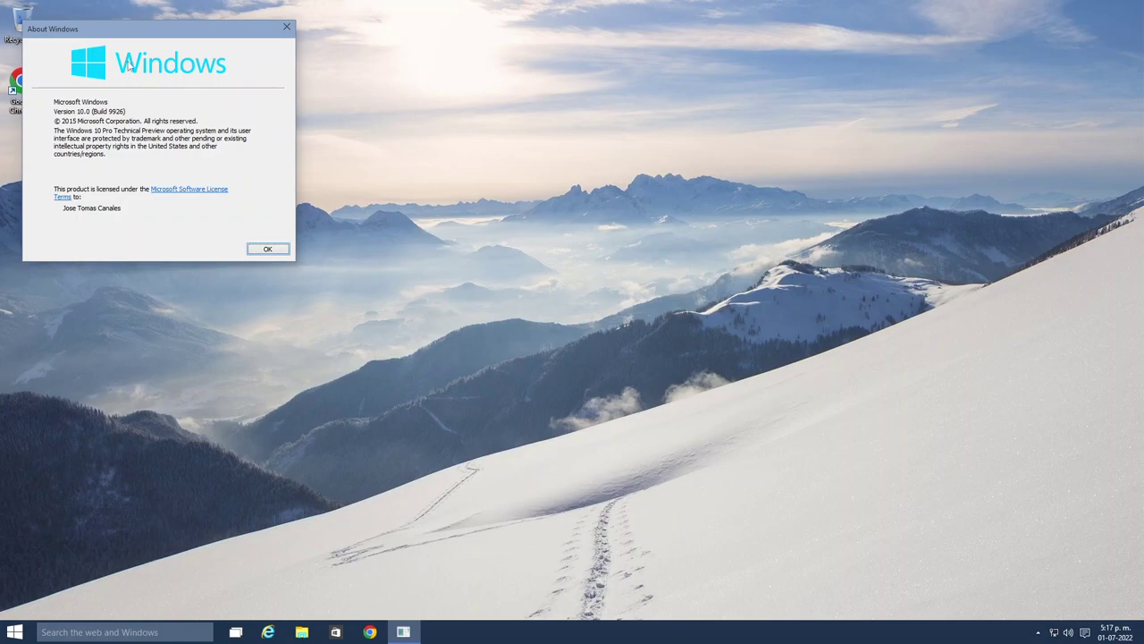
pyautogui.moveTo(125, 39); pyautogui.dragTo(517, 242)
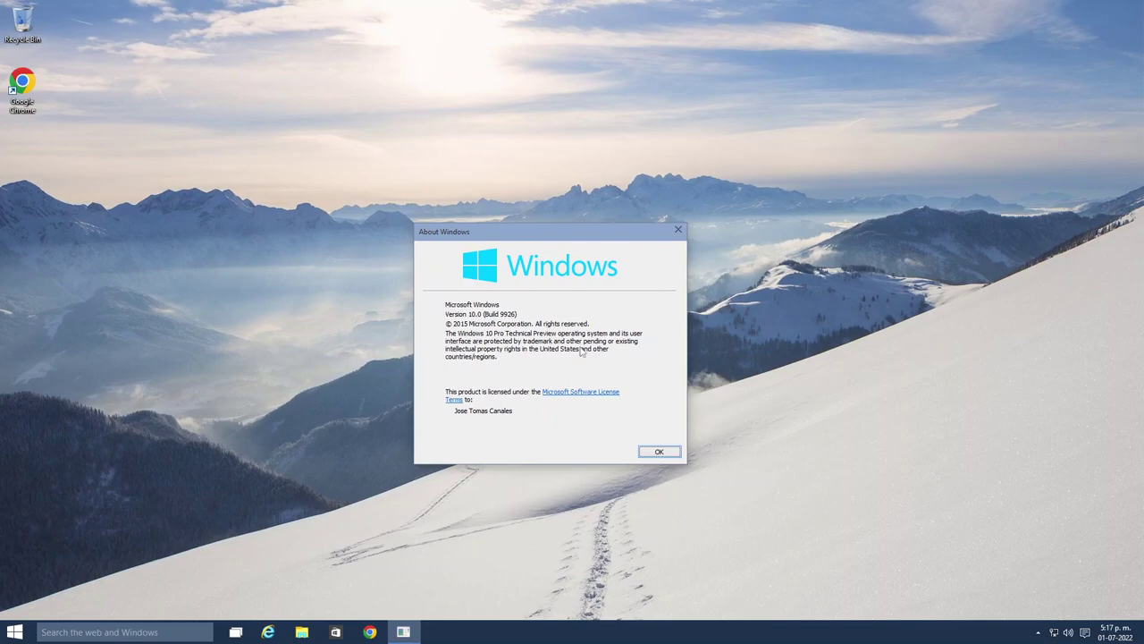
pyautogui.press('Return')
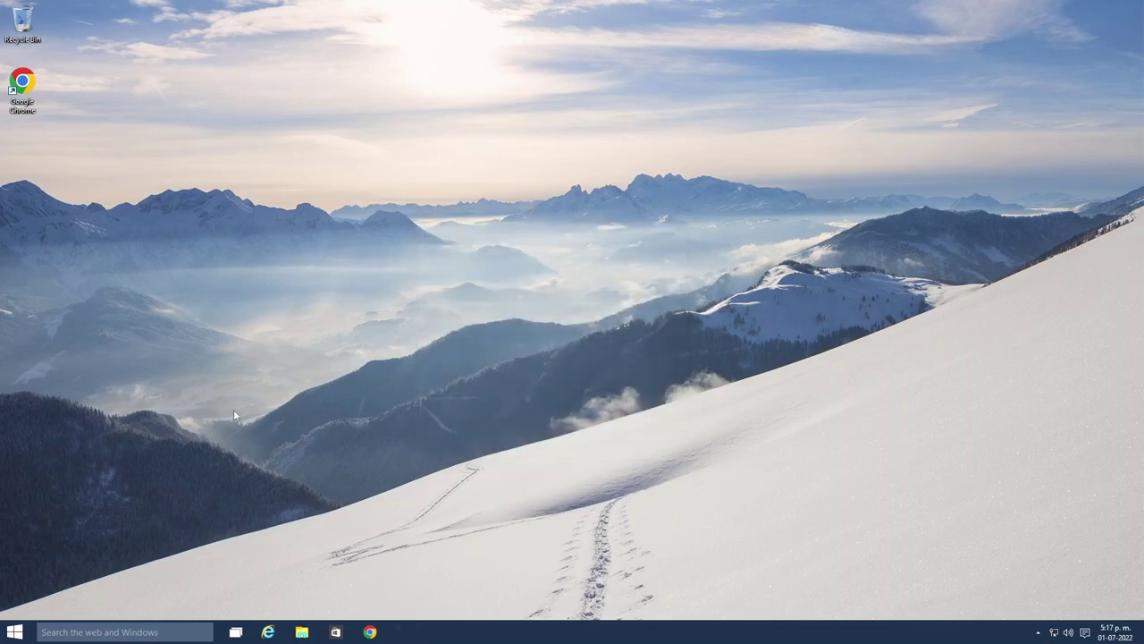
# View the computer's basic System information, and display all Control Panel items as large icons
pyautogui.rightClick(15, 632)
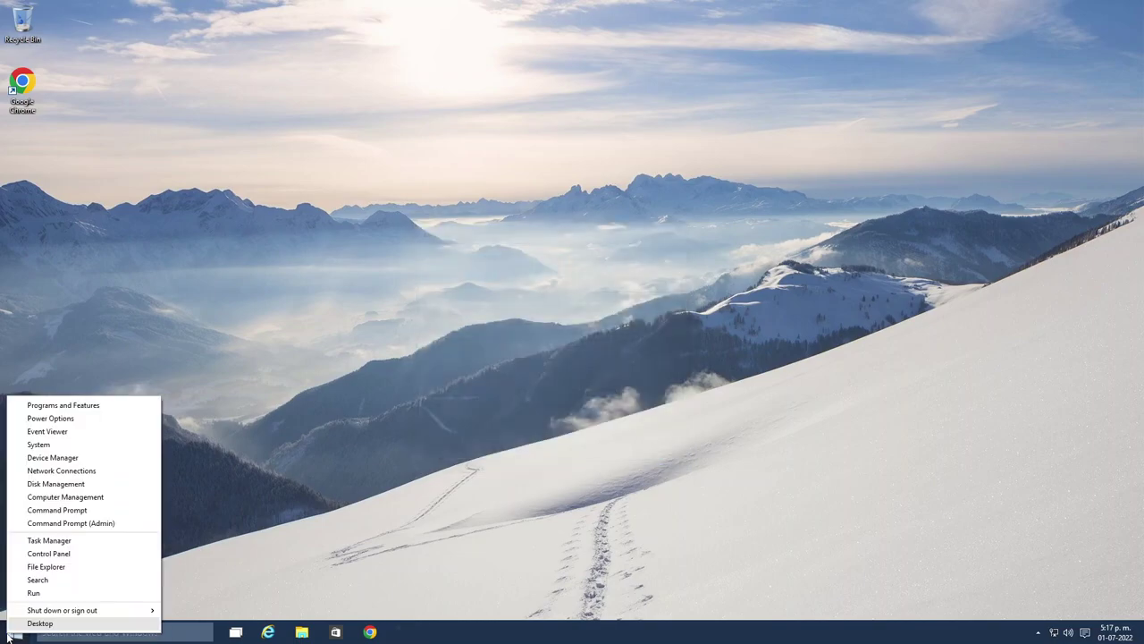
pyautogui.click(35, 444)
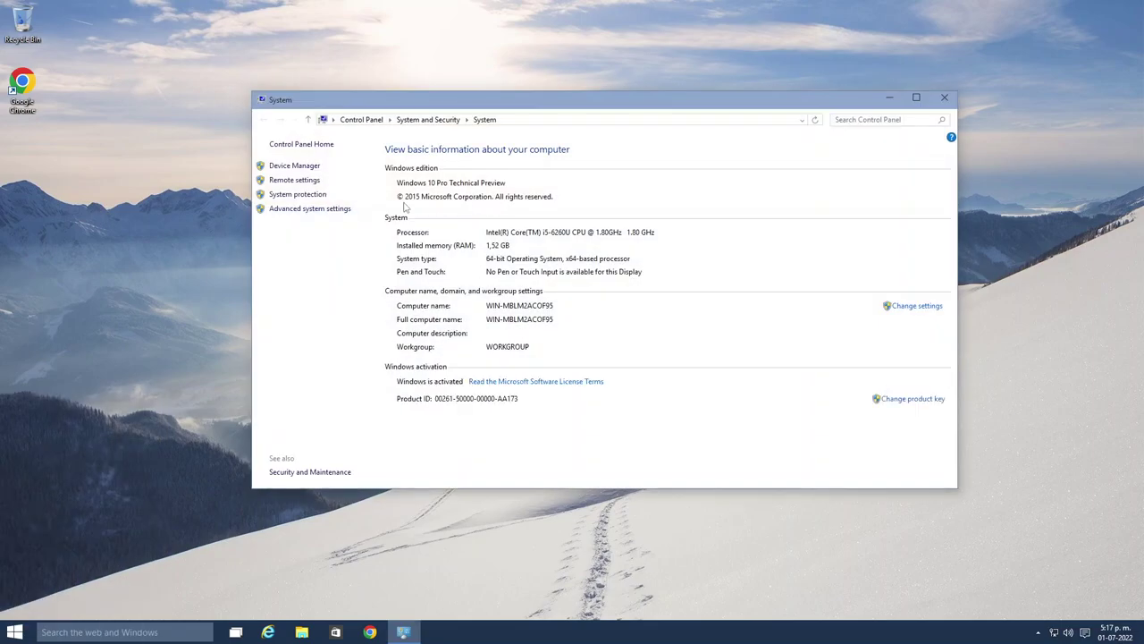
pyautogui.click(317, 144)
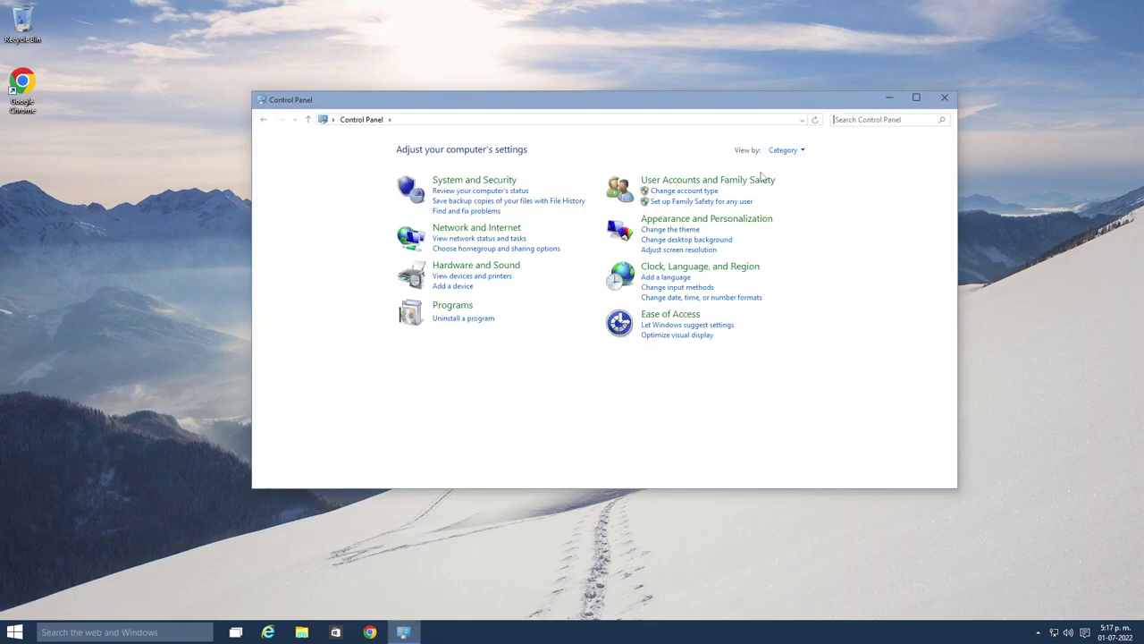
pyautogui.click(785, 150)
pyautogui.click(790, 183)
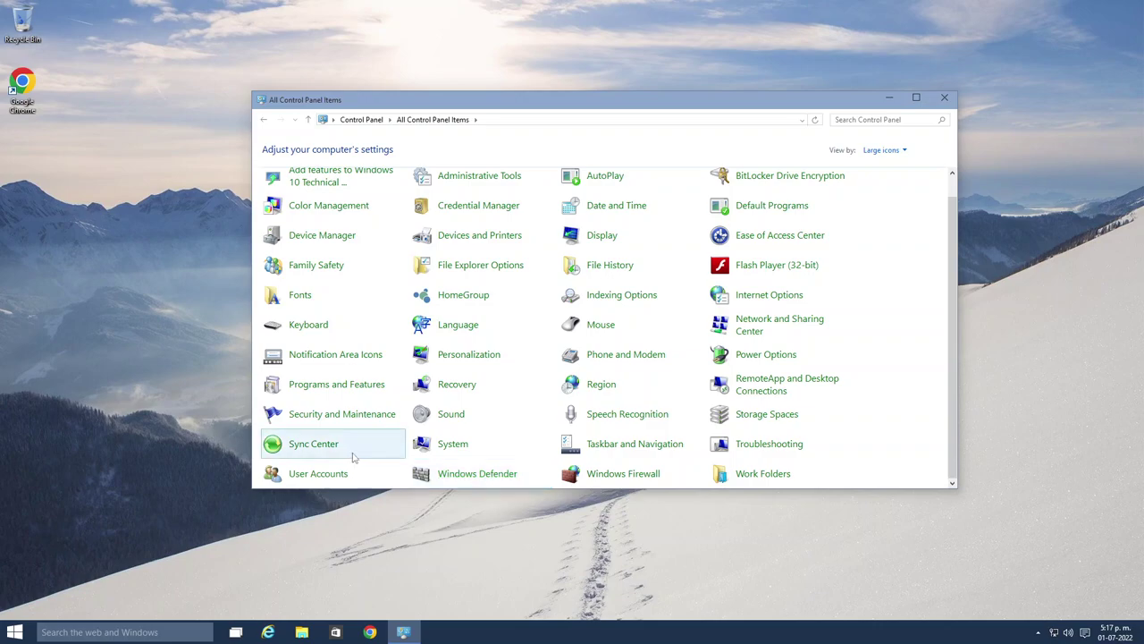
# Set the User Account Control notification level to Never notify, allowing the requested changes
pyautogui.click(318, 474)
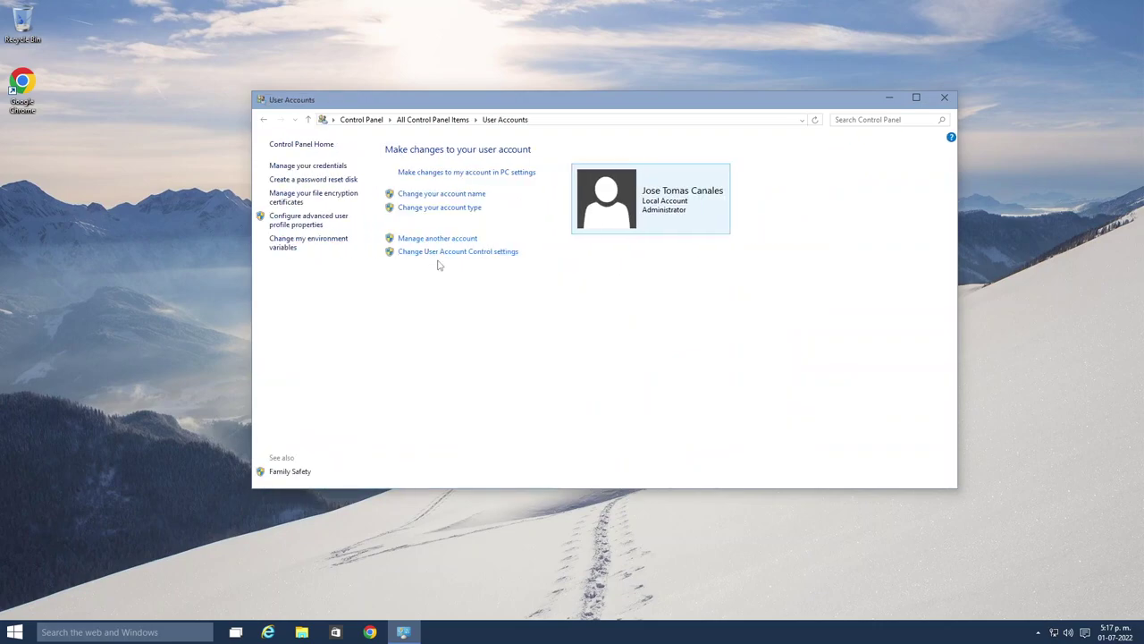
pyautogui.click(435, 253)
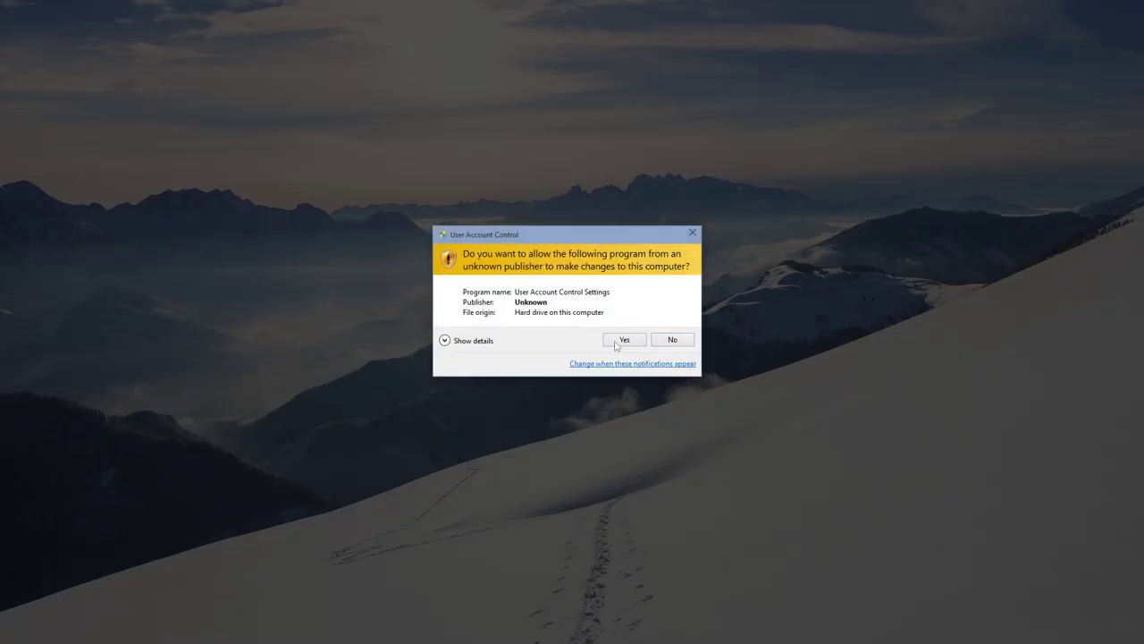
pyautogui.click(617, 338)
pyautogui.moveTo(438, 292); pyautogui.dragTo(490, 473)
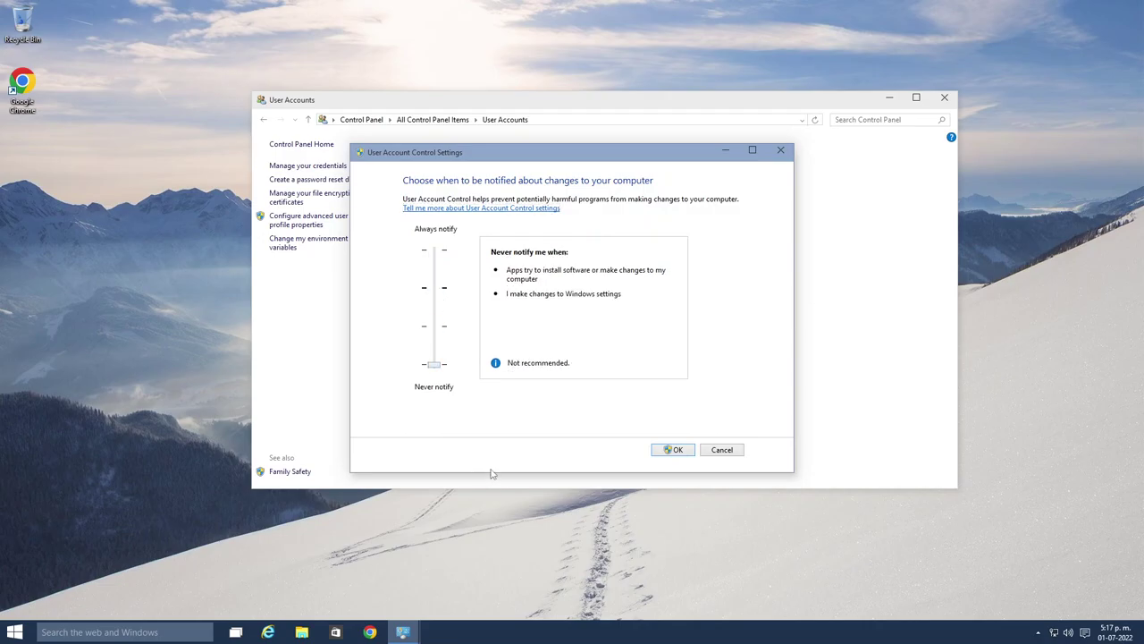
pyautogui.click(672, 450)
pyautogui.click(624, 339)
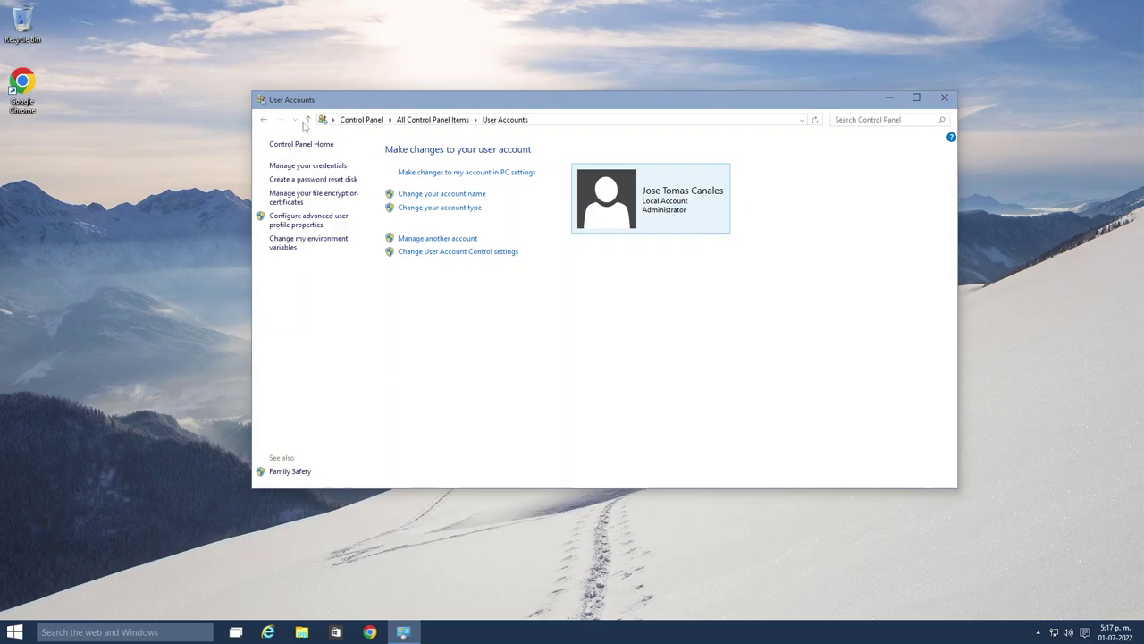
# Open the user account in PC settings and look through the account, sign-in, workplace, sync and other user accounts pages
pyautogui.click(407, 173)
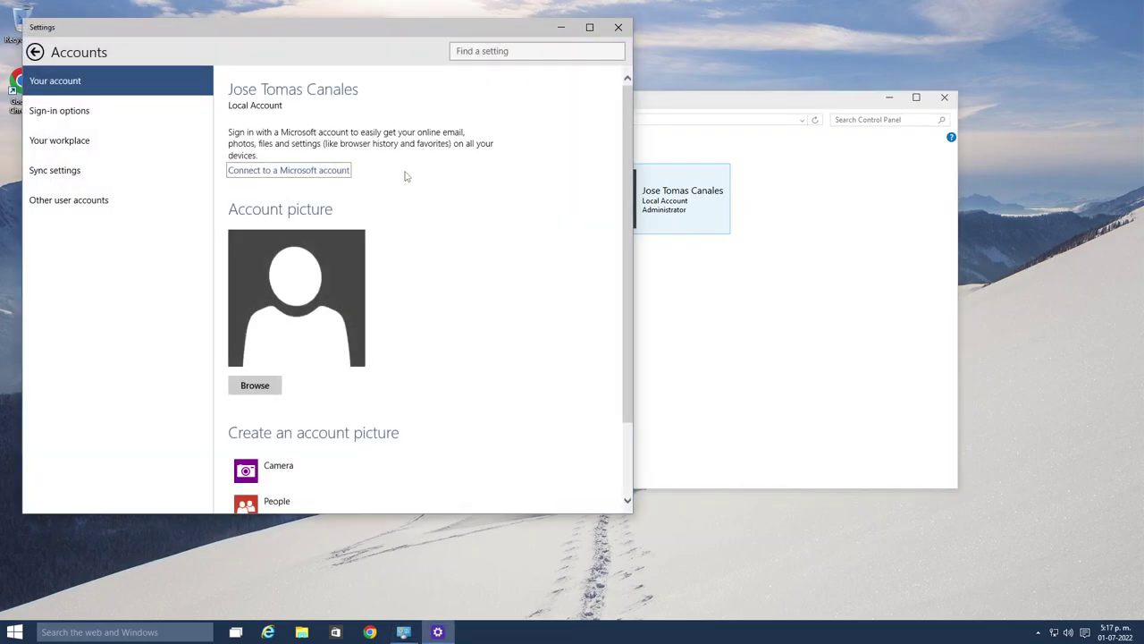
pyautogui.scroll(-2, 404, 176)
pyautogui.scroll(1, 404, 177)
pyautogui.scroll(-1, 404, 176)
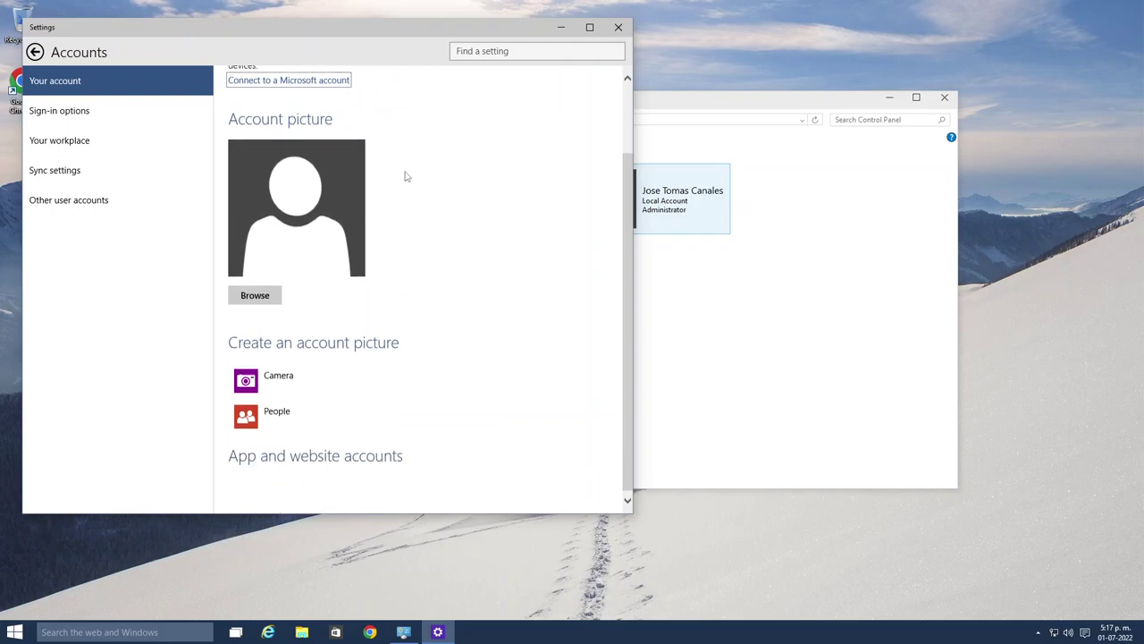
pyautogui.click(148, 112)
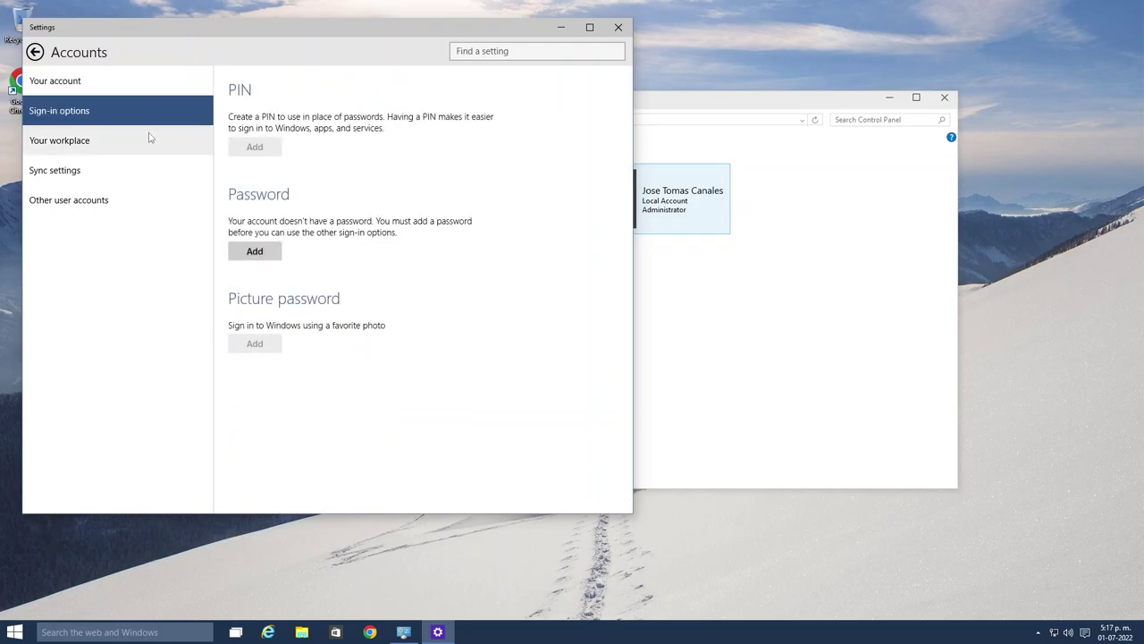
pyautogui.click(148, 139)
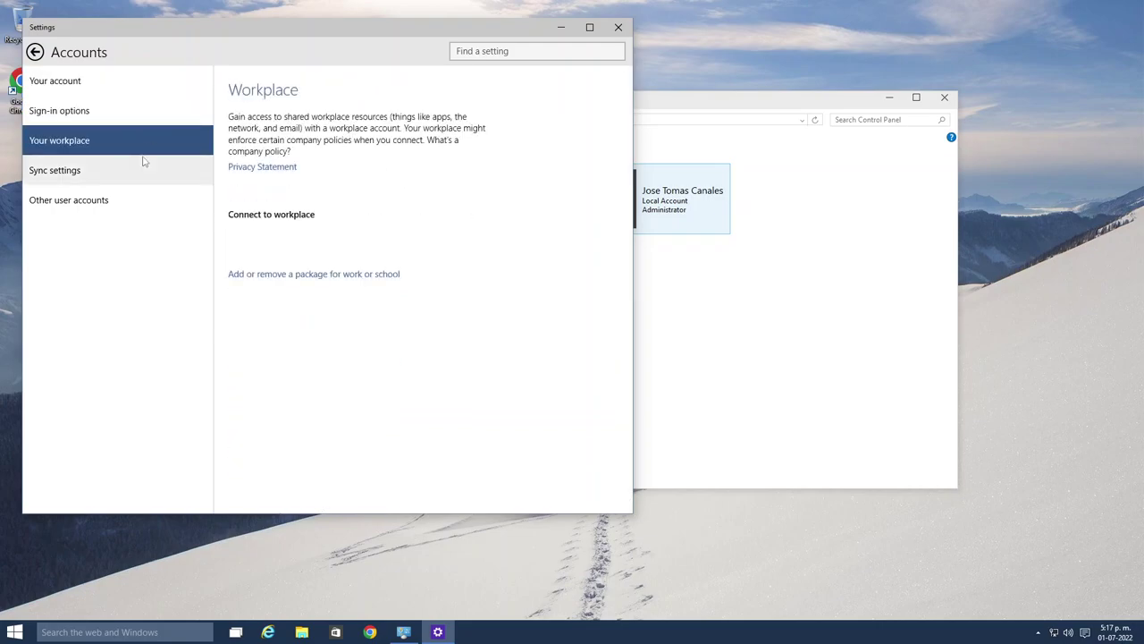
pyautogui.click(145, 166)
pyautogui.click(138, 199)
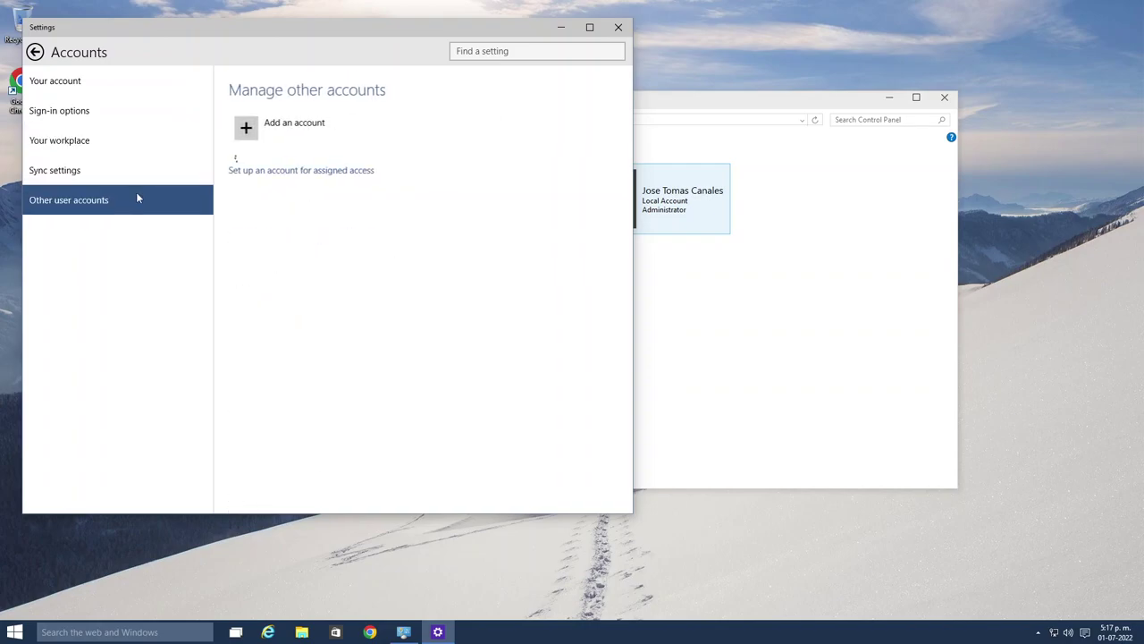
# View the lock screen options in the Personalization settings and return to the Settings overview
pyautogui.click(37, 55)
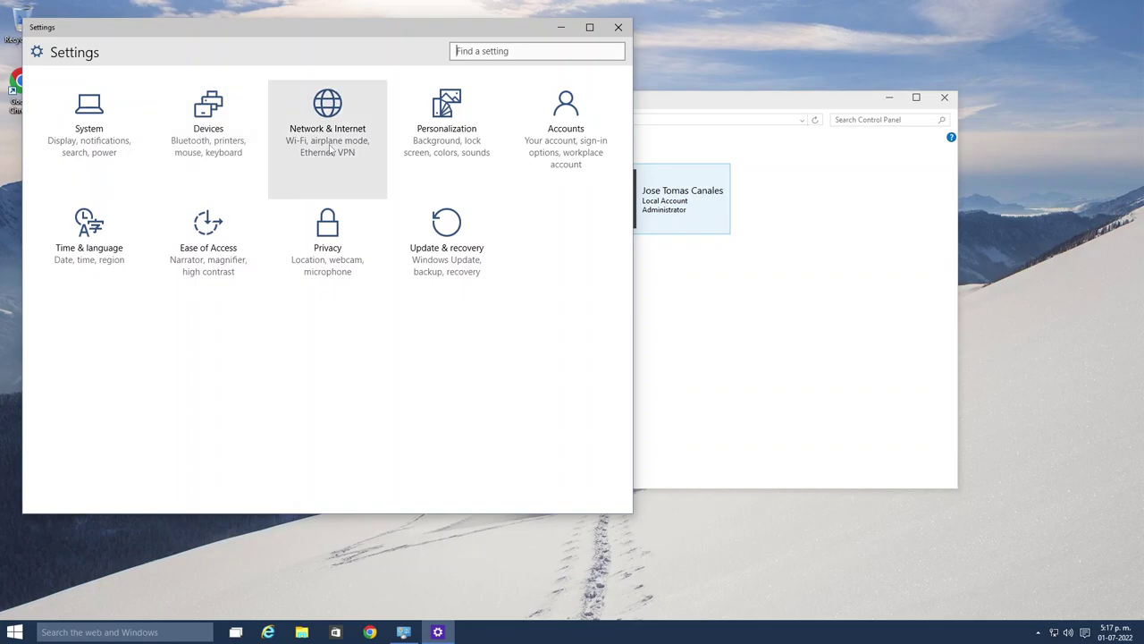
pyautogui.click(488, 156)
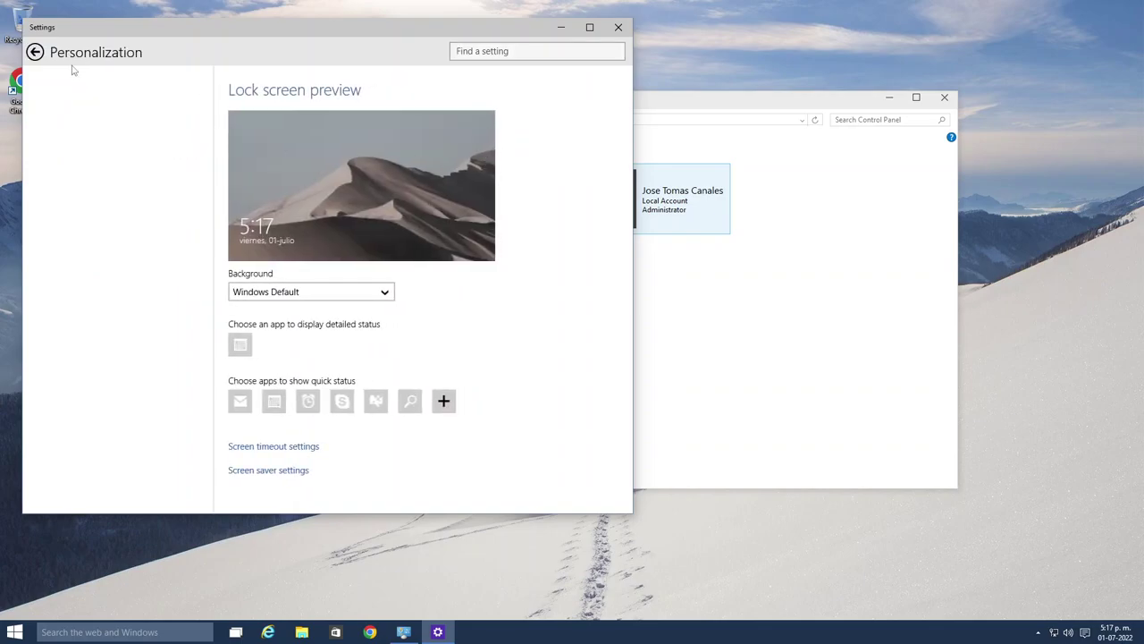
pyautogui.click(35, 52)
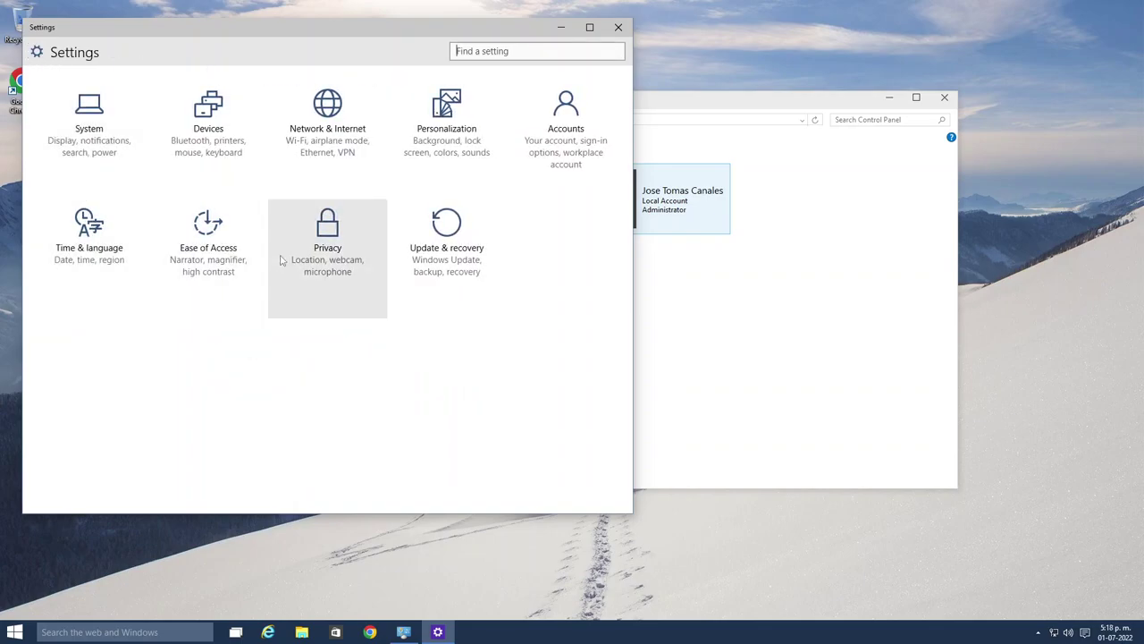
# Look through every Privacy settings page from General to Speech, inking, & typing, and close Settings
pyautogui.click(356, 223)
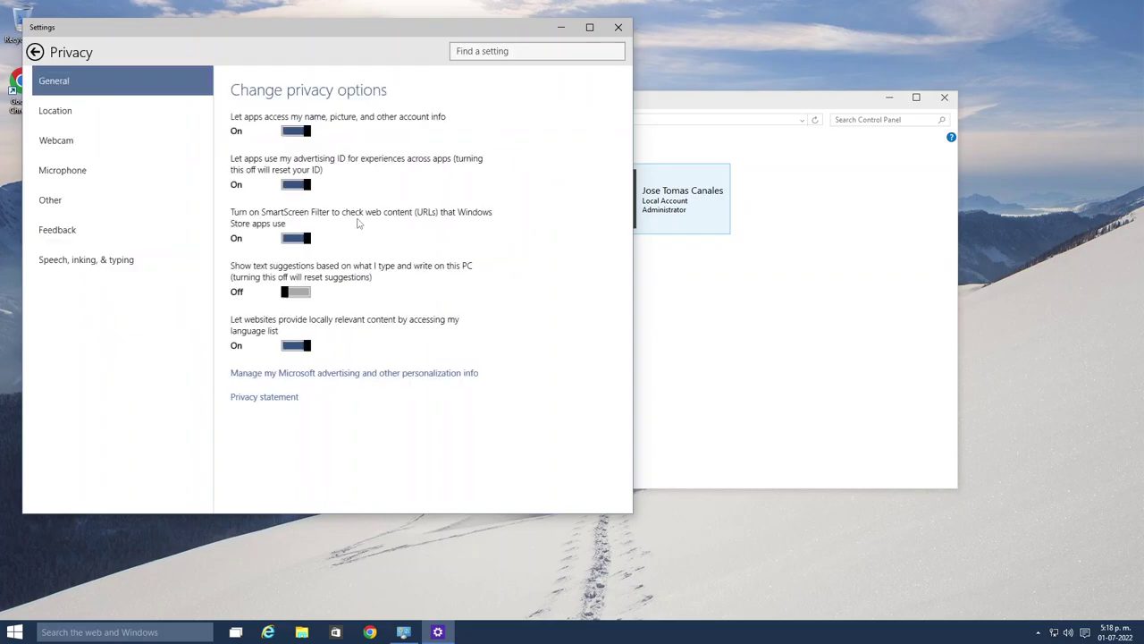
pyautogui.click(127, 112)
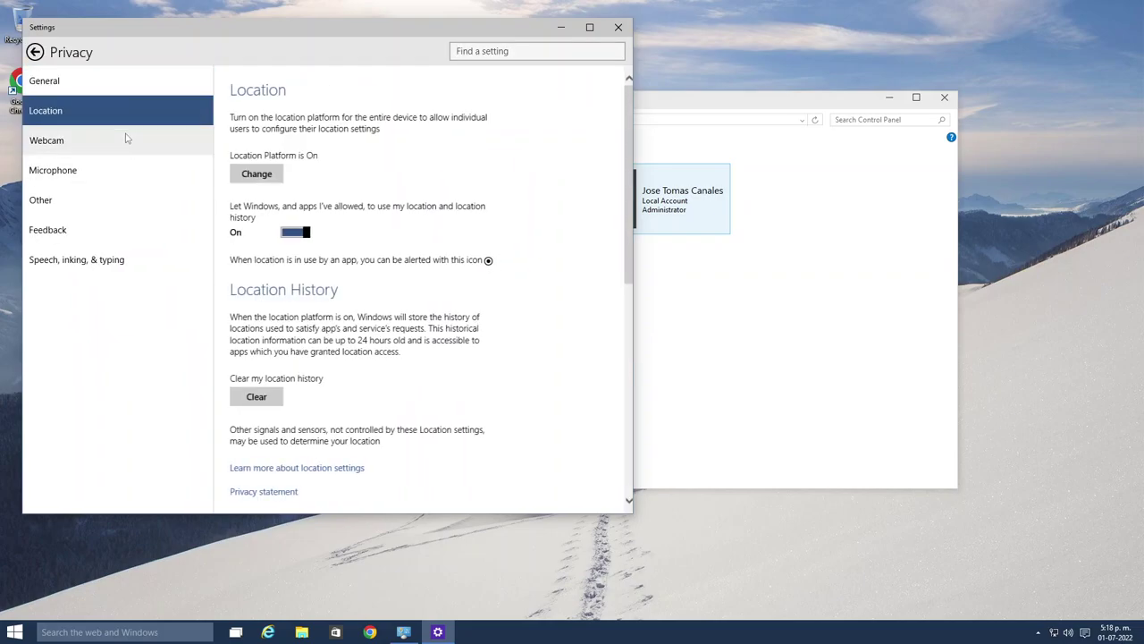
pyautogui.click(125, 139)
pyautogui.click(120, 171)
pyautogui.click(117, 200)
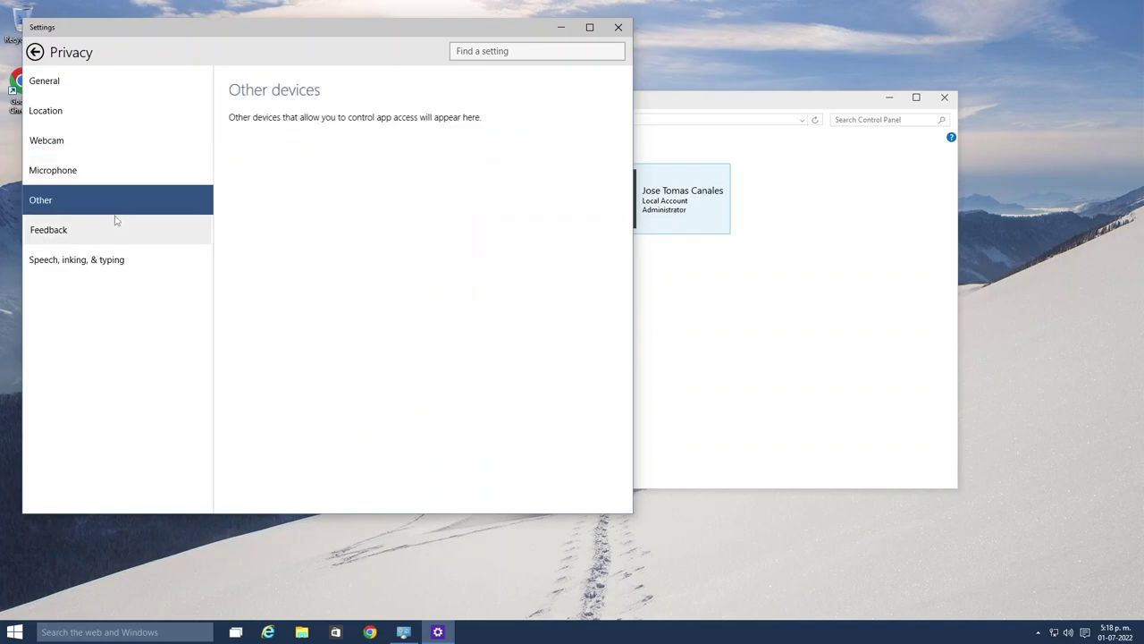
pyautogui.click(115, 225)
pyautogui.click(114, 258)
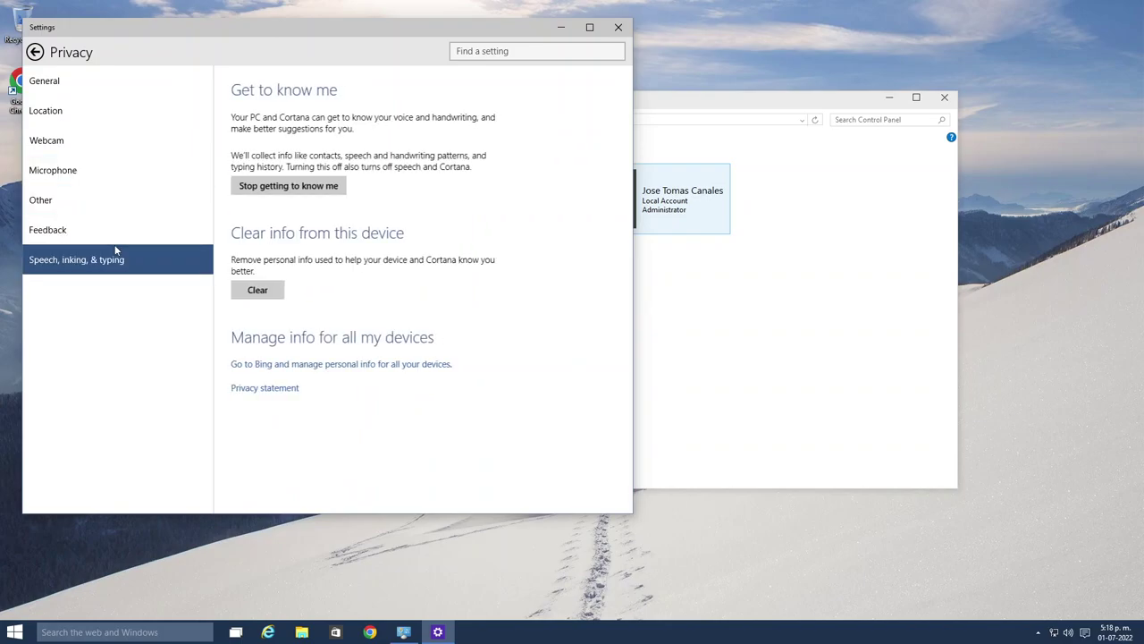
pyautogui.click(618, 27)
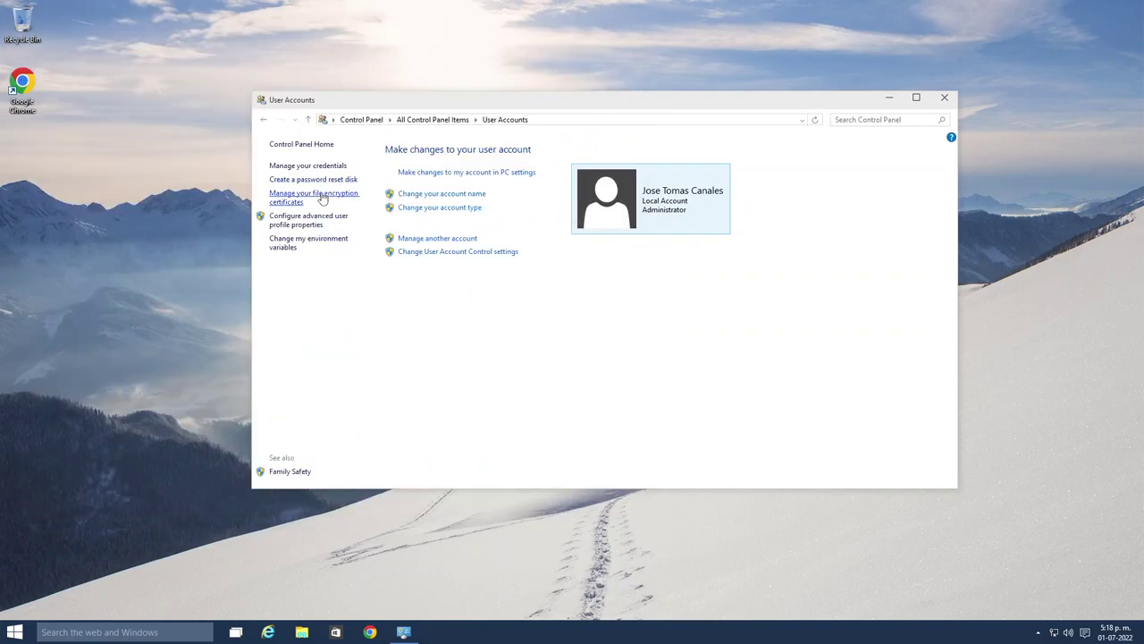
# Return to the full list of Control Panel items and switch its view to Category
pyautogui.click(265, 120)
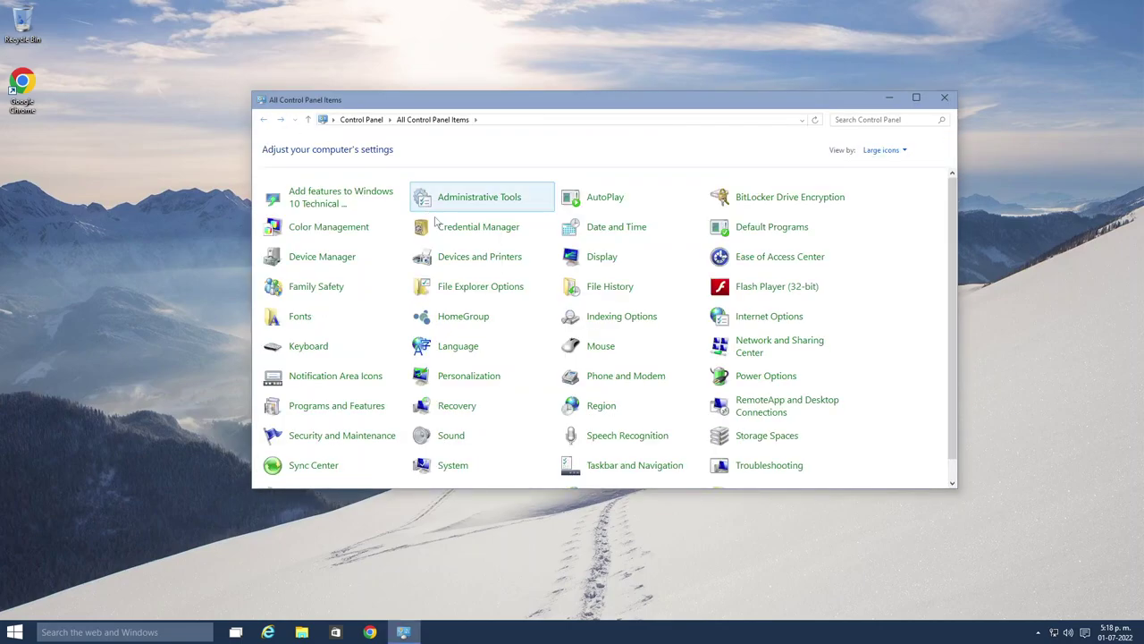
pyautogui.scroll(-1, 436, 224)
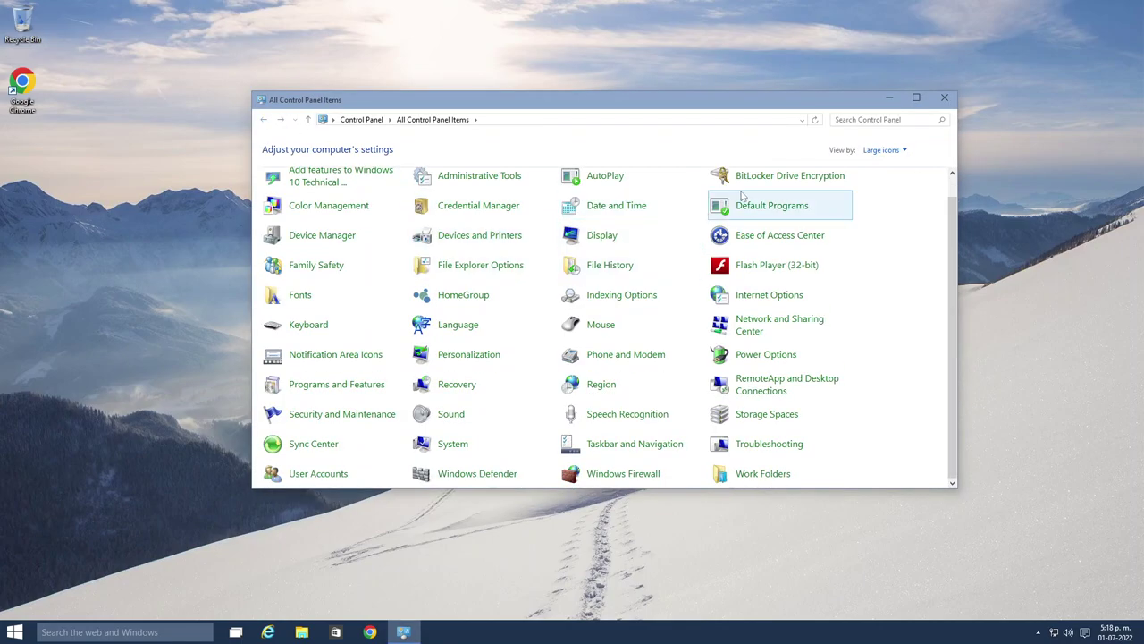
pyautogui.click(881, 150)
pyautogui.click(871, 165)
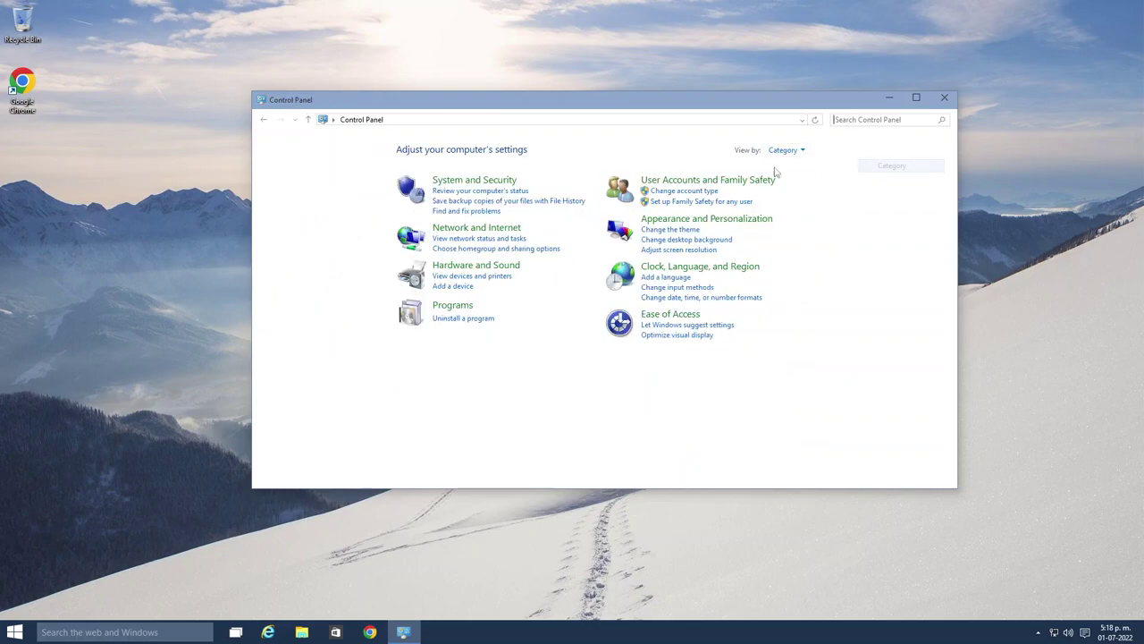
# Select Microsoft OneDrive in the installed programs list and open the dialog for turning Windows features on or off
pyautogui.click(472, 318)
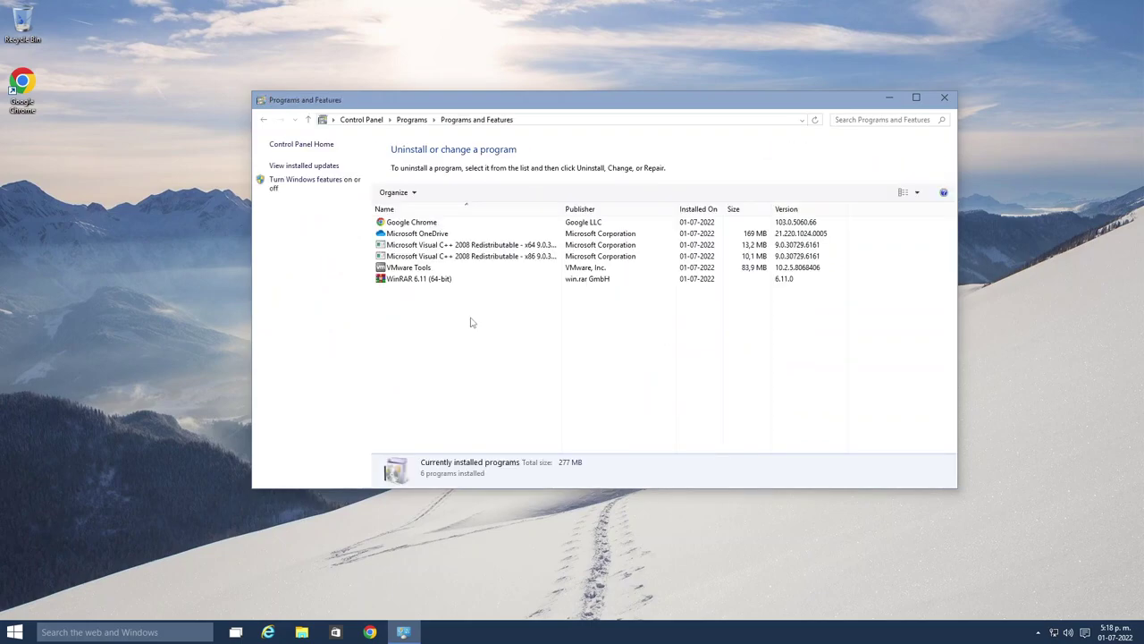
pyautogui.click(447, 234)
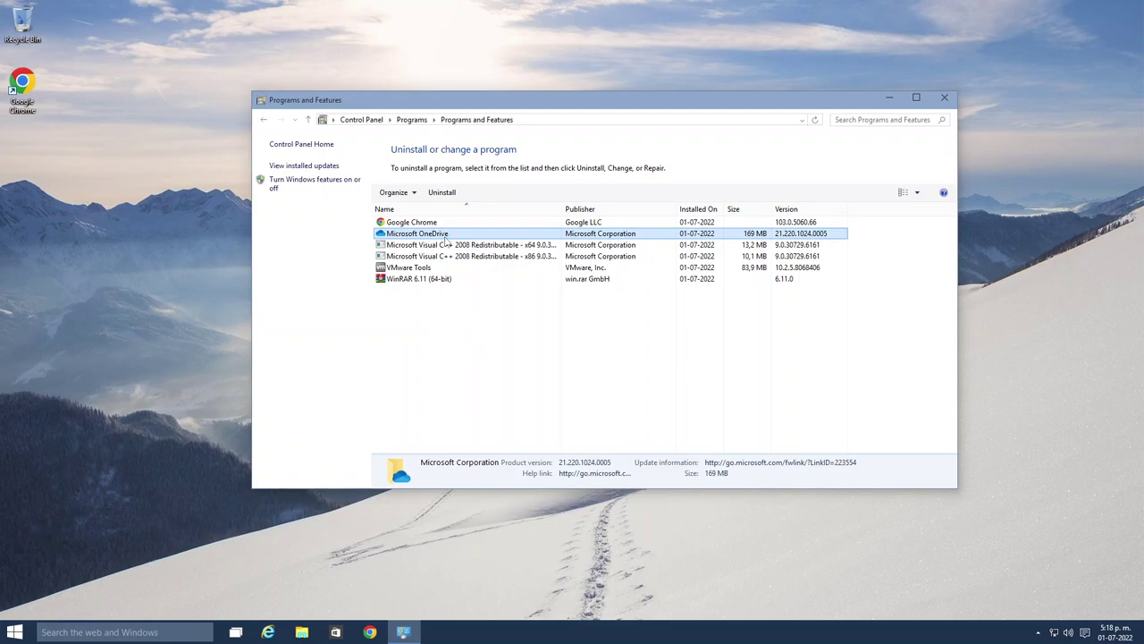
pyautogui.click(341, 186)
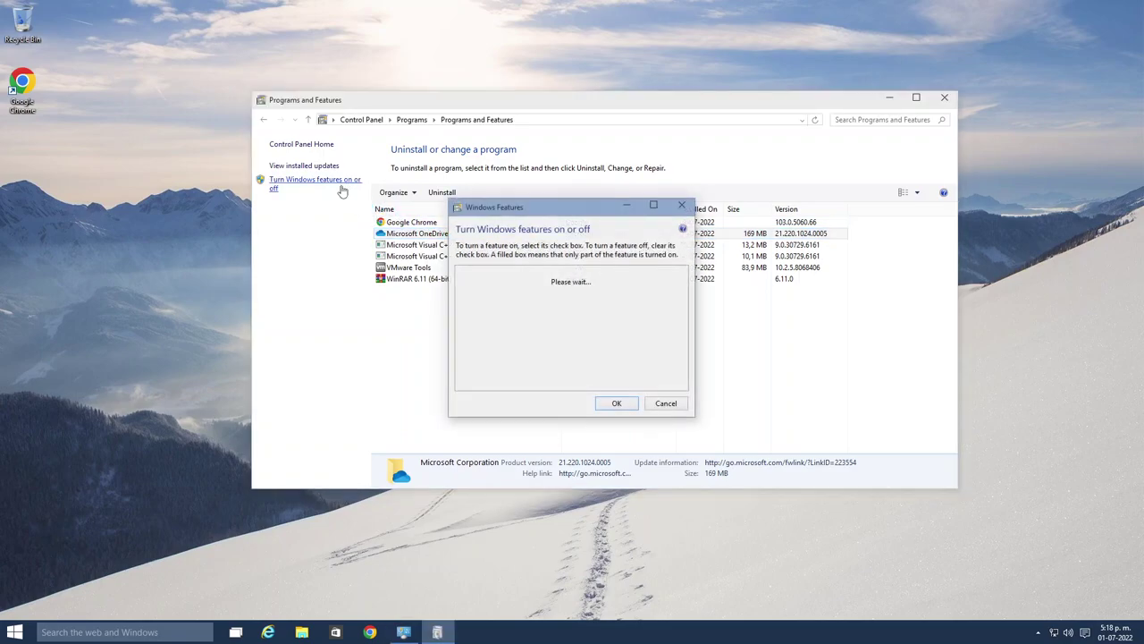
# Move the Windows Features dialog aside and turn off Internet Explorer 11, accepting the confirmation
pyautogui.moveTo(518, 214); pyautogui.dragTo(94, 148)
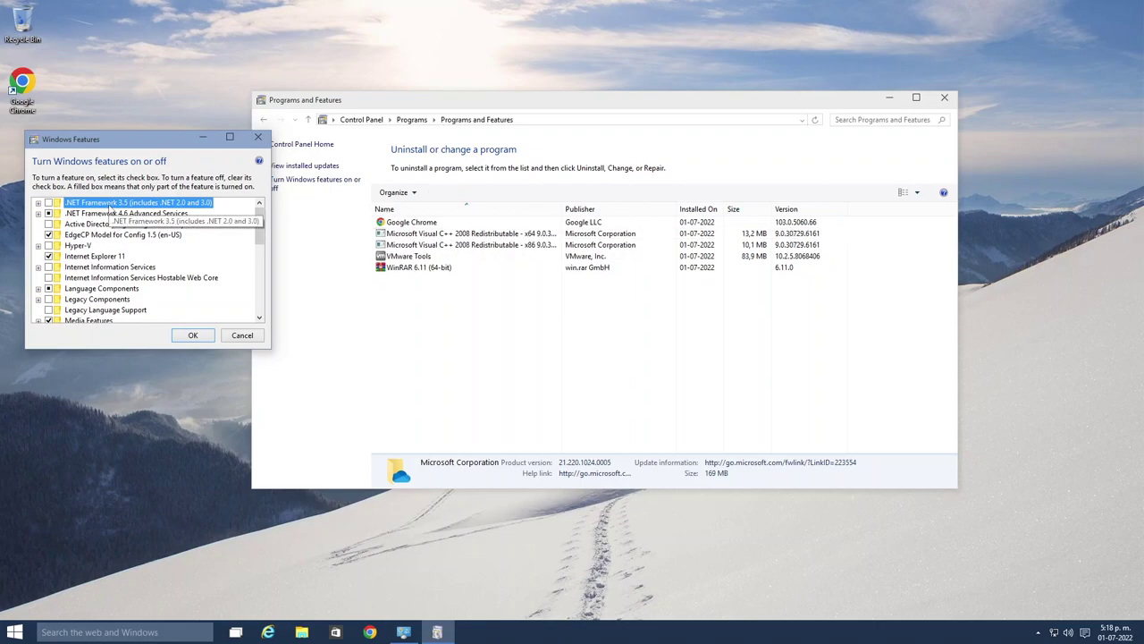
pyautogui.click(50, 256)
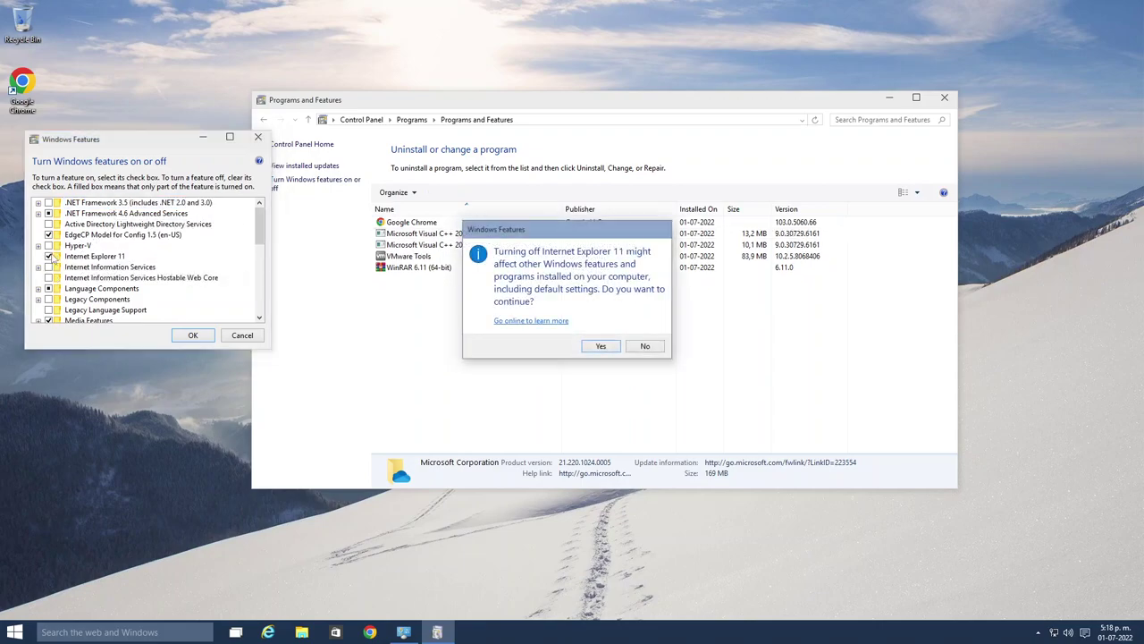
pyautogui.click(593, 345)
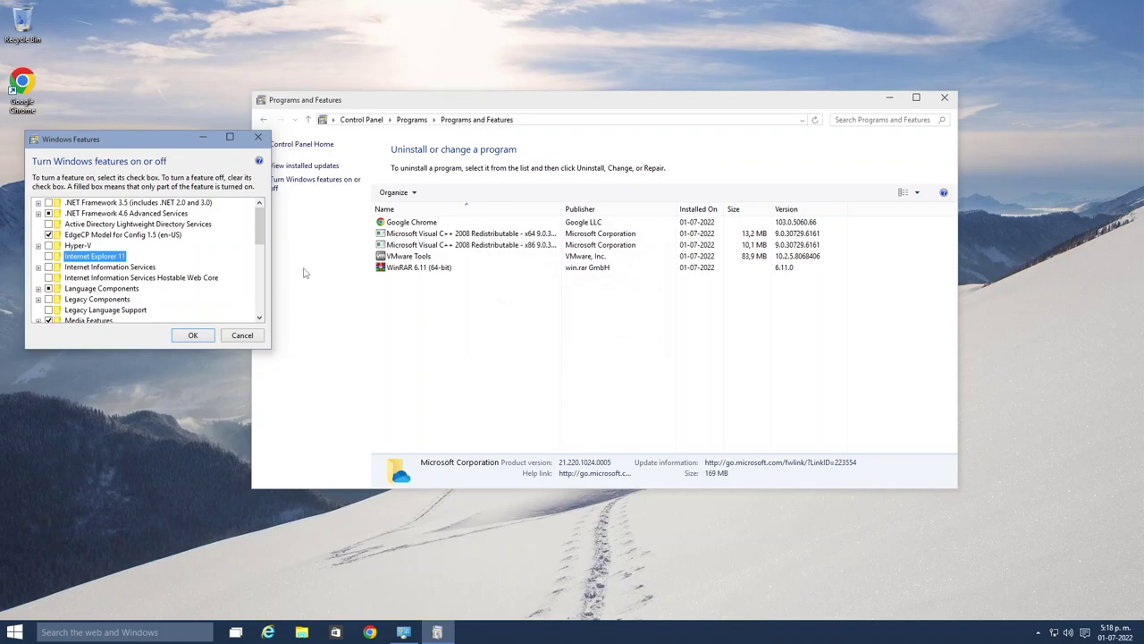
# Turn off XPS Services and Work Folders Client in the Windows features list, declining to turn off XPS Viewer
pyautogui.scroll(-2, 159, 251)
pyautogui.scroll(-4, 140, 264)
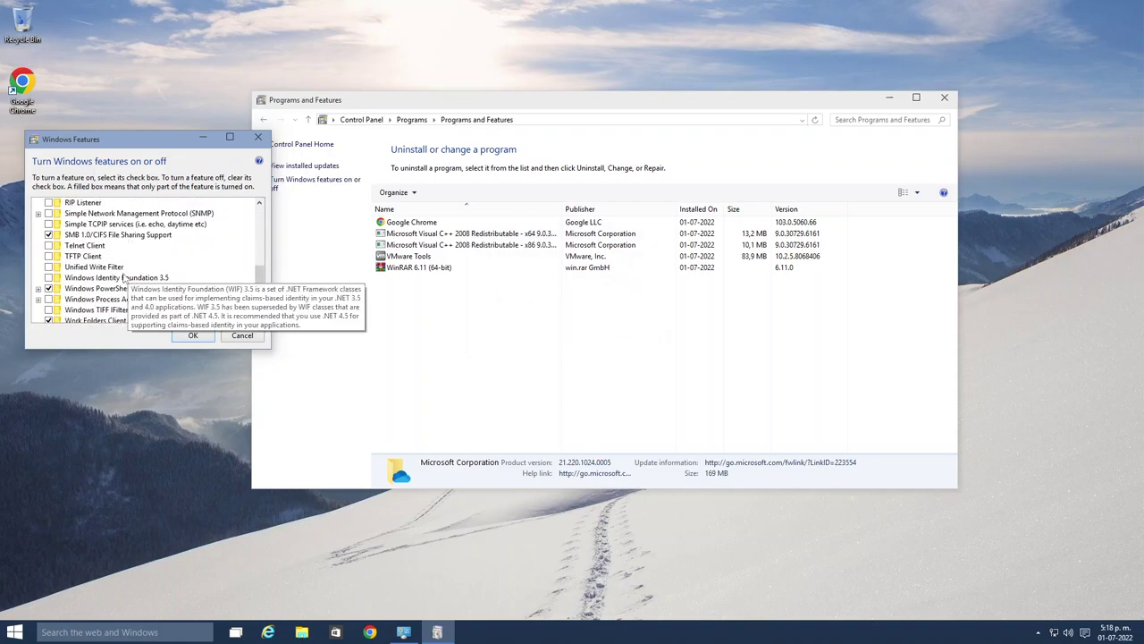
pyautogui.click(49, 310)
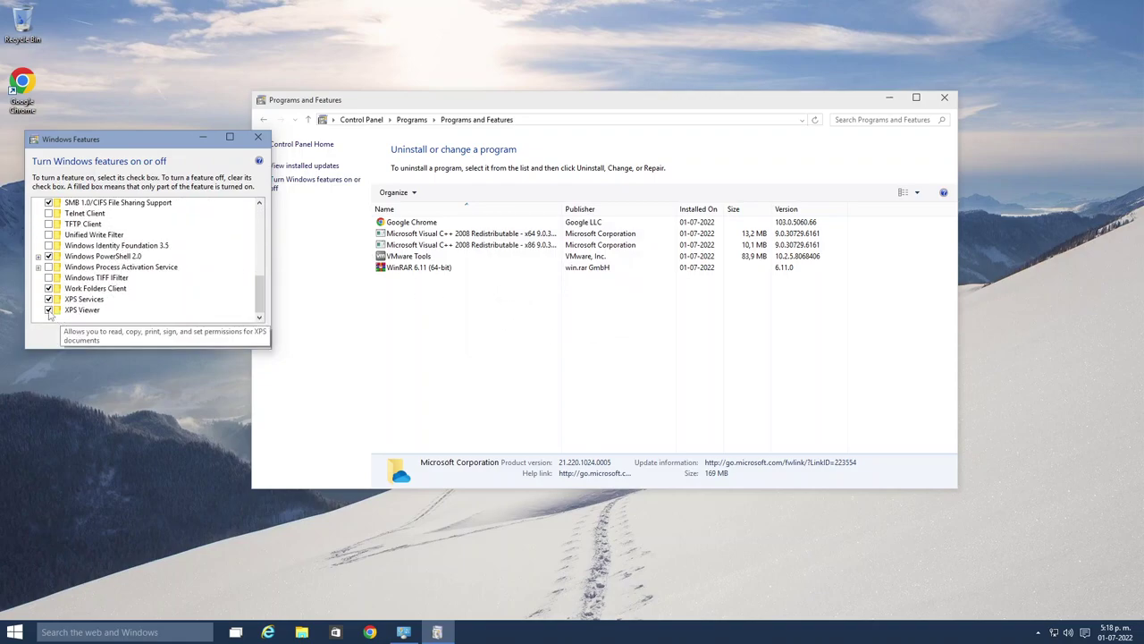
pyautogui.click(633, 347)
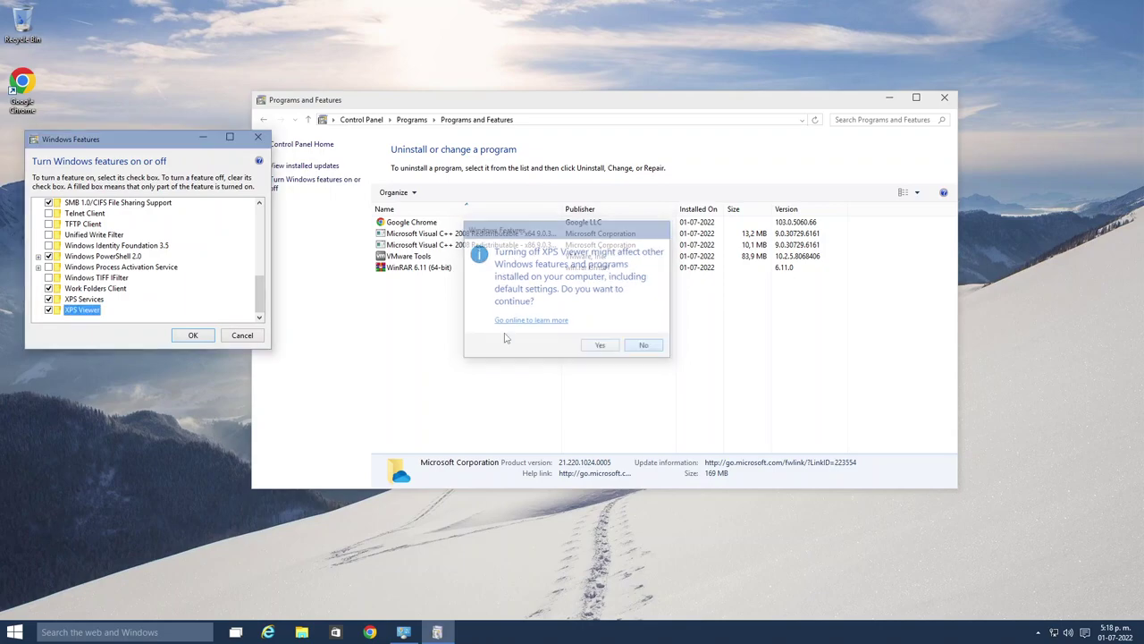
pyautogui.click(55, 291)
pyautogui.click(49, 289)
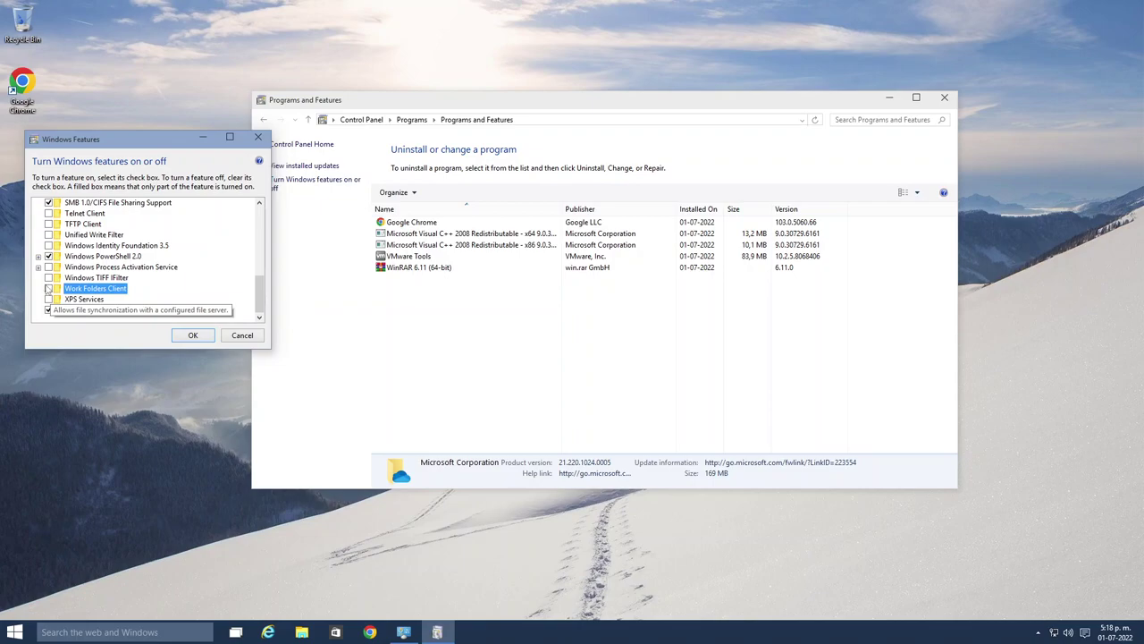
# Apply the Windows feature changes, closing Programs and Features meanwhile, and restart the PC immediately
pyautogui.scroll(3, 55, 288)
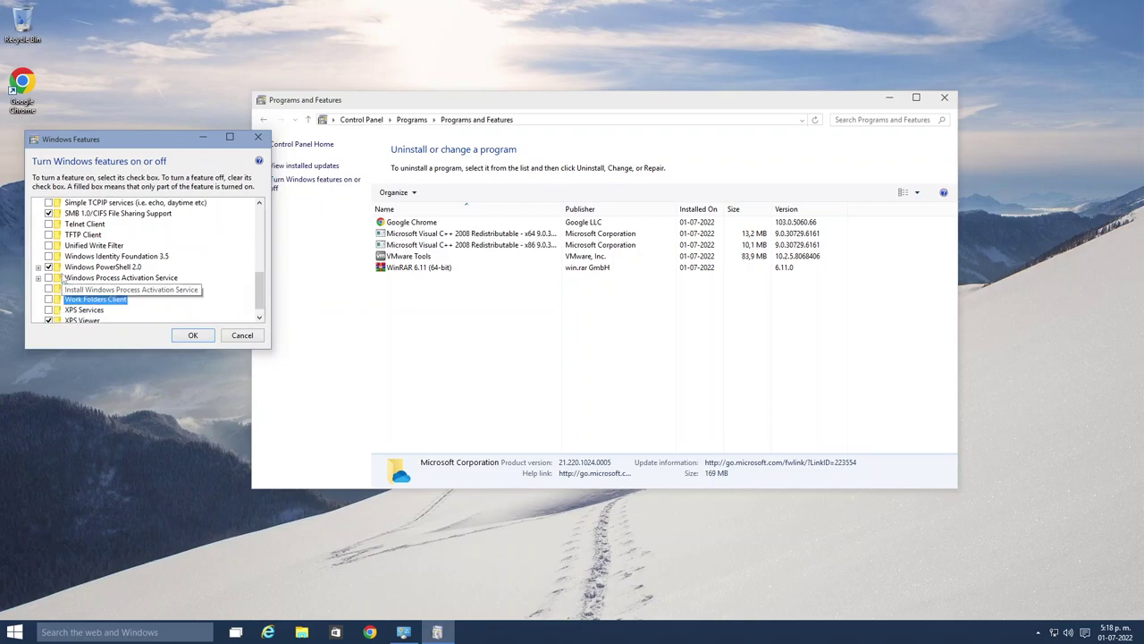
pyautogui.scroll(4, 68, 284)
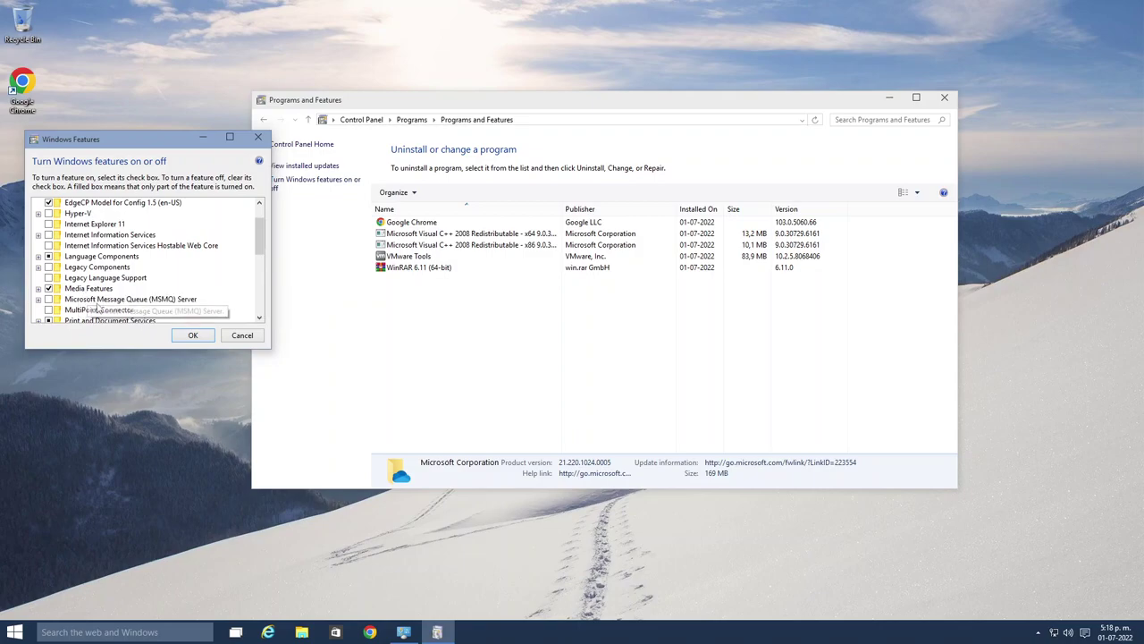
pyautogui.click(199, 336)
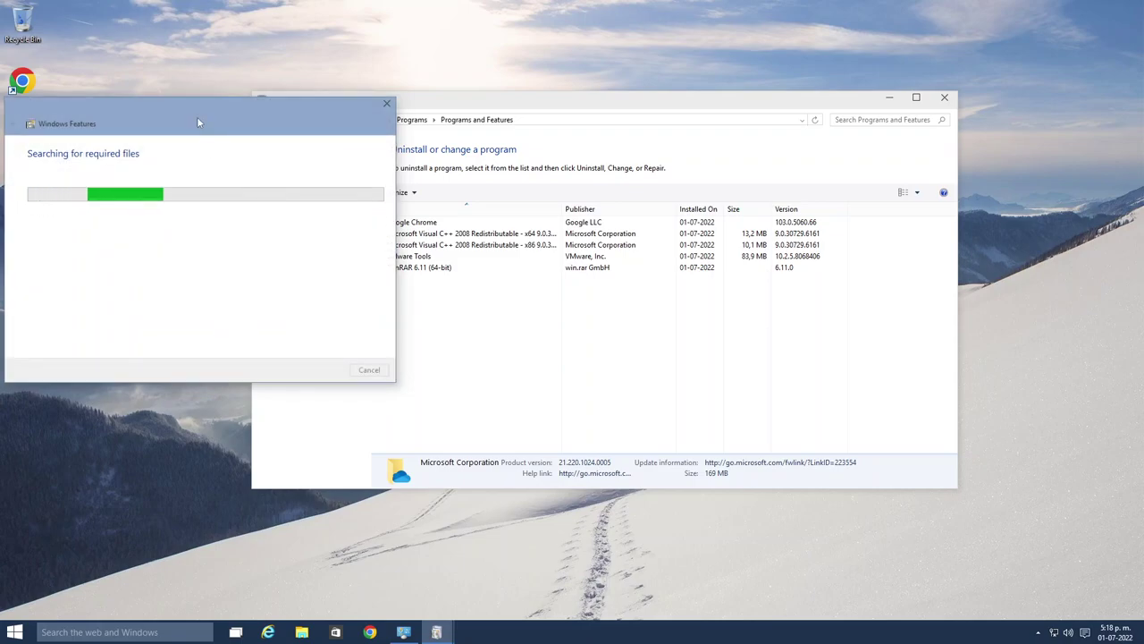
pyautogui.moveTo(197, 116); pyautogui.dragTo(591, 170)
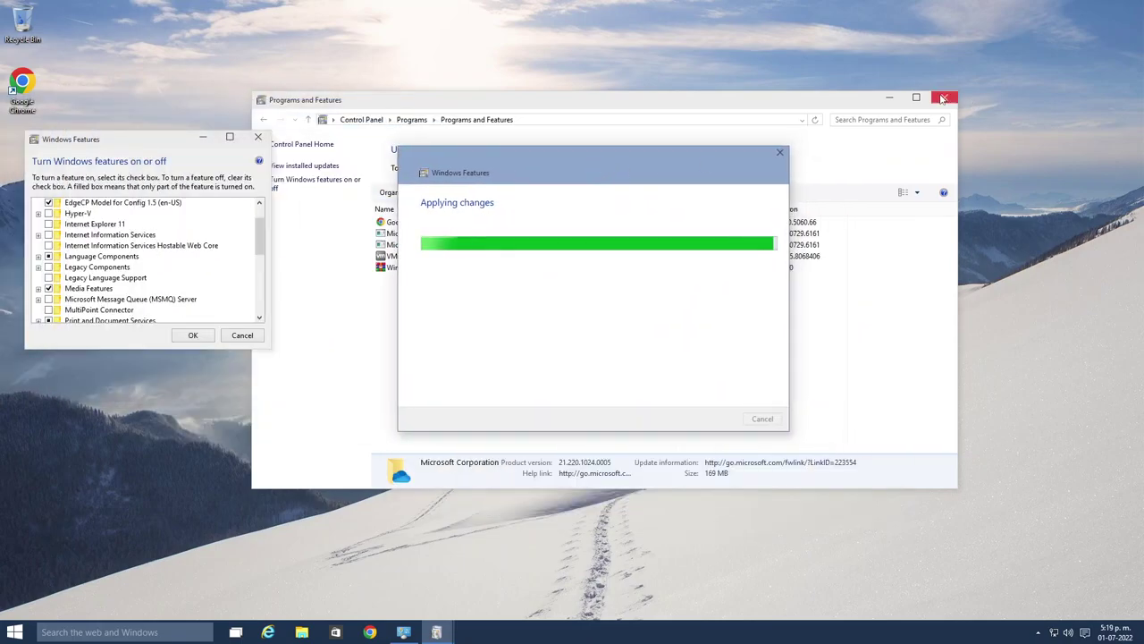
pyautogui.click(945, 98)
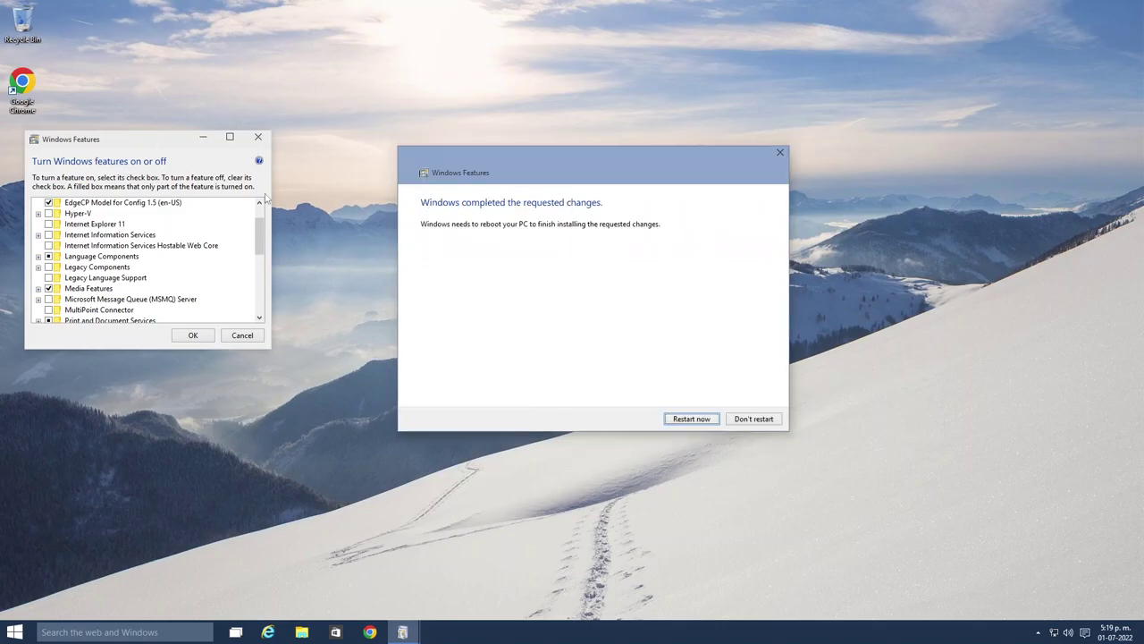
pyautogui.click(688, 419)
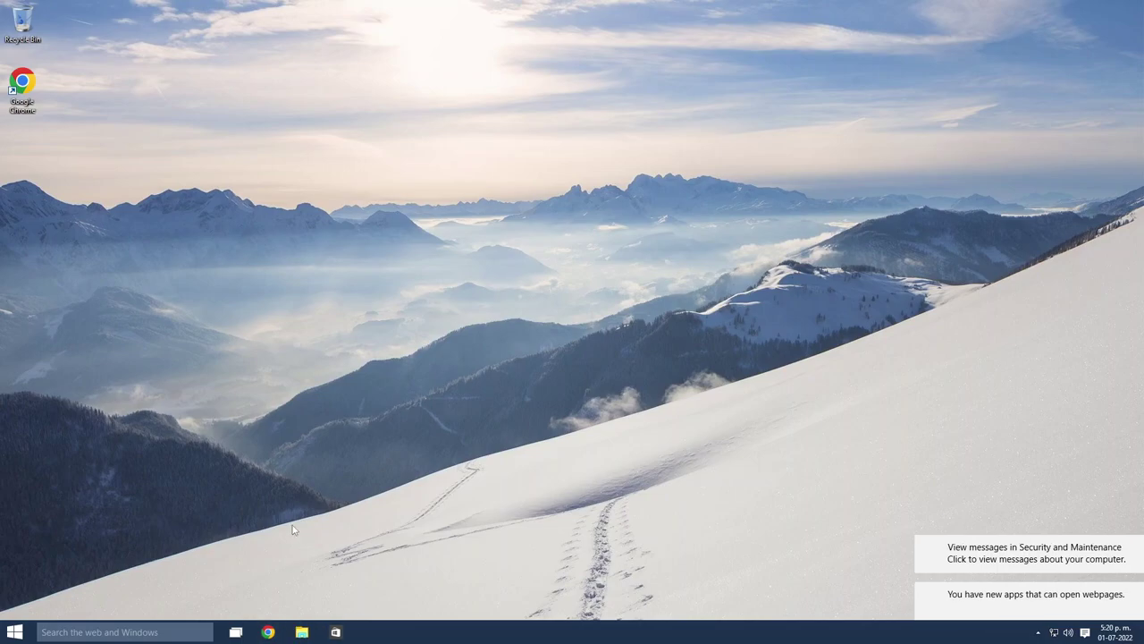
# Launch Notepad through the Run dialog with the command notepad
pyautogui.press('super+r')
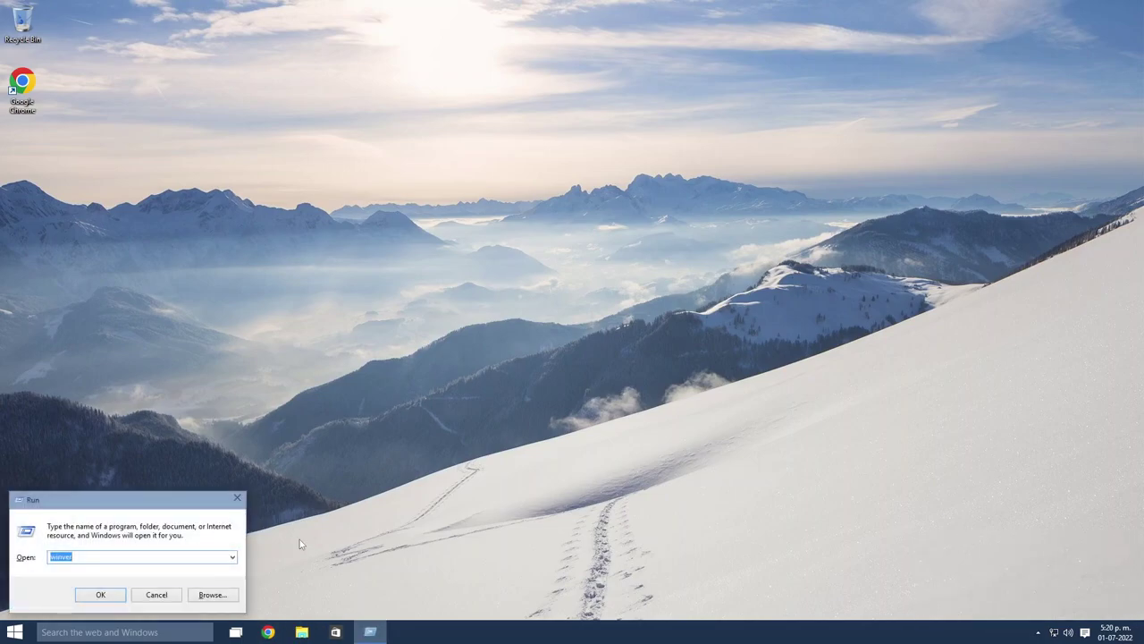
pyautogui.write('notepad')
pyautogui.press('Return')
# Write "that windows 7 startup sound from 2009" in the empty Notepad document and close it without saving
pyautogui.write('t')
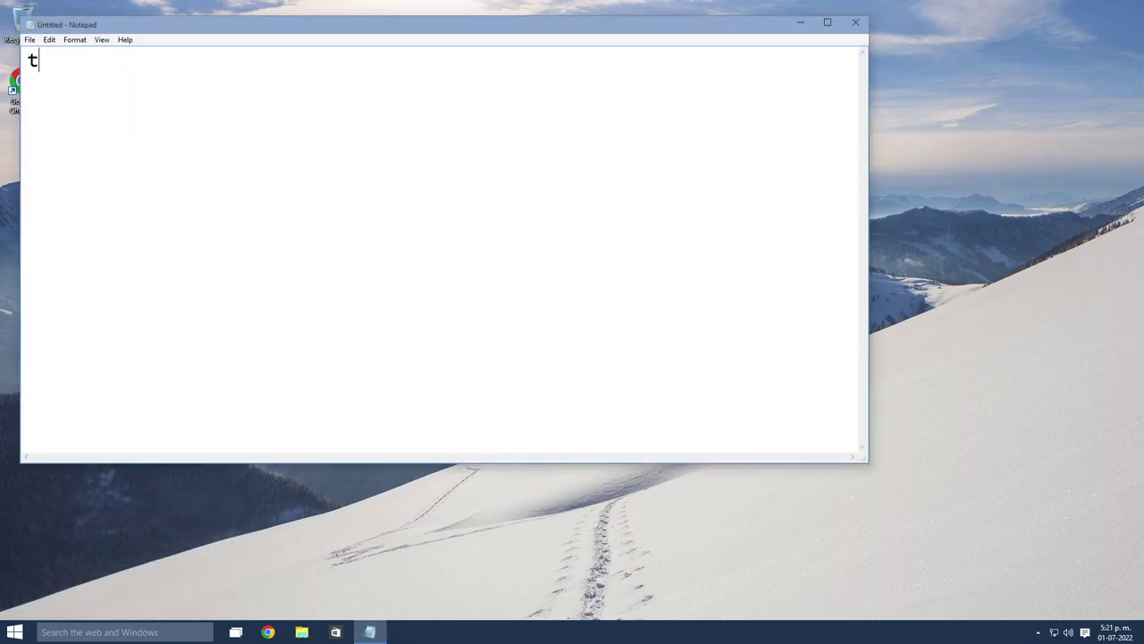
pyautogui.write('hat windwos')
pyautogui.press('BackSpace')
pyautogui.press('BackSpace')
pyautogui.press('BackSpace')
pyautogui.press('BackSpace')
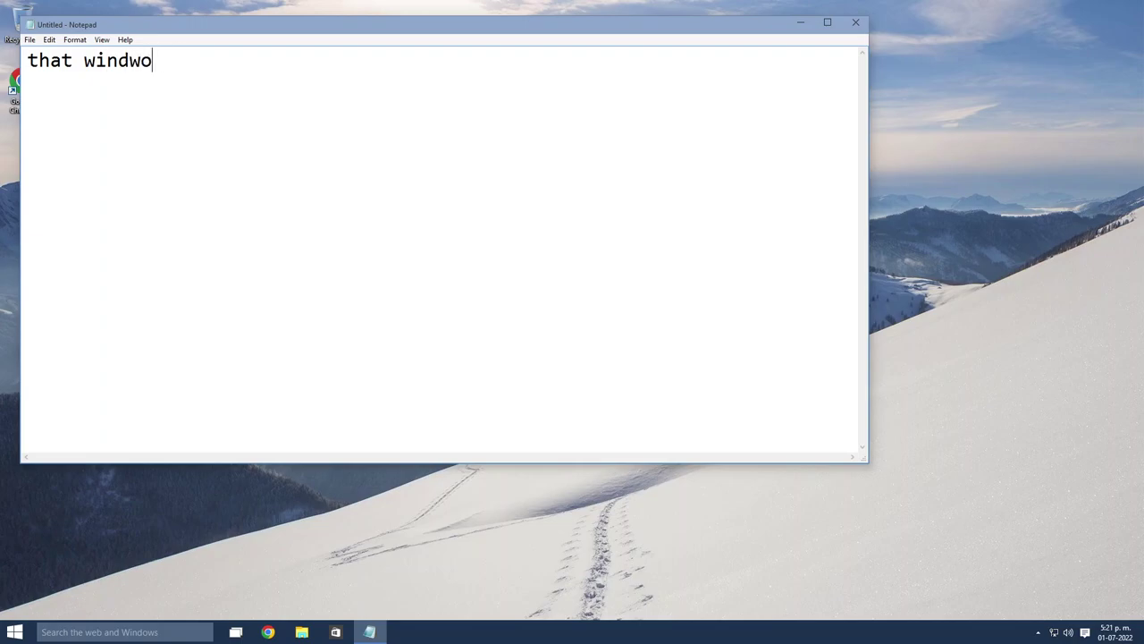
pyautogui.write('ows 7 star')
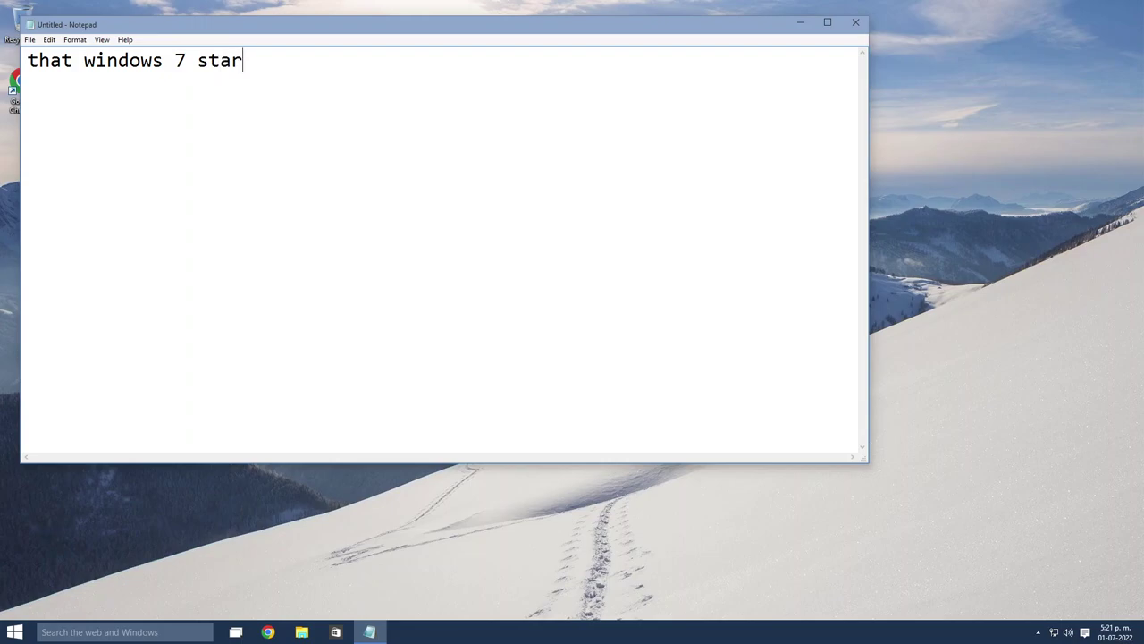
pyautogui.press('BackSpace')
pyautogui.write('t')
pyautogui.press('BackSpace')
pyautogui.write('rtup sound')
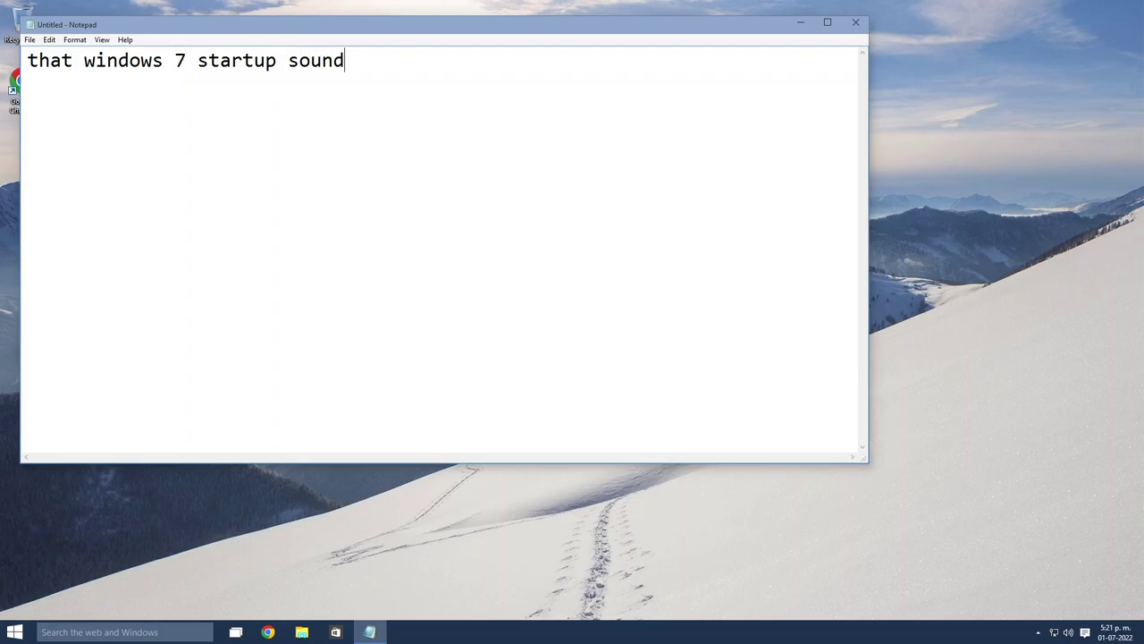
pyautogui.write(' from 2009')
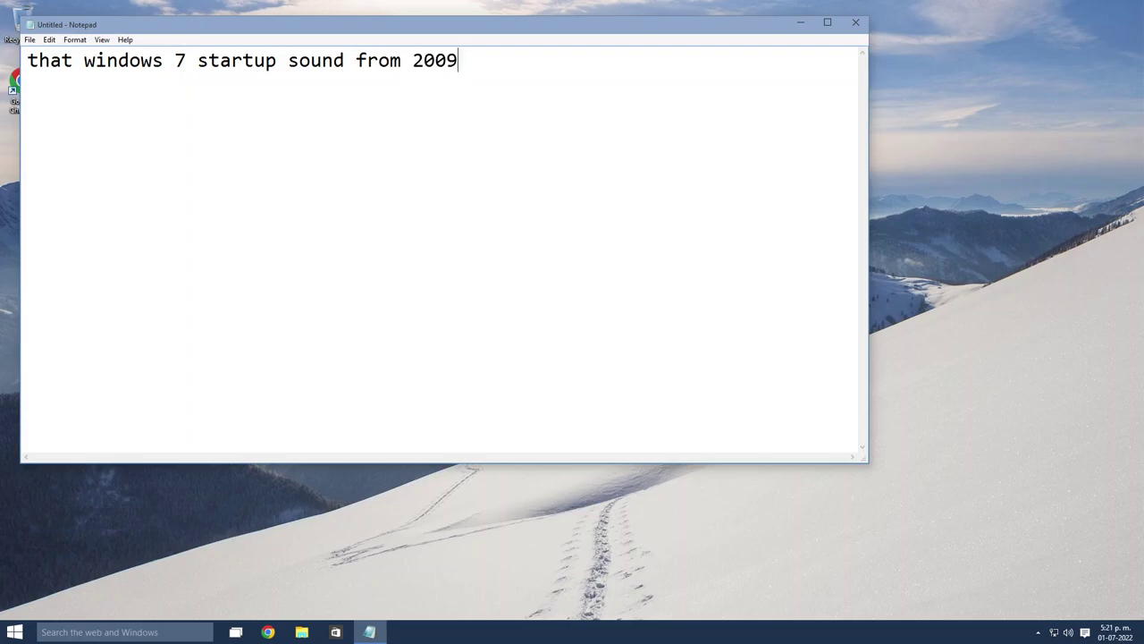
pyautogui.click(855, 22)
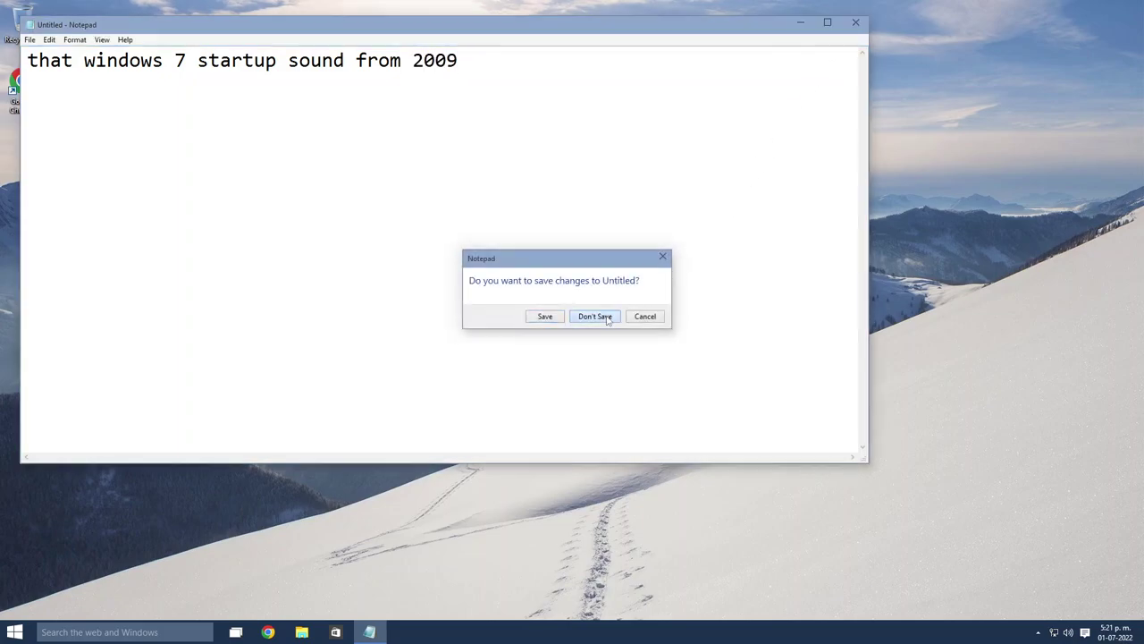
pyautogui.click(595, 318)
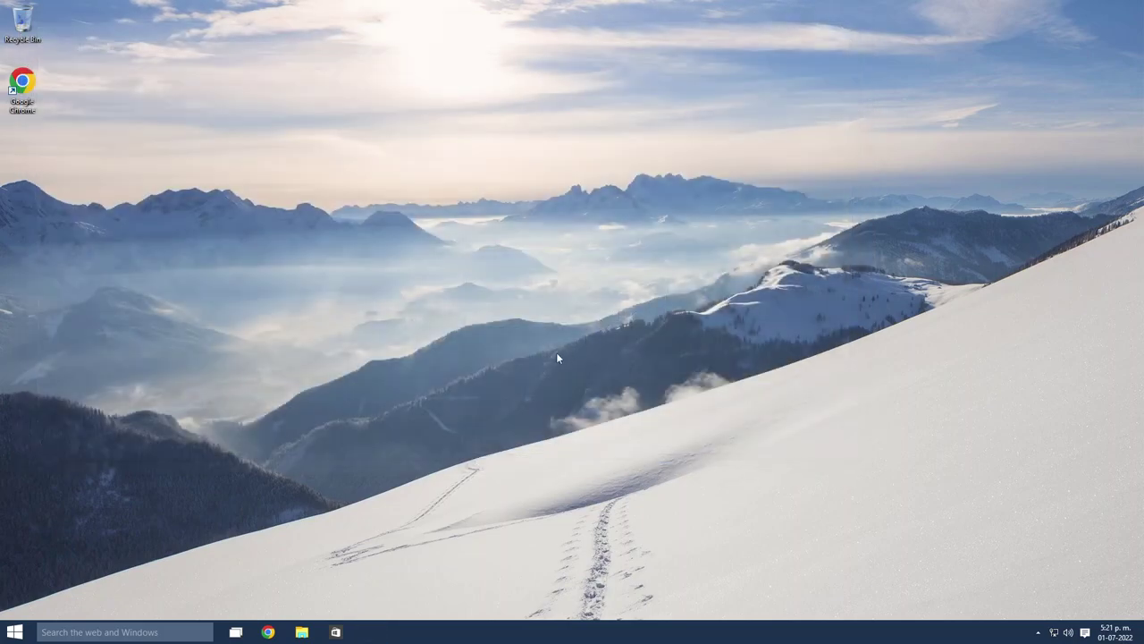
# Switch to Google Chrome and search Google for "chilled windows exe"
pyautogui.click(267, 632)
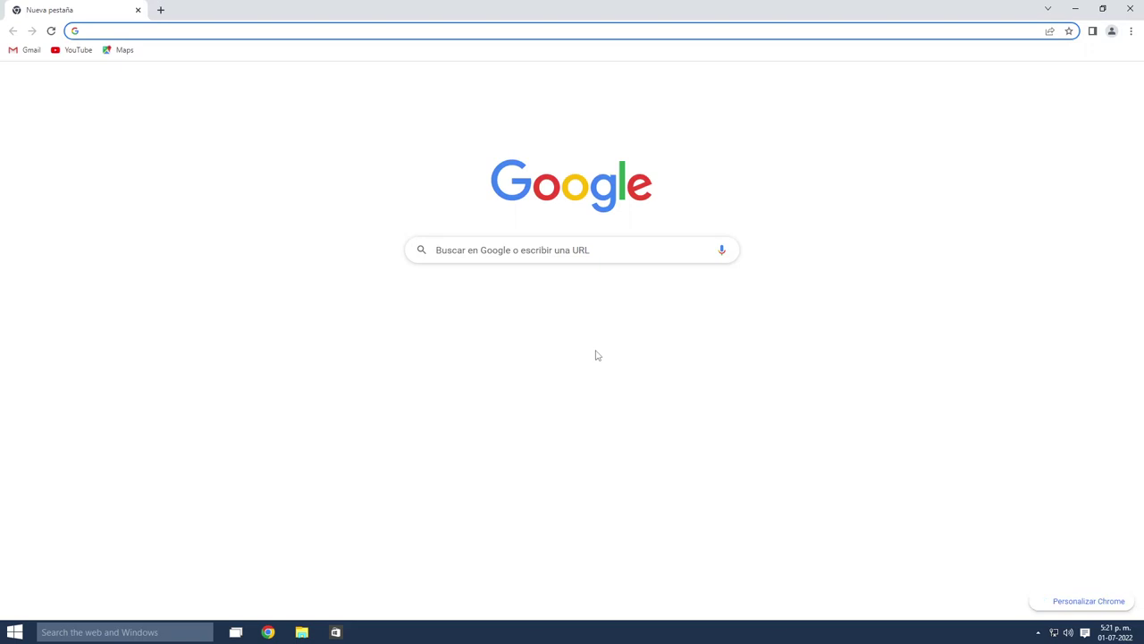
pyautogui.click(494, 253)
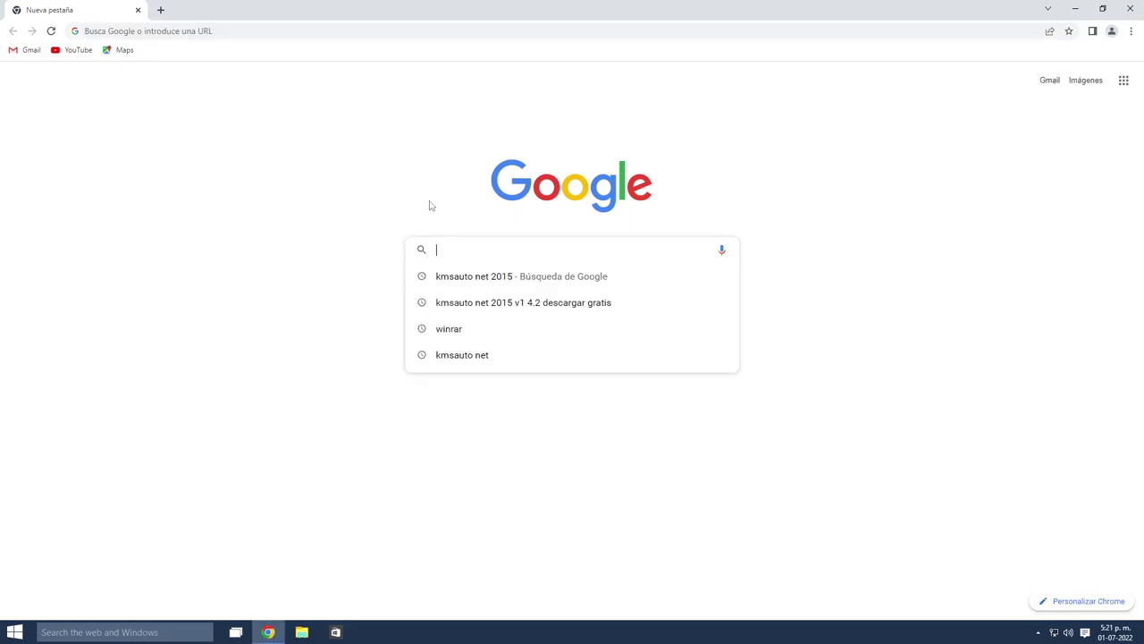
pyautogui.write('chilled')
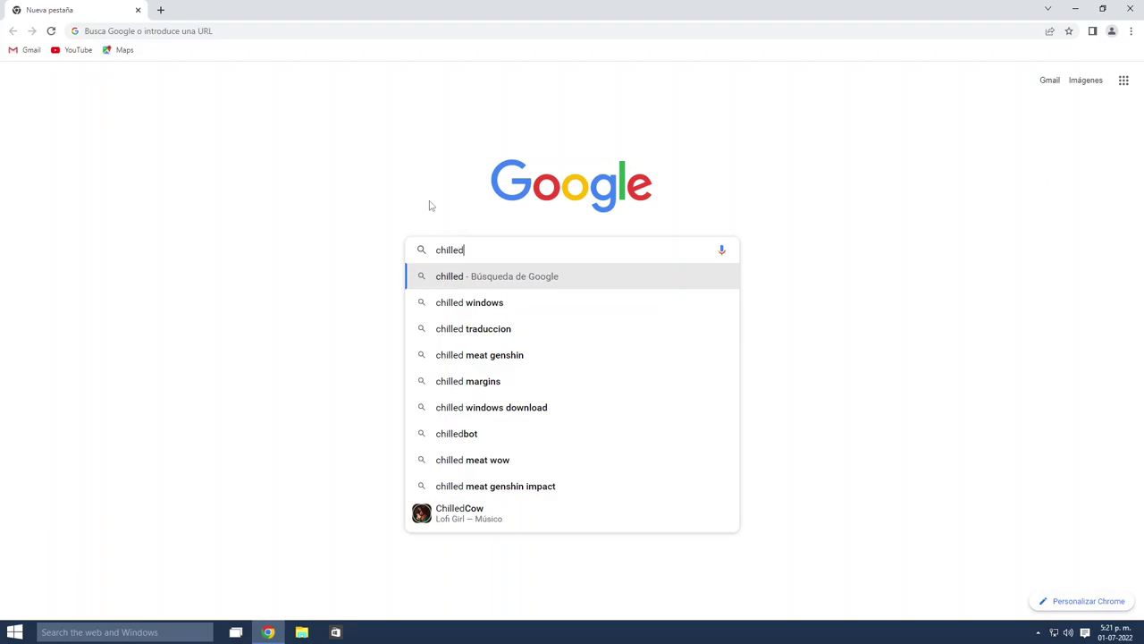
pyautogui.press('Down')
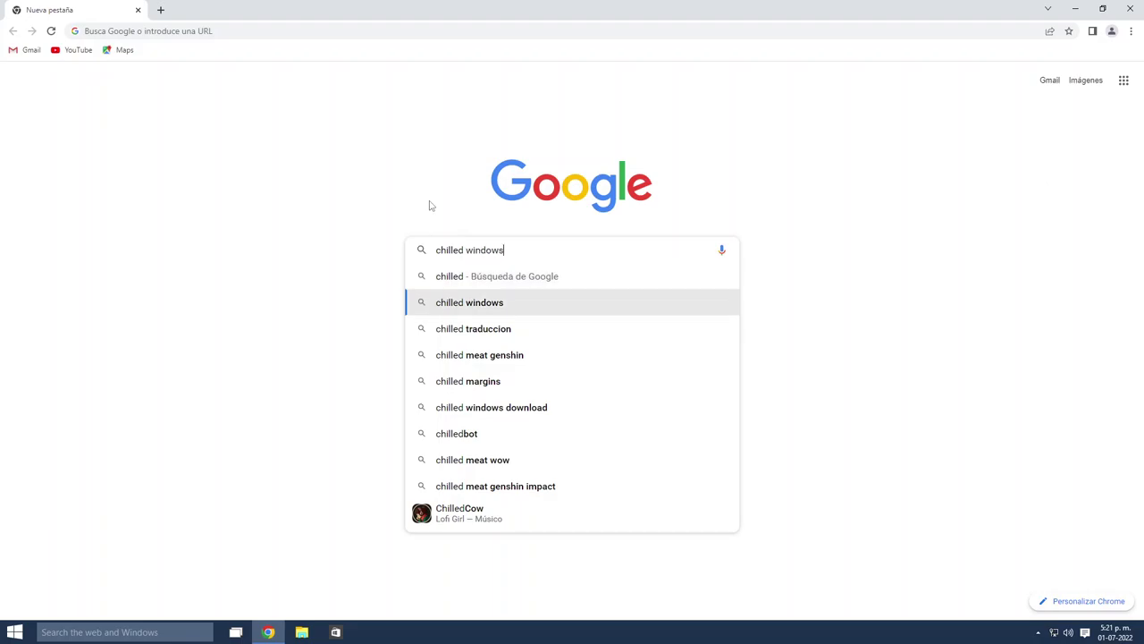
pyautogui.press('Down')
pyautogui.press('Down')
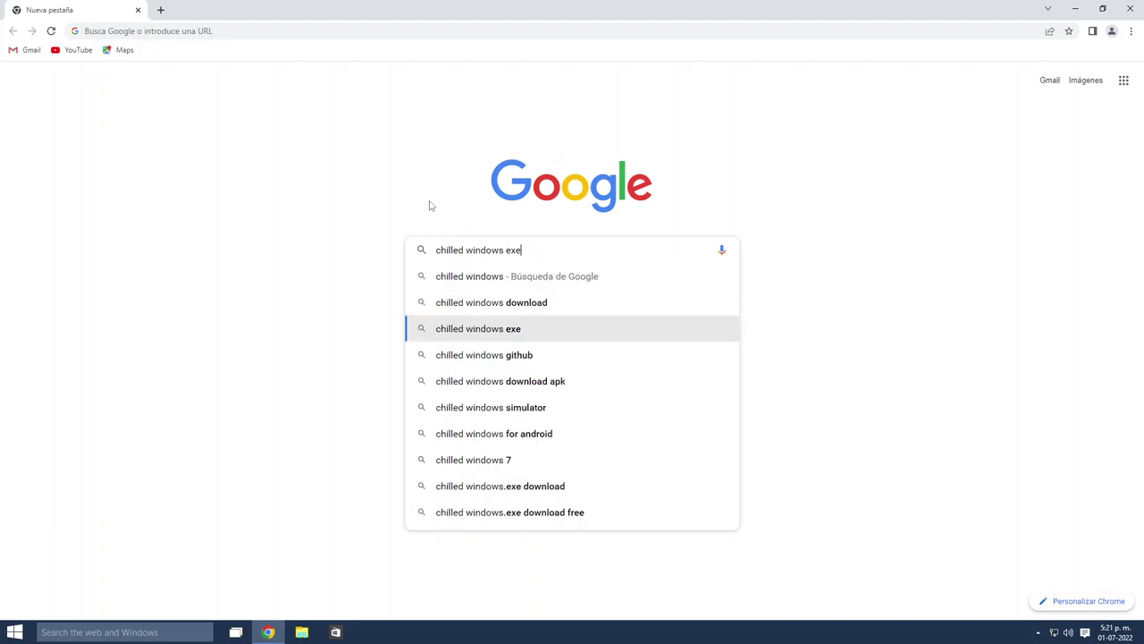
pyautogui.press('Return')
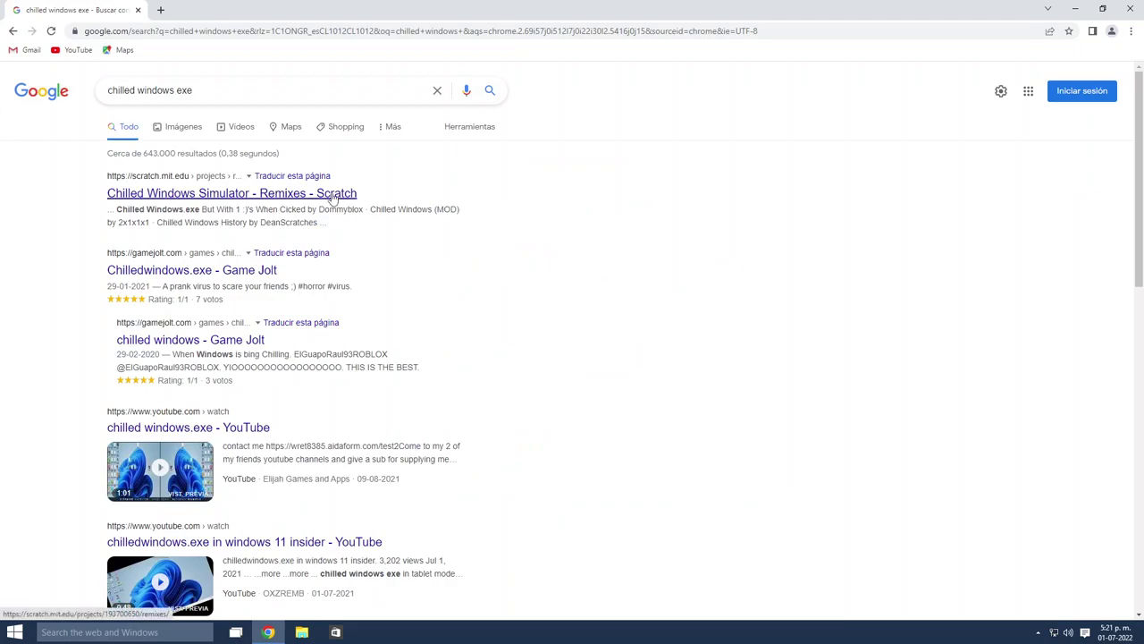
# Download chilledwindows.exe from the Chilledwindows.exe page on Game Jolt and keep the blocked file in the downloads list
pyautogui.click(239, 273)
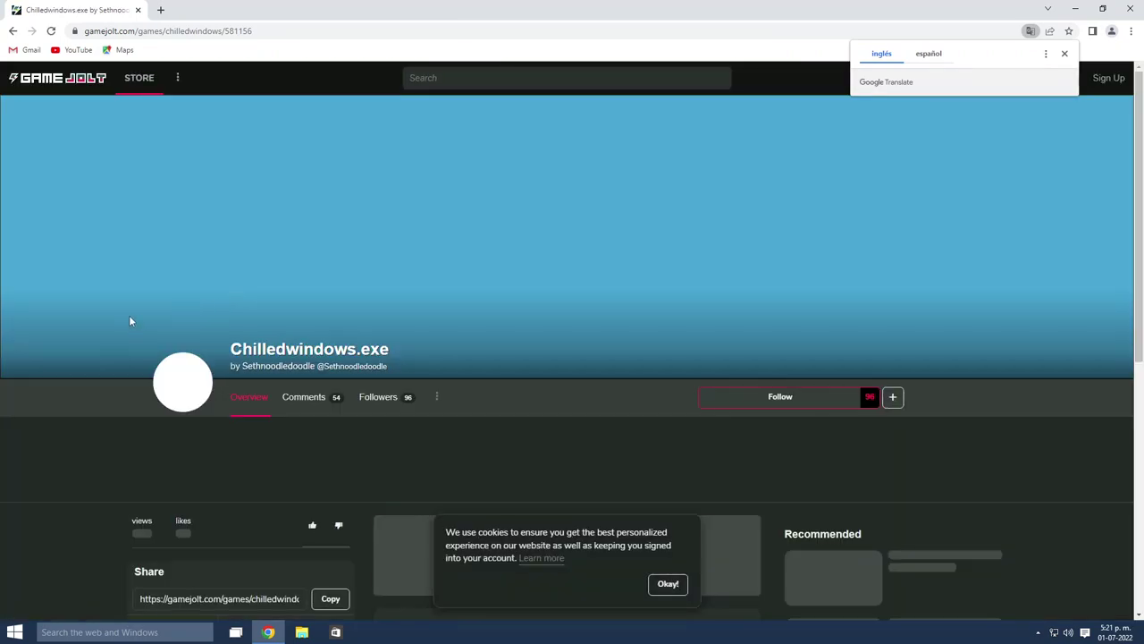
pyautogui.scroll(-2, 127, 334)
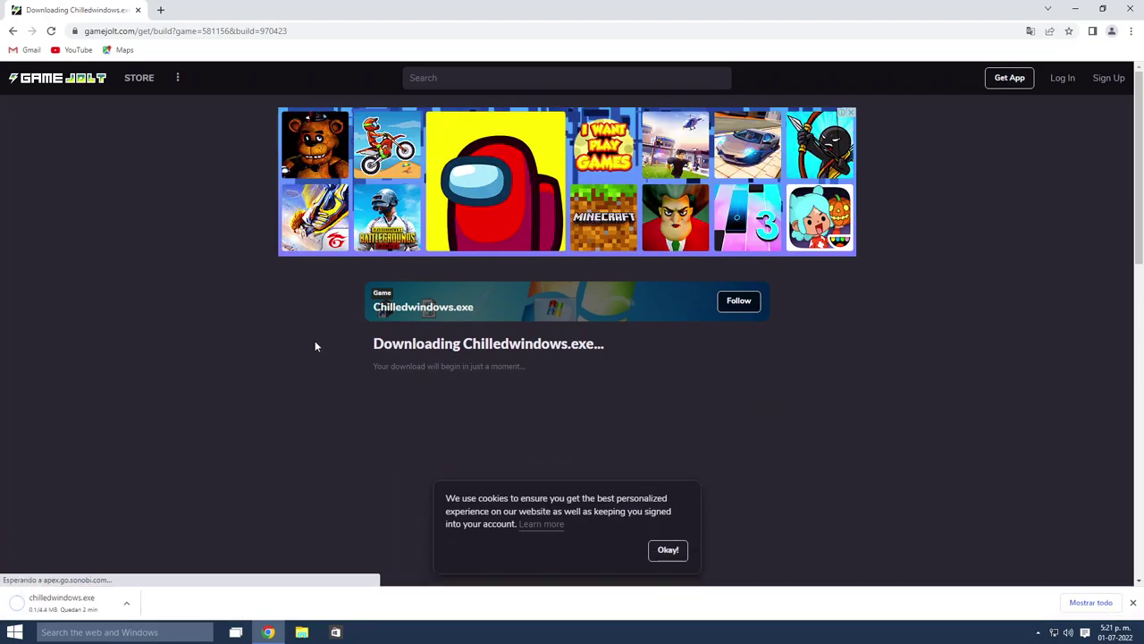
pyautogui.hotkey('ctrl', 'j')
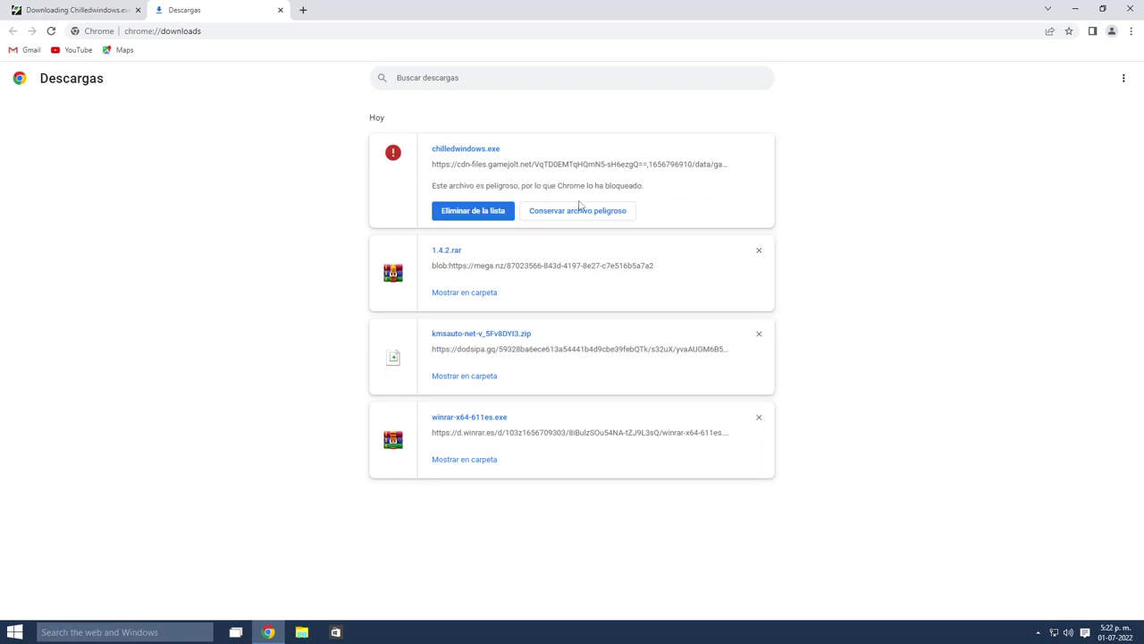
pyautogui.click(579, 210)
pyautogui.click(606, 136)
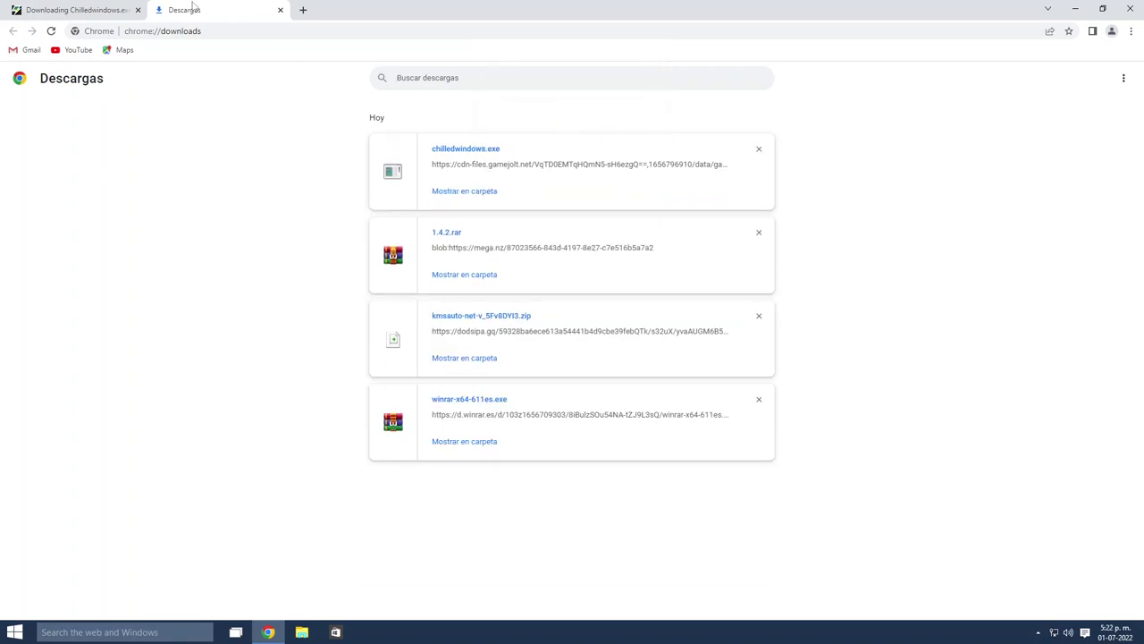
# Close the Game Jolt tab, show chilledwindows.exe in its Downloads folder, and minimize Chrome
pyautogui.click(131, 10)
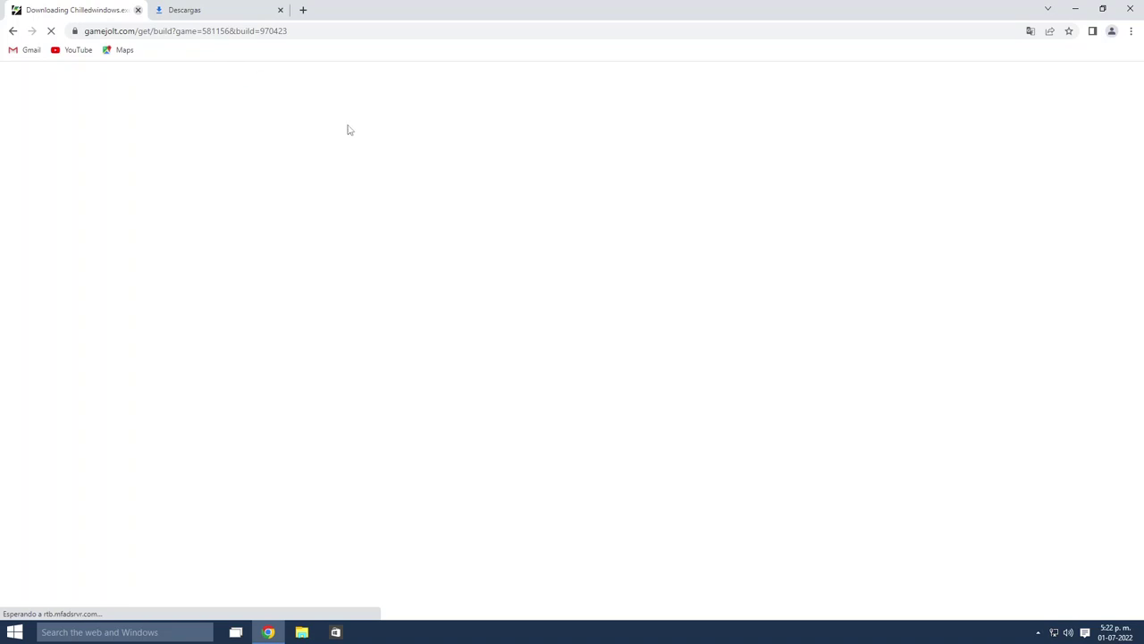
pyautogui.hotkey('ctrl', 'w')
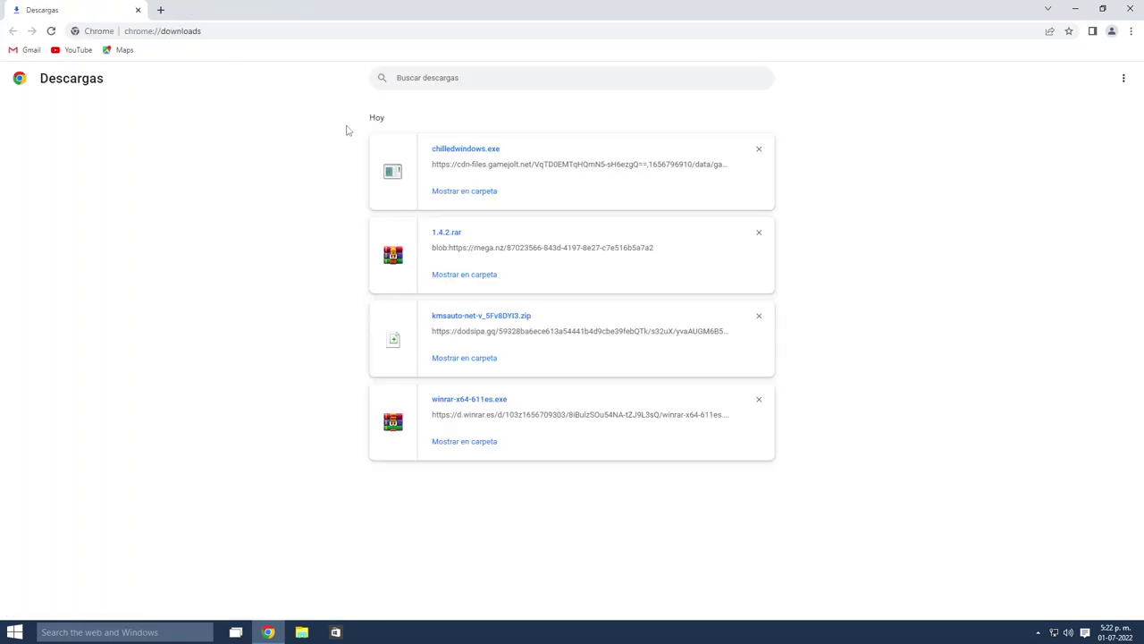
pyautogui.click(441, 193)
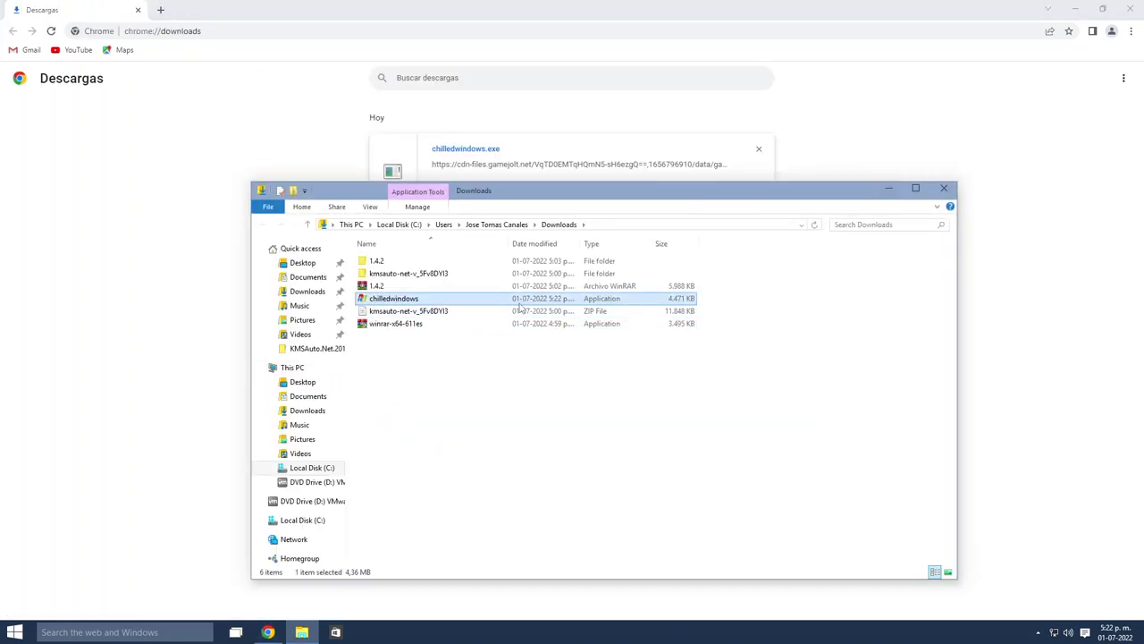
pyautogui.click(1076, 8)
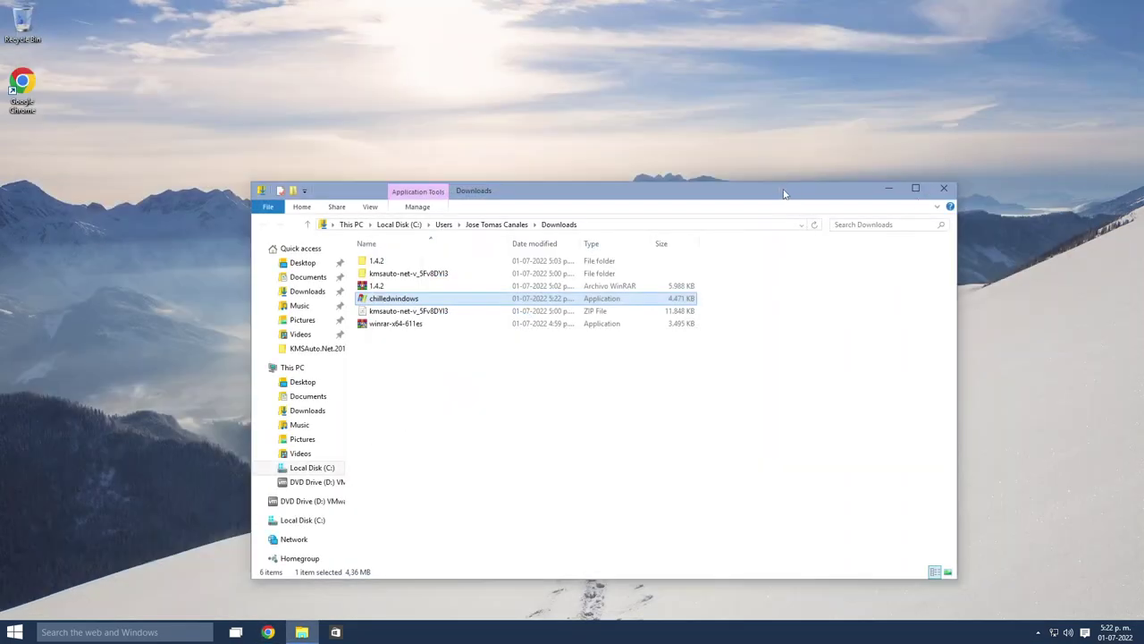
# Move the Downloads window higher on the desktop, minimize it, and open an empty Notepad document
pyautogui.moveTo(784, 192); pyautogui.dragTo(771, 105)
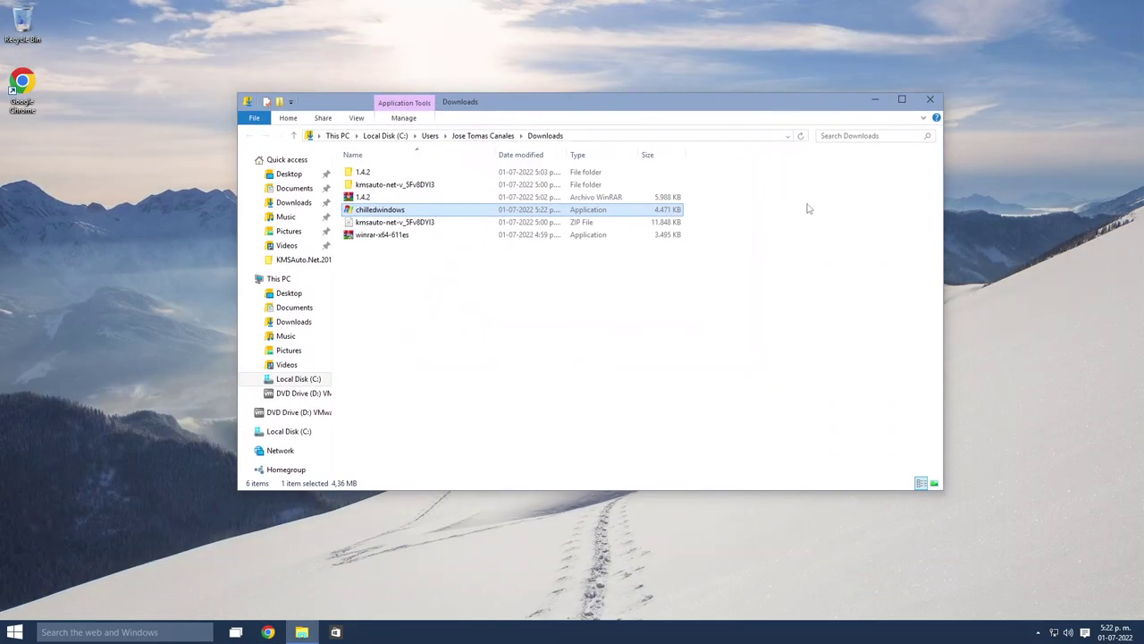
pyautogui.click(874, 100)
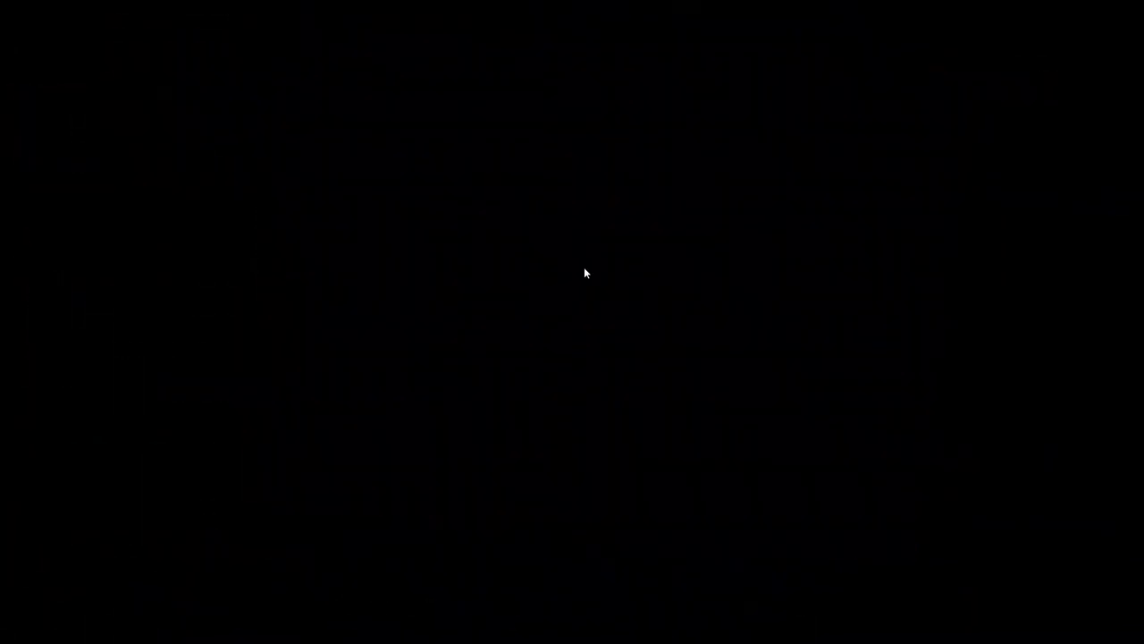
pyautogui.press('super+r')
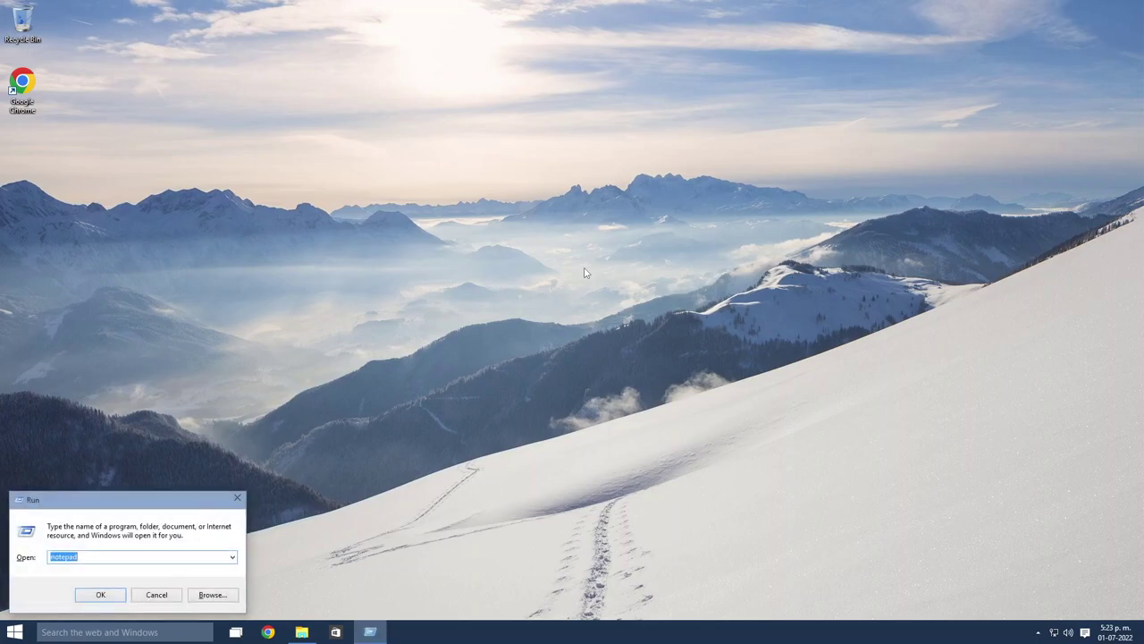
pyautogui.press('Return')
# Write "that chilled windows on windows 10 build 9926 for the first time" in Notepad and close it without saving
pyautogui.write('tha')
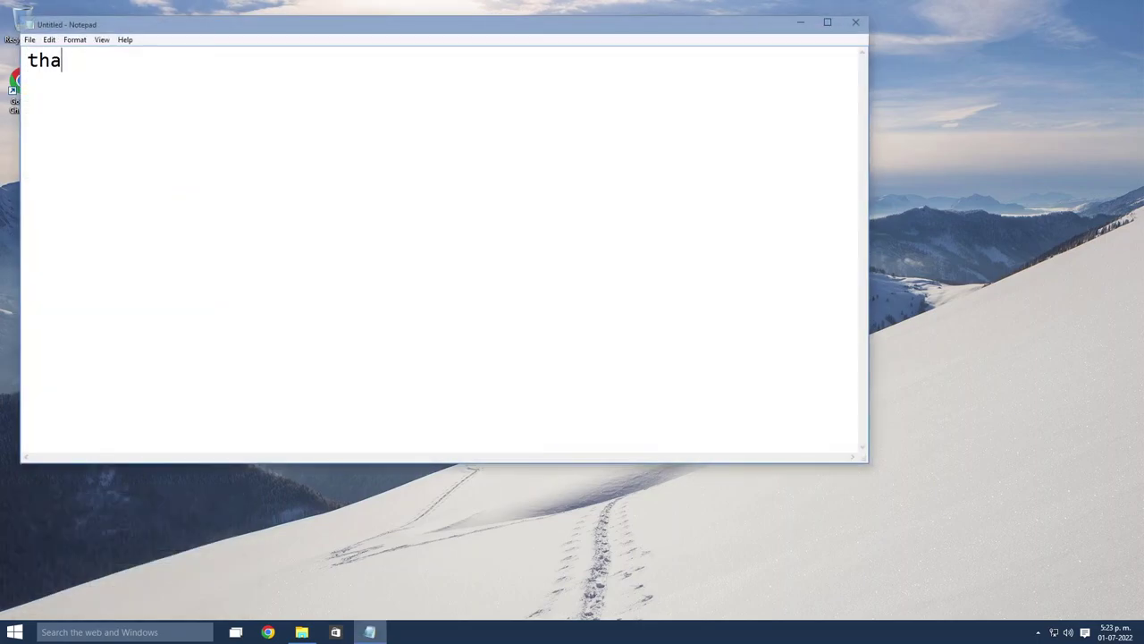
pyautogui.write('t chilled')
pyautogui.press('BackSpace')
pyautogui.press('BackSpace')
pyautogui.write('ed')
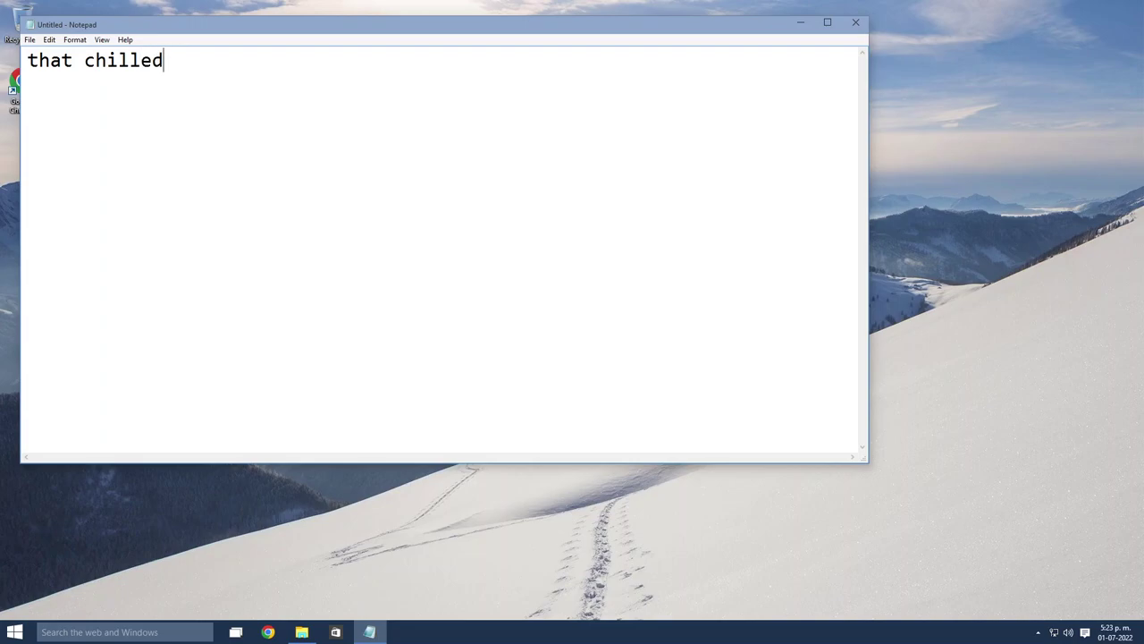
pyautogui.write(' windows ')
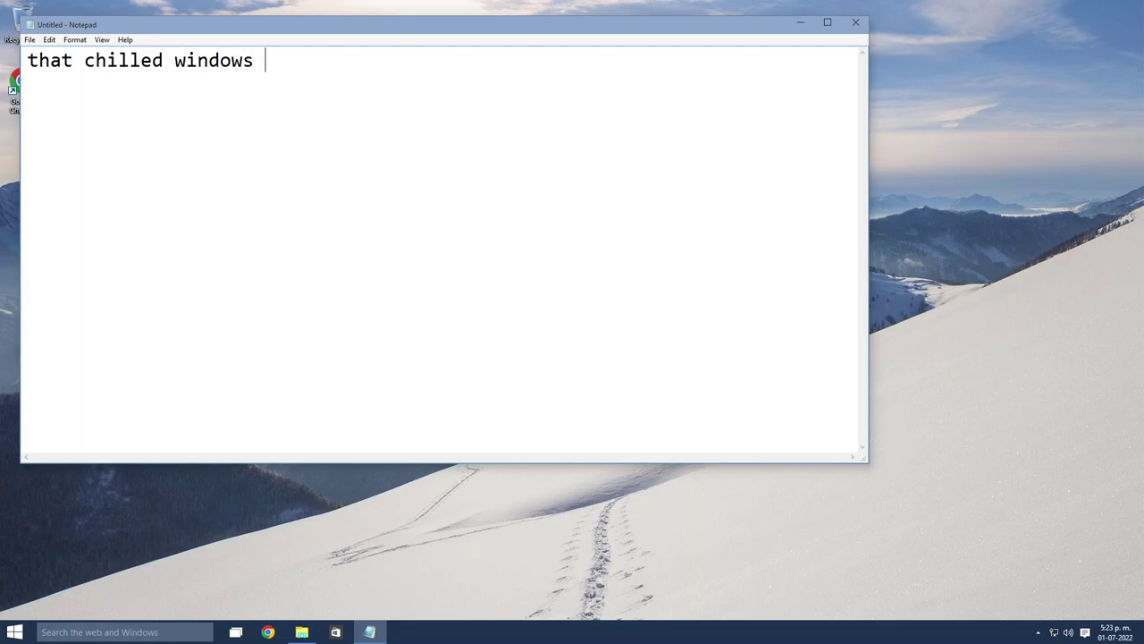
pyautogui.write('on windows 10 bu')
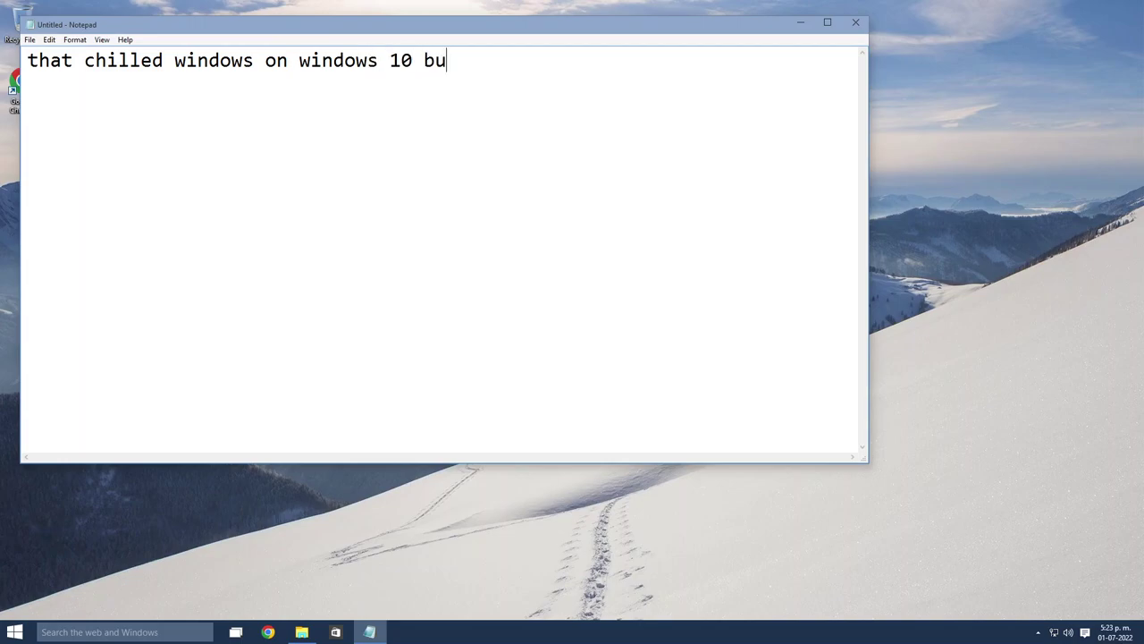
pyautogui.write('ild 9926')
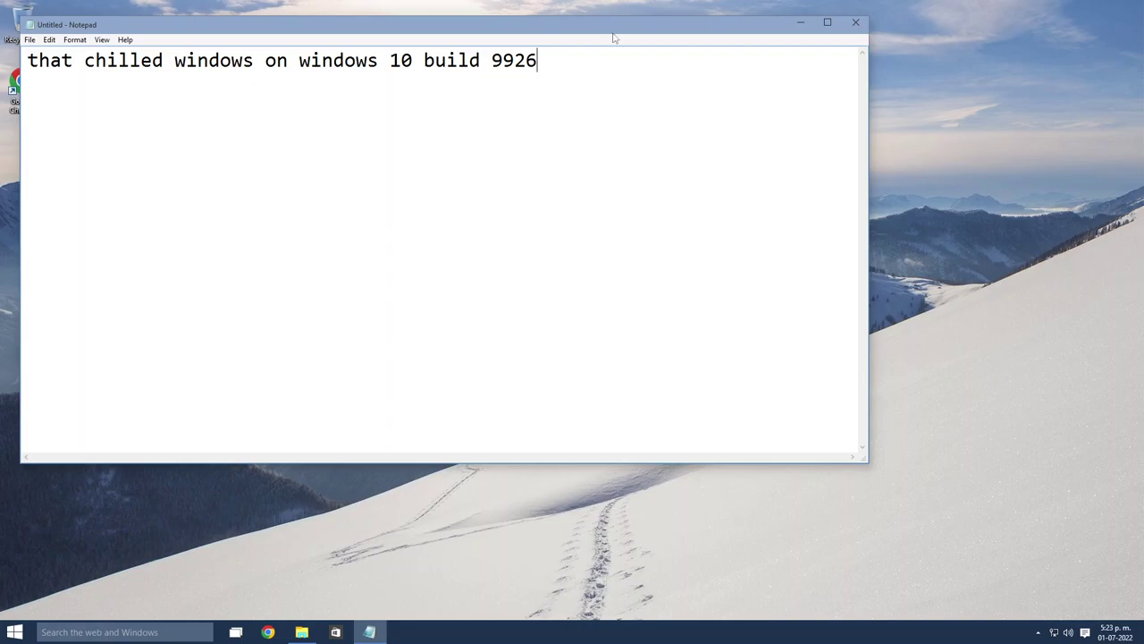
pyautogui.write('for the fi')
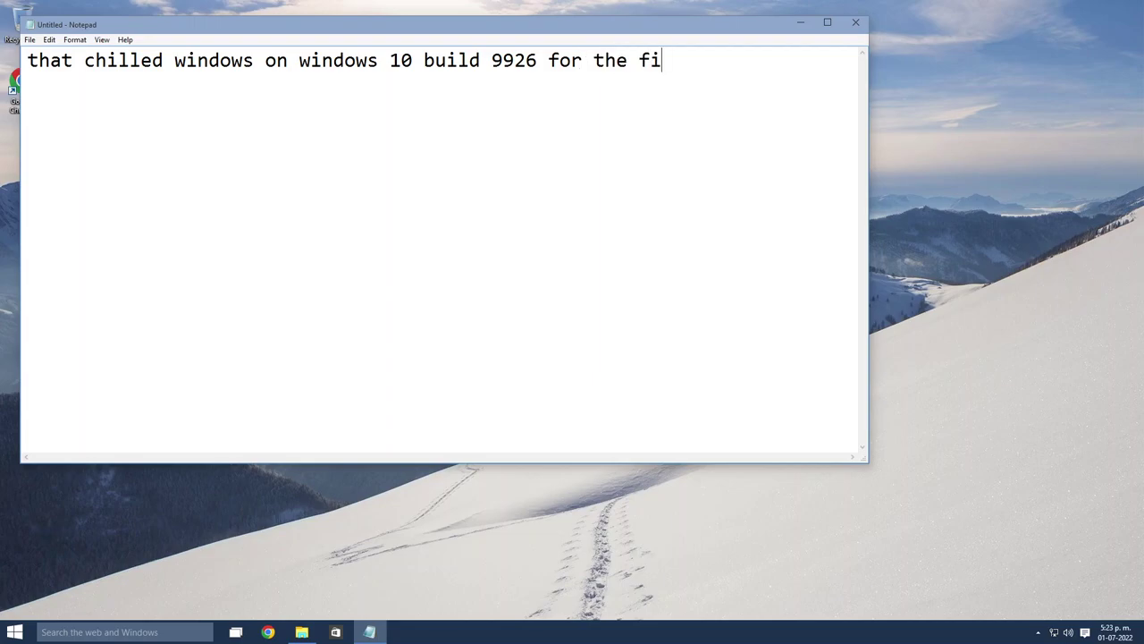
pyautogui.write('rst time')
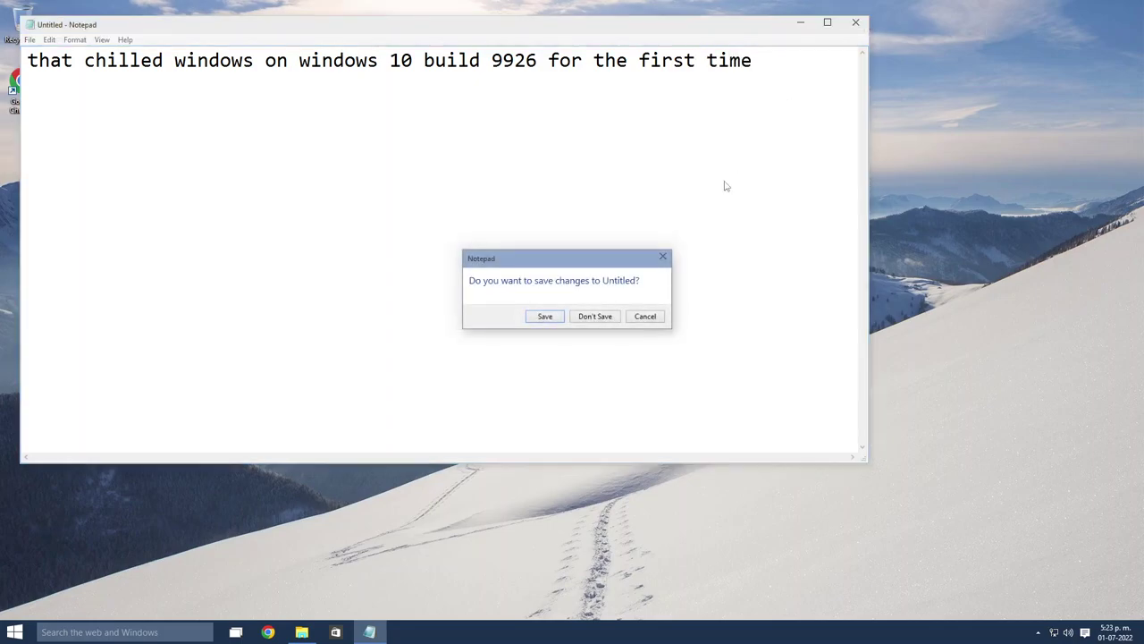
pyautogui.click(855, 21)
pyautogui.click(588, 320)
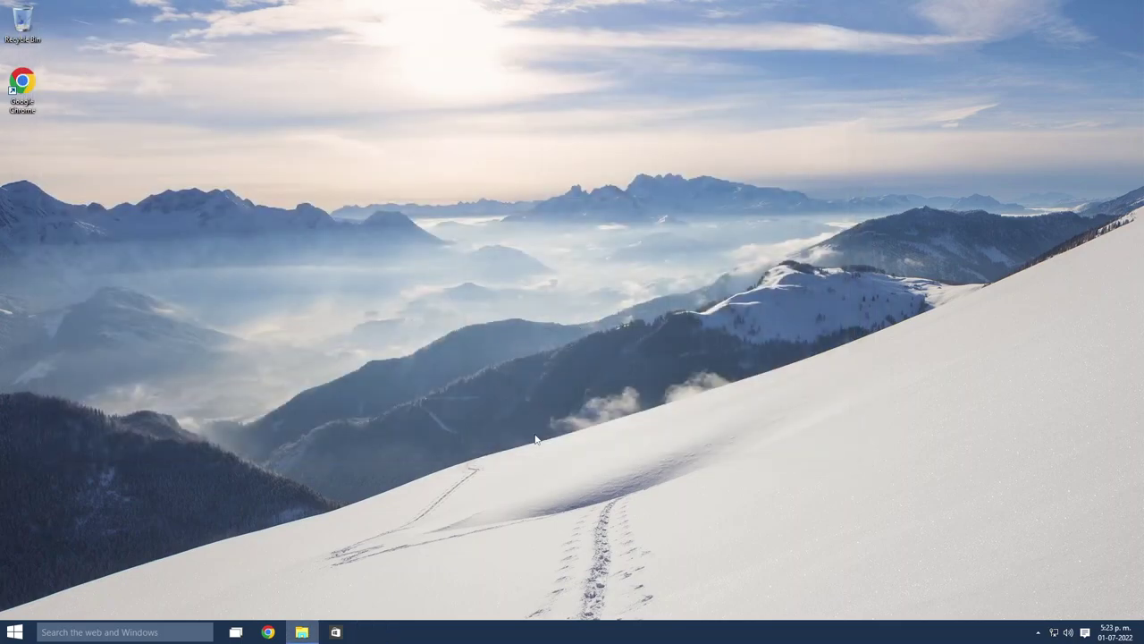
# Browse the Start menu's tiles and full app list, and open Command Prompt from the Windows System group
pyautogui.click(14, 632)
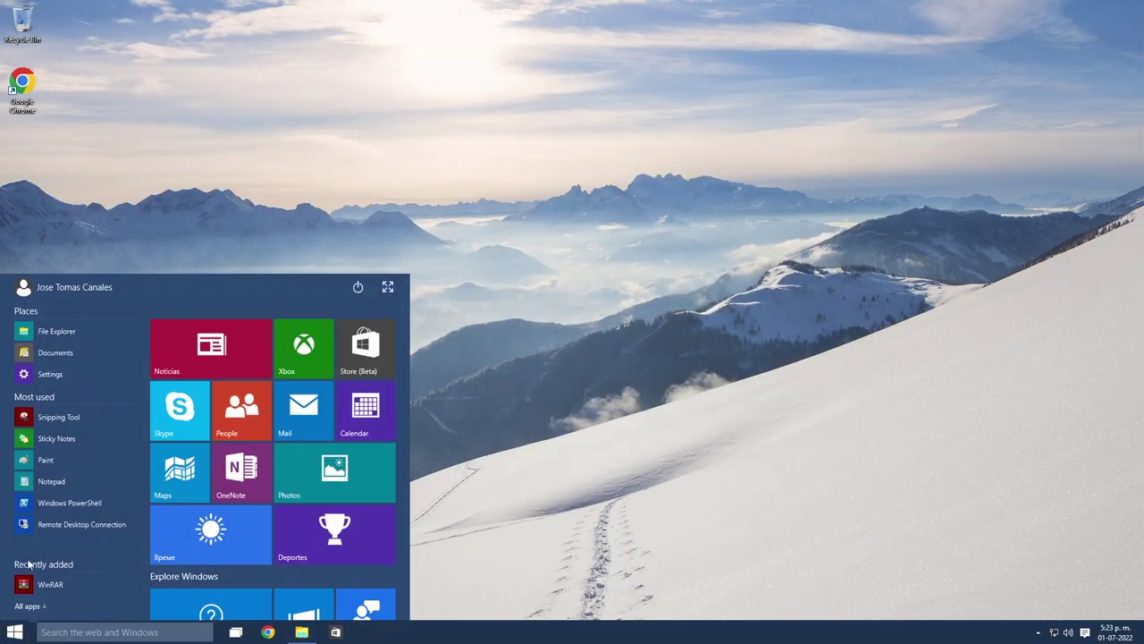
pyautogui.scroll(-3, 230, 461)
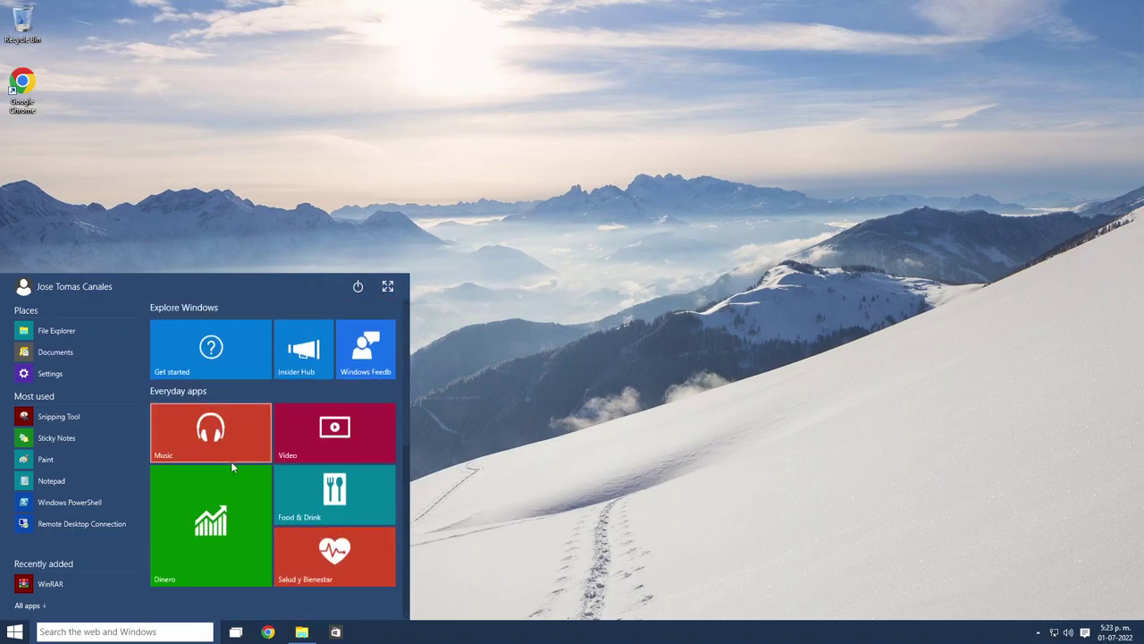
pyautogui.scroll(3, 217, 483)
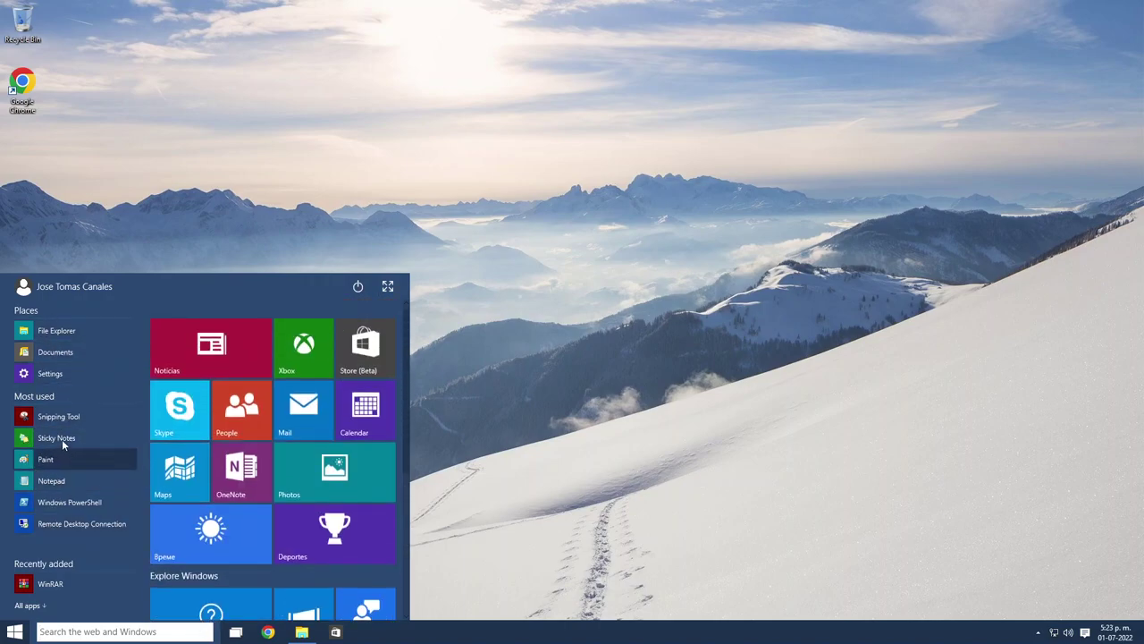
pyautogui.click(32, 605)
pyautogui.scroll(-2, 54, 420)
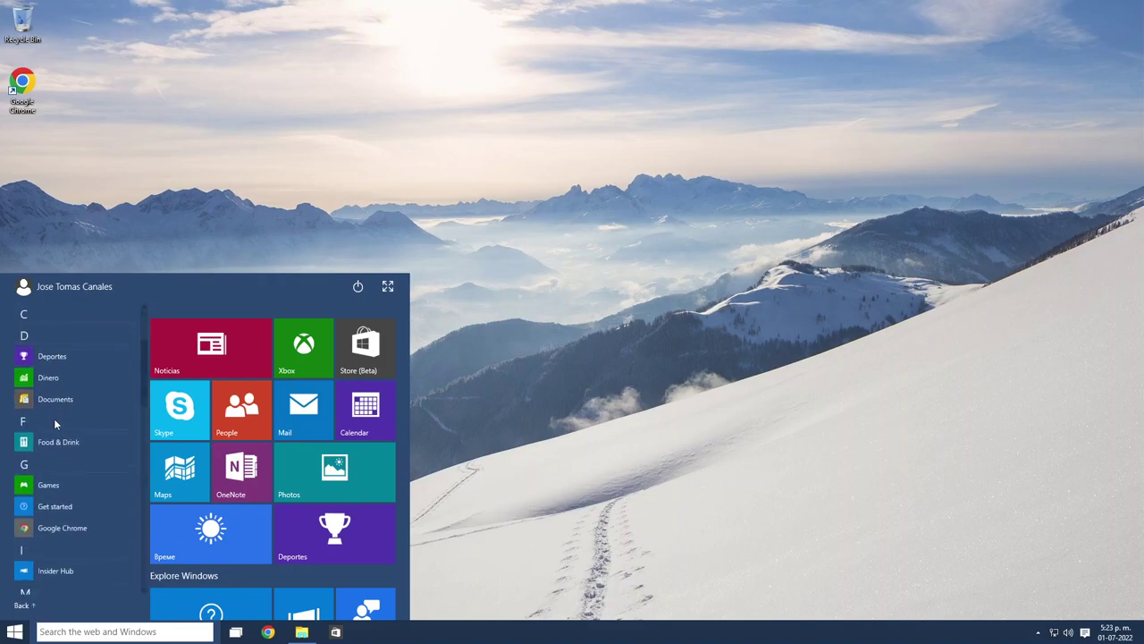
pyautogui.scroll(-8, 53, 418)
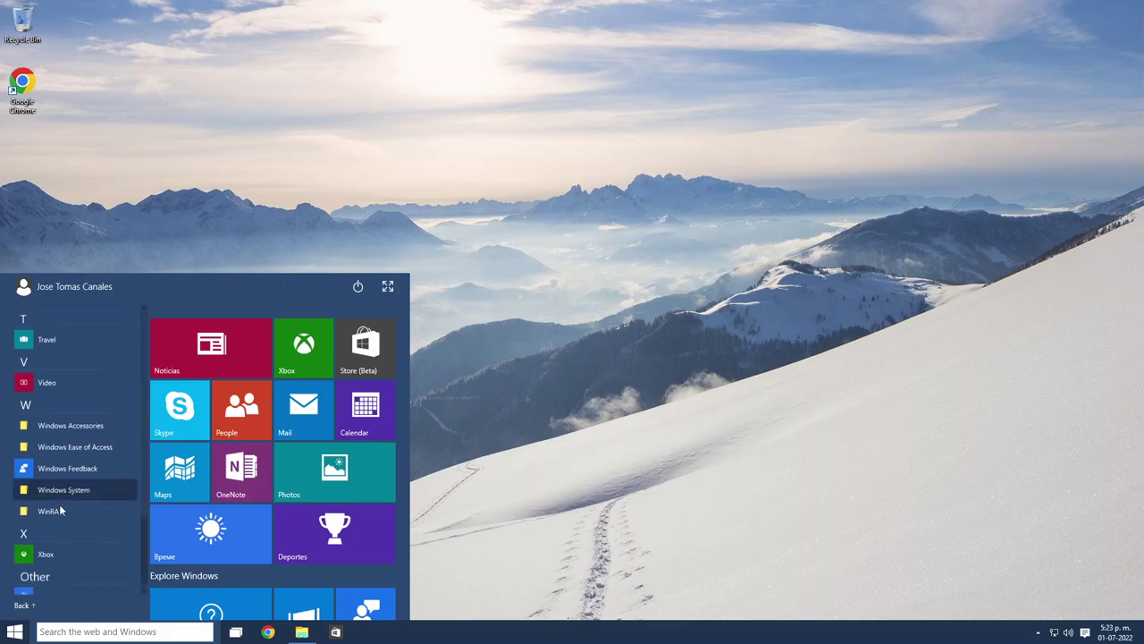
pyautogui.click(58, 503)
pyautogui.click(58, 502)
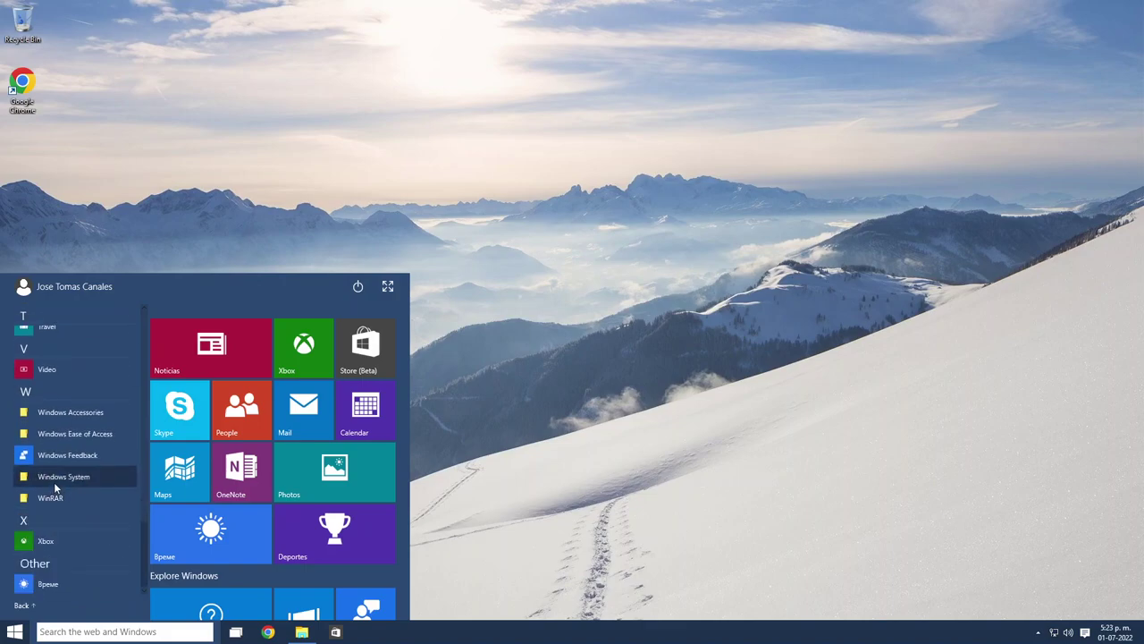
pyautogui.click(53, 478)
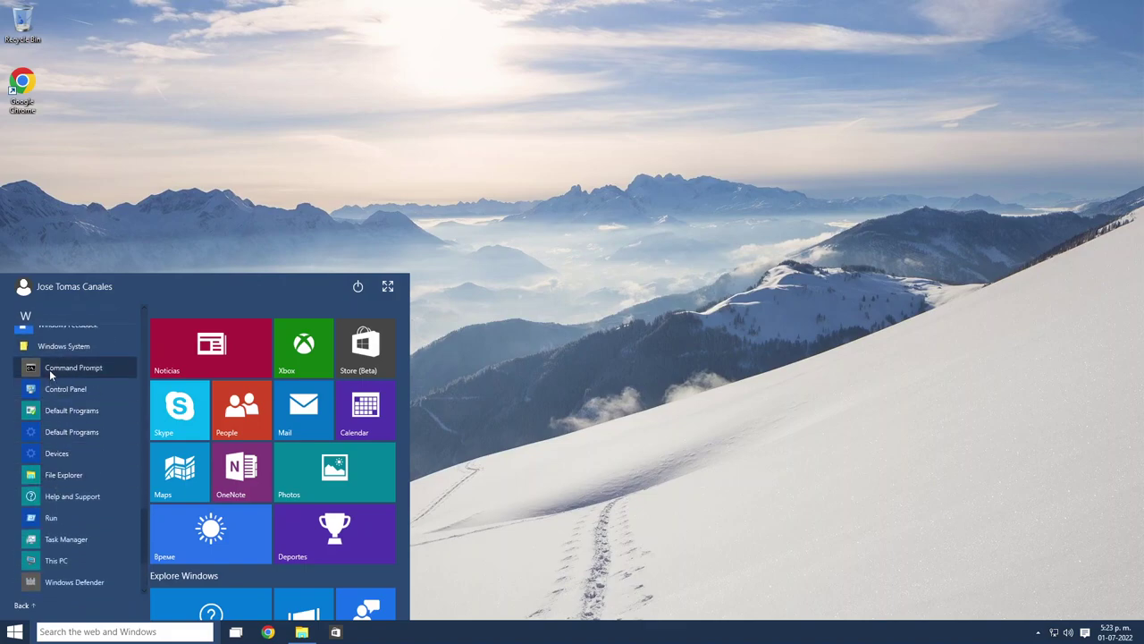
pyautogui.click(49, 370)
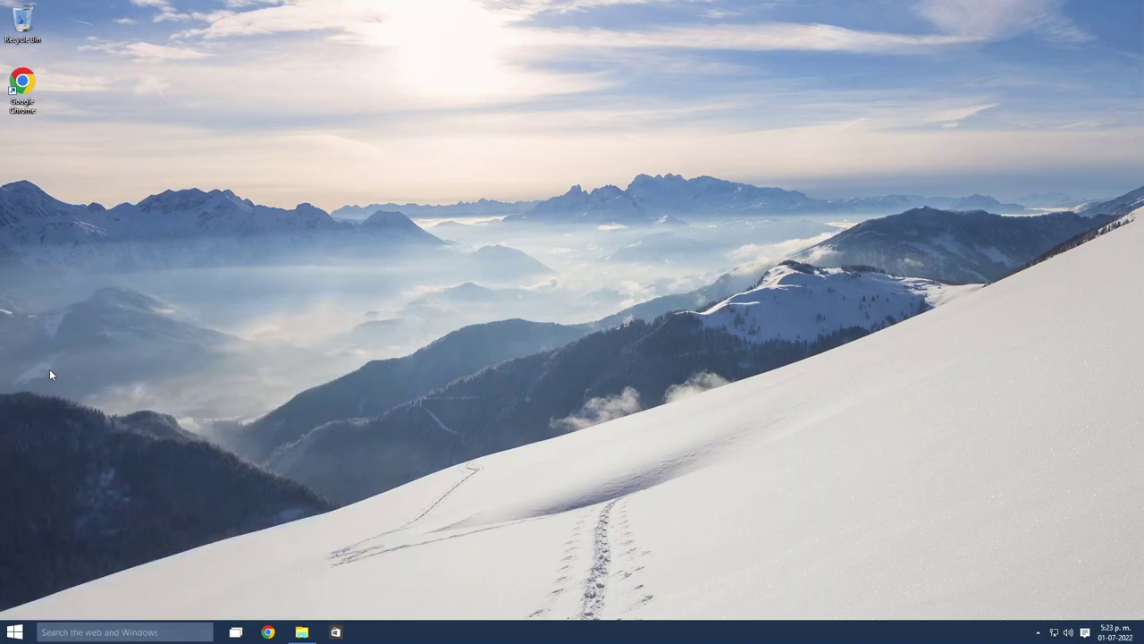
# Move the Command Prompt window toward the middle of the desktop, check the Windows version with ver and winver, and dismiss About Windows
pyautogui.moveTo(262, 95); pyautogui.dragTo(373, 231)
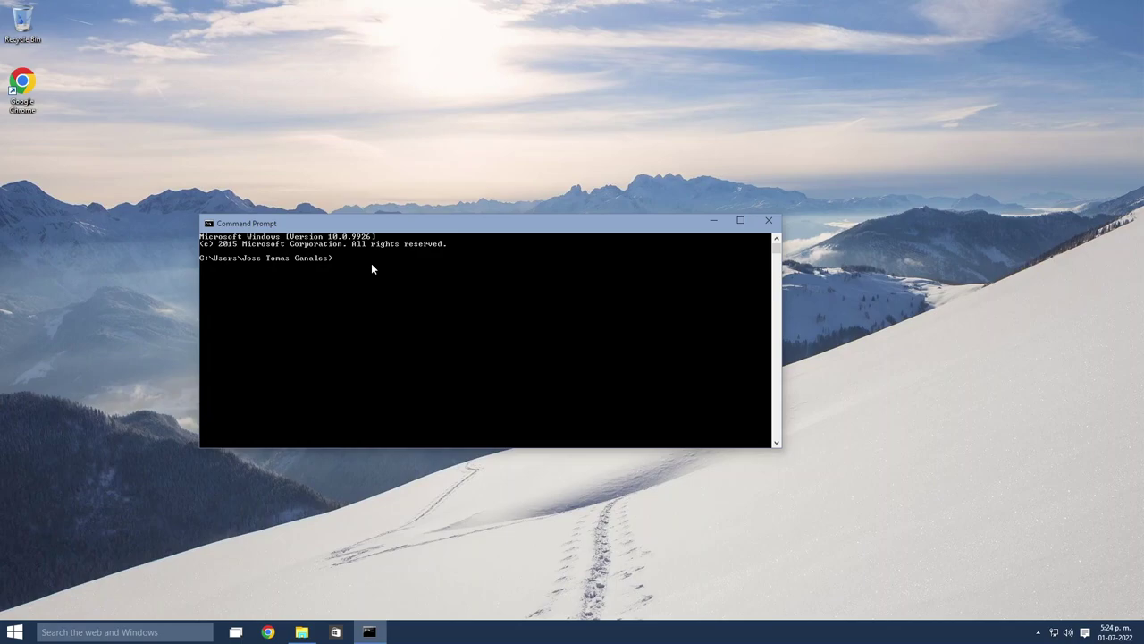
pyautogui.press('Return')
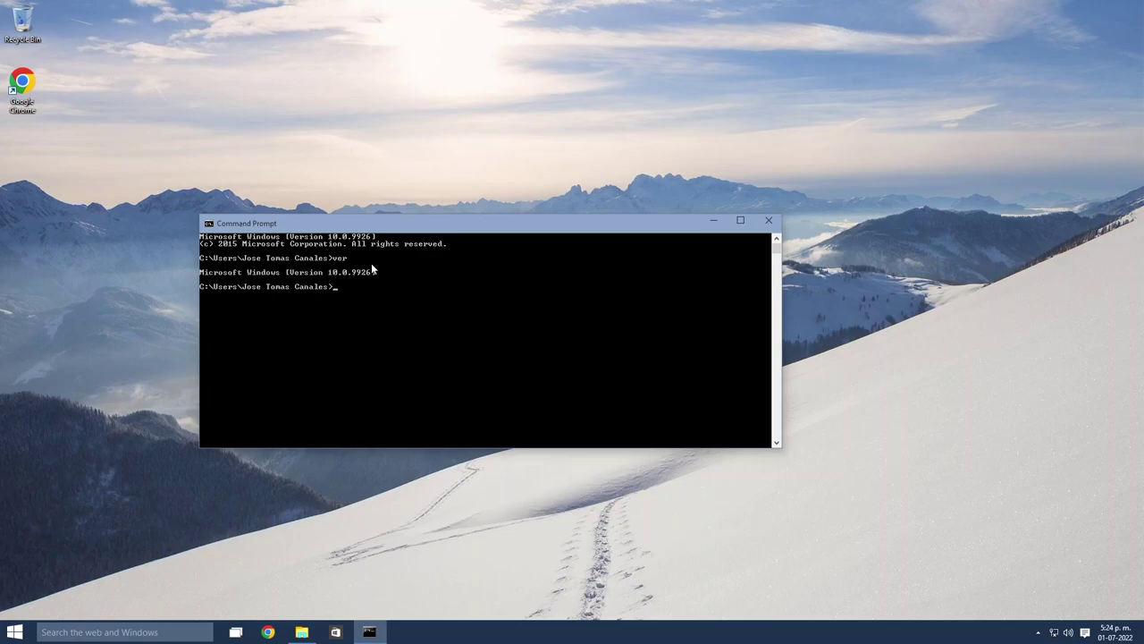
pyautogui.write('winver')
pyautogui.press('Return')
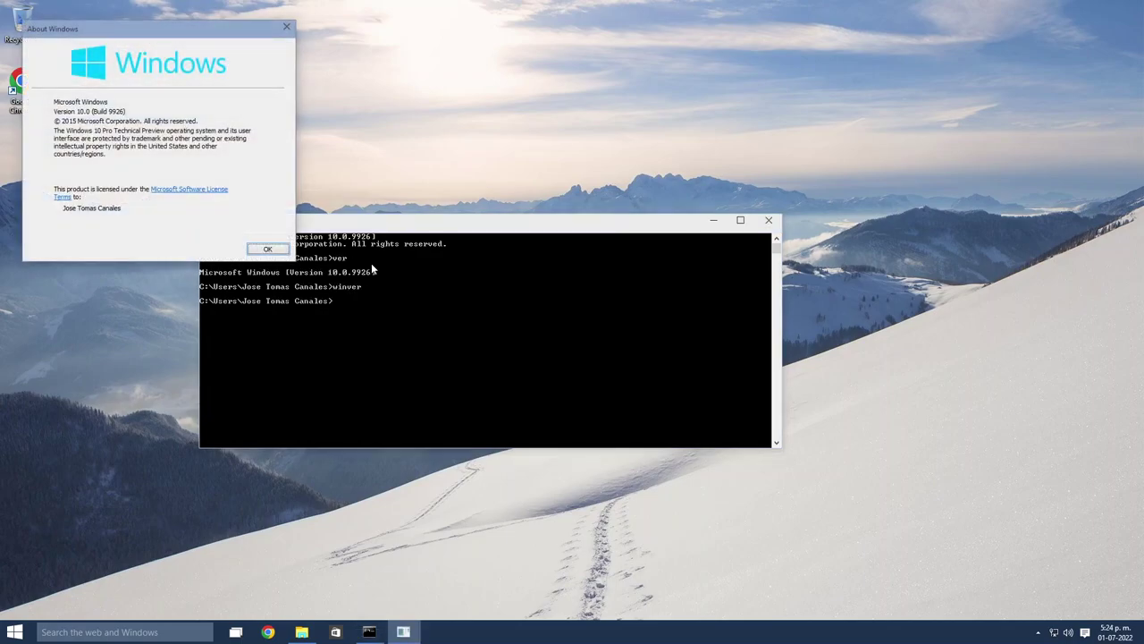
pyautogui.press('Return')
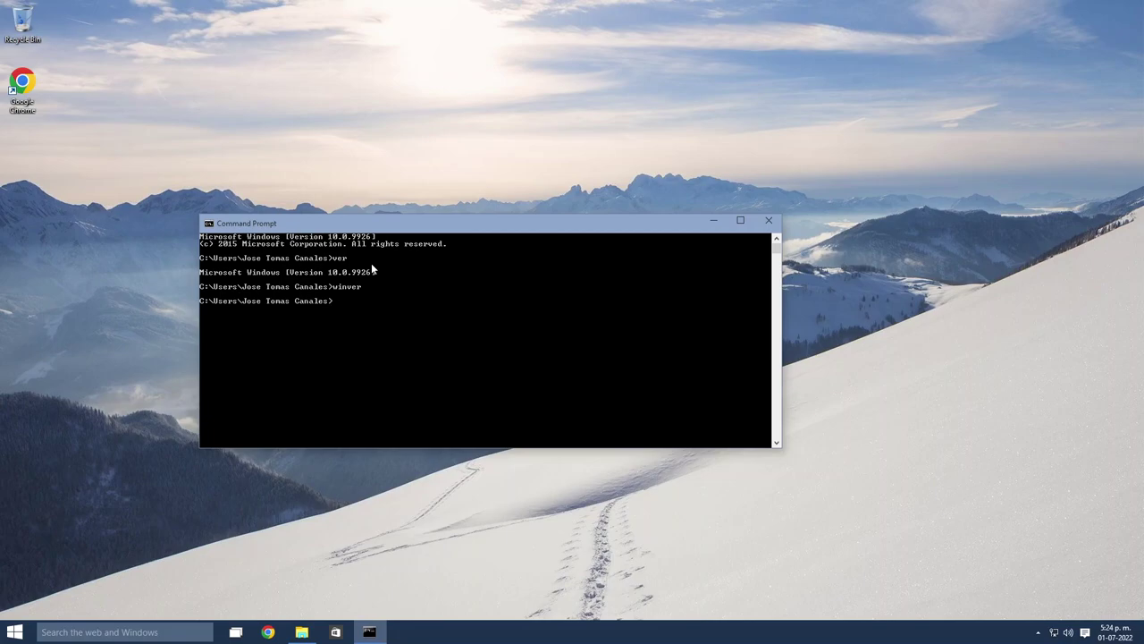
# Launch Paint from Command Prompt with the mspaint command
pyautogui.write('mspain')
pyautogui.write('t')
pyautogui.press('Return')
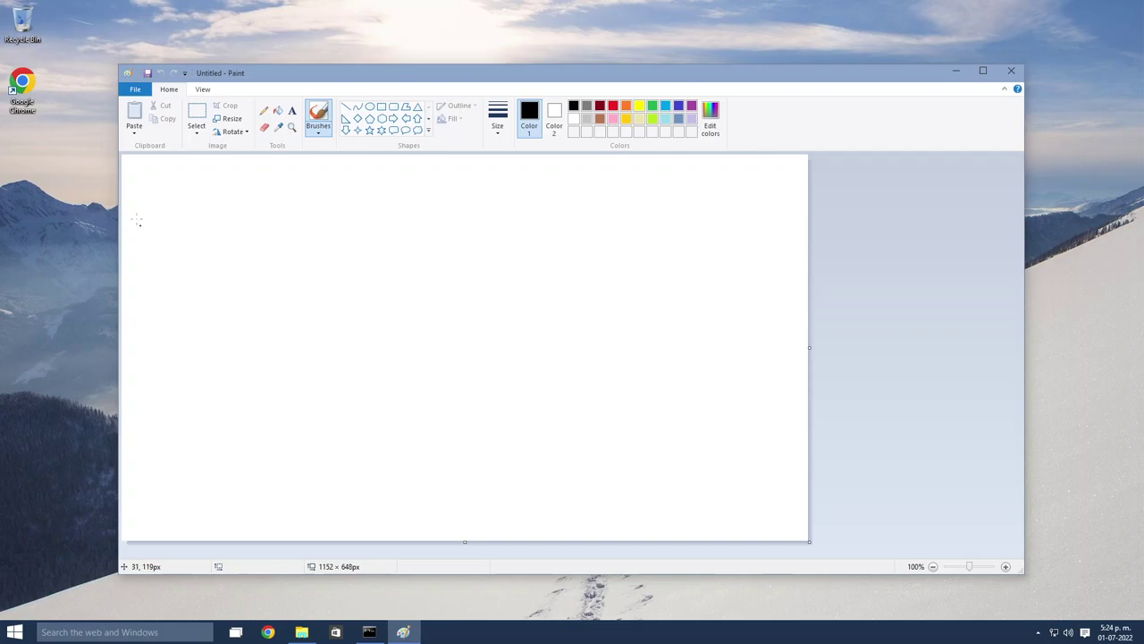
# Handwrite "THAT iS" in black with the brush across the canvas, with a second line beginning "MiN" below it
pyautogui.moveTo(135, 203)
pyautogui.mouseDown()
pyautogui.moveTo(229, 206)
pyautogui.moveTo(211, 317)
pyautogui.moveTo(243, 231)
pyautogui.moveTo(258, 236)
pyautogui.moveTo(270, 324)
pyautogui.moveTo(329, 231)
pyautogui.moveTo(328, 327)
pyautogui.mouseUp()
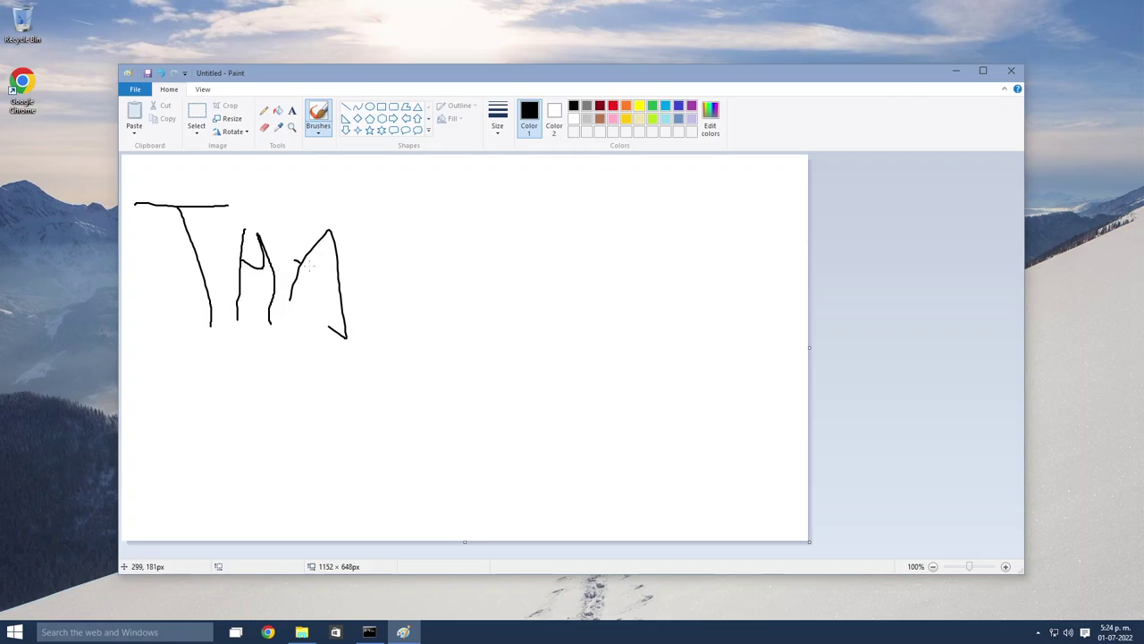
pyautogui.moveTo(308, 265); pyautogui.dragTo(364, 282)
pyautogui.moveTo(372, 243)
pyautogui.mouseDown()
pyautogui.moveTo(432, 258)
pyautogui.moveTo(407, 327)
pyautogui.mouseUp()
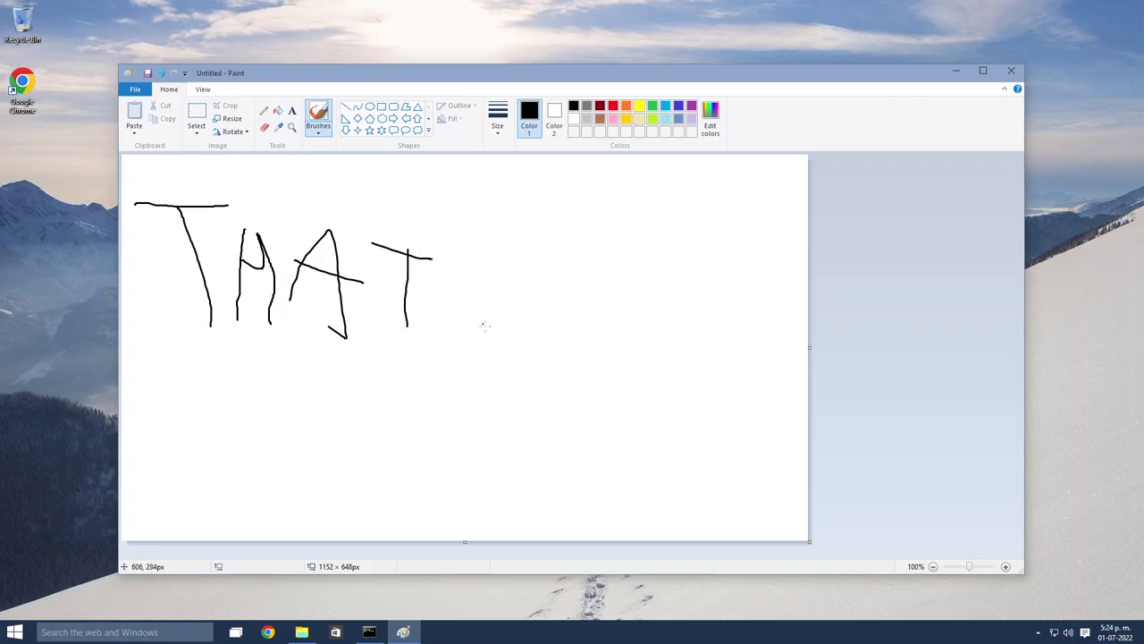
pyautogui.moveTo(487, 329); pyautogui.dragTo(490, 270)
pyautogui.moveTo(570, 258)
pyautogui.mouseDown()
pyautogui.moveTo(537, 261)
pyautogui.moveTo(507, 306)
pyautogui.mouseUp()
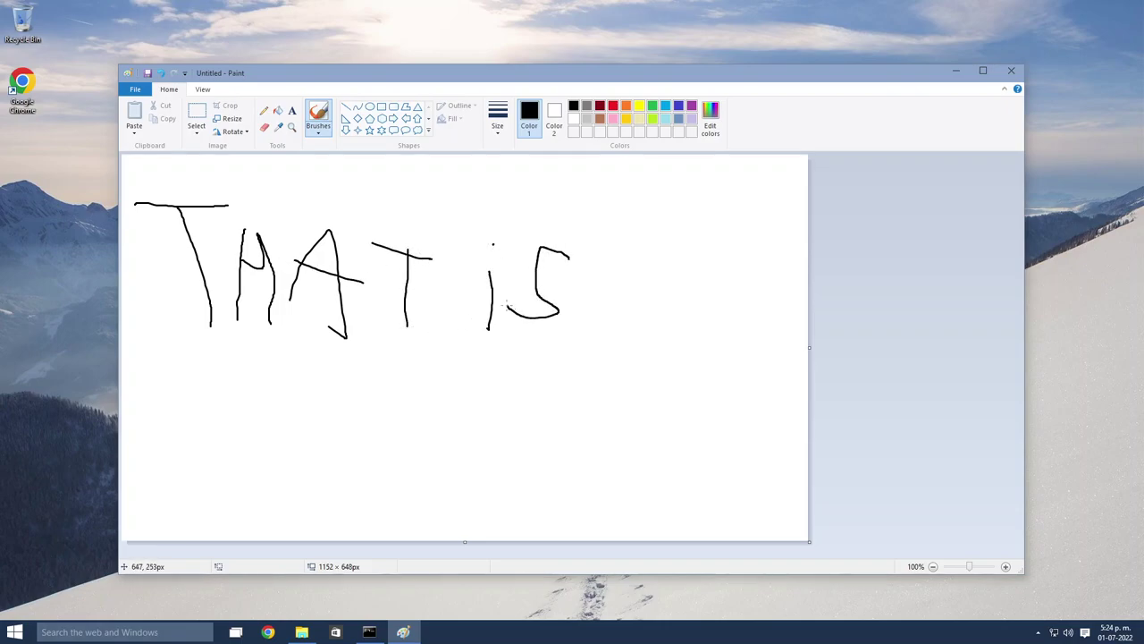
pyautogui.moveTo(204, 463)
pyautogui.mouseDown()
pyautogui.moveTo(215, 401)
pyautogui.moveTo(314, 484)
pyautogui.moveTo(329, 428)
pyautogui.mouseUp()
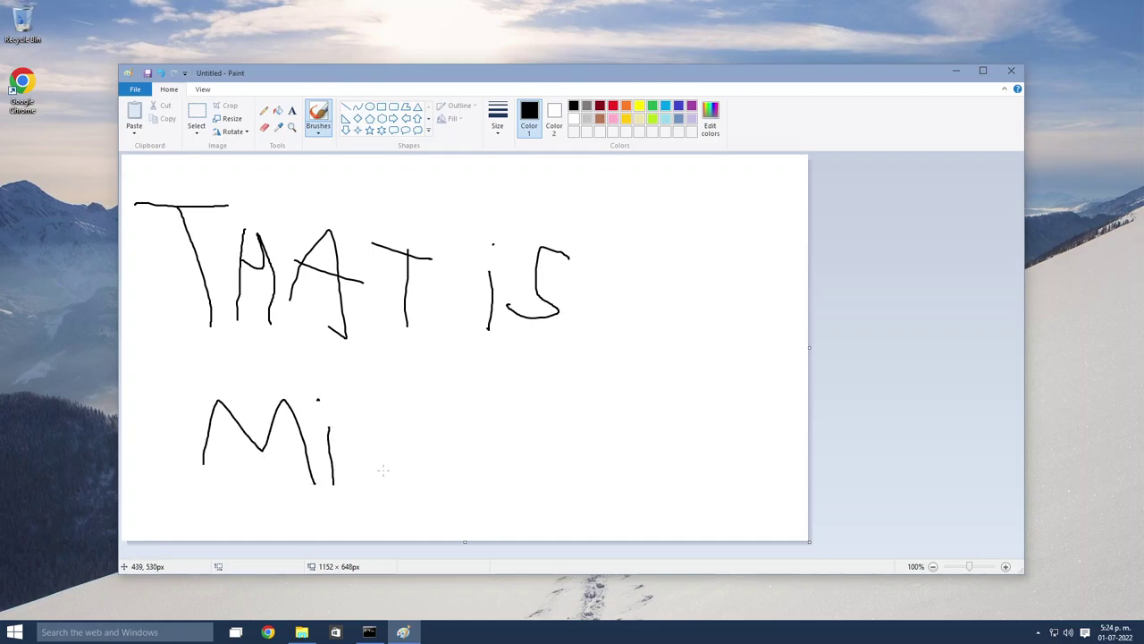
pyautogui.moveTo(382, 470)
pyautogui.mouseDown()
pyautogui.moveTo(452, 460)
pyautogui.moveTo(471, 397)
pyautogui.moveTo(543, 497)
pyautogui.moveTo(538, 474)
pyautogui.mouseUp()
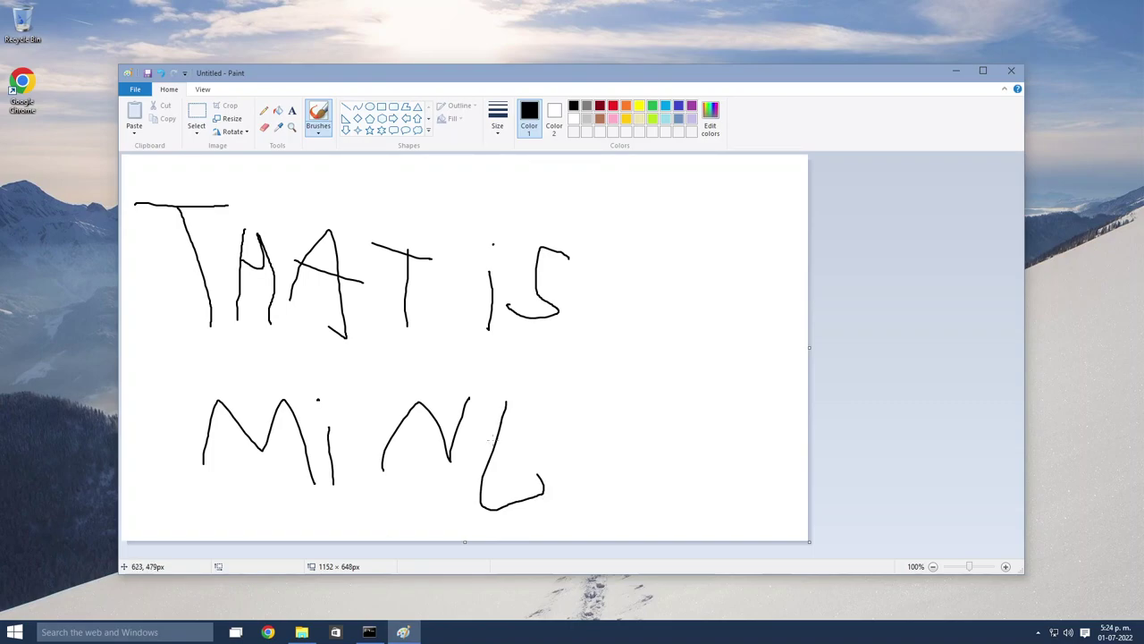
pyautogui.moveTo(499, 400); pyautogui.dragTo(631, 383)
# Close Paint without saving the drawing, and close Command Prompt
pyautogui.click(1011, 71)
pyautogui.click(586, 327)
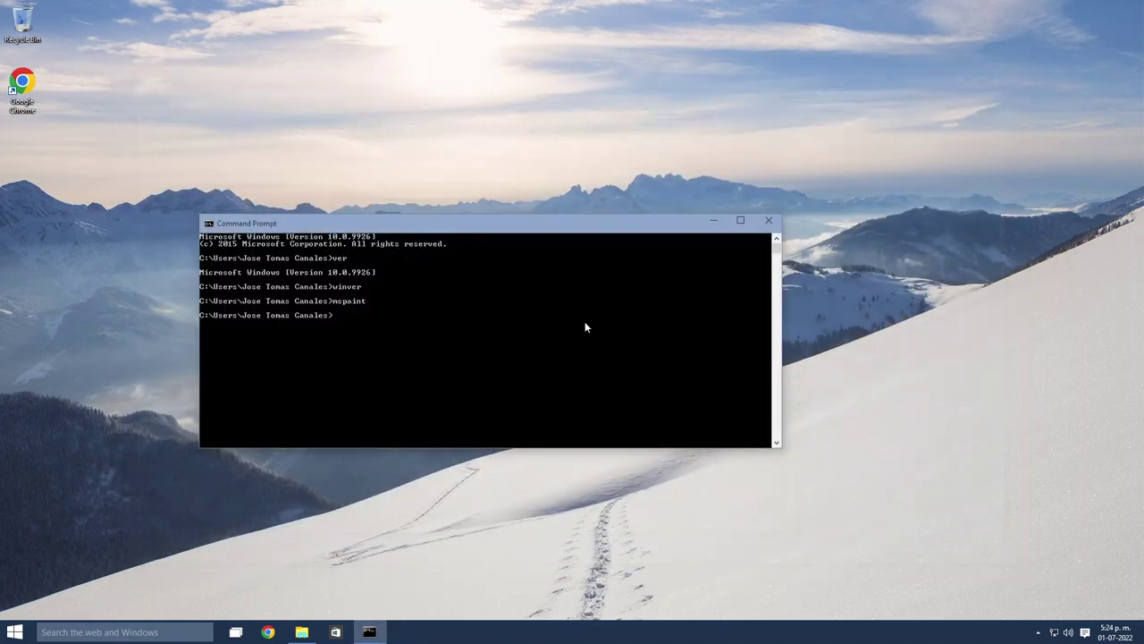
pyautogui.click(768, 221)
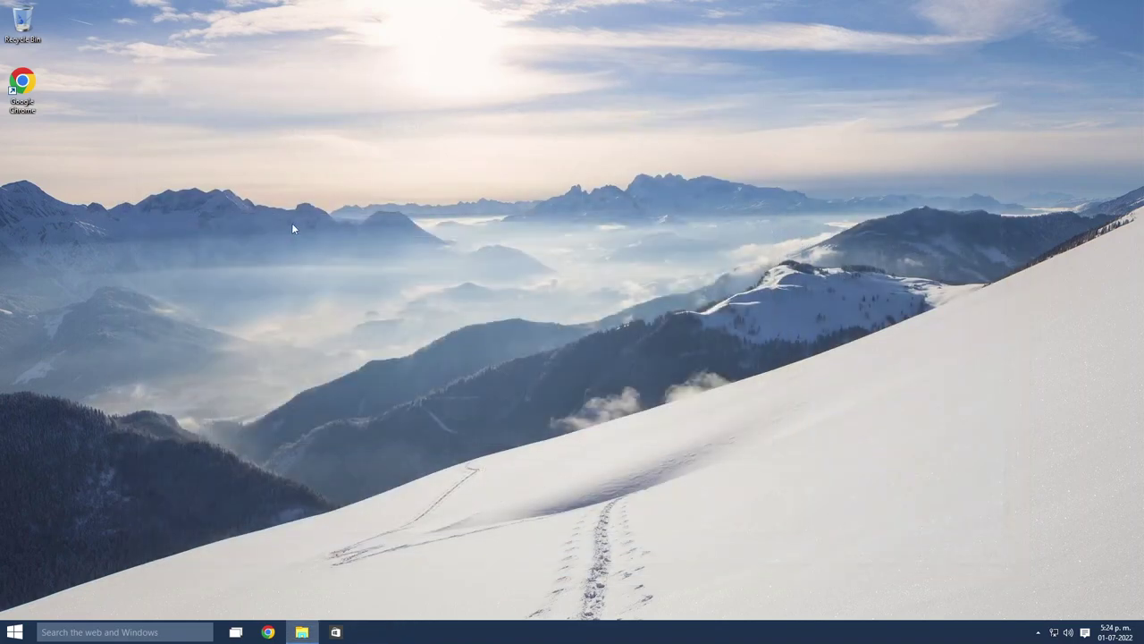
# Restore the Downloads window in File Explorer and go through This PC and Local Disk (C:) to the Users folder
pyautogui.click(304, 630)
pyautogui.click(374, 209)
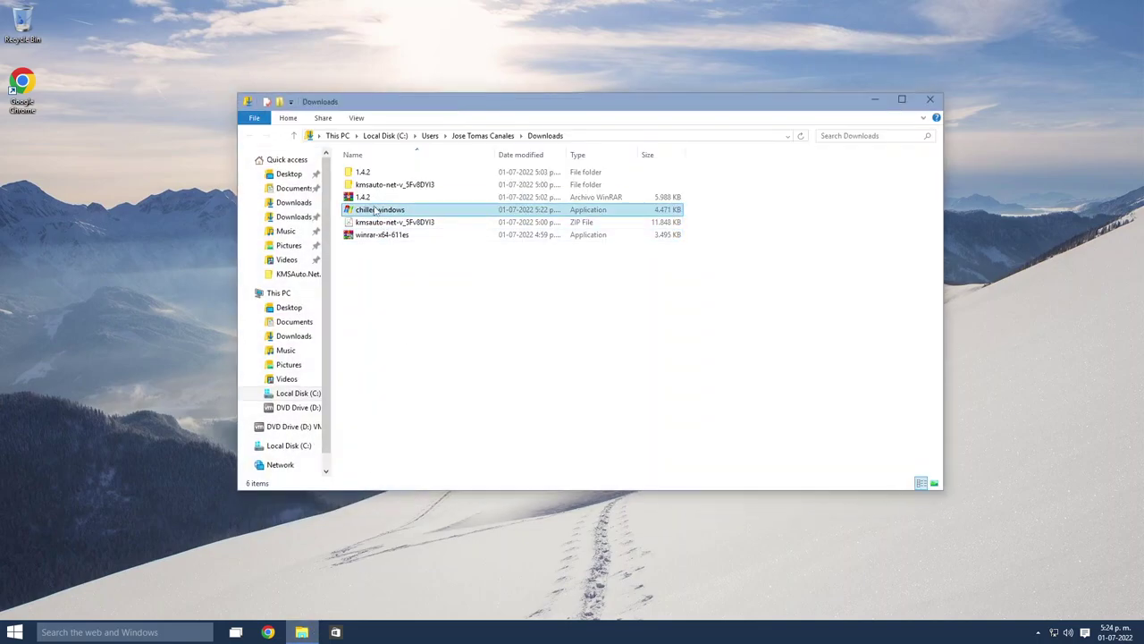
pyautogui.click(278, 293)
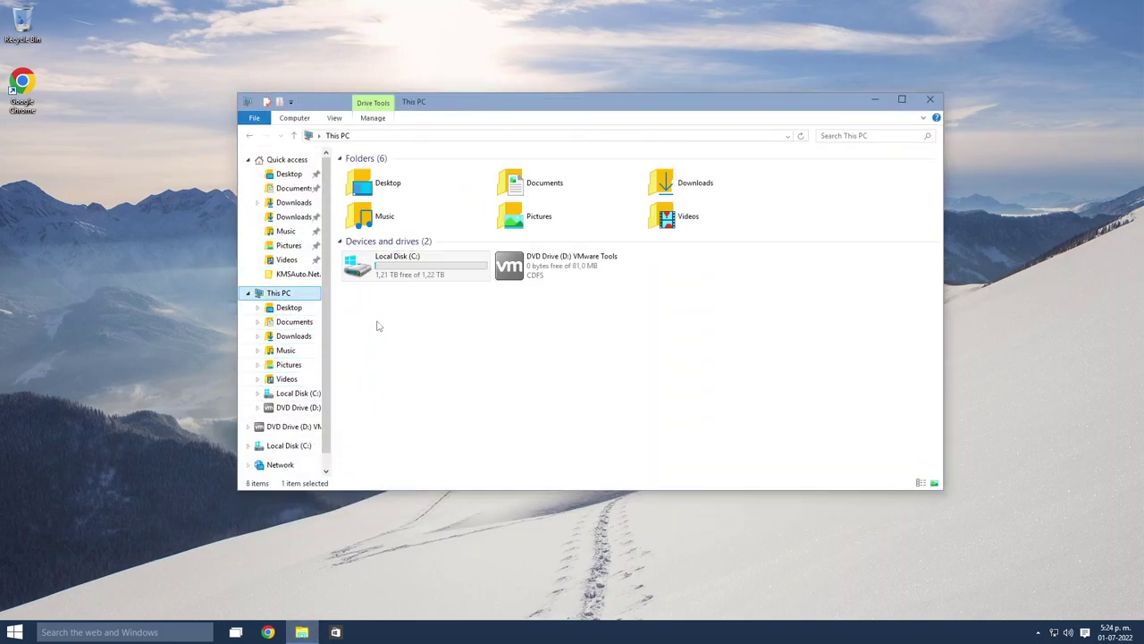
pyautogui.click(391, 273)
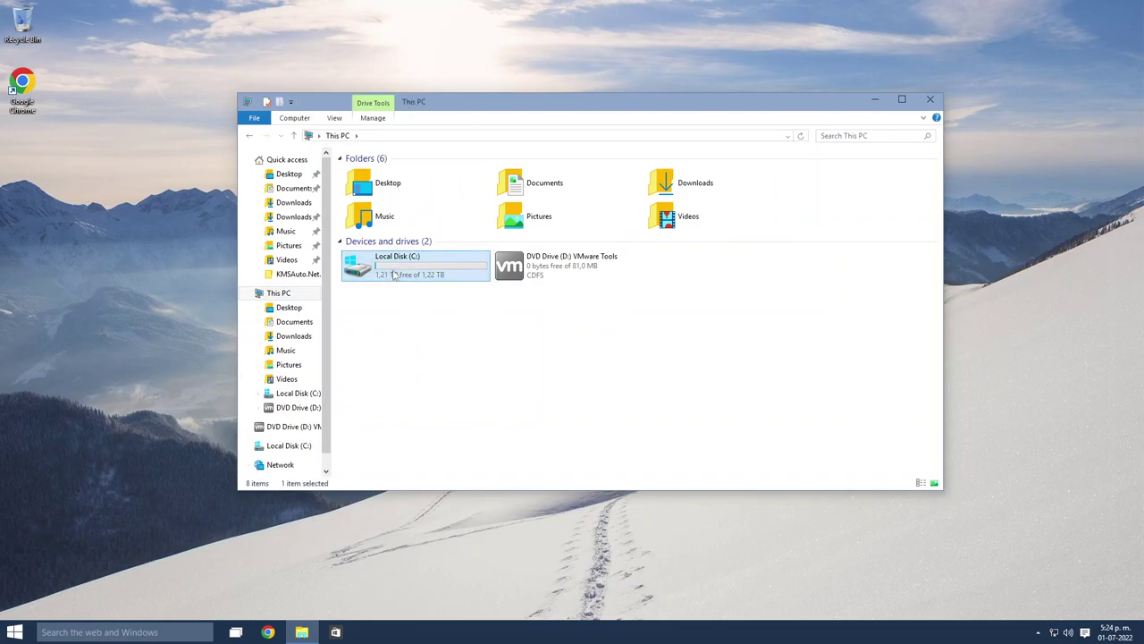
pyautogui.doubleClick(392, 273)
pyautogui.doubleClick(371, 216)
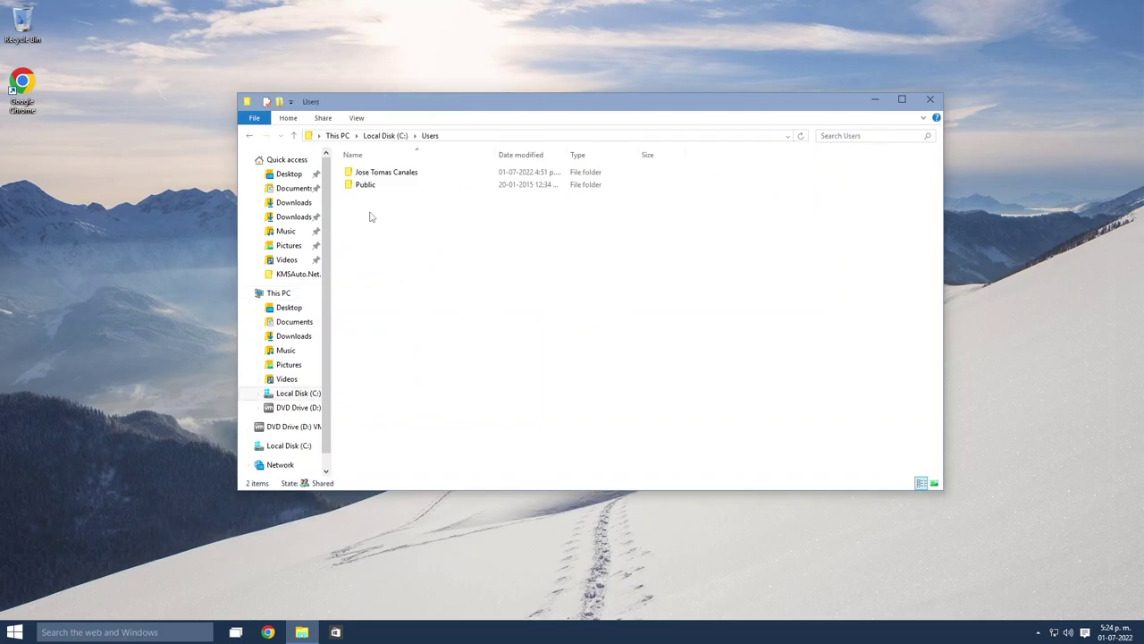
# View the personal profile folder inside Users, and close File Explorer
pyautogui.doubleClick(384, 172)
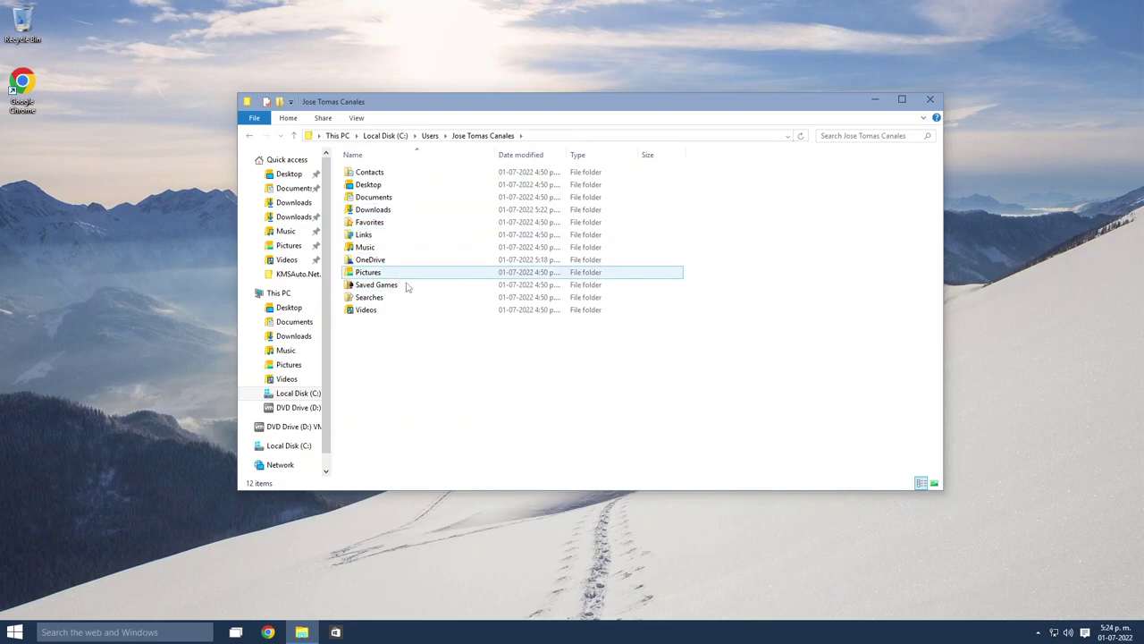
pyautogui.click(926, 103)
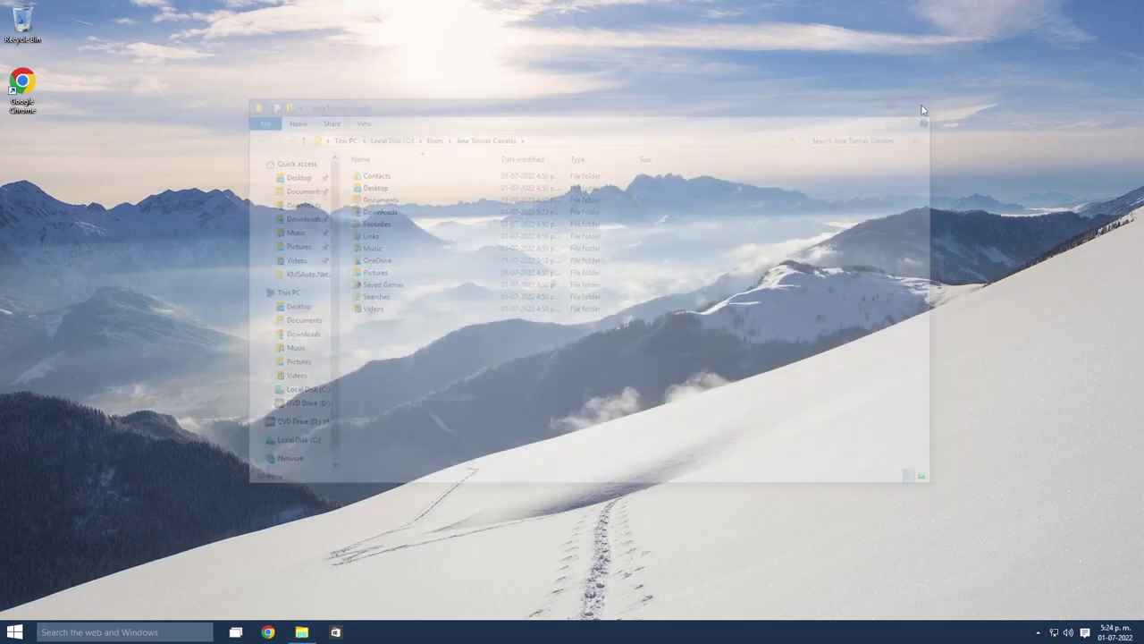
# Check the calendar and clock flyout, and try the notifications icon in the system tray
pyautogui.click(1115, 632)
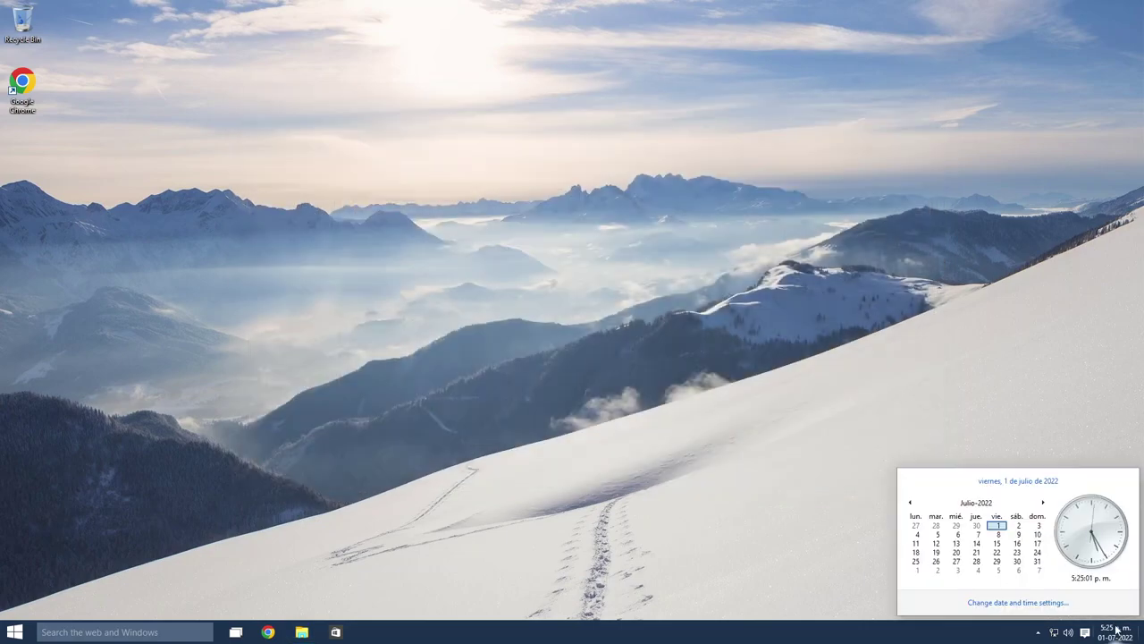
pyautogui.click(1100, 631)
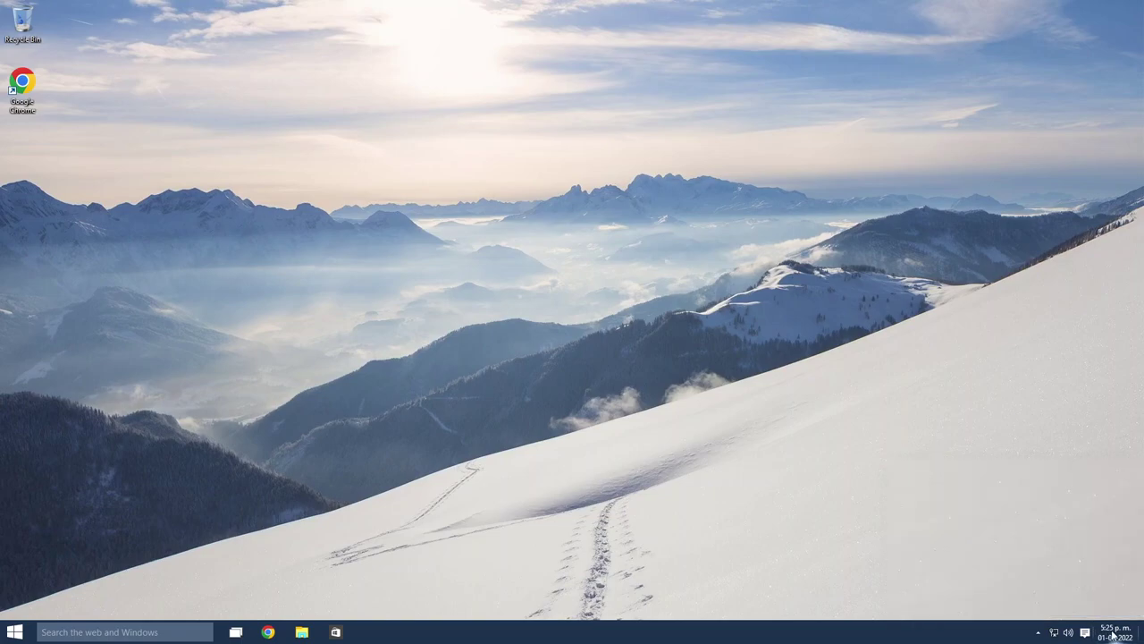
pyautogui.click(1113, 633)
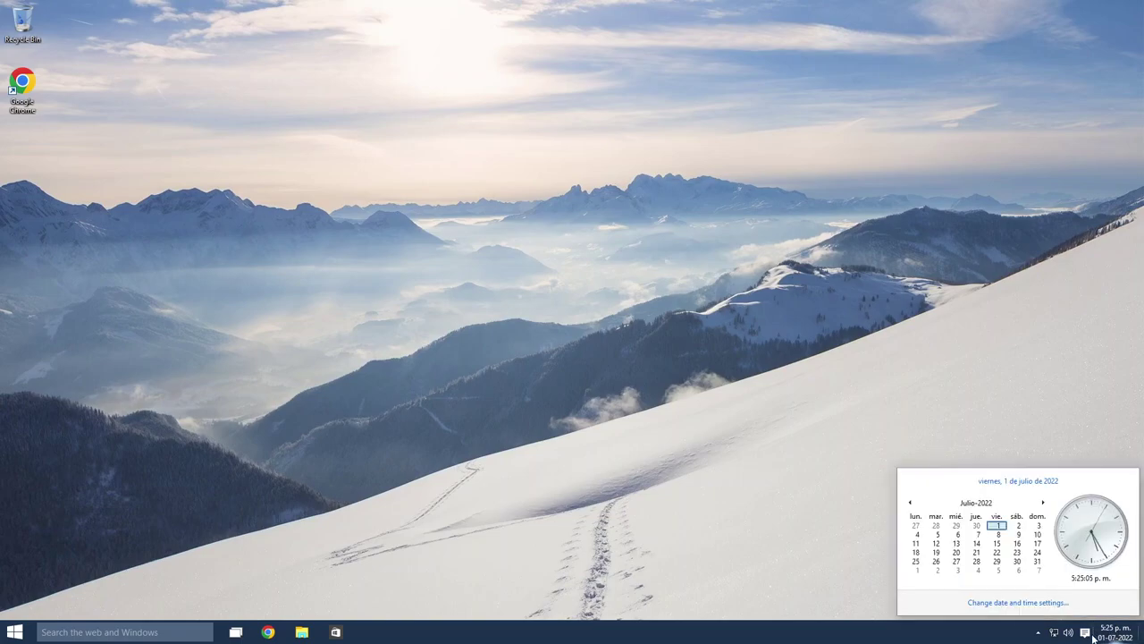
pyautogui.click(1085, 632)
pyautogui.click(1084, 632)
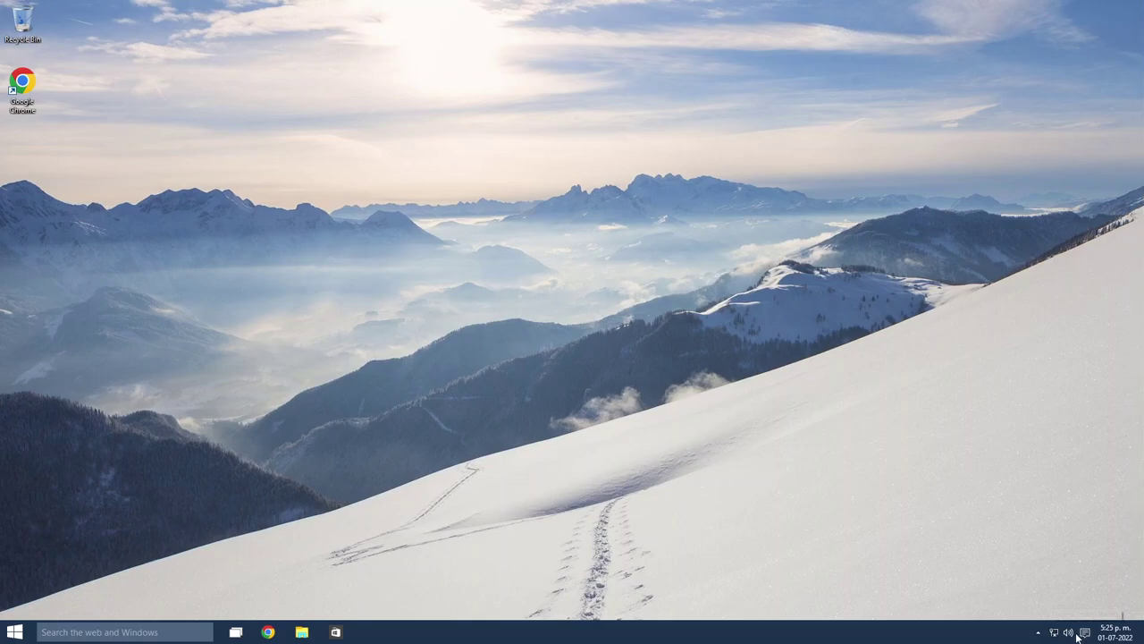
# View the system volume slider and dismiss it
pyautogui.click(1067, 632)
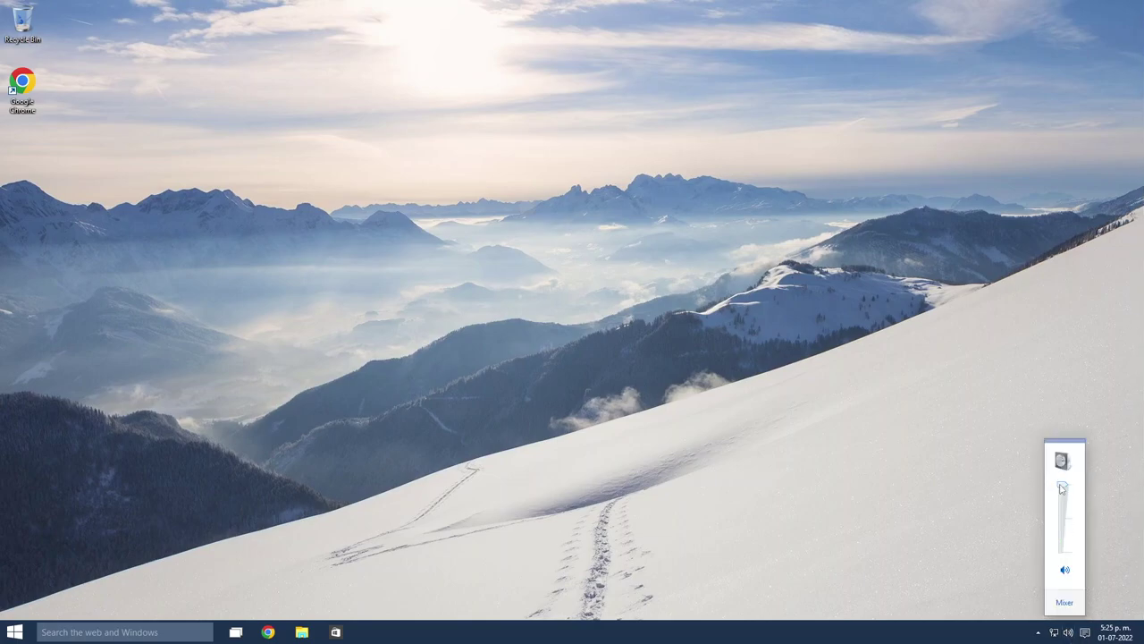
pyautogui.click(1062, 488)
pyautogui.click(1062, 488)
pyautogui.click(1016, 475)
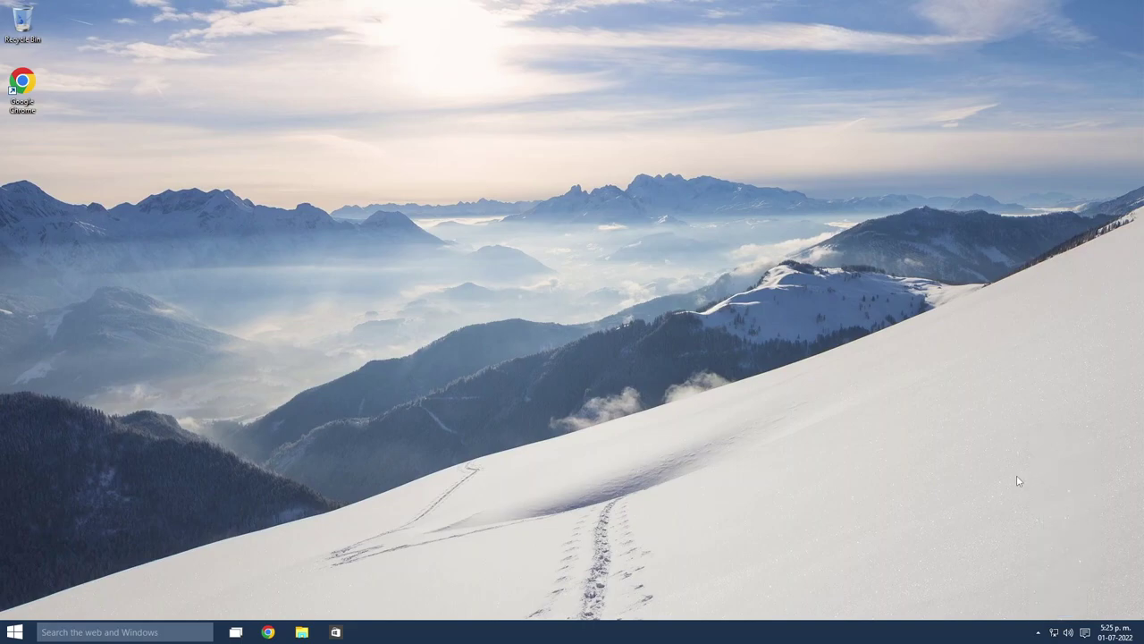
# View the Network & Internet settings and the hidden tray icons, and close Settings
pyautogui.click(1055, 634)
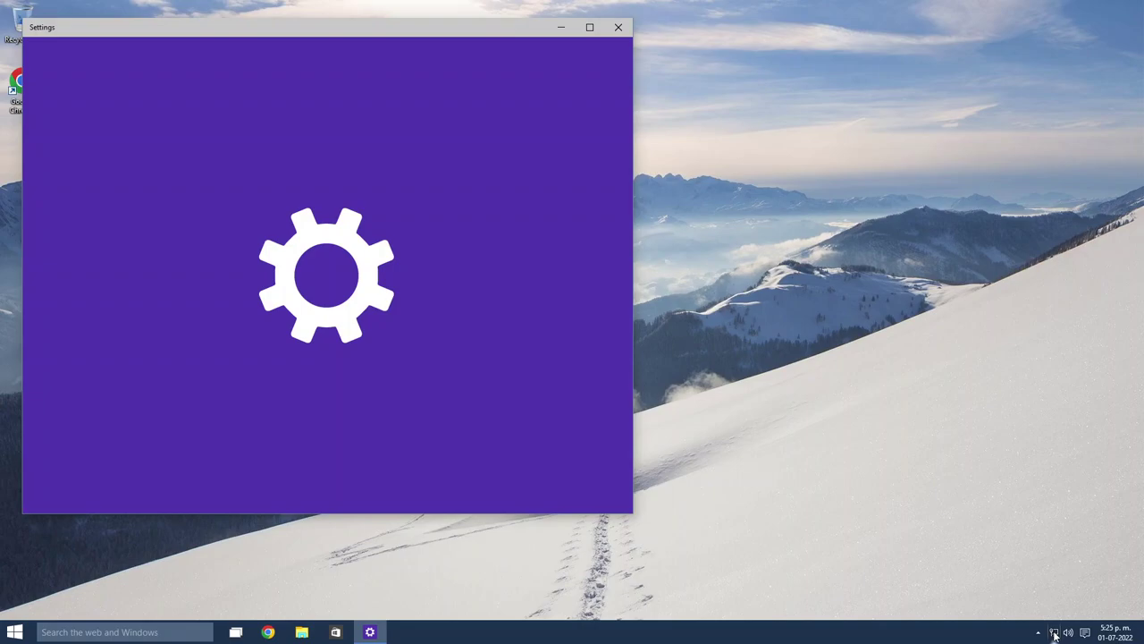
pyautogui.click(1038, 633)
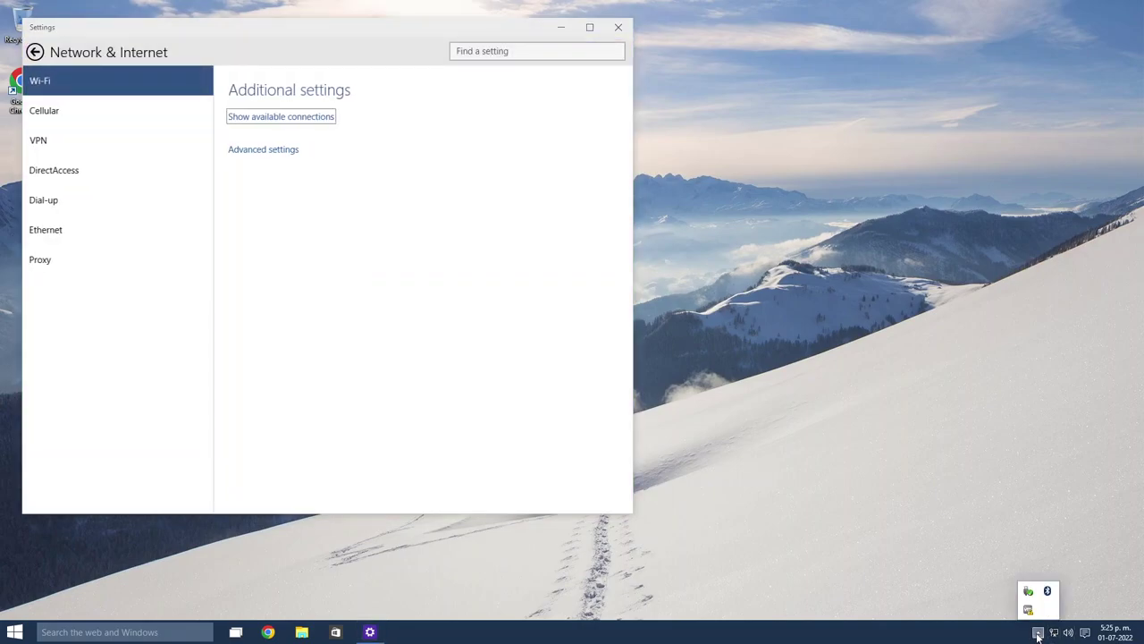
pyautogui.click(1038, 633)
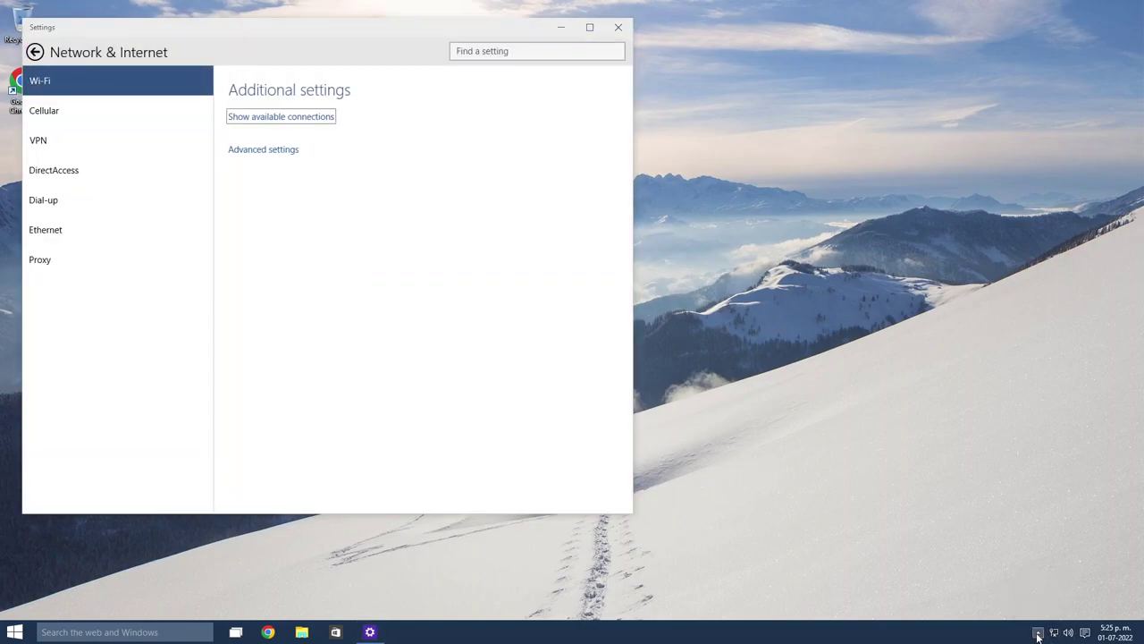
pyautogui.click(1038, 633)
pyautogui.click(1038, 633)
pyautogui.click(617, 28)
# Launch the Store app from the full list of installed apps
pyautogui.click(15, 632)
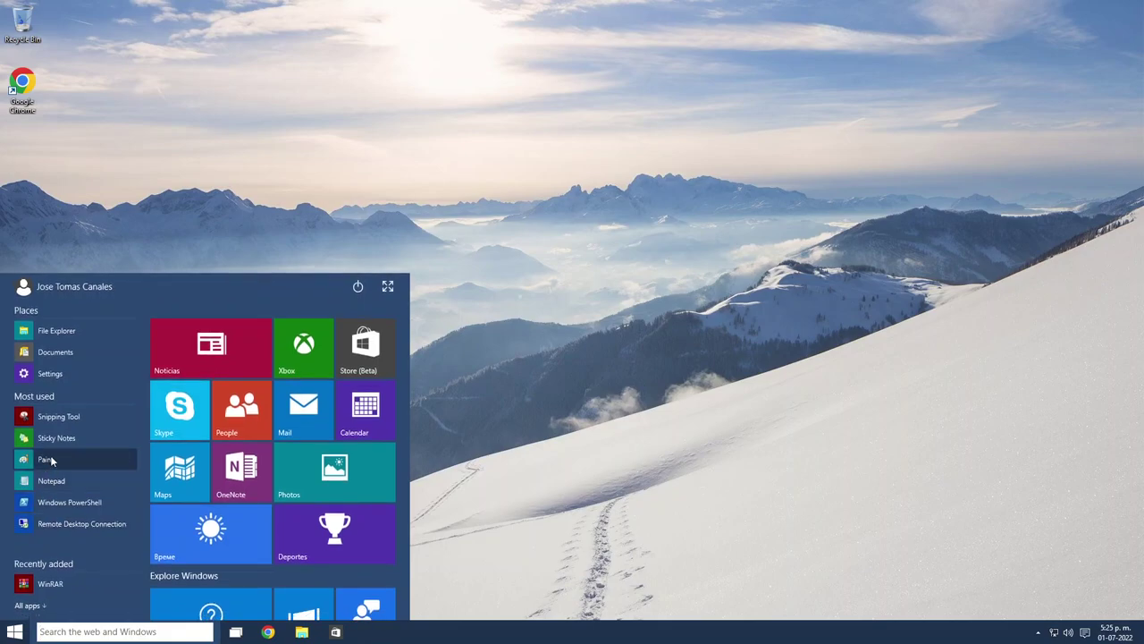
pyautogui.click(39, 605)
pyautogui.scroll(-10, 43, 492)
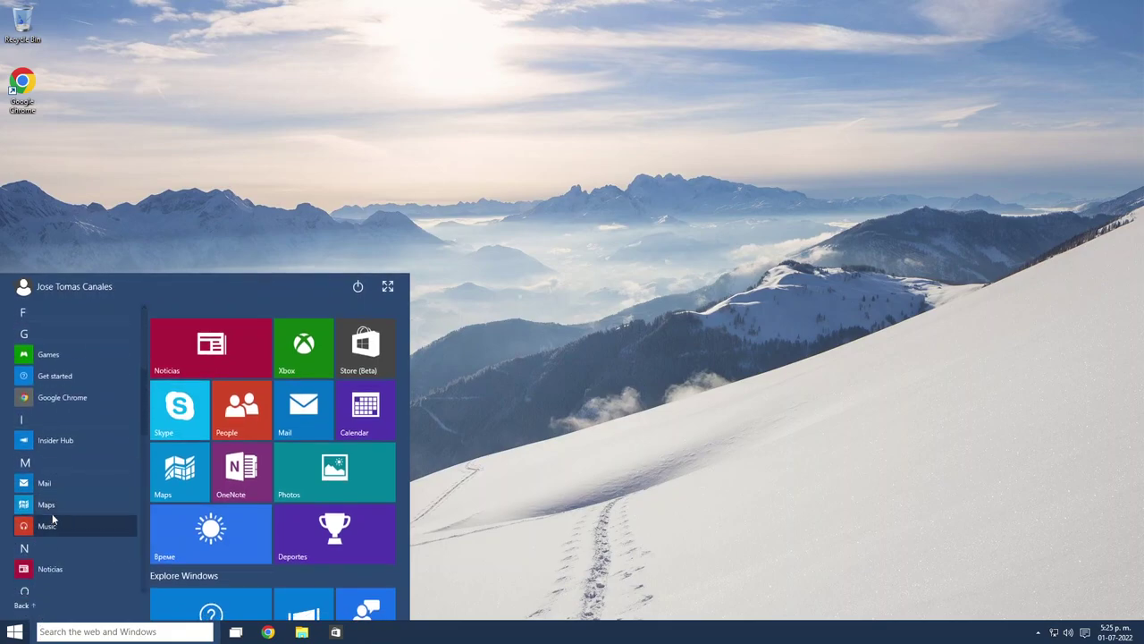
pyautogui.scroll(-3, 48, 496)
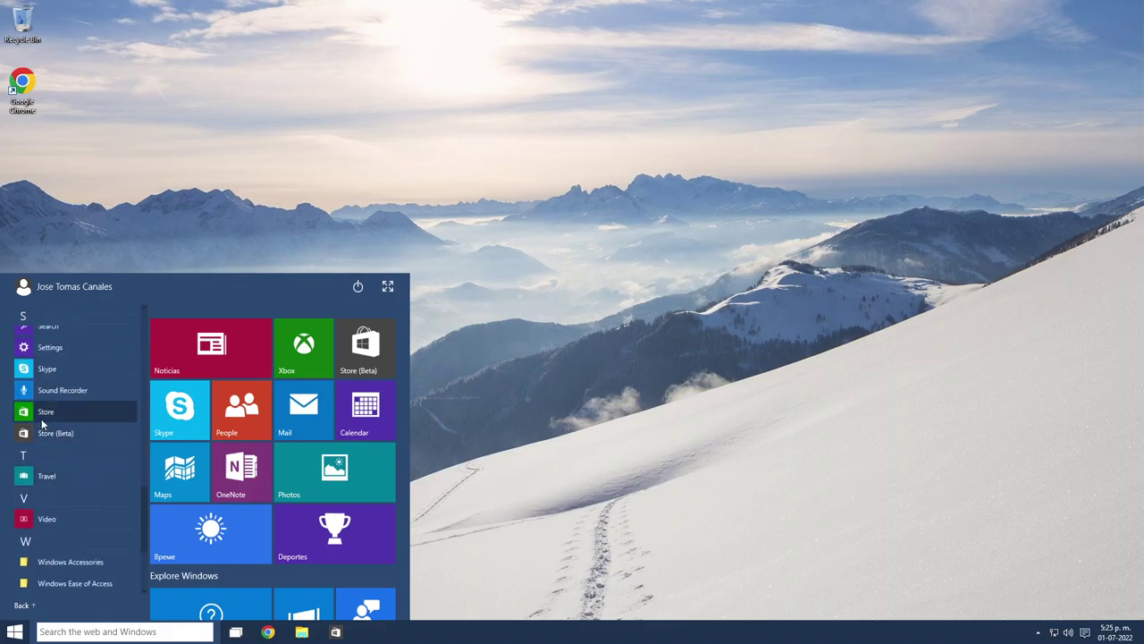
pyautogui.click(43, 417)
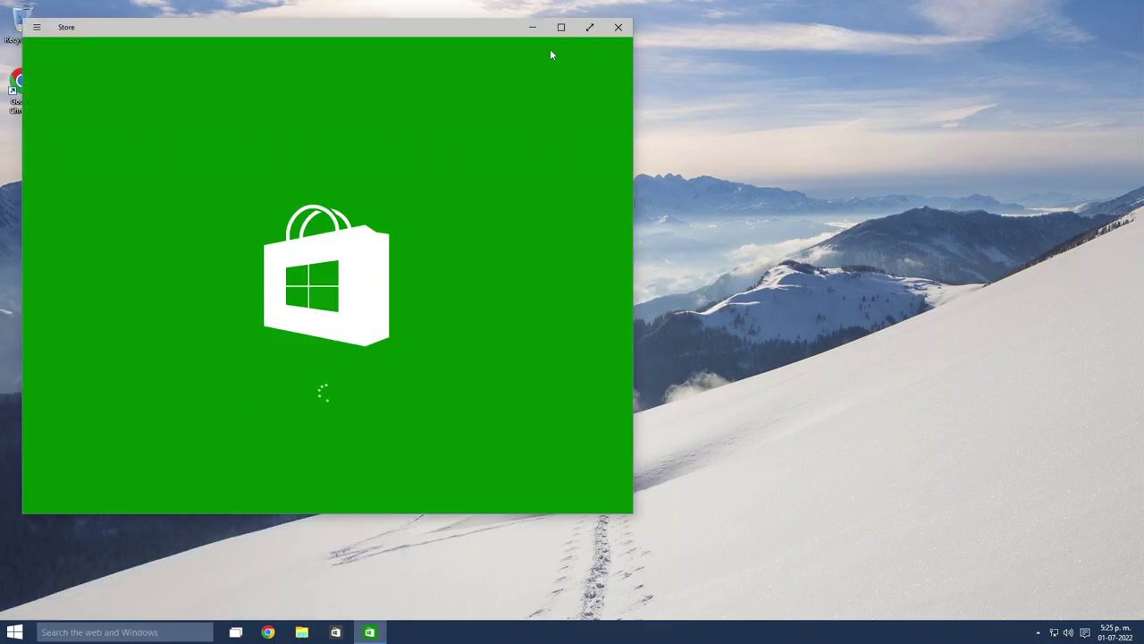
# Look through the Store's app commands, viewing its Settings pane and the Search pane with the Everywhere scope
pyautogui.click(37, 27)
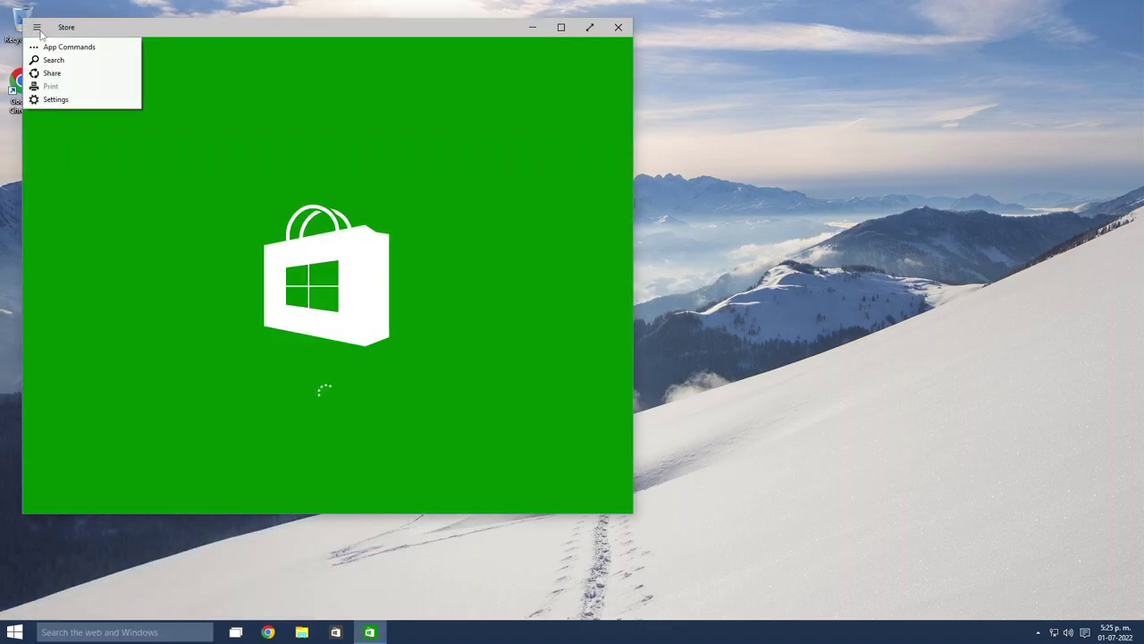
pyautogui.click(53, 99)
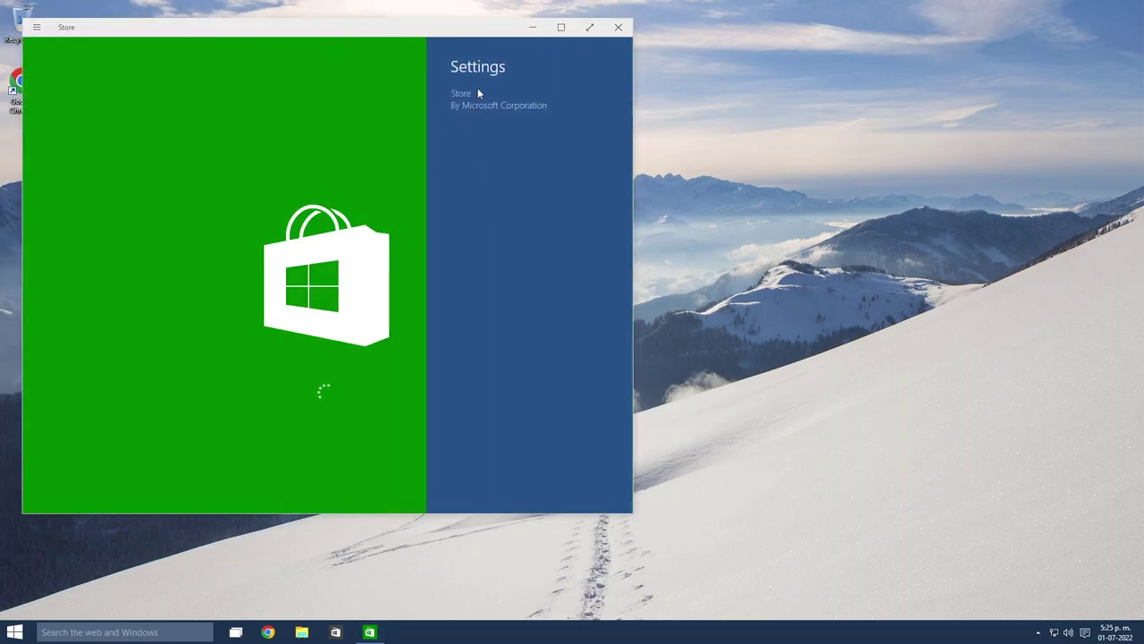
pyautogui.click(385, 91)
pyautogui.click(38, 27)
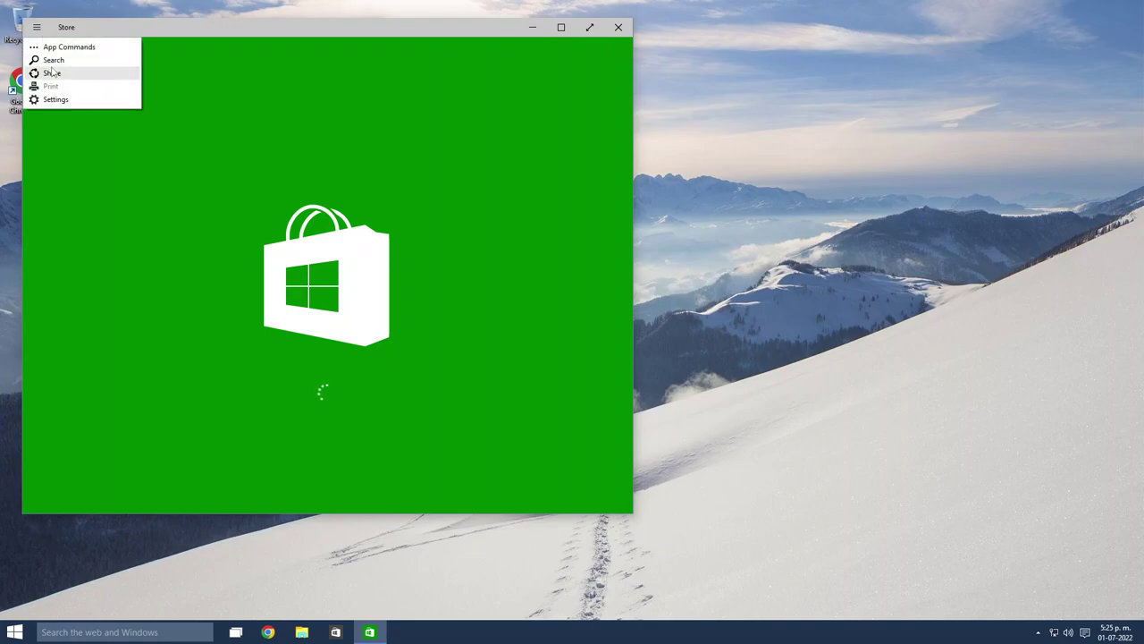
pyautogui.click(52, 64)
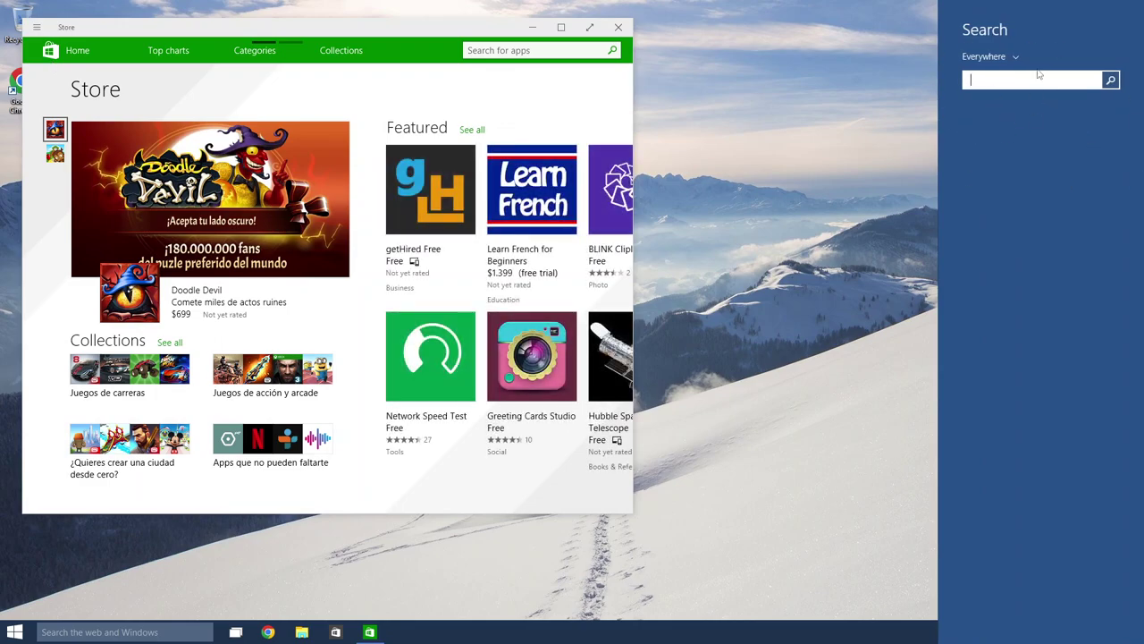
pyautogui.click(986, 57)
pyautogui.click(983, 85)
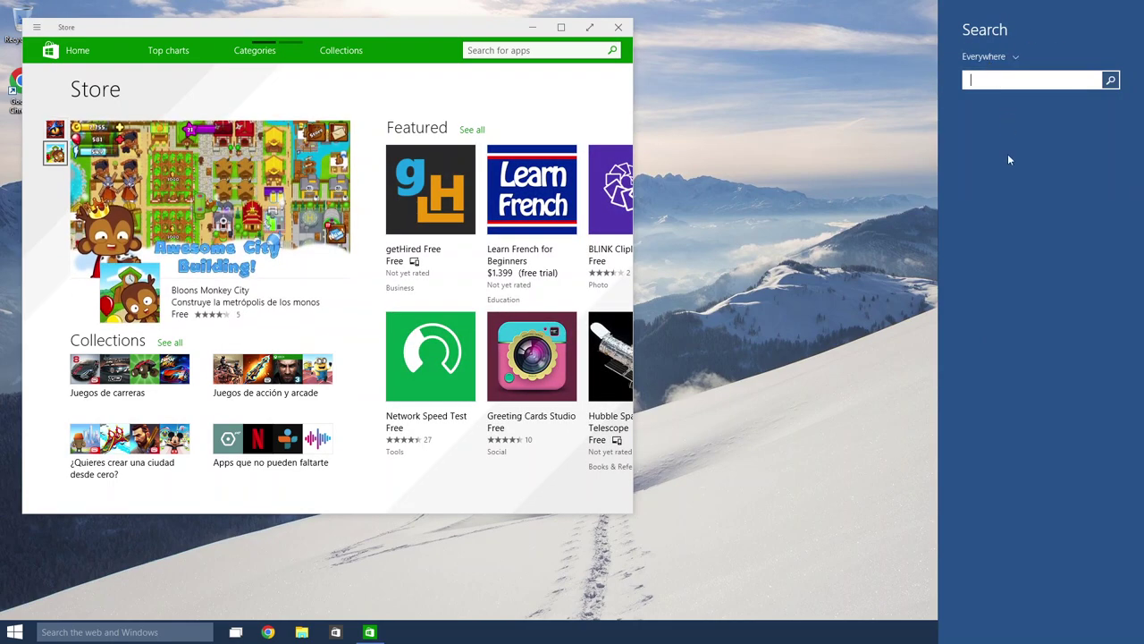
# Move the Store window toward the middle of the desktop and maximize it
pyautogui.click(430, 36)
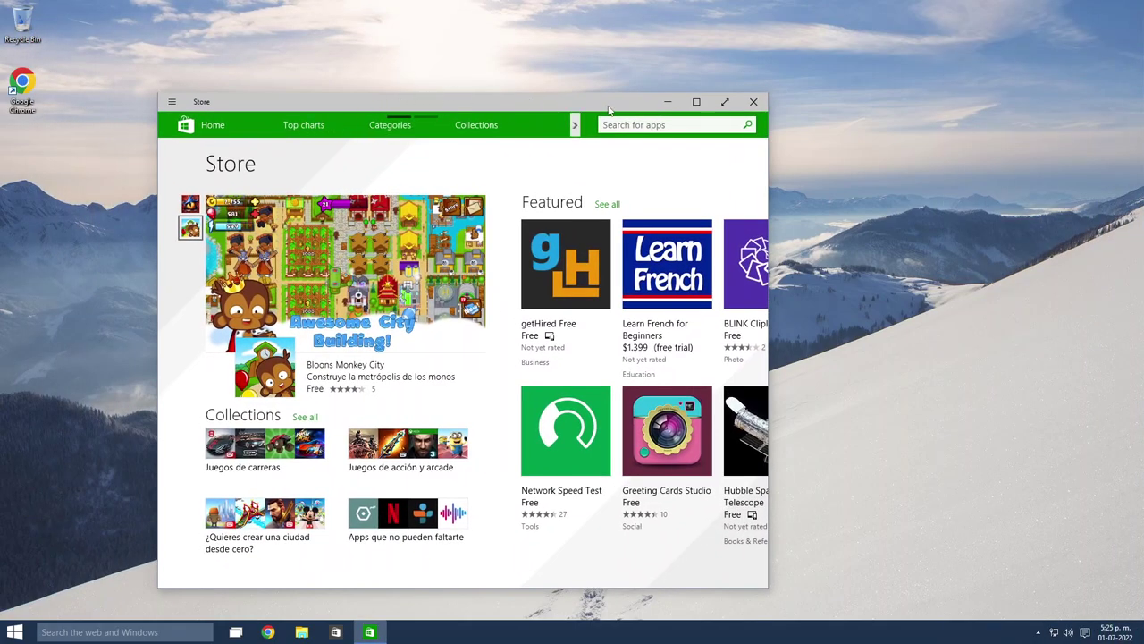
pyautogui.doubleClick(677, 105)
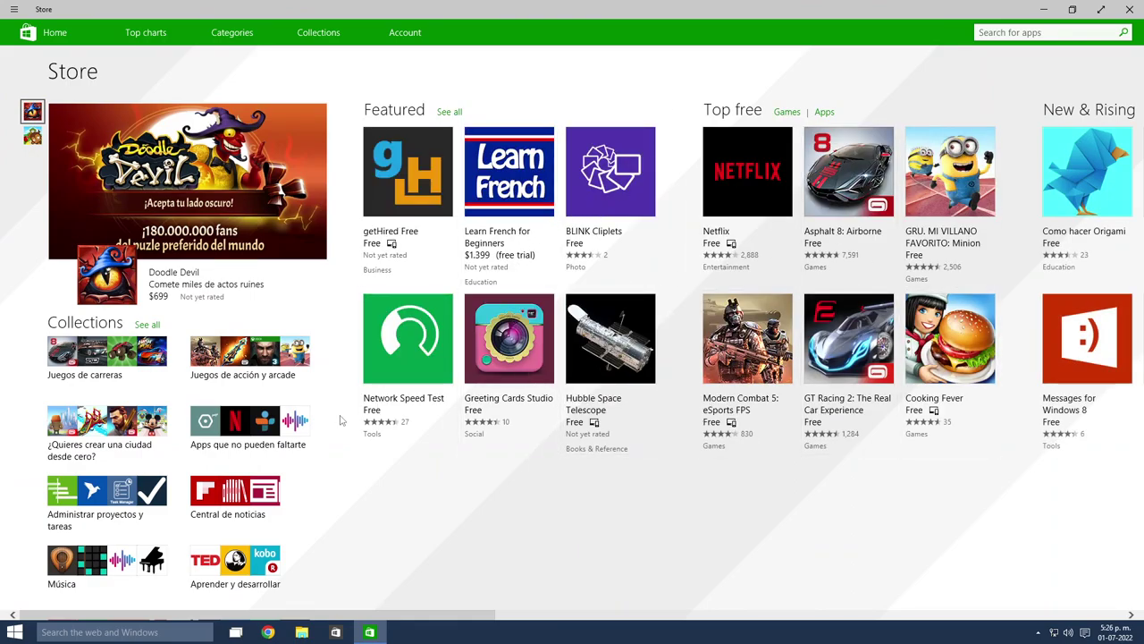
# View the Music Maker Jam page from the "Apps que no pueden faltarte" collection, and close the Store
pyautogui.click(289, 432)
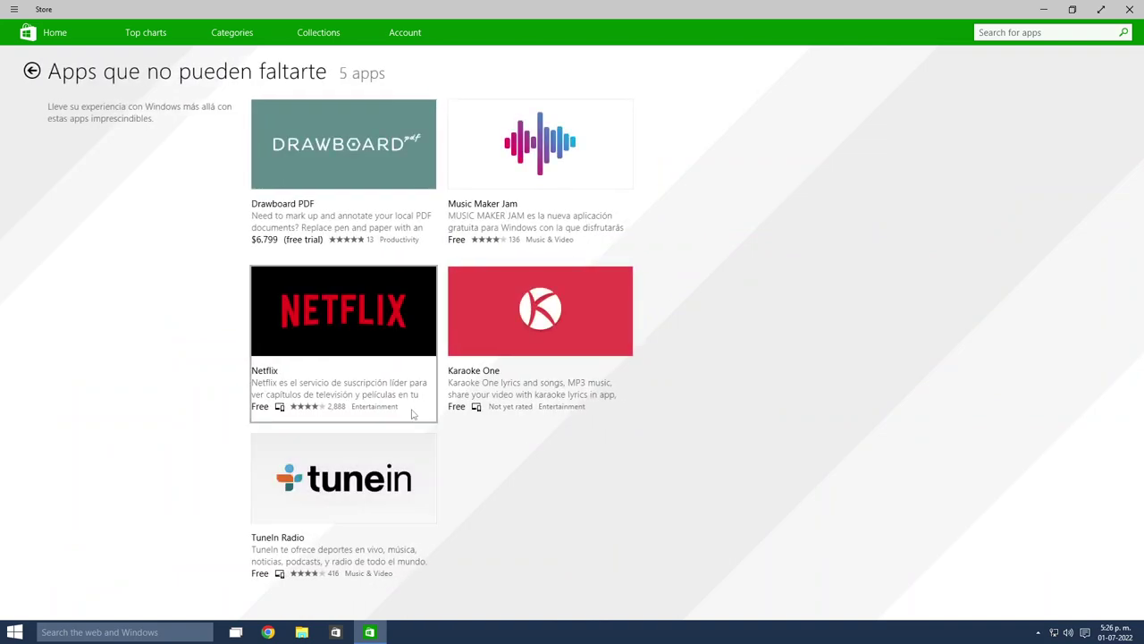
pyautogui.click(480, 213)
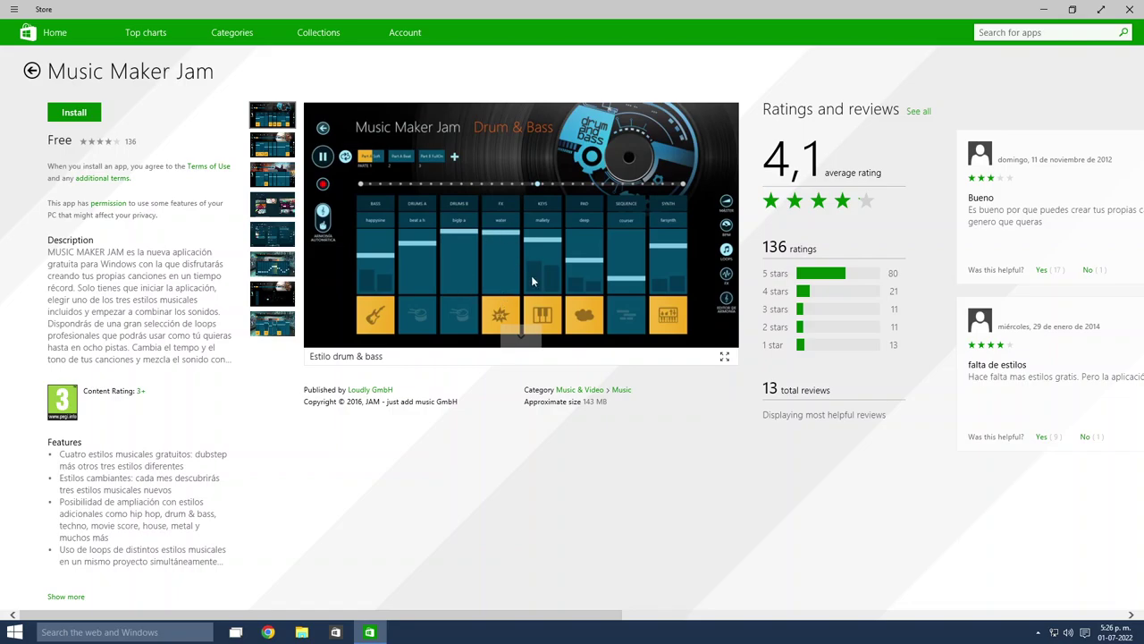
pyautogui.click(1128, 9)
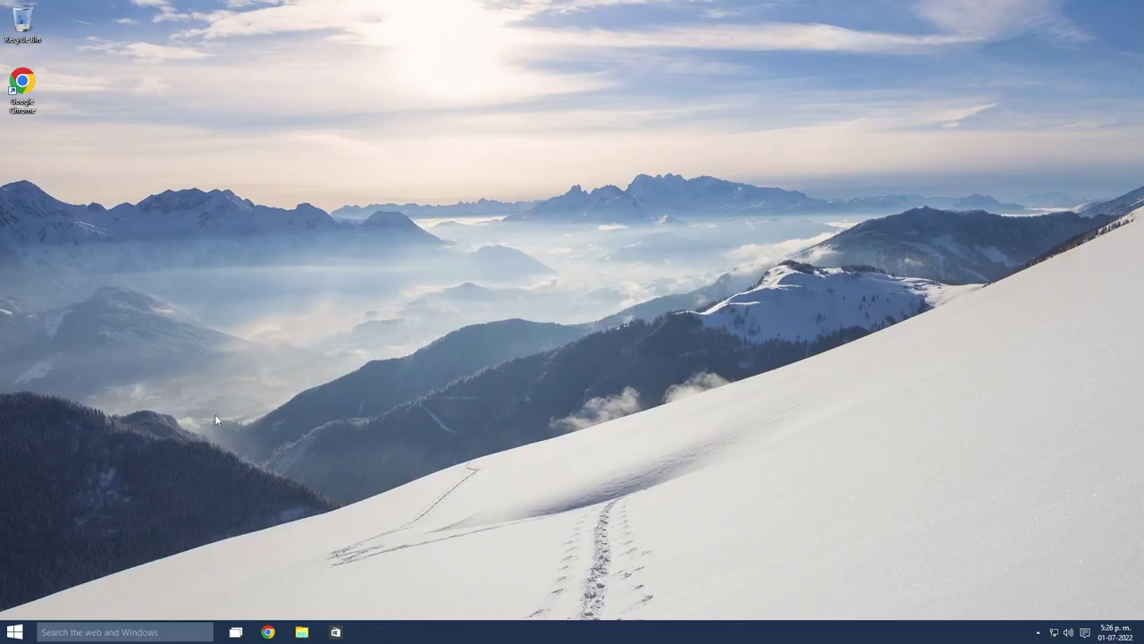
# Look through the full list of installed apps in the Start menu down to its end, and close it
pyautogui.click(22, 633)
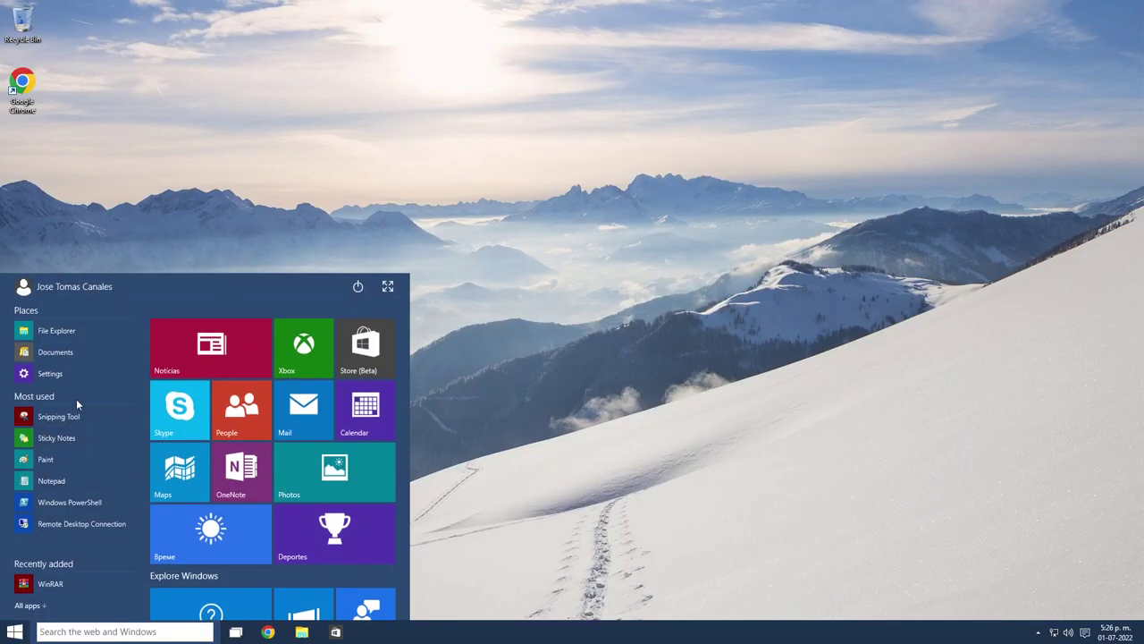
pyautogui.click(36, 606)
pyautogui.scroll(-10, 76, 483)
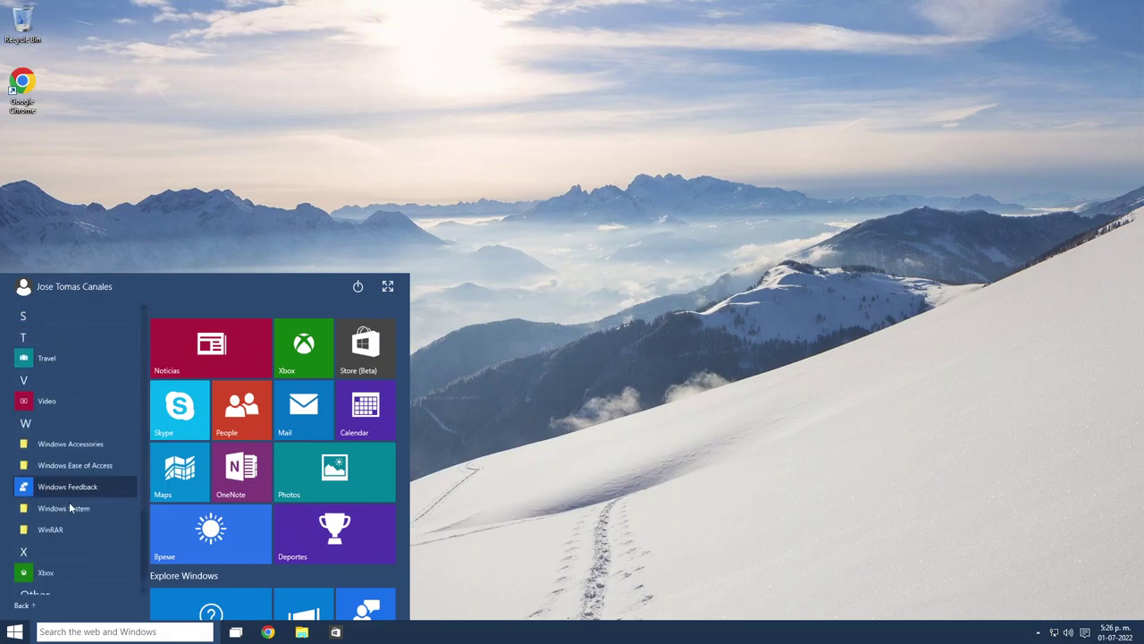
pyautogui.scroll(-1, 69, 501)
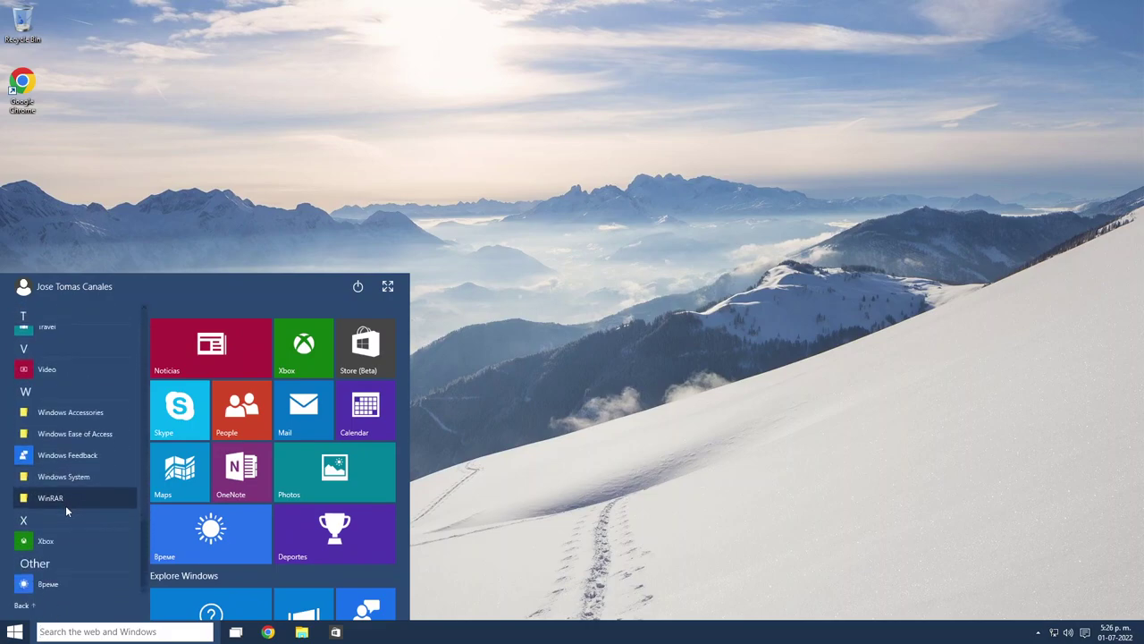
pyautogui.click(62, 202)
# Launch Google Chrome and place the cursor in the Google search box of the new tab
pyautogui.doubleClick(34, 86)
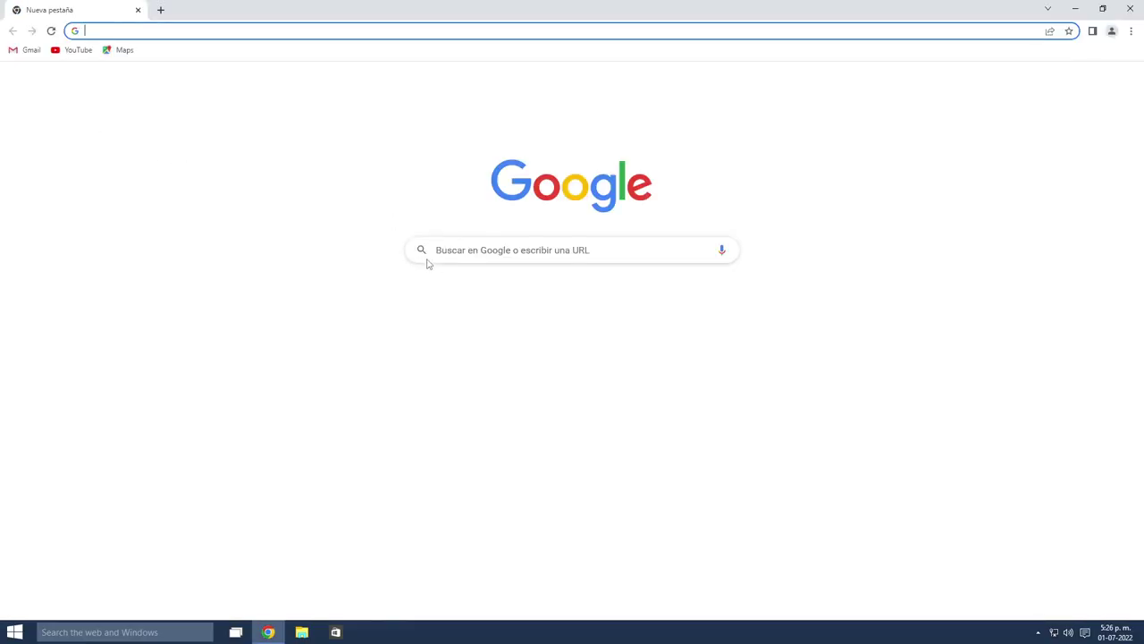
pyautogui.click(440, 261)
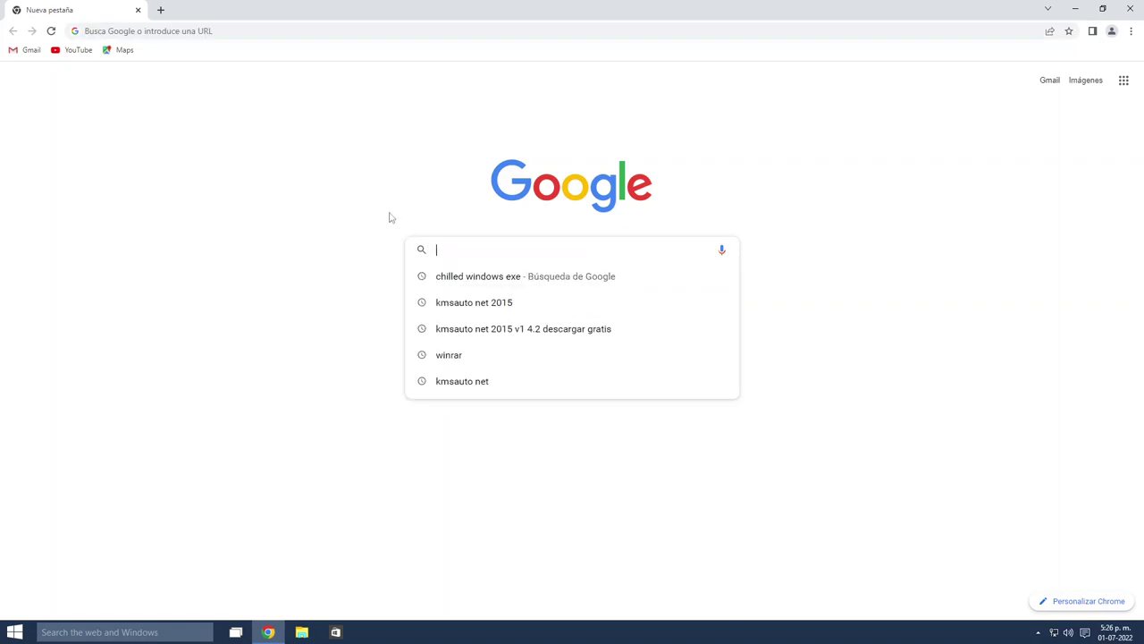
pyautogui.write('omg')
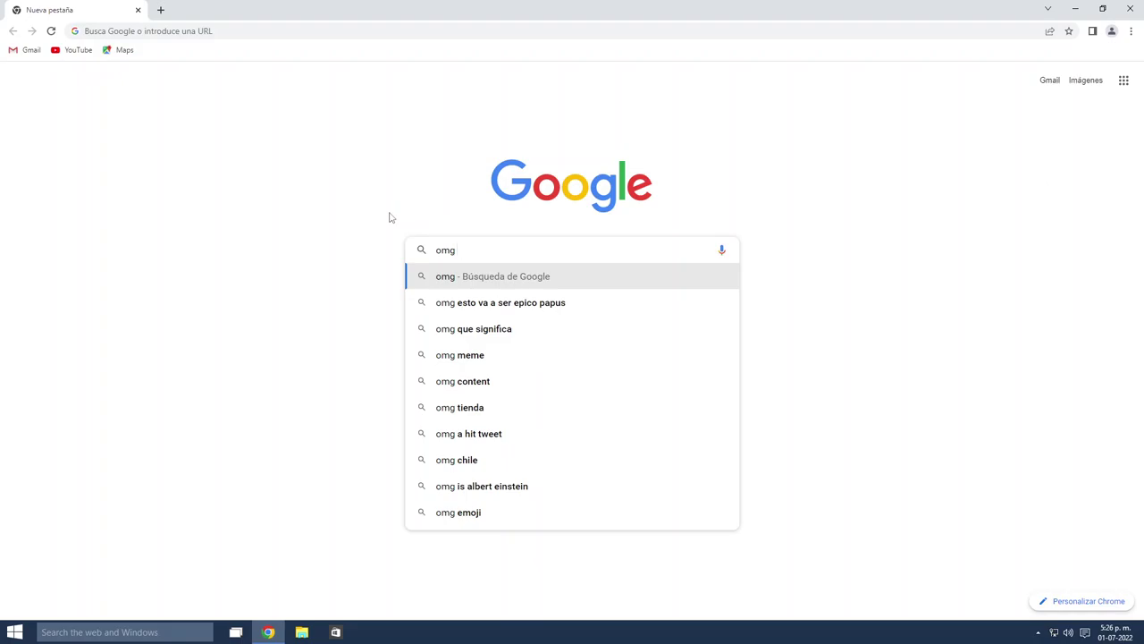
pyautogui.press('BackSpace')
pyautogui.press('BackSpace')
pyautogui.press('BackSpace')
pyautogui.press('BackSpace')
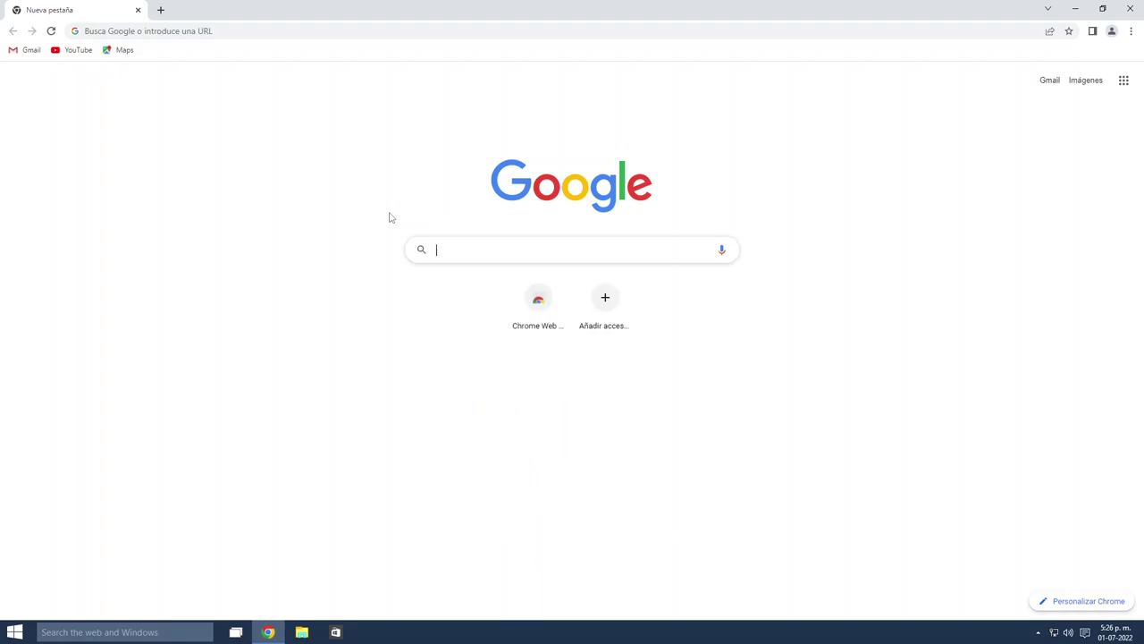
pyautogui.write('omg')
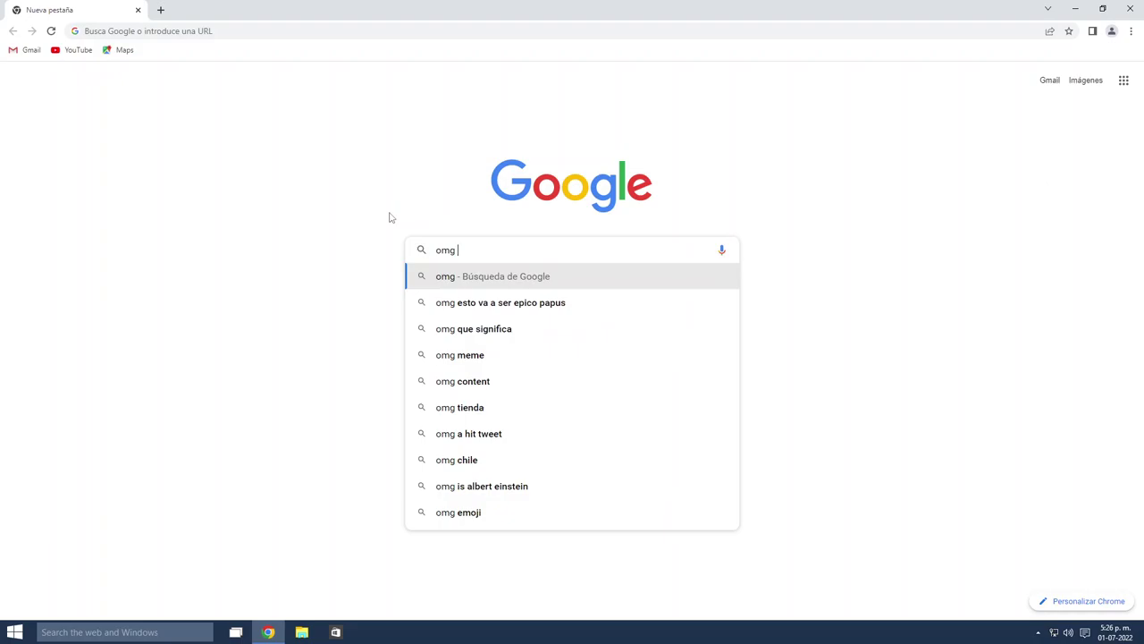
pyautogui.press('BackSpace')
pyautogui.press('BackSpace')
pyautogui.press('BackSpace')
pyautogui.press('BackSpace')
# Search Google for "net framework 4.7.2"
pyautogui.write('net f')
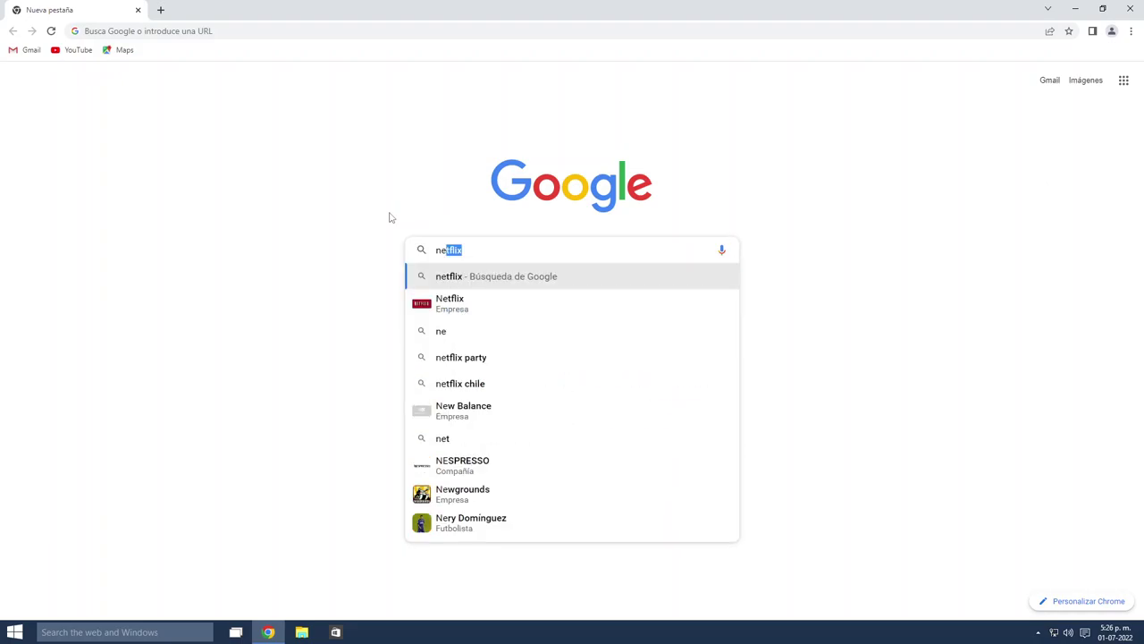
pyautogui.press('Down')
pyautogui.press('Down')
pyautogui.press('Down')
pyautogui.press('Down')
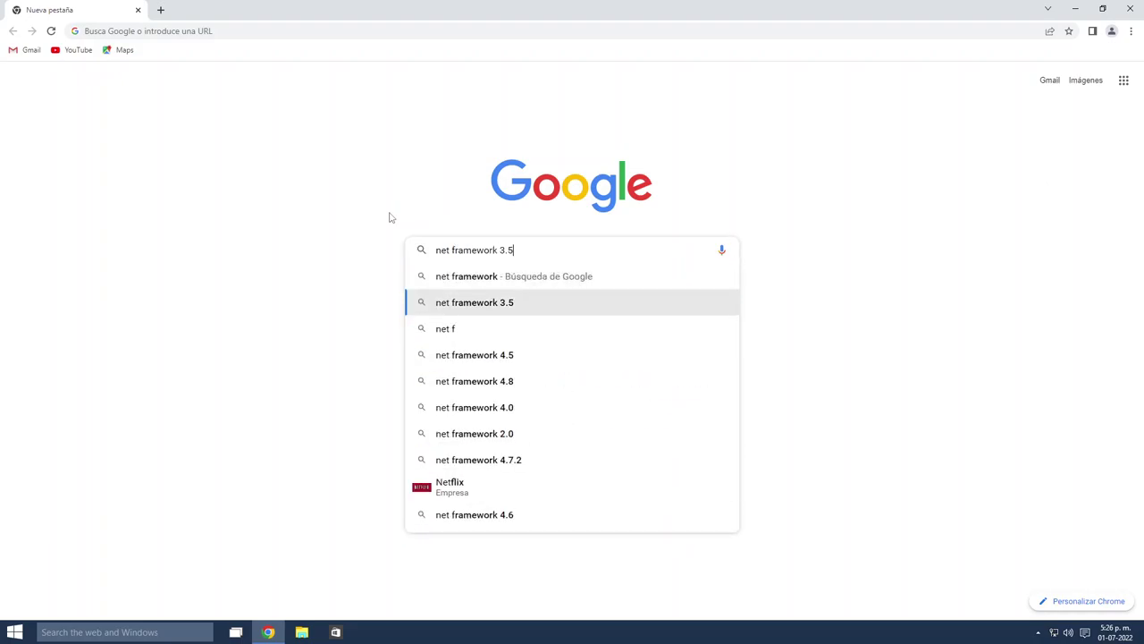
pyautogui.press('BackSpace')
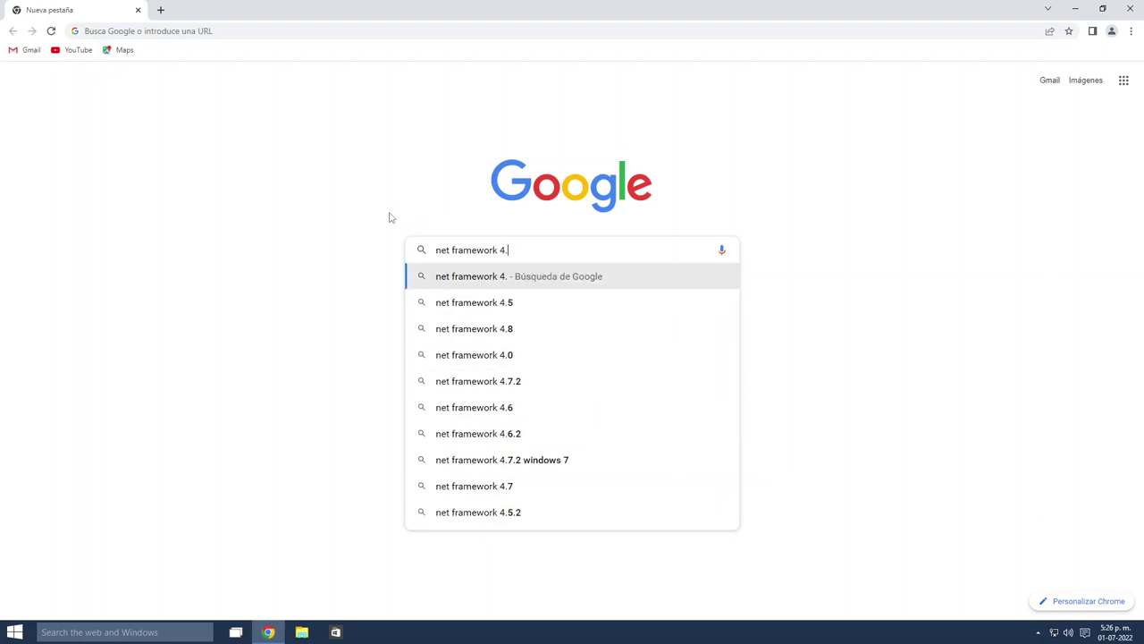
pyautogui.write('7')
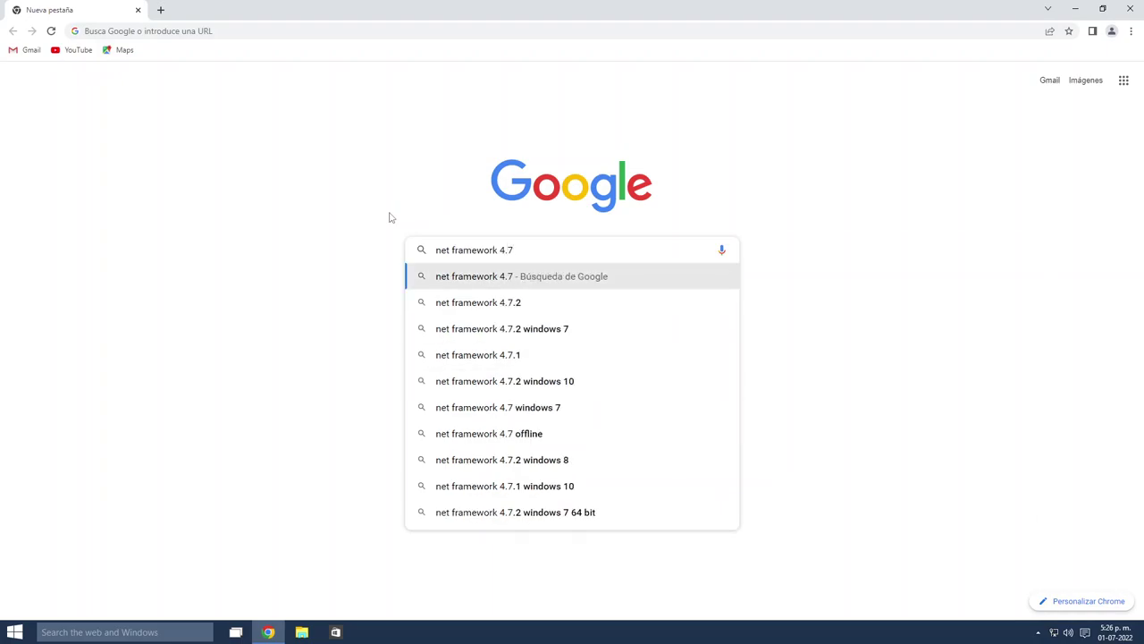
pyautogui.press('Down')
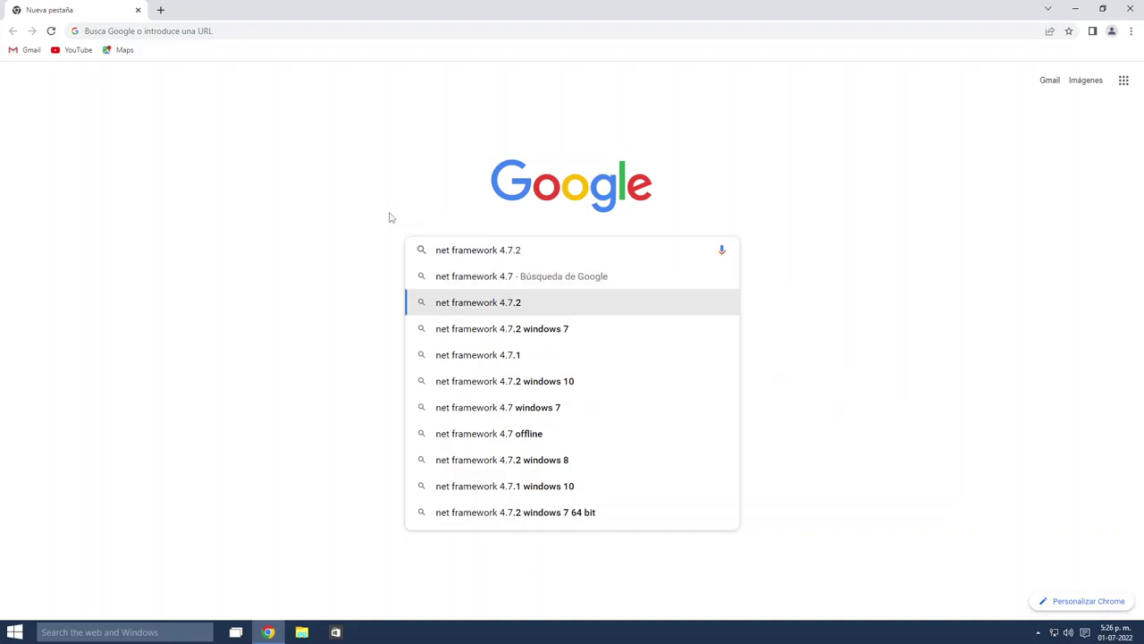
pyautogui.press('Return')
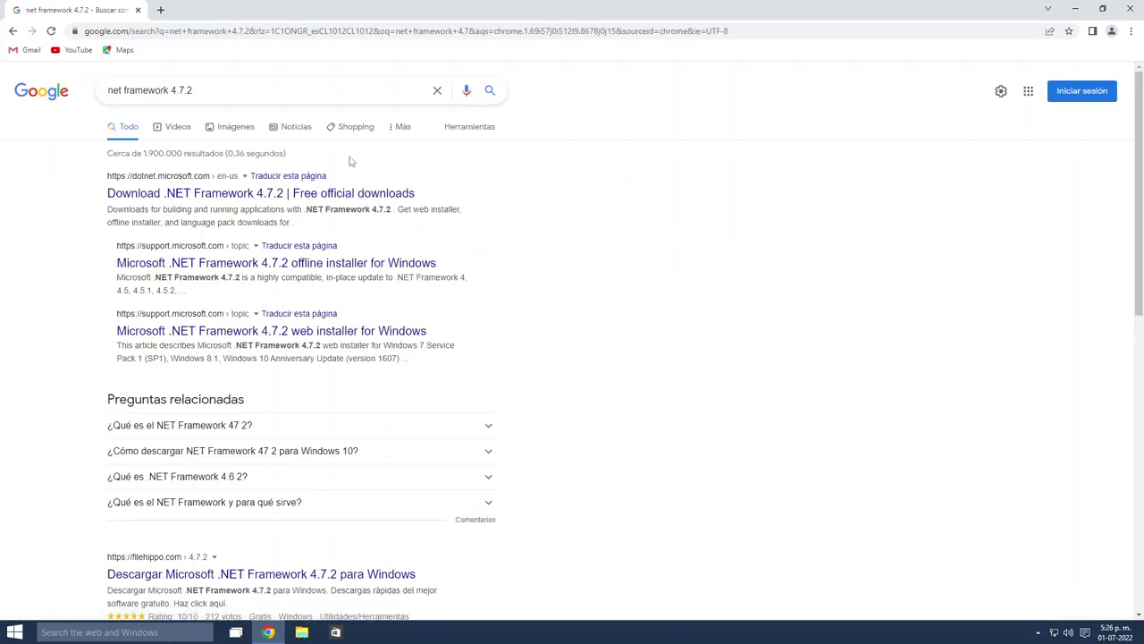
# Refine the Google search to the suggestion "net framework 4.7.2 instalador sin conexion"
pyautogui.click(301, 85)
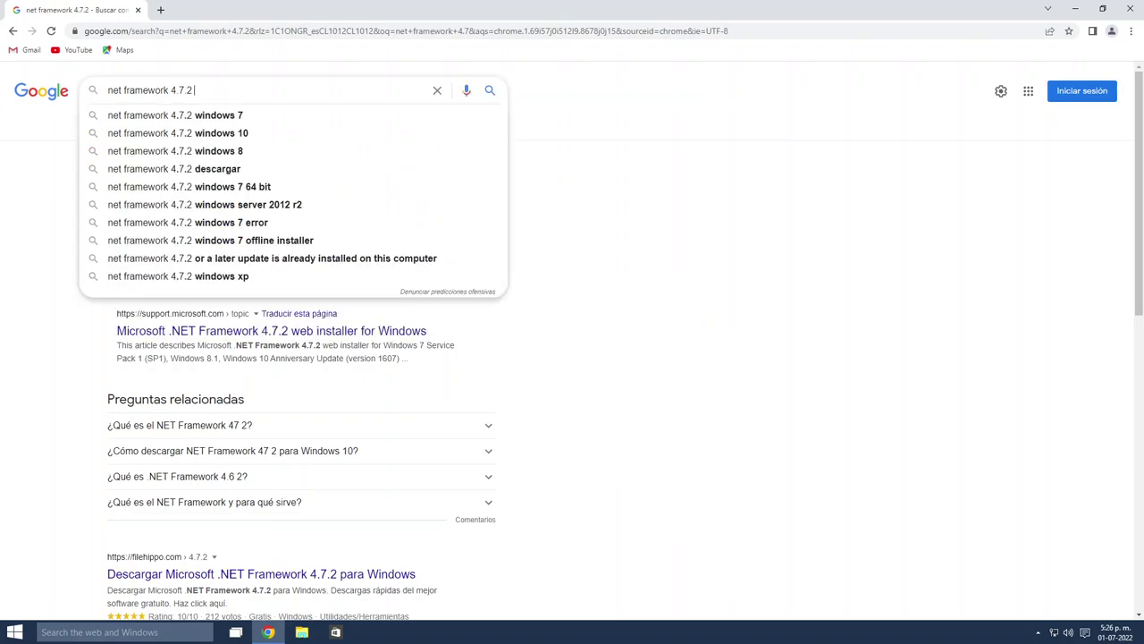
pyautogui.write('no')
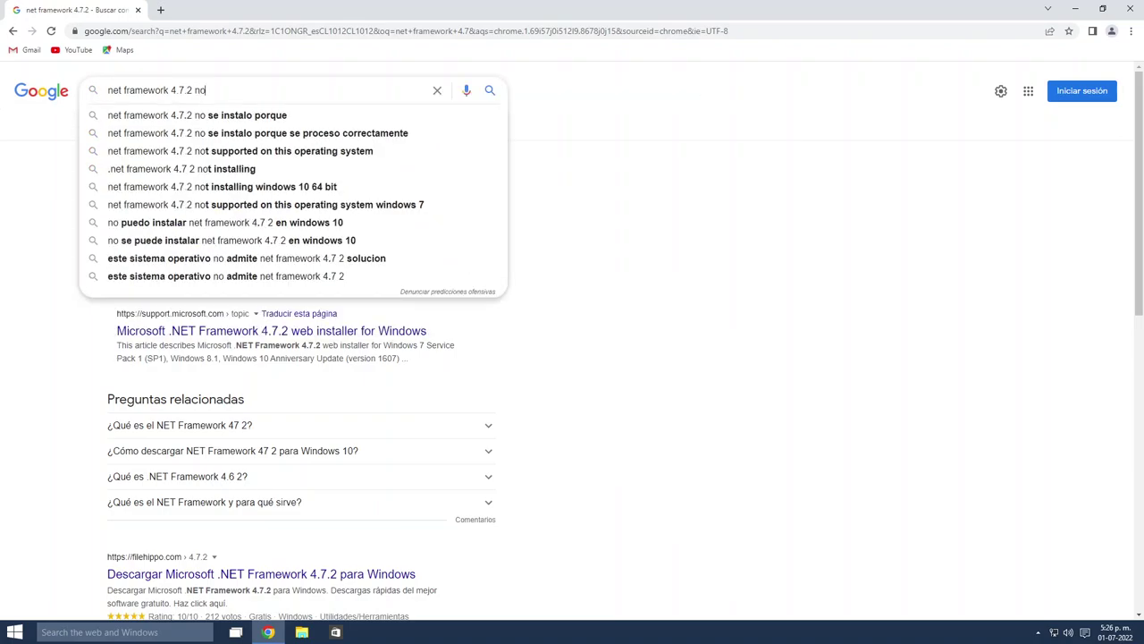
pyautogui.press('BackSpace')
pyautogui.press('BackSpace')
pyautogui.write('in')
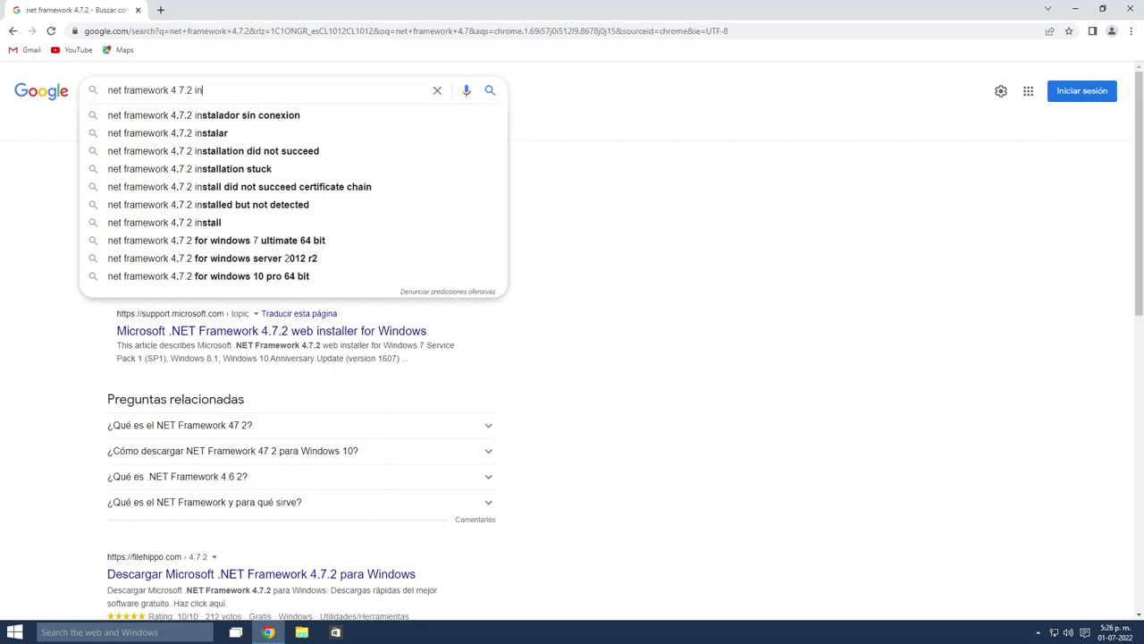
pyautogui.press('Down')
pyautogui.press('Return')
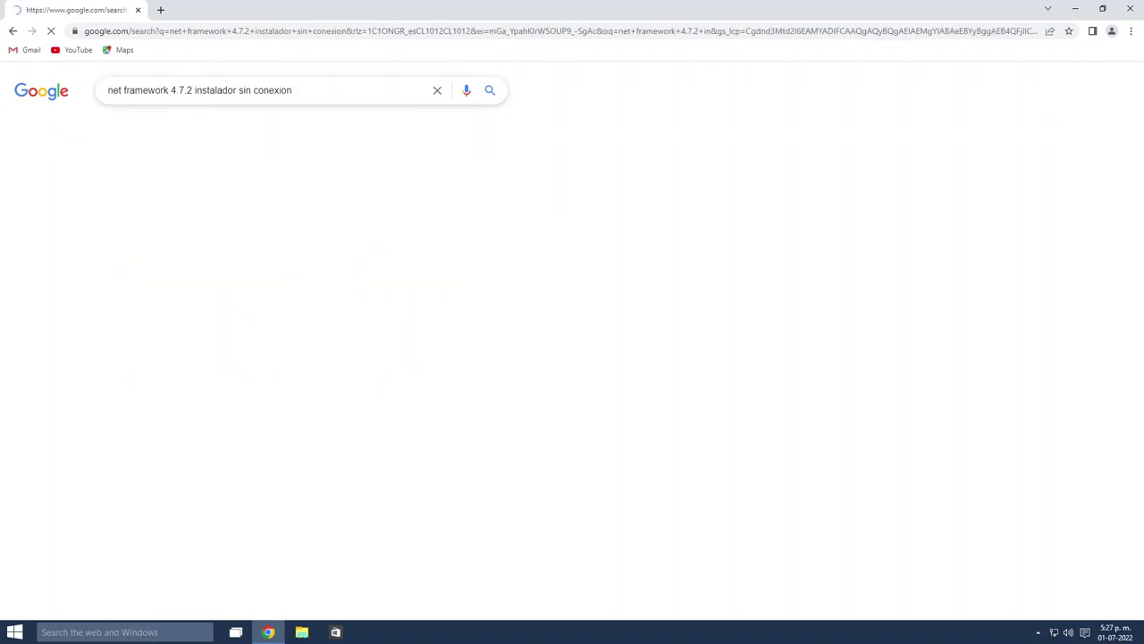
# Read the Microsoft support article on the .NET Framework 4.7.2 offline installer, including compatible operating systems, and return to the search results
pyautogui.click(311, 192)
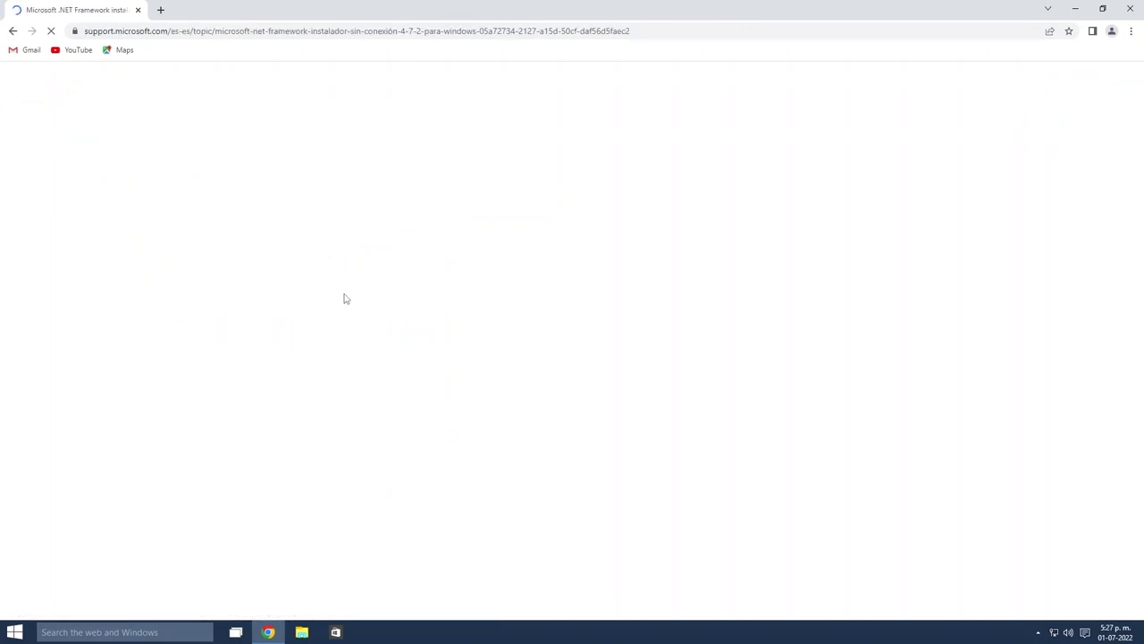
pyautogui.scroll(-1, 345, 299)
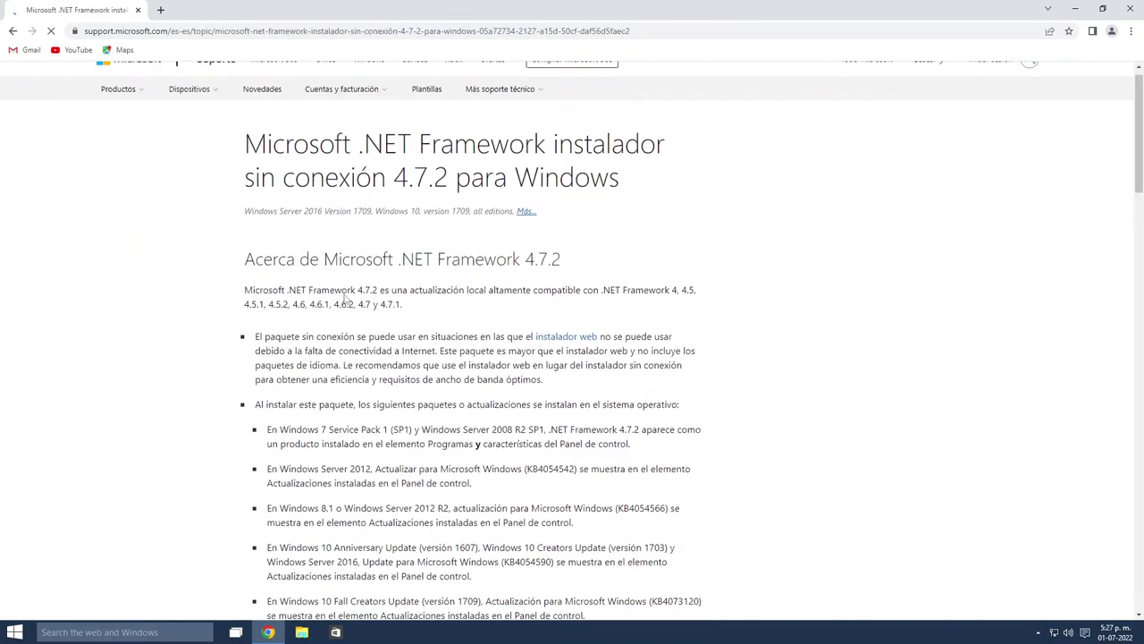
pyautogui.scroll(-2, 345, 299)
pyautogui.scroll(-8, 348, 304)
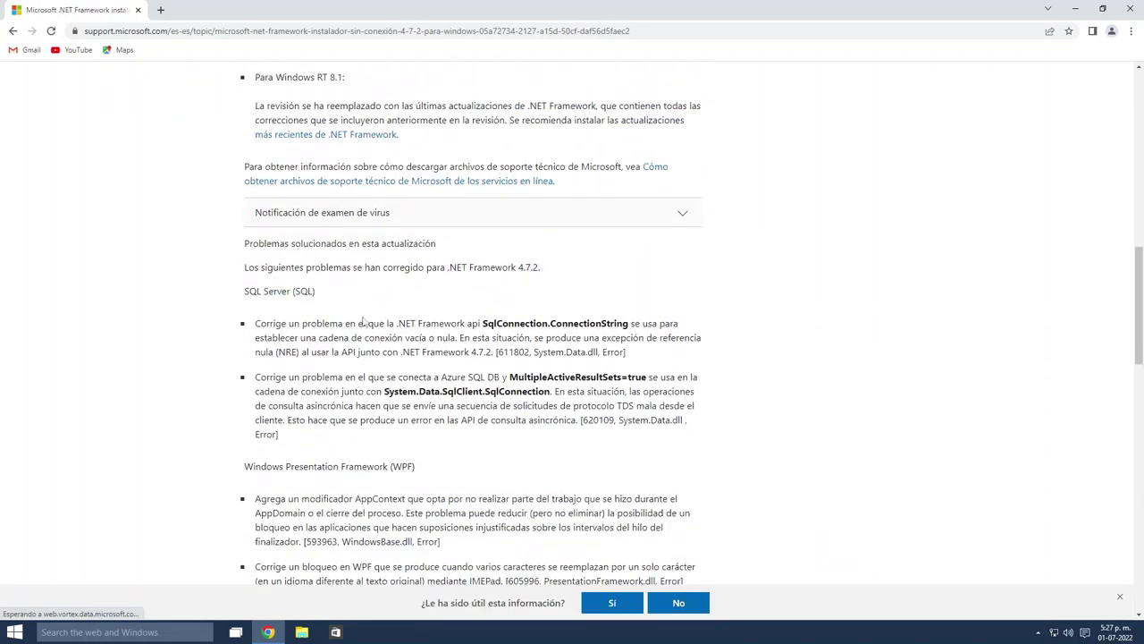
pyautogui.scroll(-15, 363, 322)
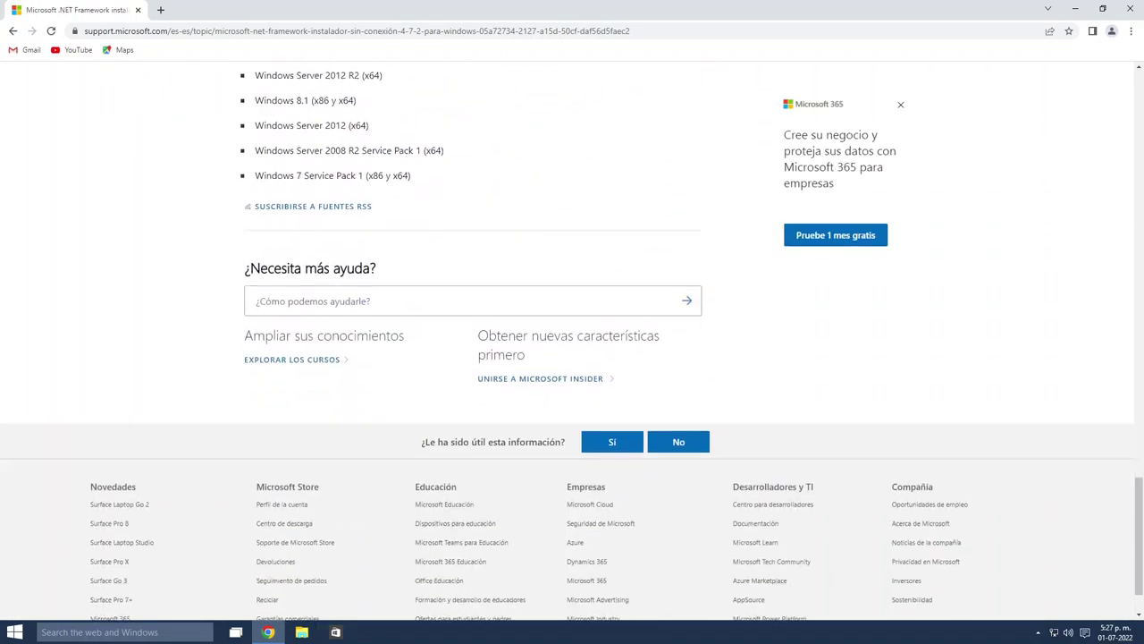
pyautogui.scroll(4, 375, 322)
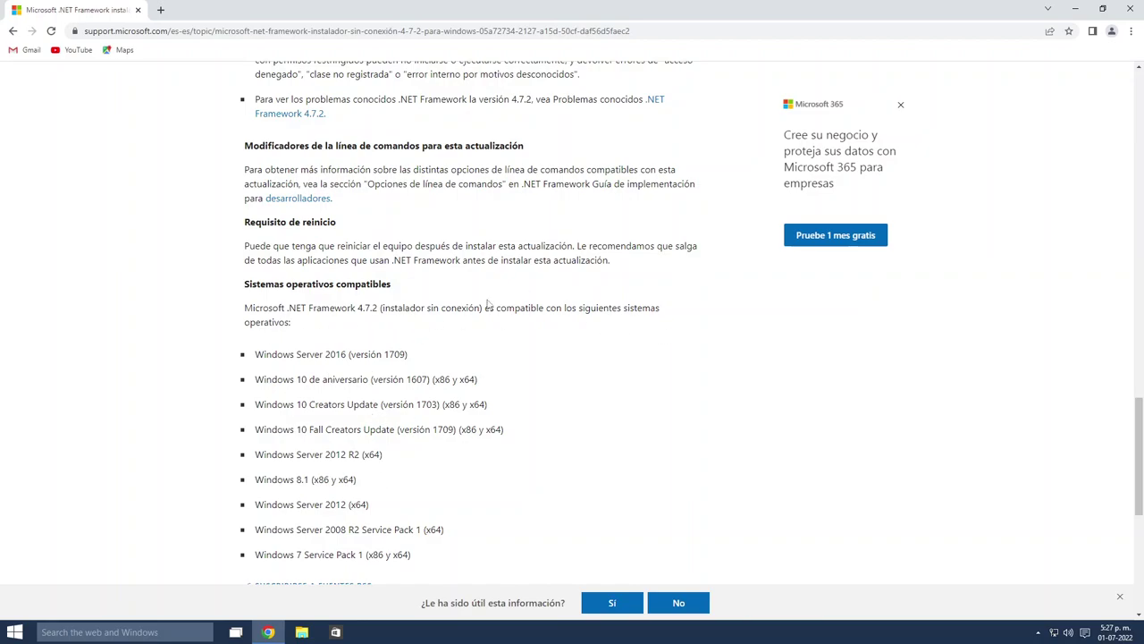
pyautogui.scroll(5, 213, 348)
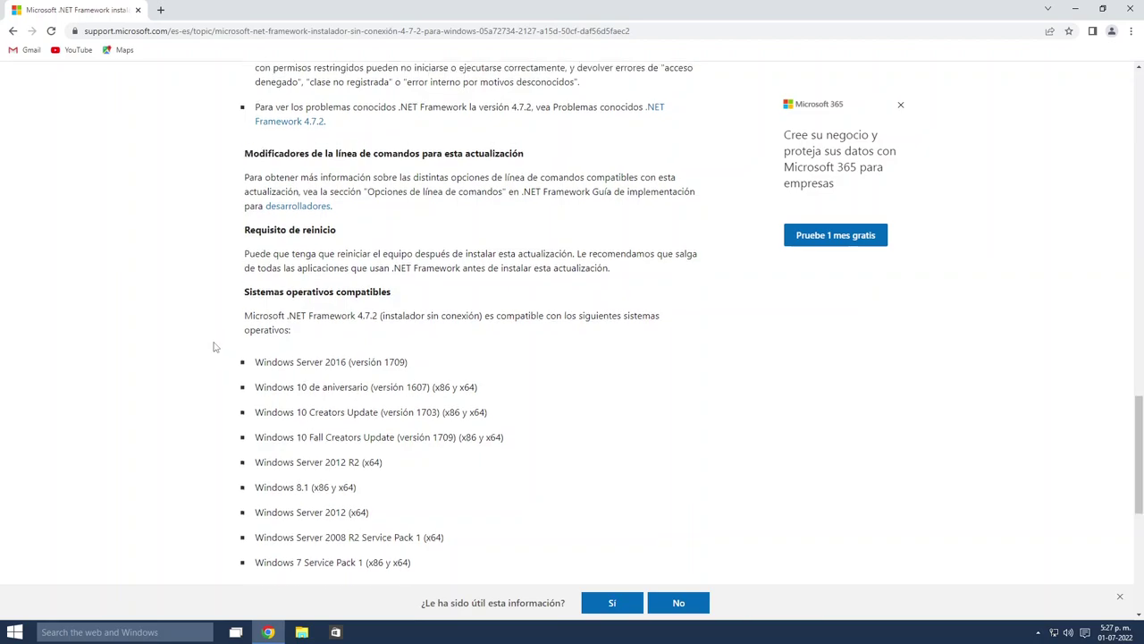
pyautogui.scroll(-1, 216, 347)
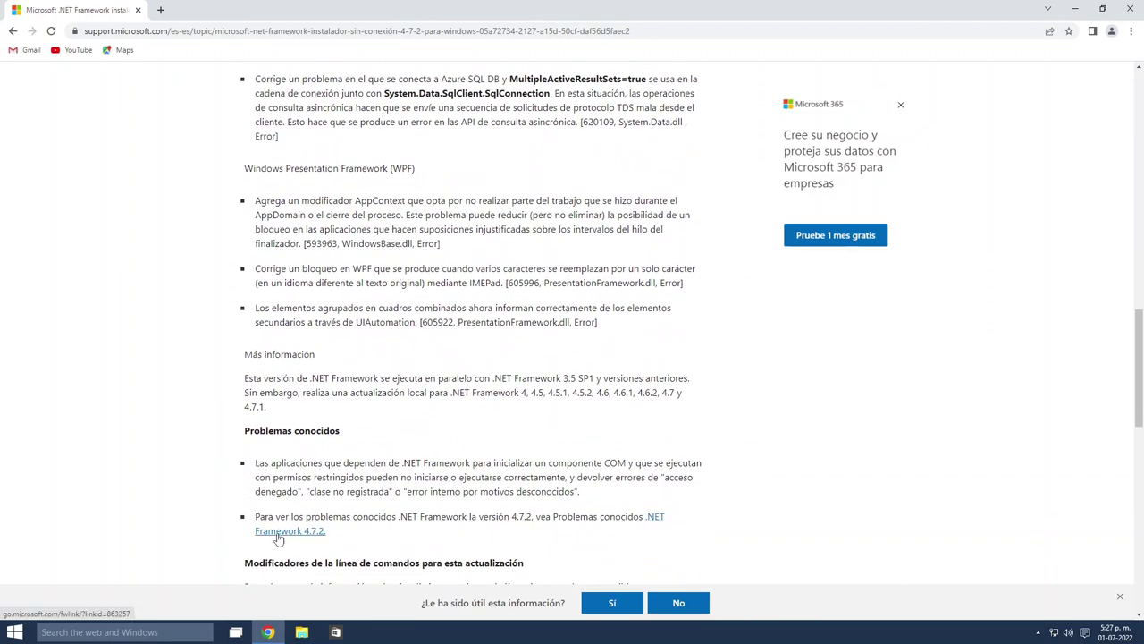
pyautogui.scroll(7, 279, 538)
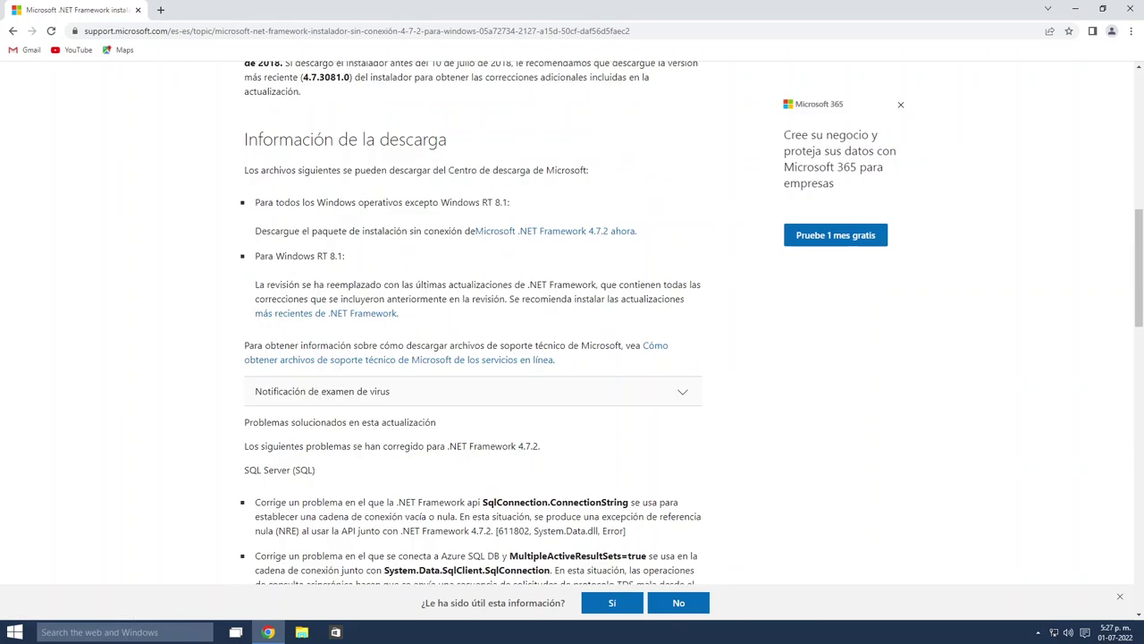
pyautogui.scroll(8, 273, 572)
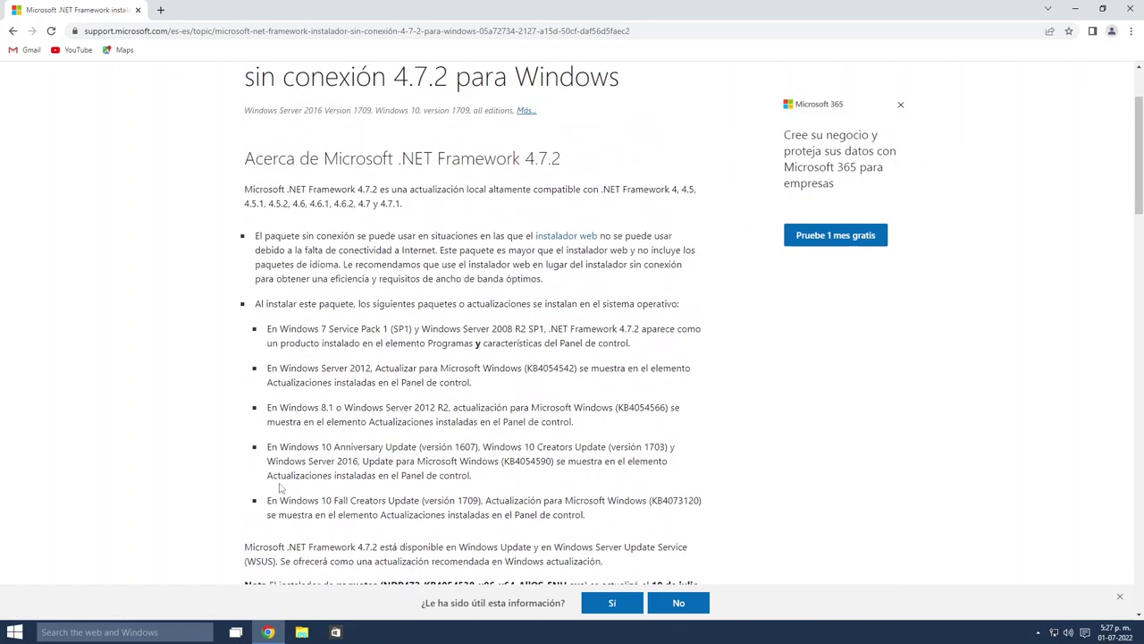
pyautogui.scroll(-1, 459, 346)
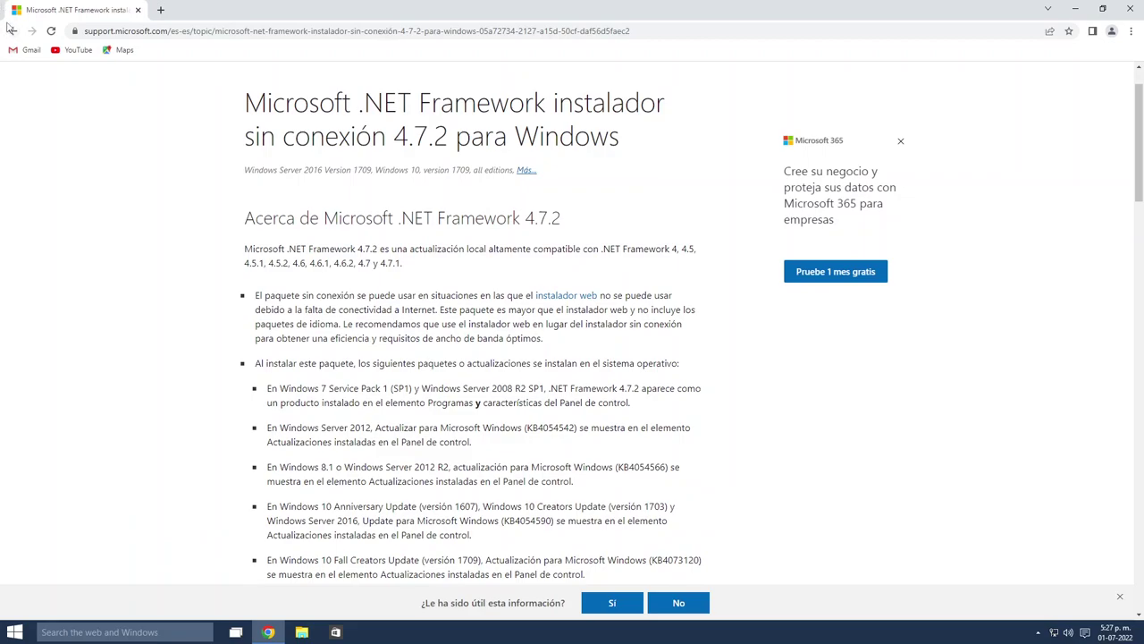
pyautogui.click(12, 30)
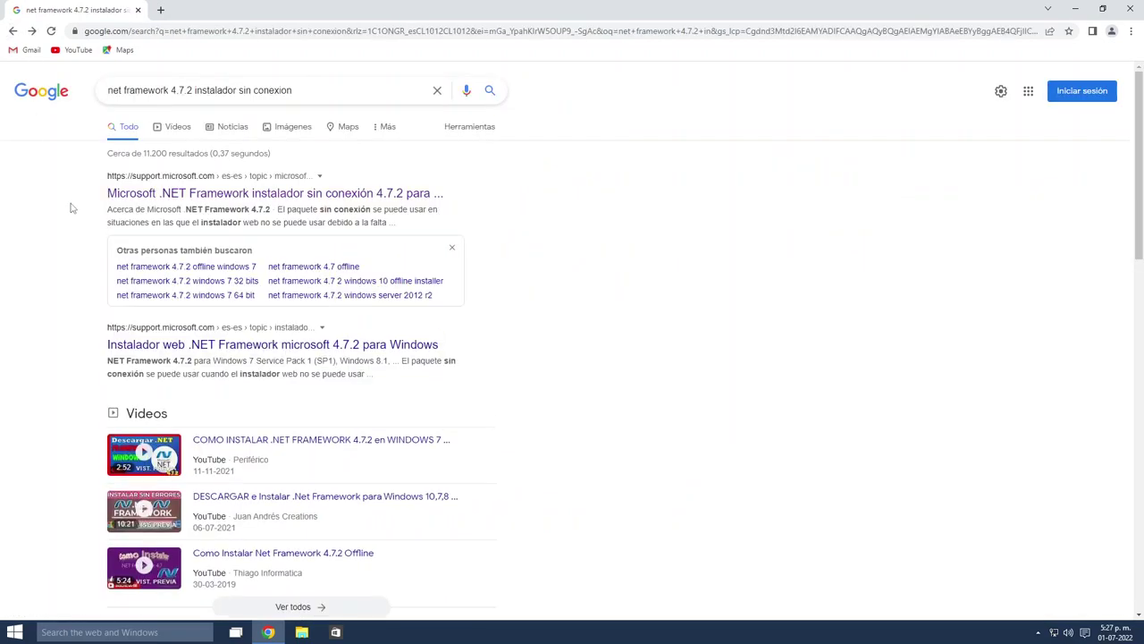
# Open the Microsoft support article on the .NET Framework 4.7 offline installer and examine which operating systems it supports
pyautogui.scroll(-3, 72, 209)
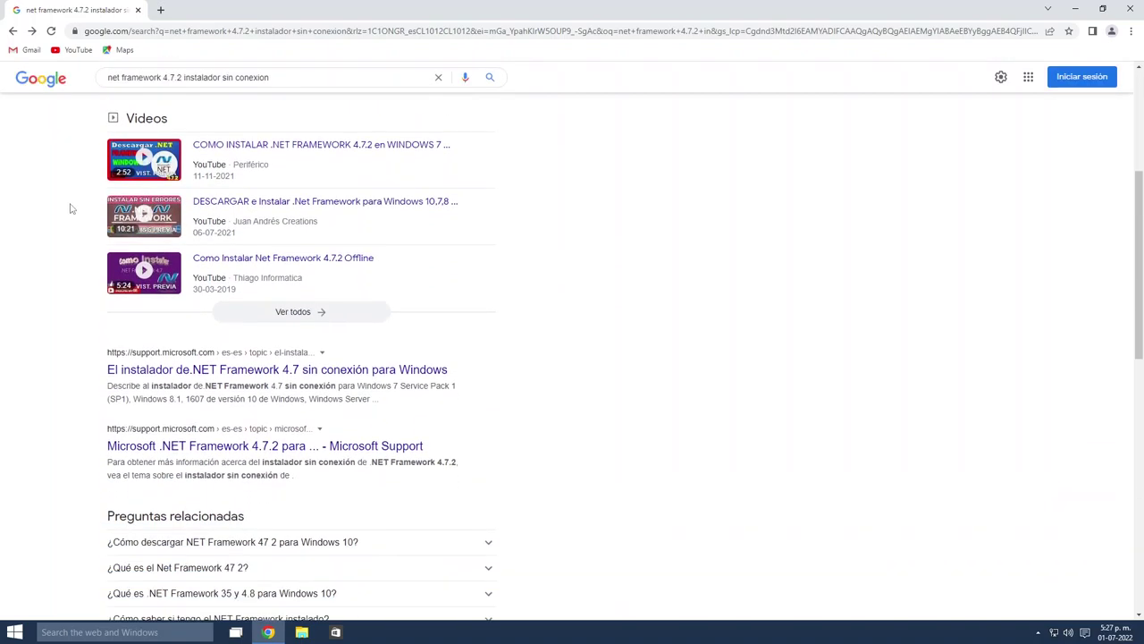
pyautogui.click(163, 365)
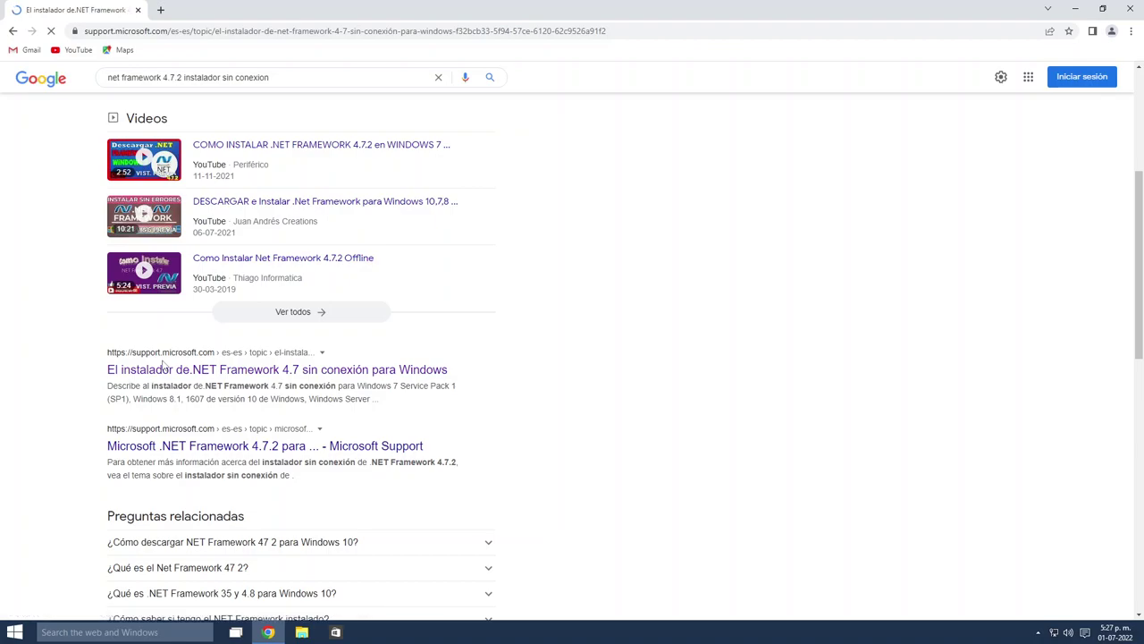
pyautogui.scroll(-8, 671, 321)
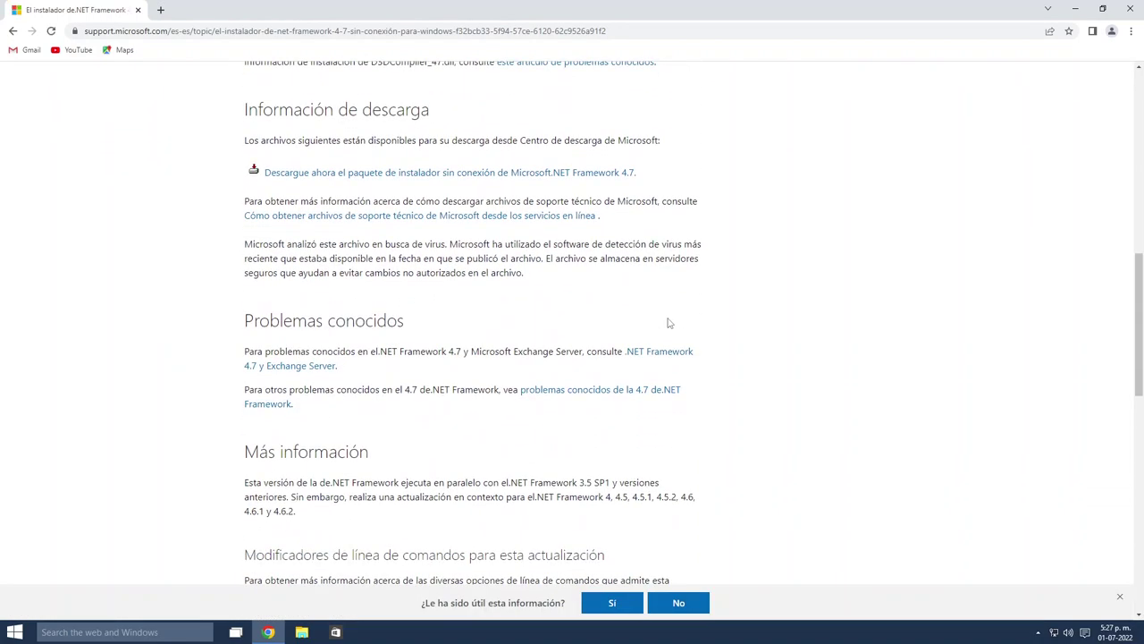
pyautogui.scroll(-3, 669, 323)
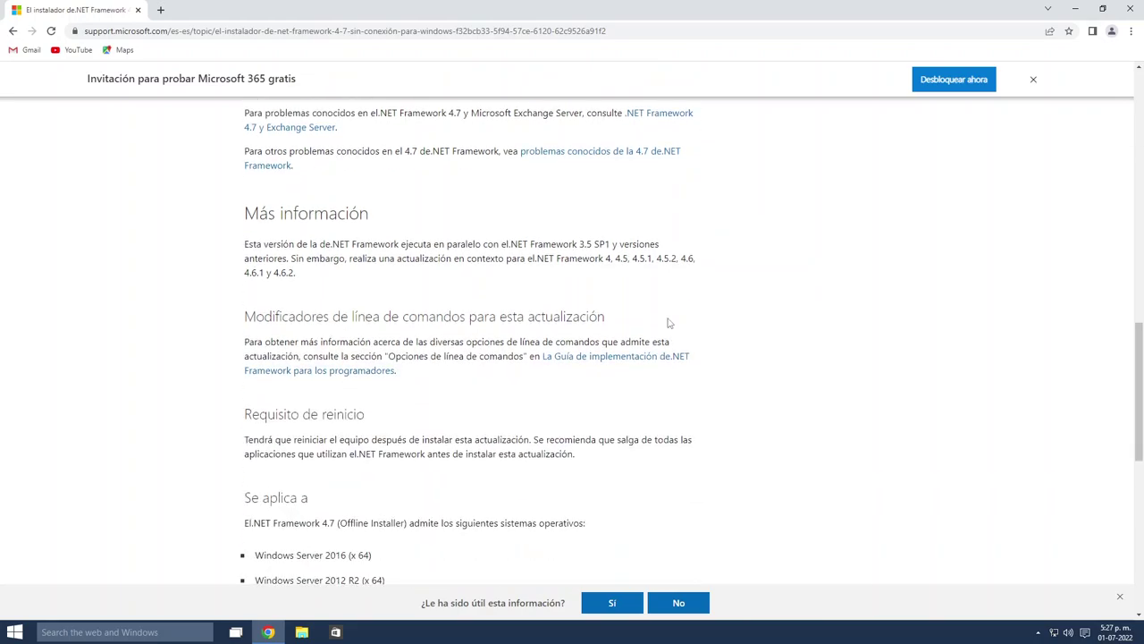
pyautogui.scroll(-6, 669, 323)
pyautogui.scroll(3, 666, 323)
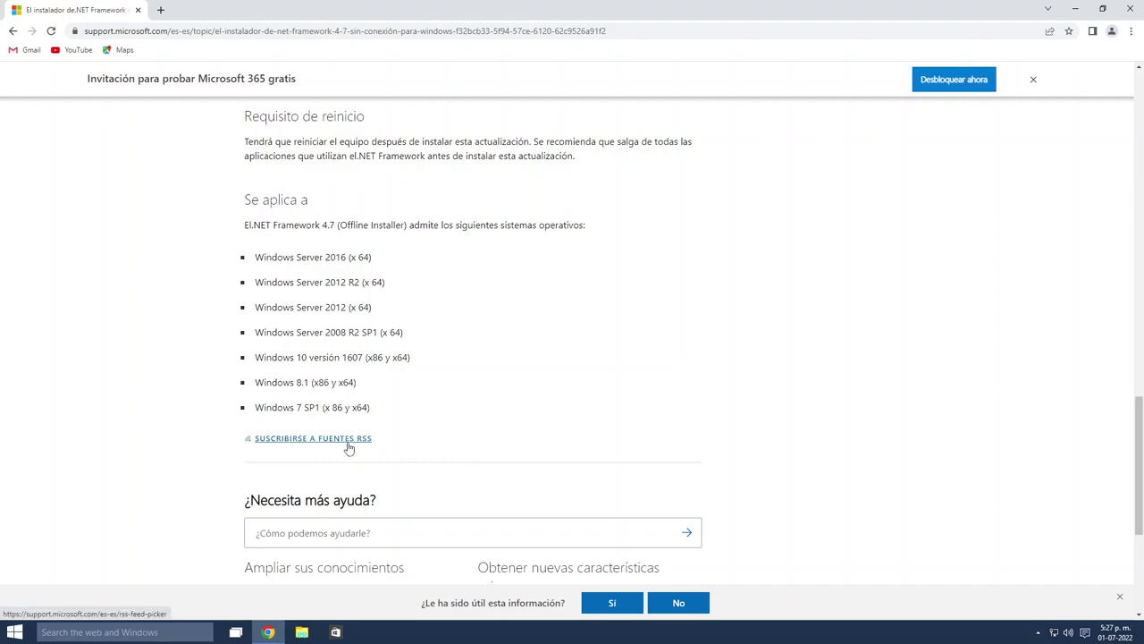
pyautogui.scroll(3, 415, 452)
pyautogui.scroll(2, 427, 464)
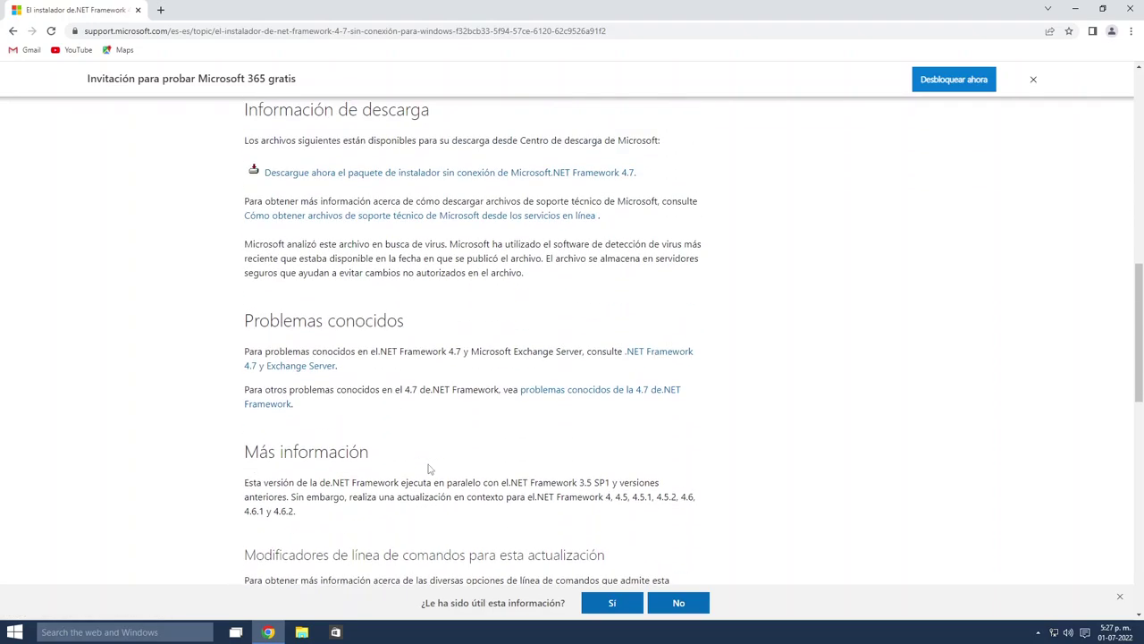
# Try to download the .NET Framework 4.7 offline installer package, and go back to the Google search results
pyautogui.scroll(2, 428, 468)
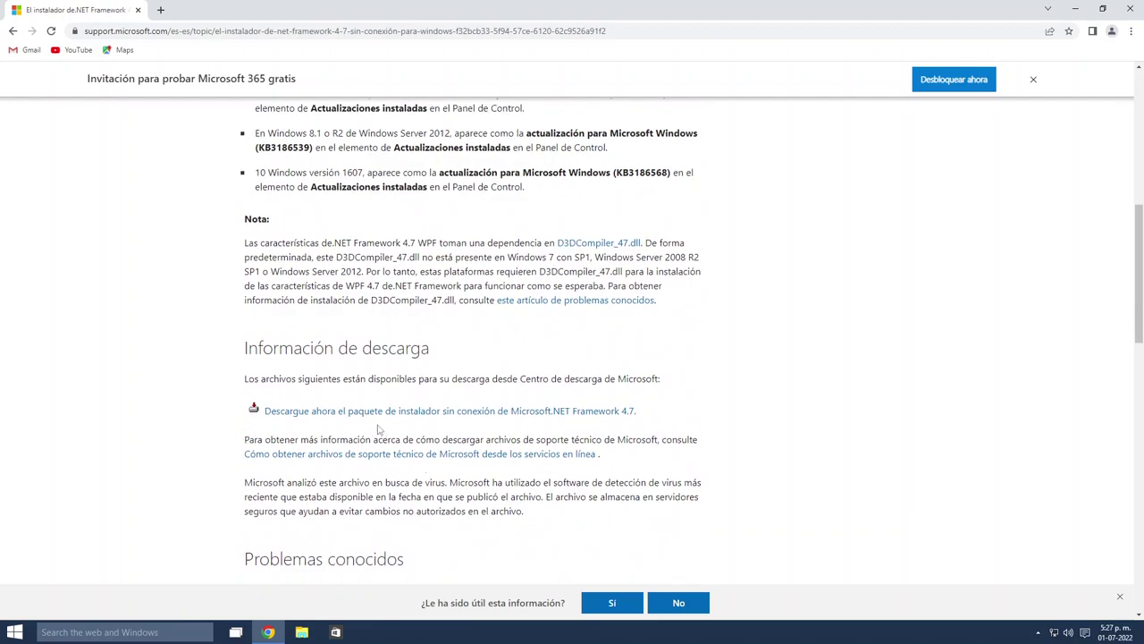
pyautogui.click(366, 412)
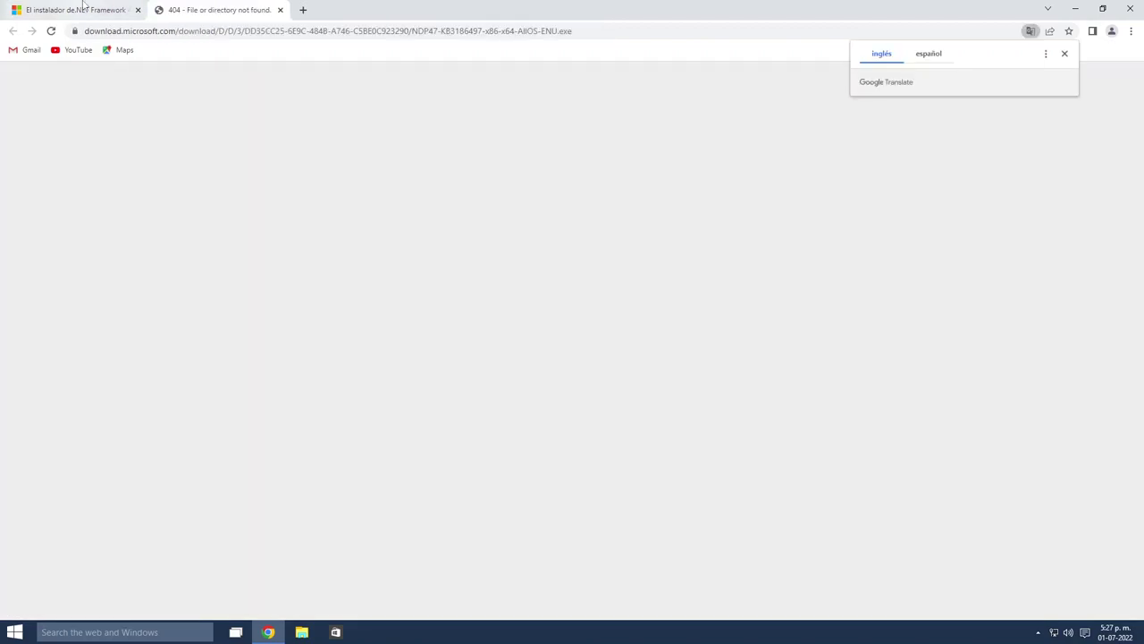
pyautogui.click(84, 9)
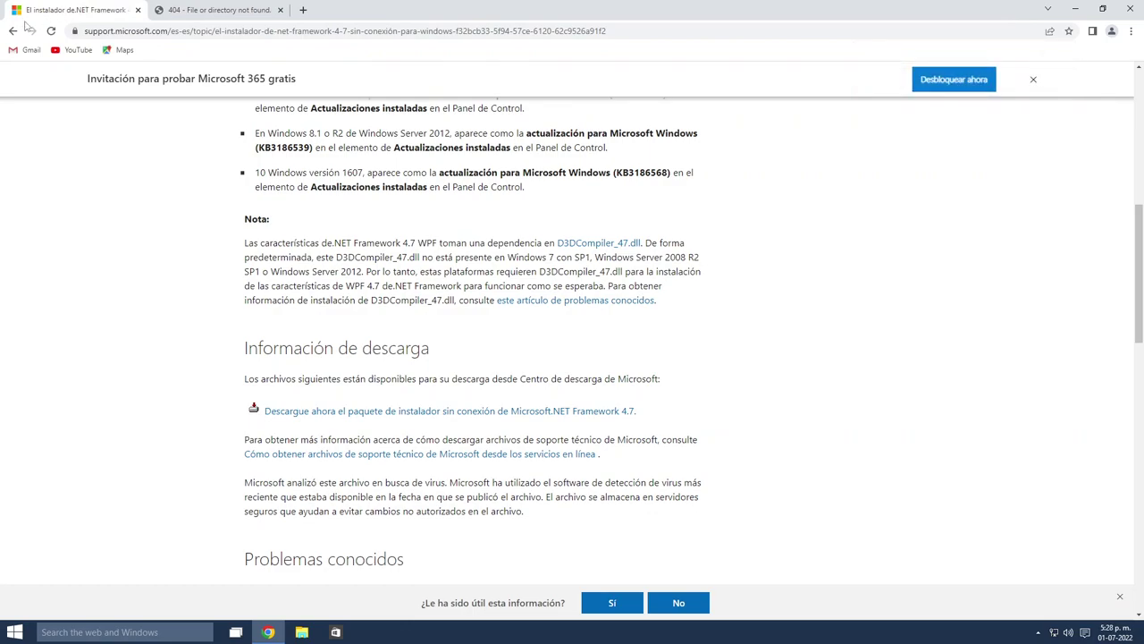
pyautogui.click(13, 30)
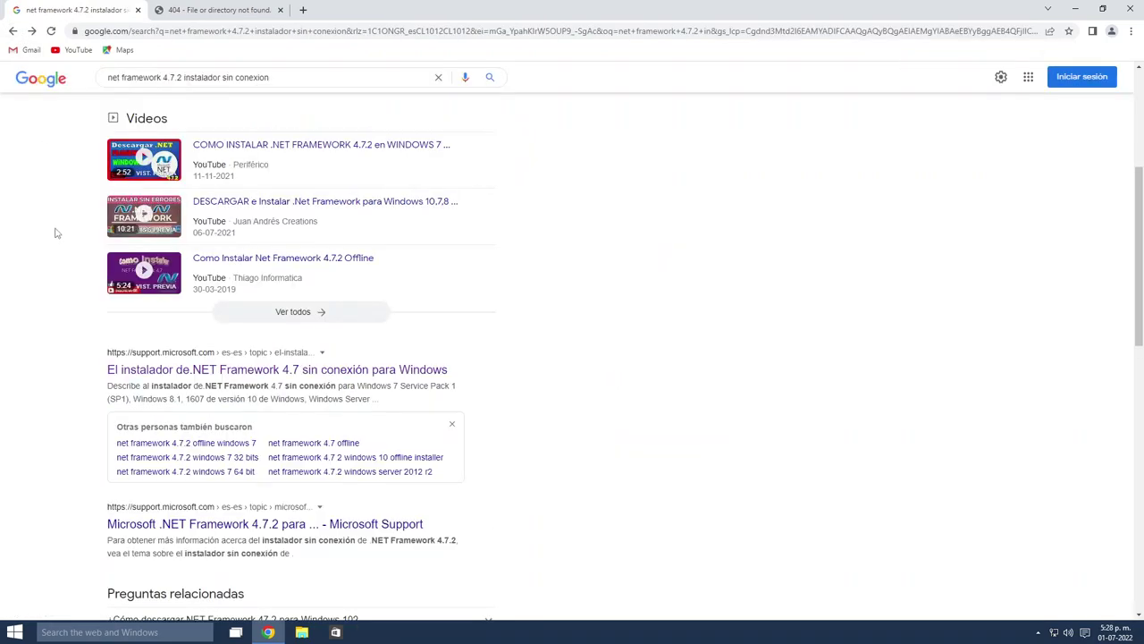
# Check the compatible operating systems in the "Microsoft .NET Framework 4.7.2 para ..." support article, closing the leftover download tab
pyautogui.scroll(-3, 53, 250)
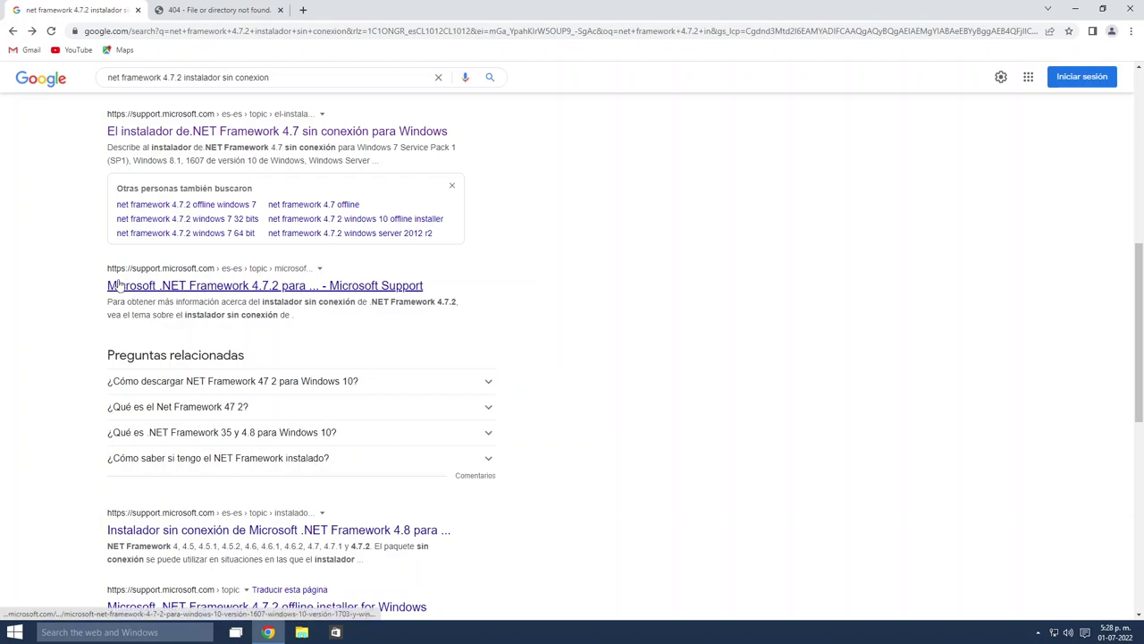
pyautogui.click(116, 284)
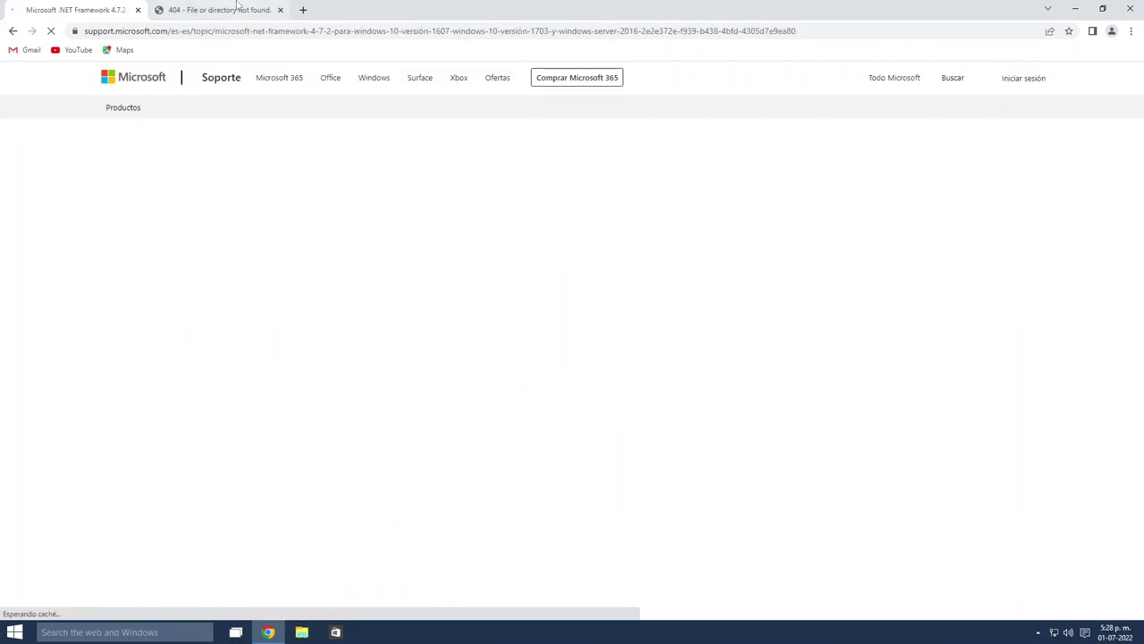
pyautogui.click(280, 9)
pyautogui.scroll(-3, 256, 310)
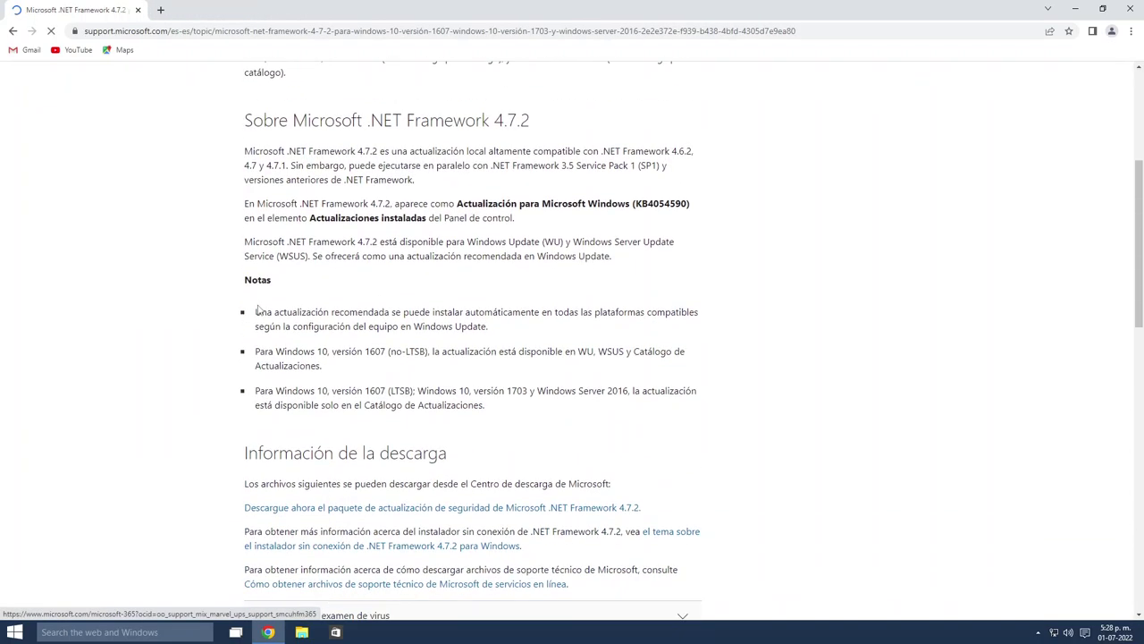
pyautogui.scroll(-14, 257, 310)
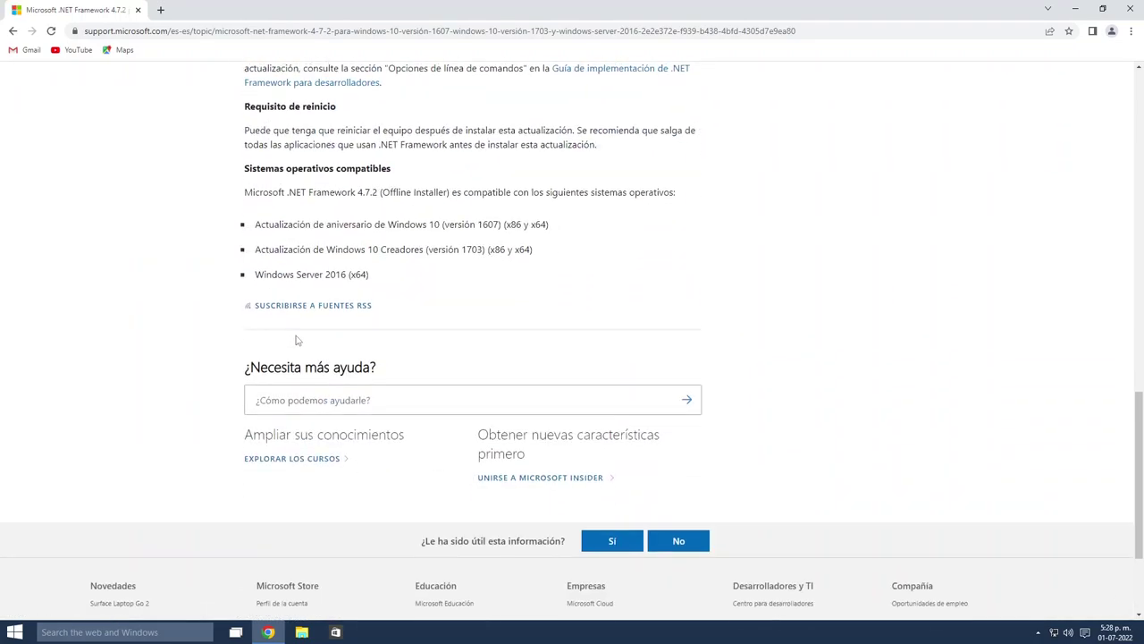
# Open the linked support topic on the .NET Framework 4.7.2 offline installer for Windows from the article's download information
pyautogui.scroll(3, 298, 340)
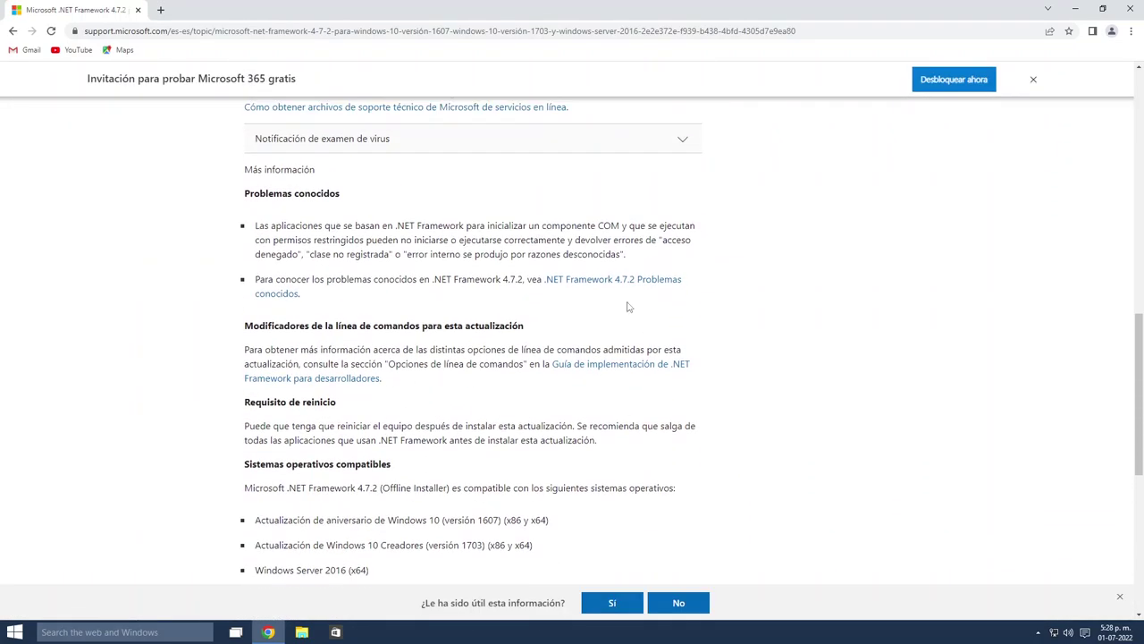
pyautogui.scroll(2, 613, 290)
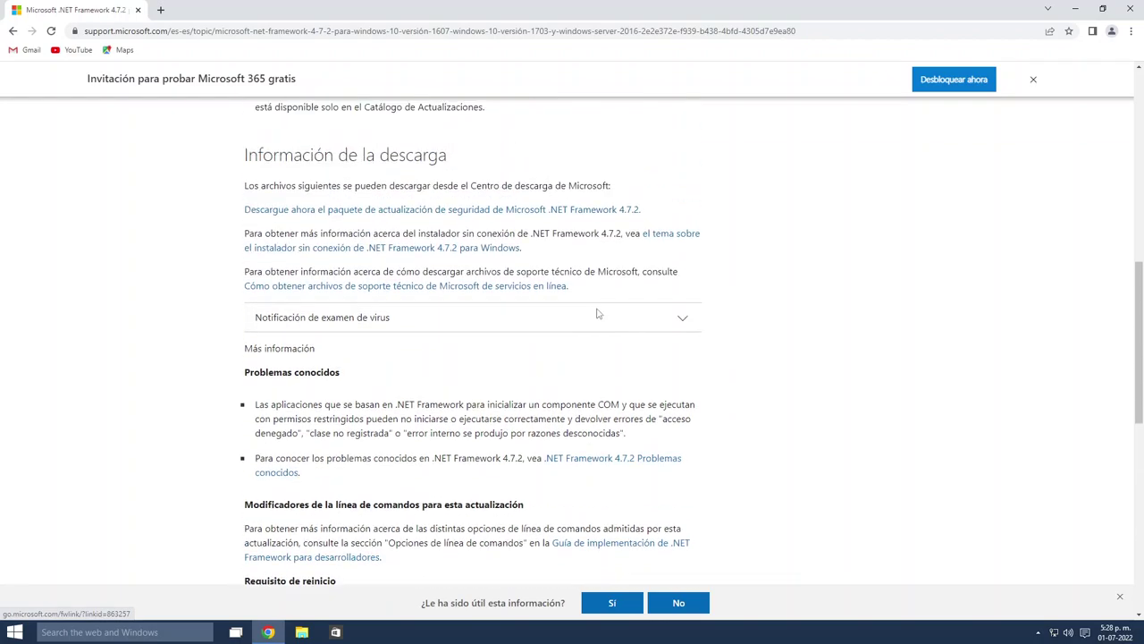
pyautogui.click(491, 247)
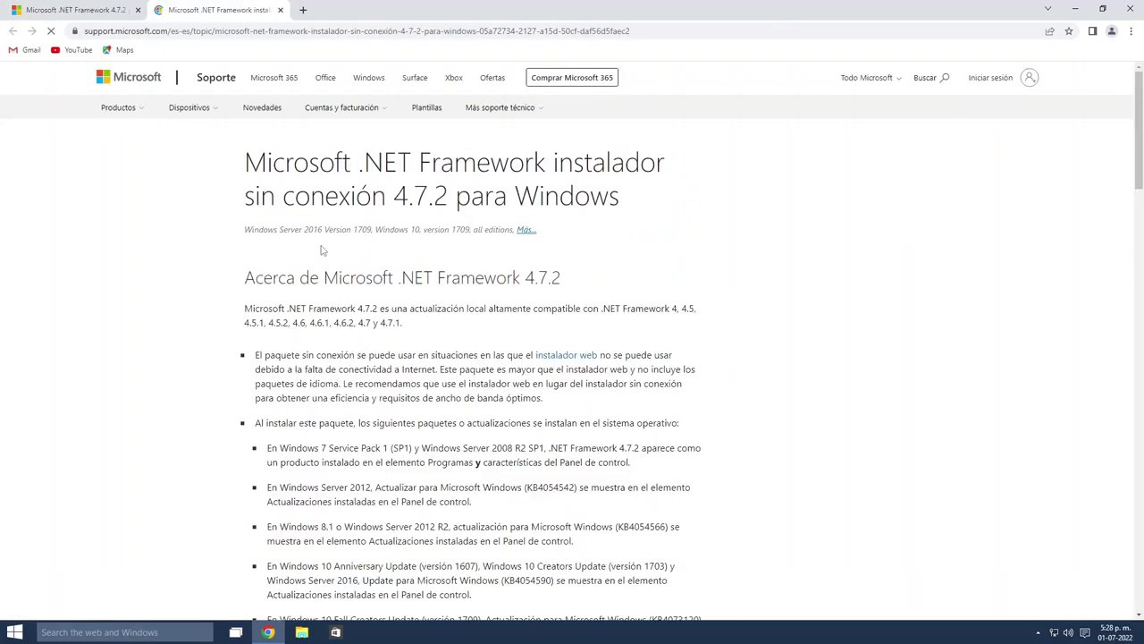
# Download the Microsoft .NET Framework 4.7.2 offline installation package for all Windows operating systems except Windows RT 8.1
pyautogui.scroll(-5, 321, 247)
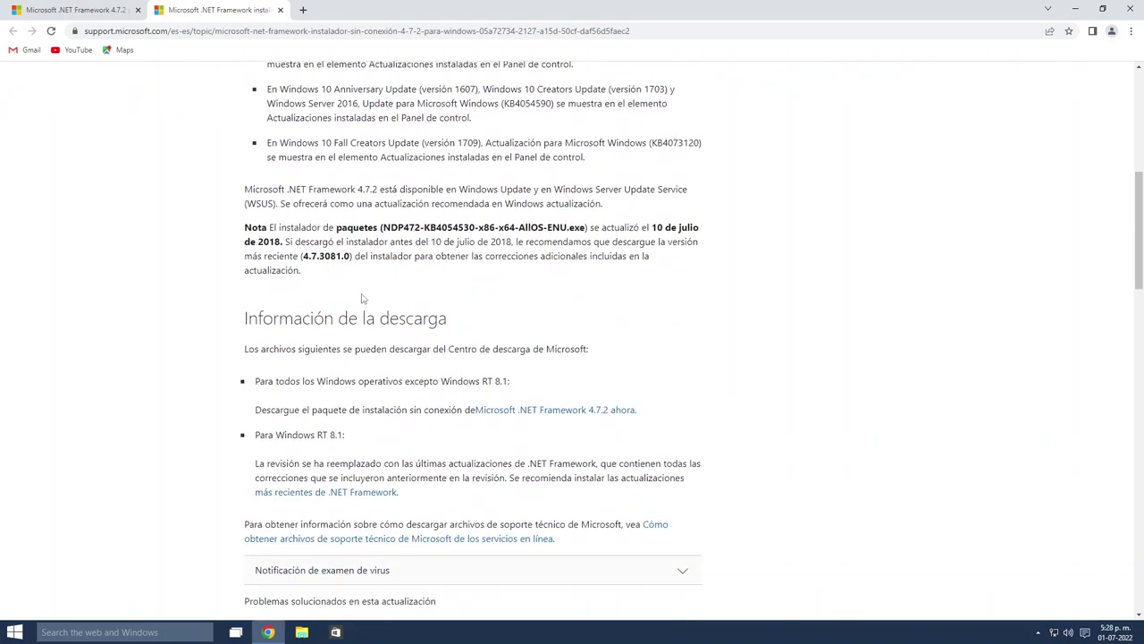
pyautogui.scroll(-1, 403, 317)
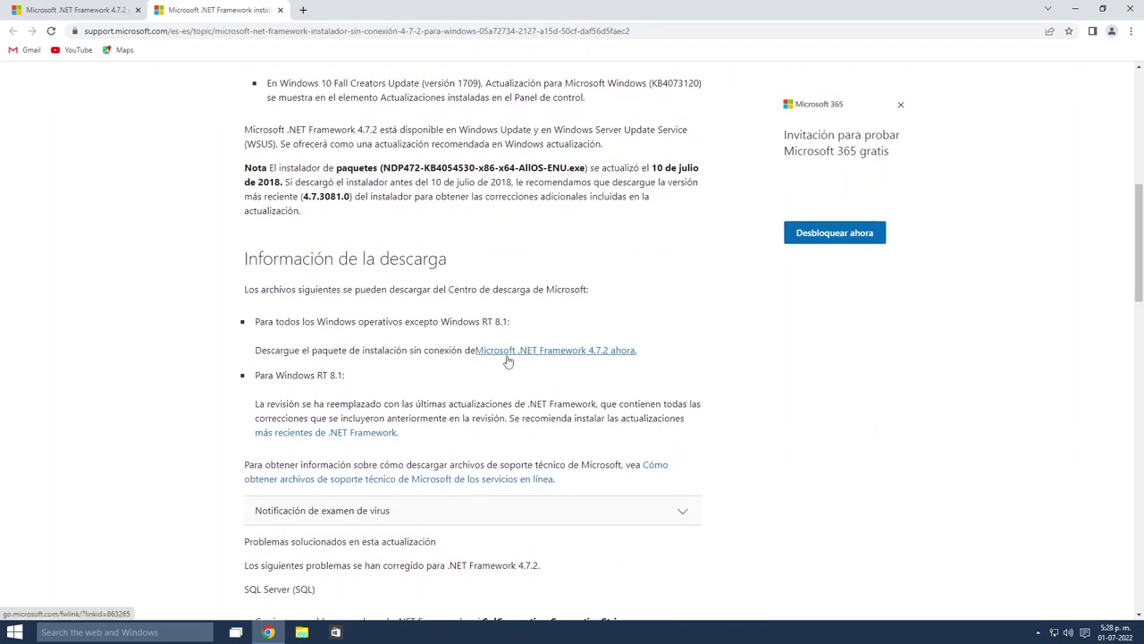
pyautogui.click(507, 360)
pyautogui.click(507, 359)
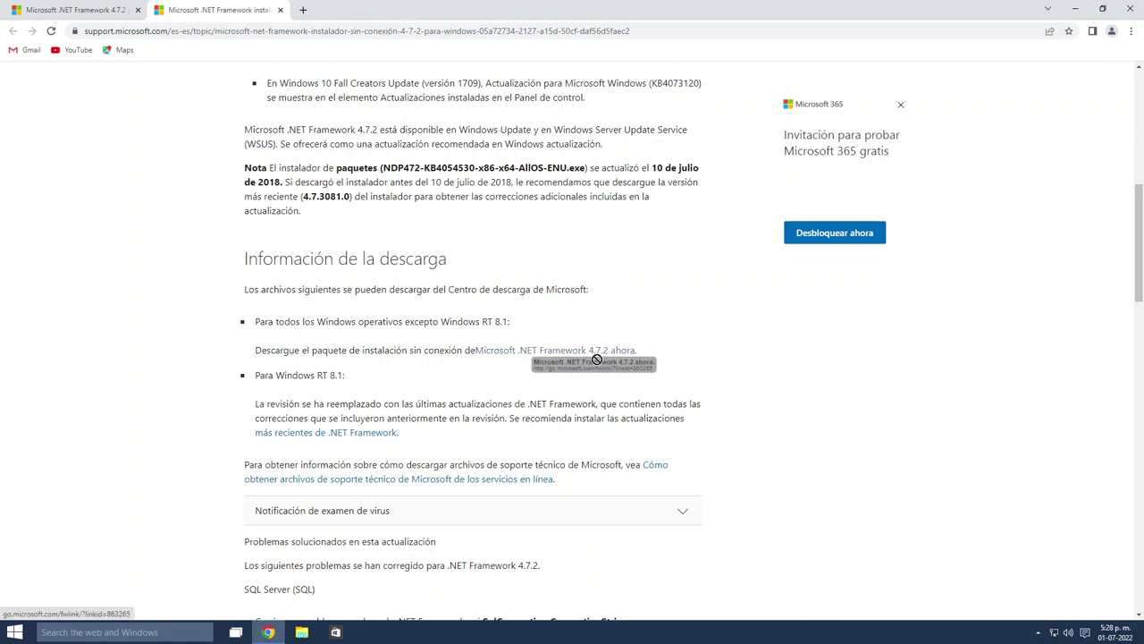
pyautogui.click(556, 353)
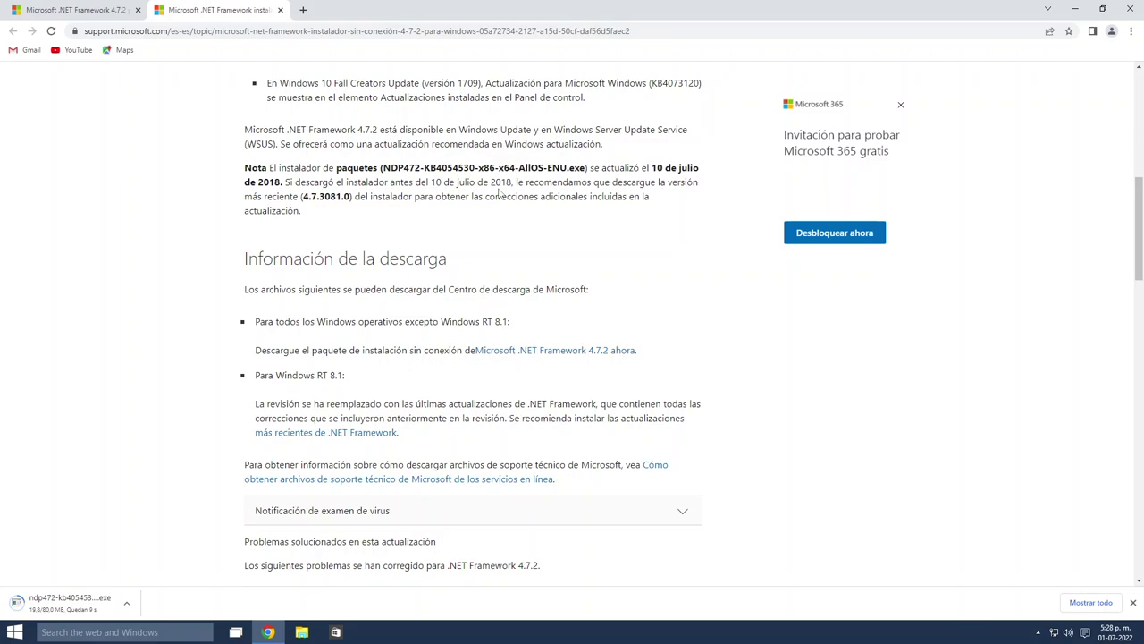
# Locate the downloaded ndp472-kb4054530-x86-x64-allos-enu installer in its folder and run it, minimizing the browser
pyautogui.hotkey('ctrl', 'j')
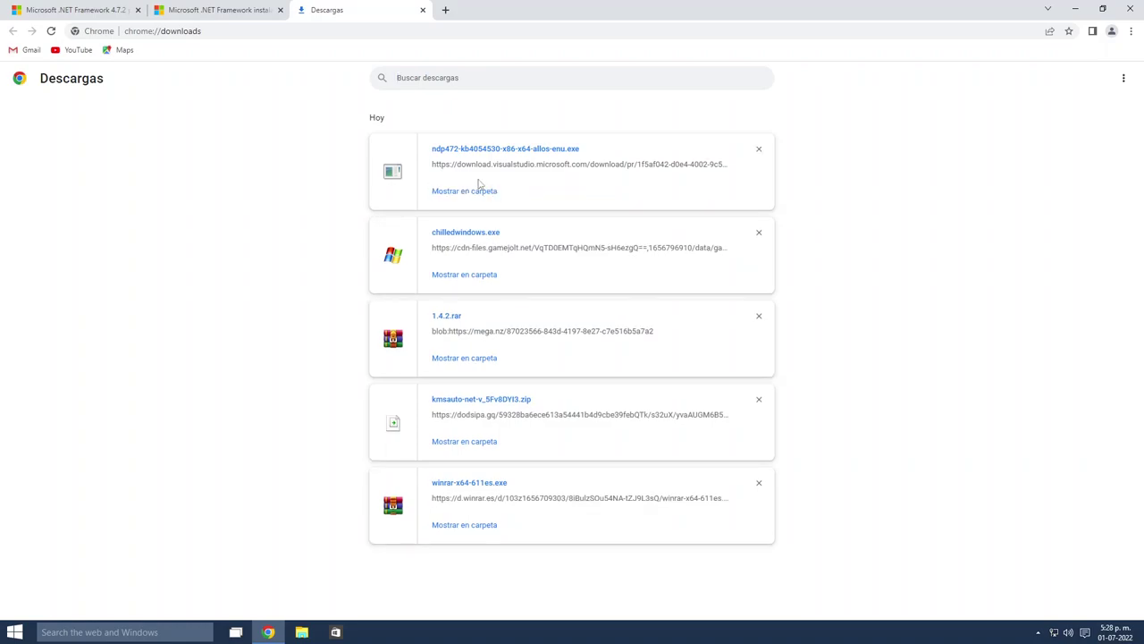
pyautogui.click(481, 192)
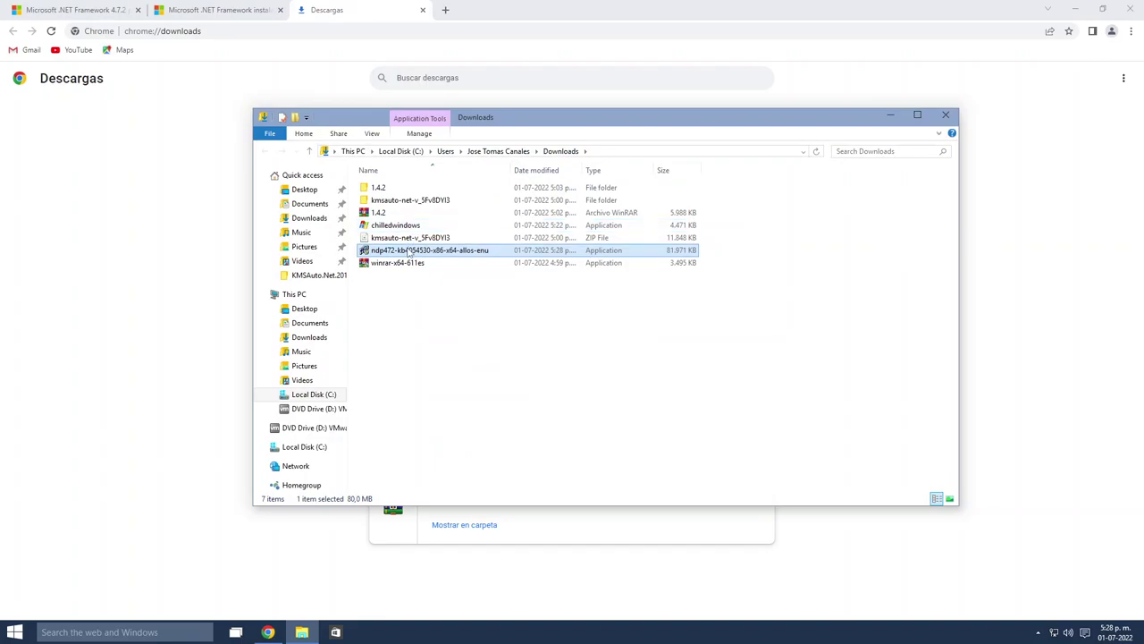
pyautogui.doubleClick(411, 253)
pyautogui.click(1075, 9)
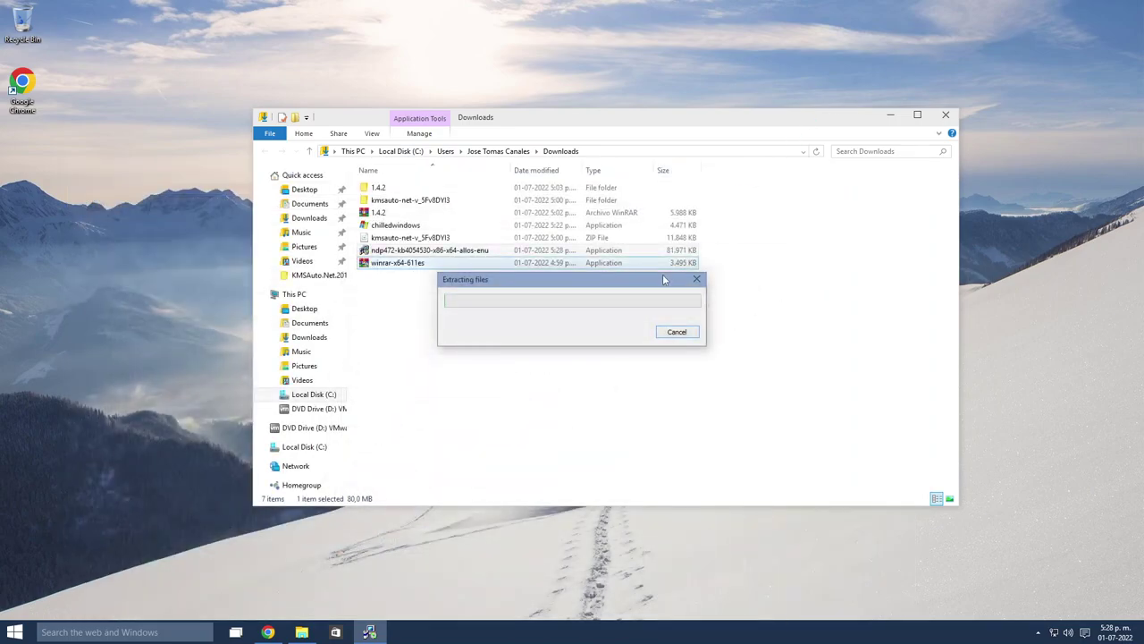
# Return to Chrome and replace the two .NET Framework support article tabs with a new blank tab placed first
pyautogui.rightClick(268, 630)
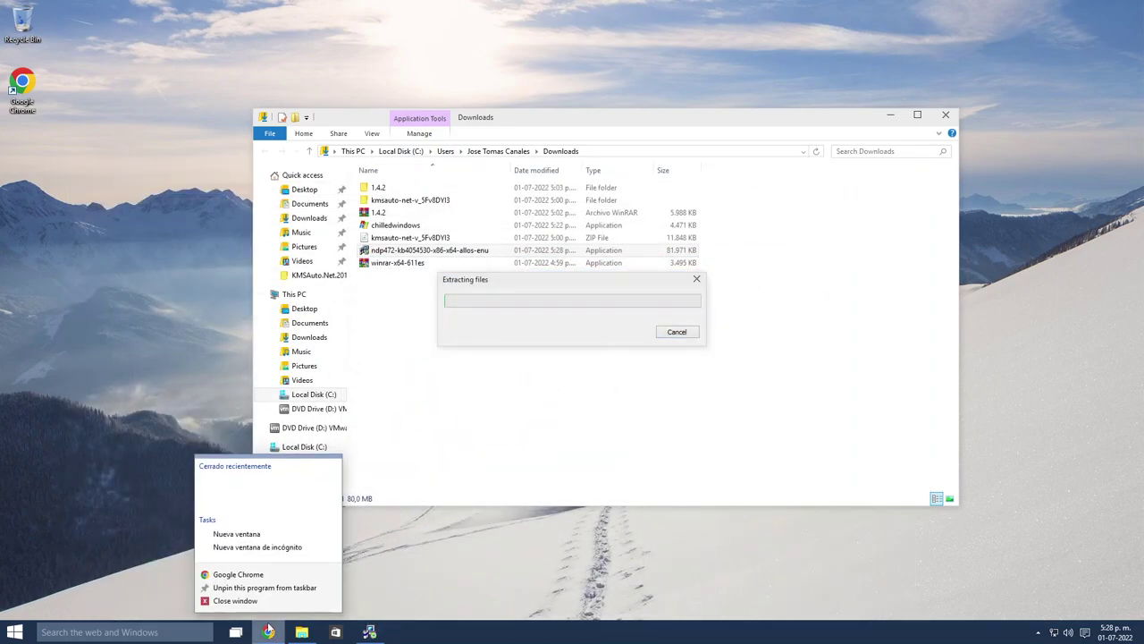
pyautogui.click(268, 631)
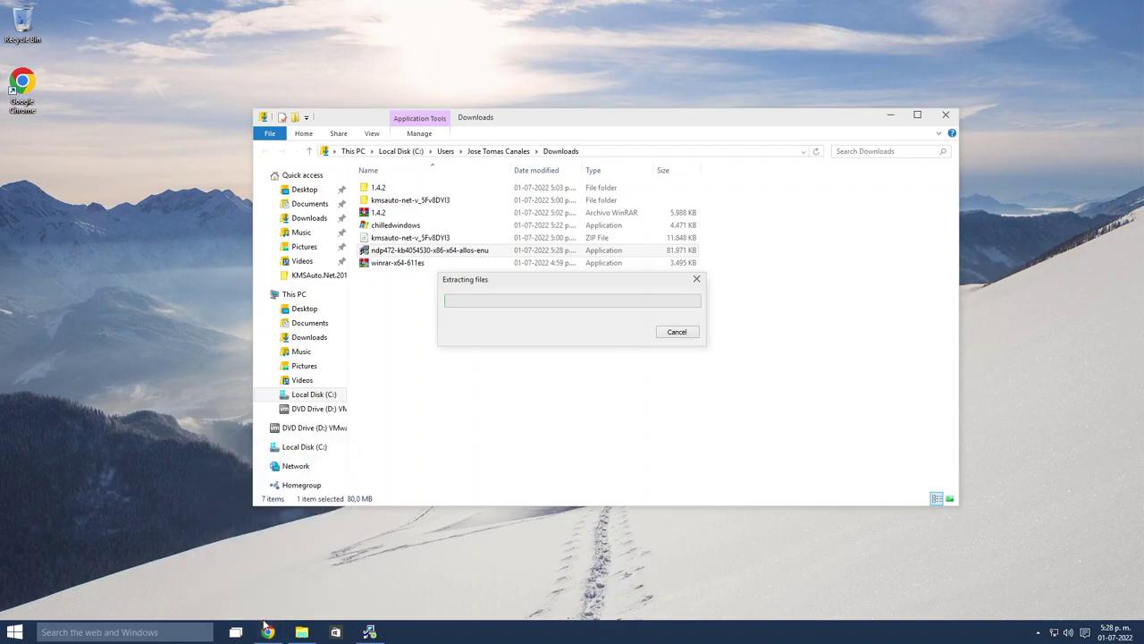
pyautogui.click(269, 631)
pyautogui.click(70, 9)
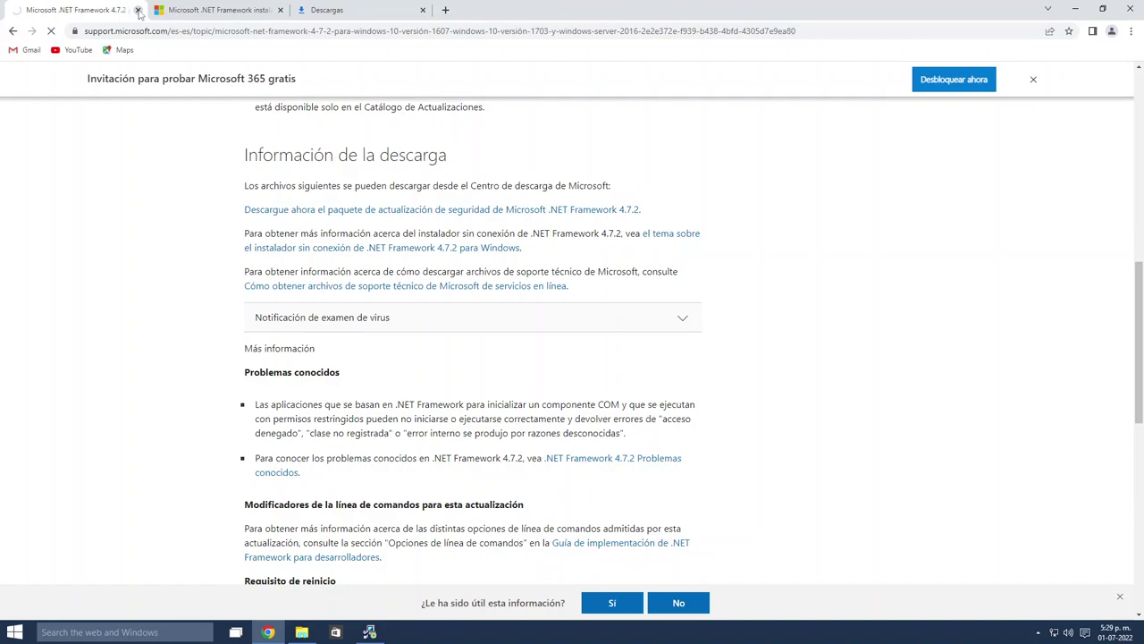
pyautogui.click(138, 10)
pyautogui.click(302, 10)
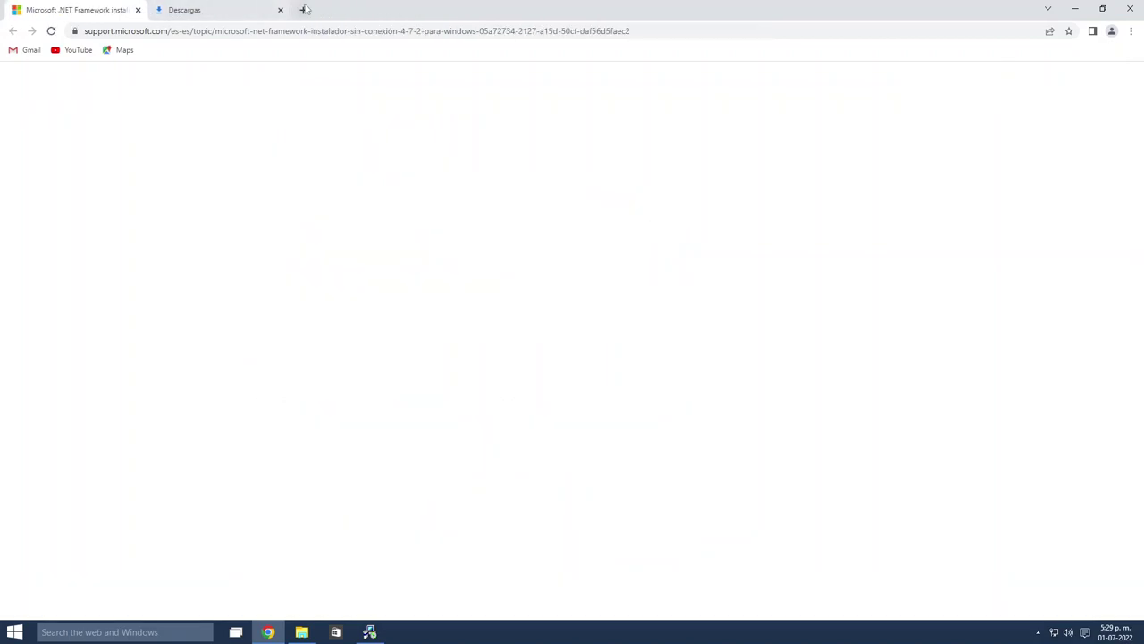
pyautogui.moveTo(308, 9); pyautogui.dragTo(71, 9)
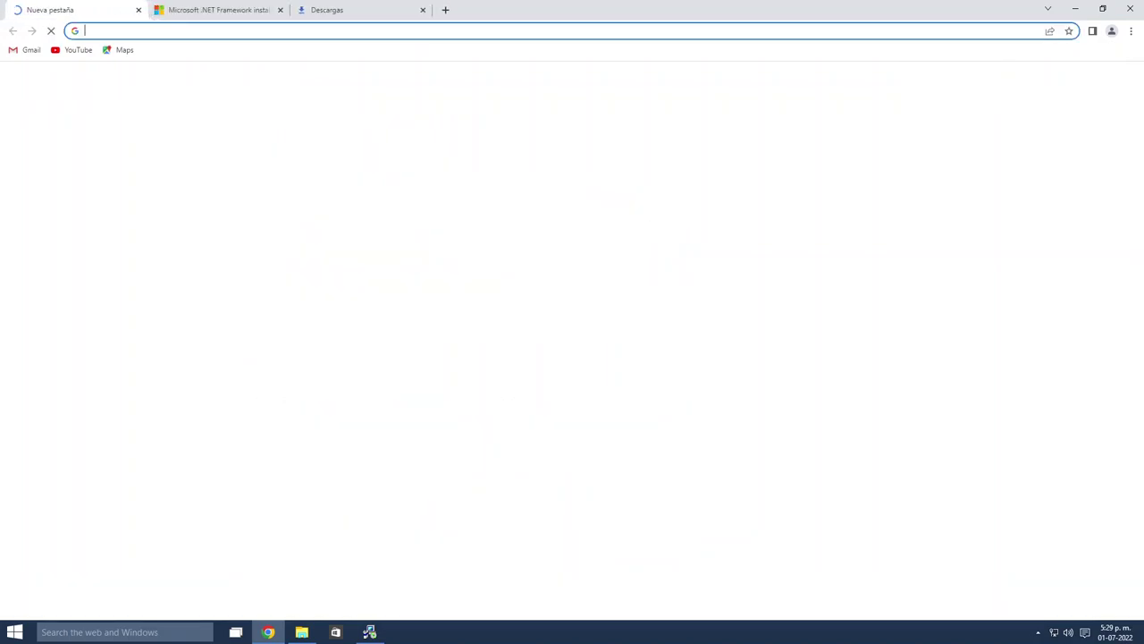
pyautogui.click(281, 10)
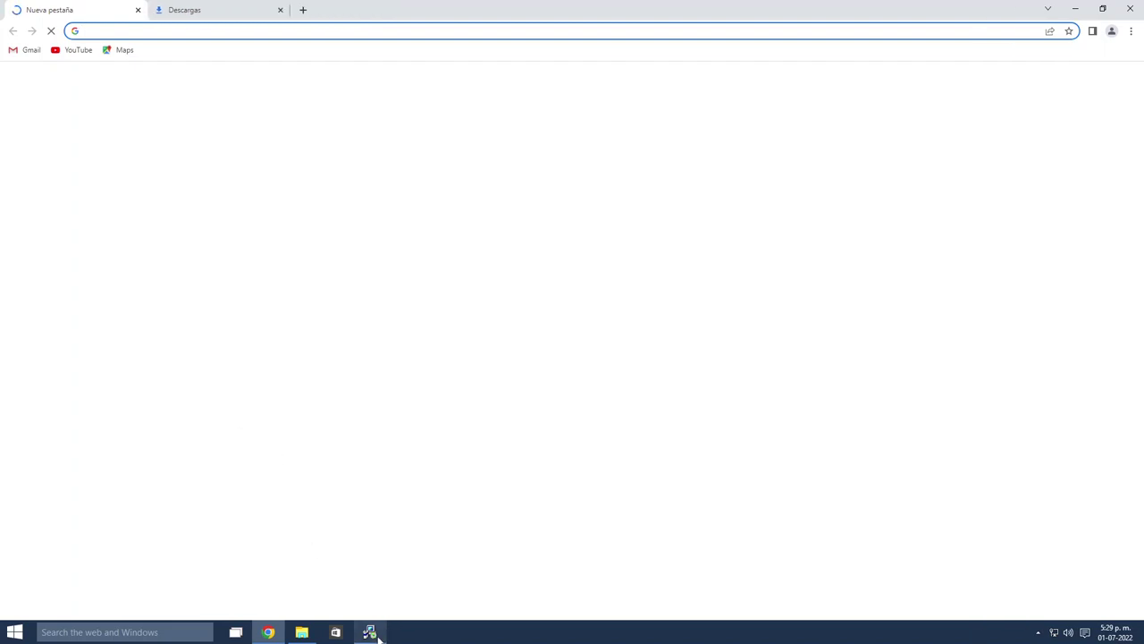
# Check the installer's extraction progress and search Google for "omg.exe download"
pyautogui.click(370, 632)
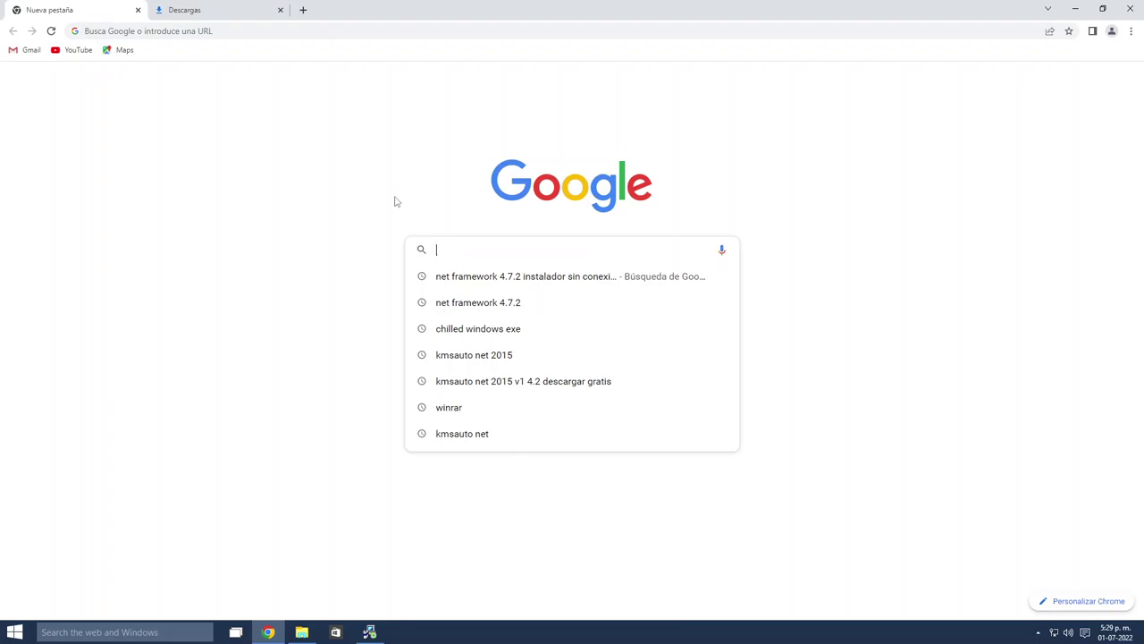
pyautogui.write('omg')
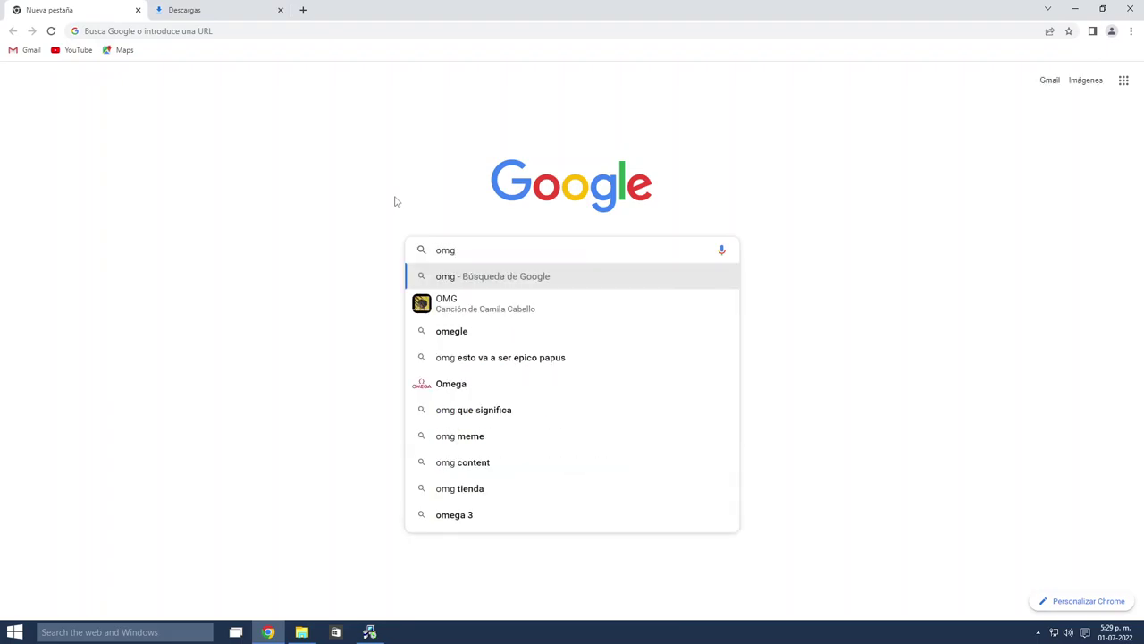
pyautogui.write('.')
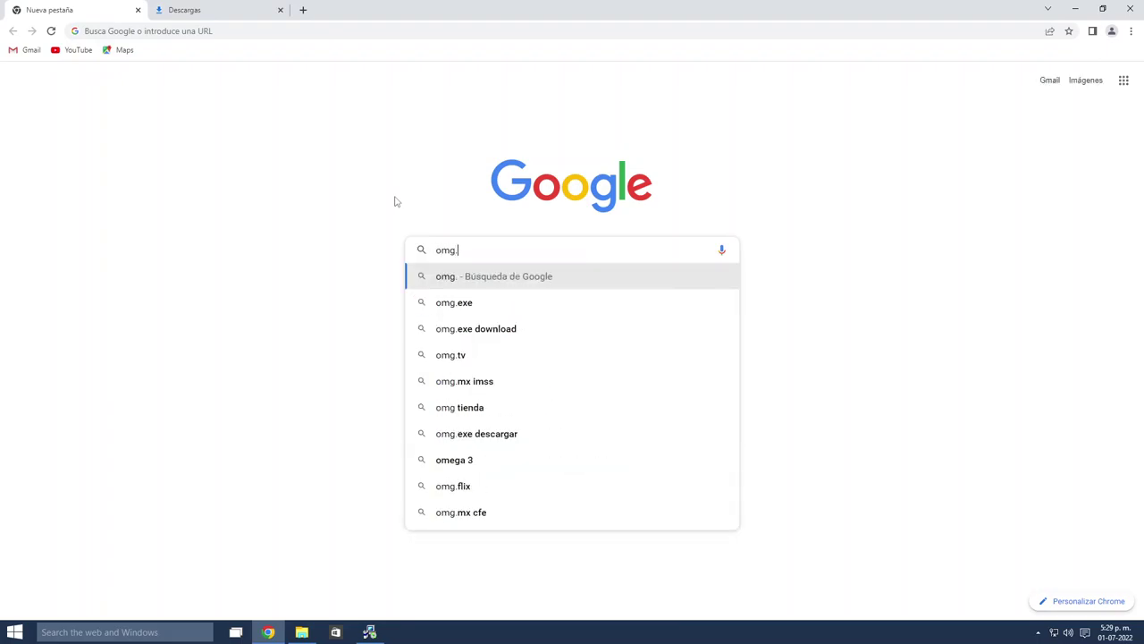
pyautogui.write('exe')
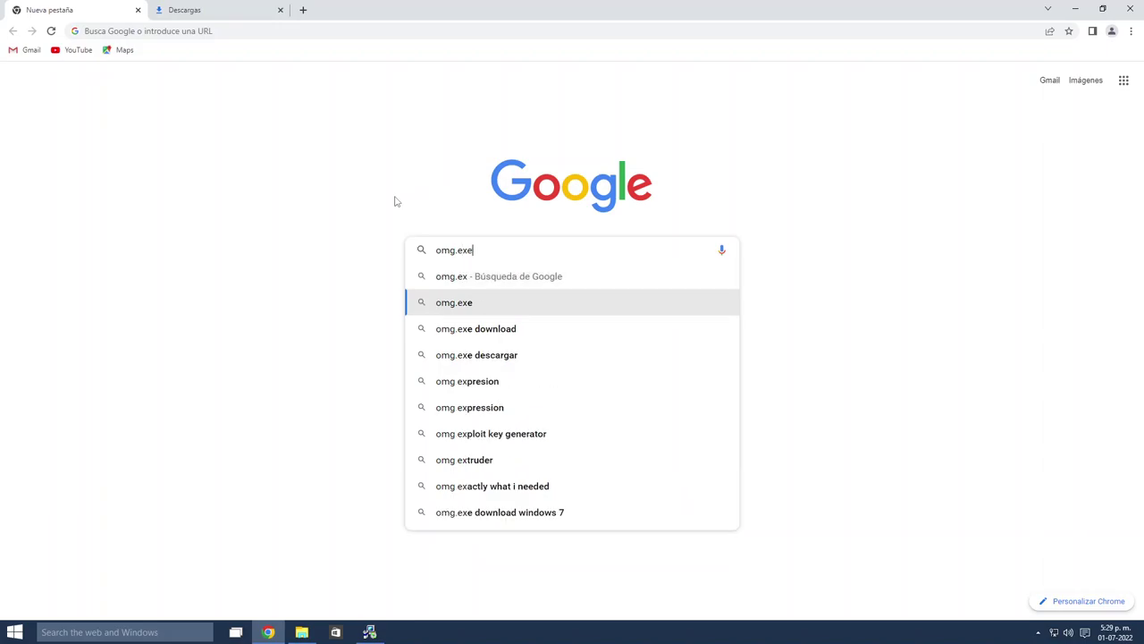
pyautogui.press('Down')
pyautogui.press('Return')
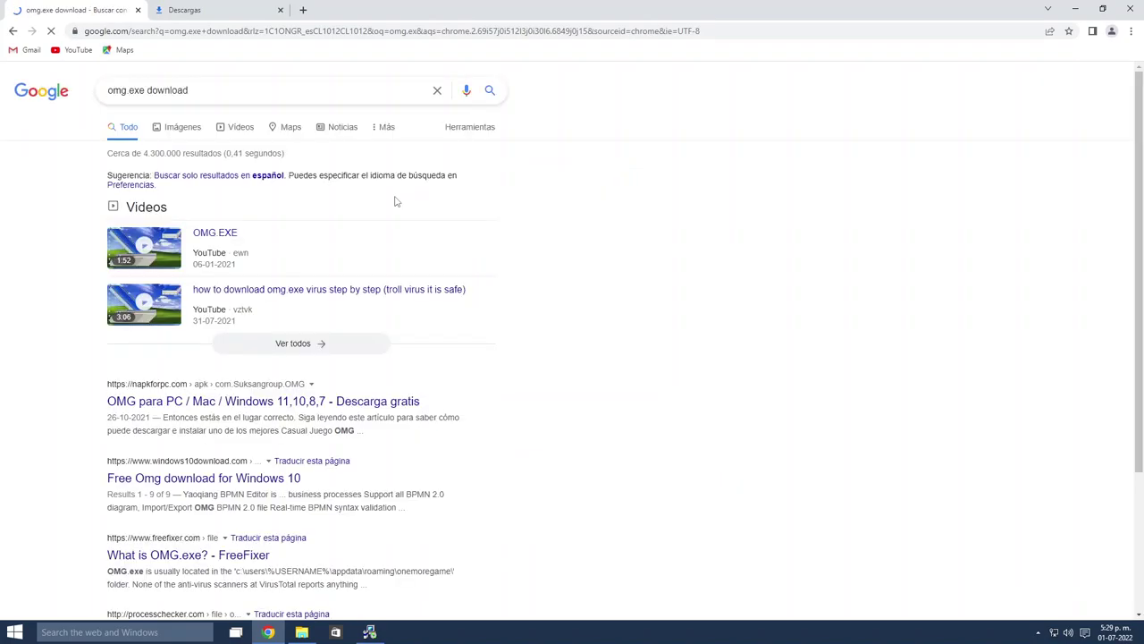
# Look through the search results, open "Download OMG for PC Windows 10,8,7 - AppsForWindowsPC", and check on the installer's file extraction
pyautogui.scroll(-3, 547, 278)
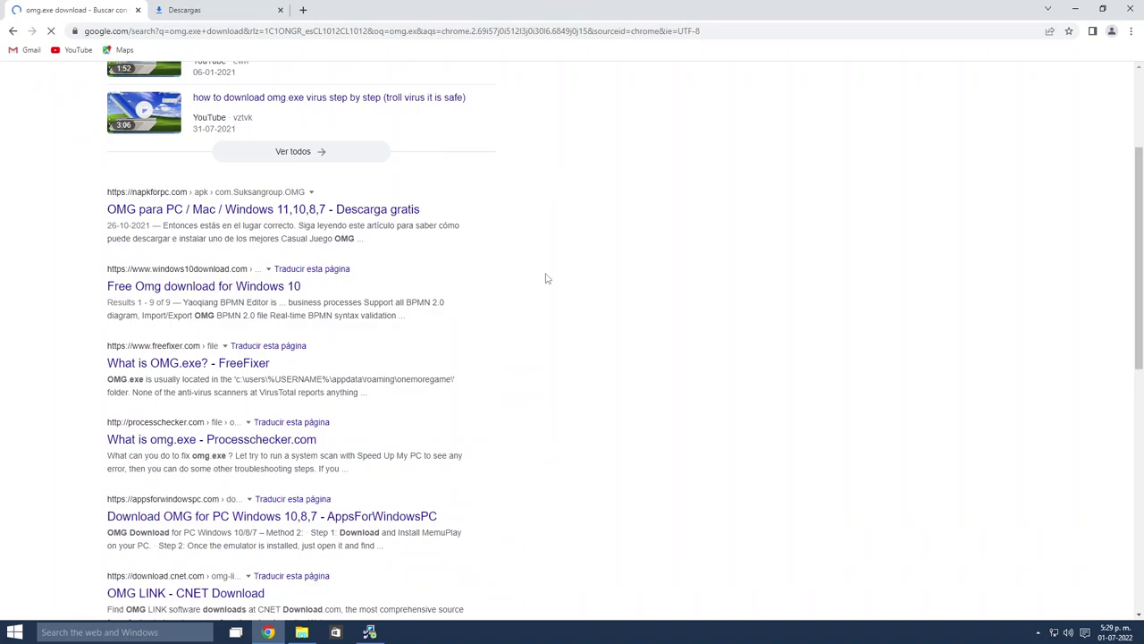
pyautogui.scroll(-1, 547, 277)
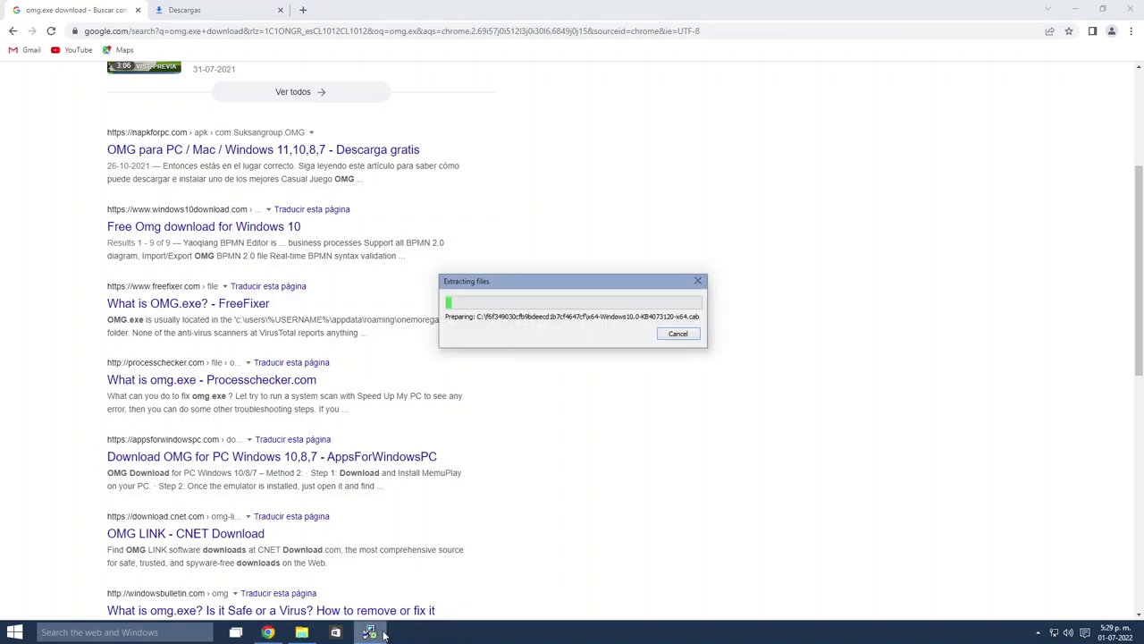
pyautogui.scroll(-6, 535, 444)
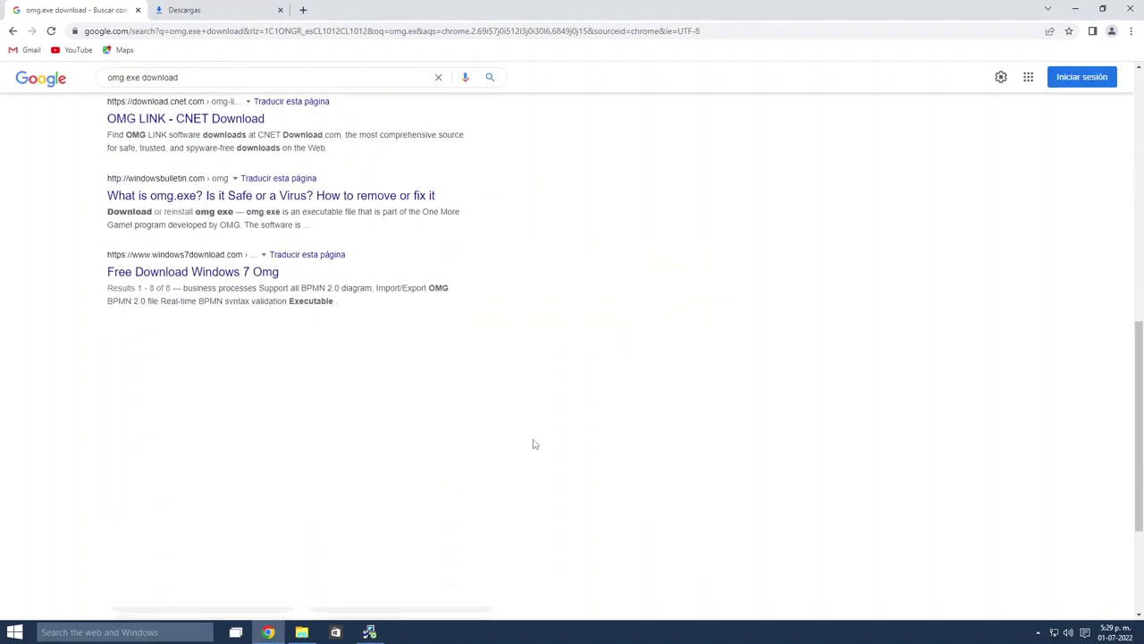
pyautogui.scroll(2, 533, 445)
pyautogui.scroll(-4, 533, 444)
pyautogui.scroll(7, 533, 442)
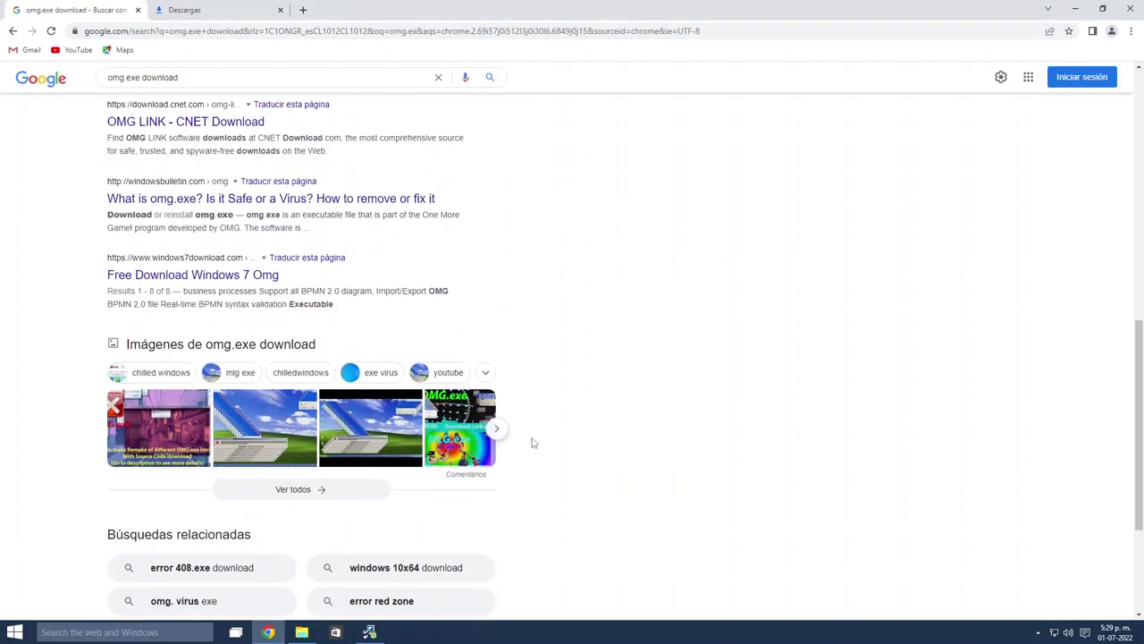
pyautogui.scroll(3, 533, 442)
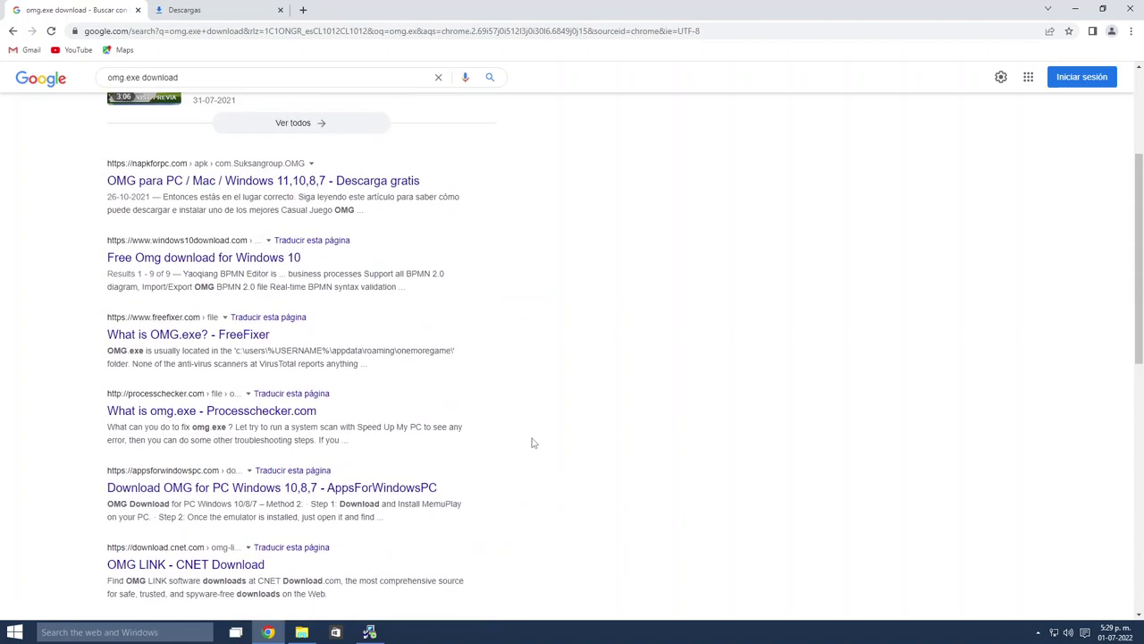
pyautogui.click(433, 548)
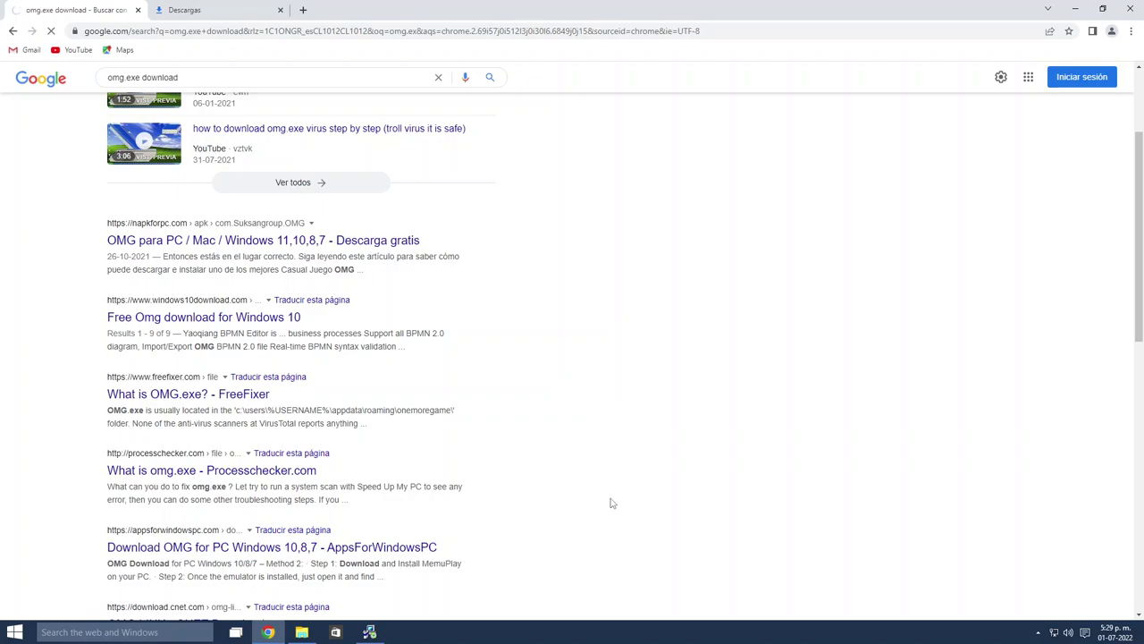
pyautogui.click(371, 631)
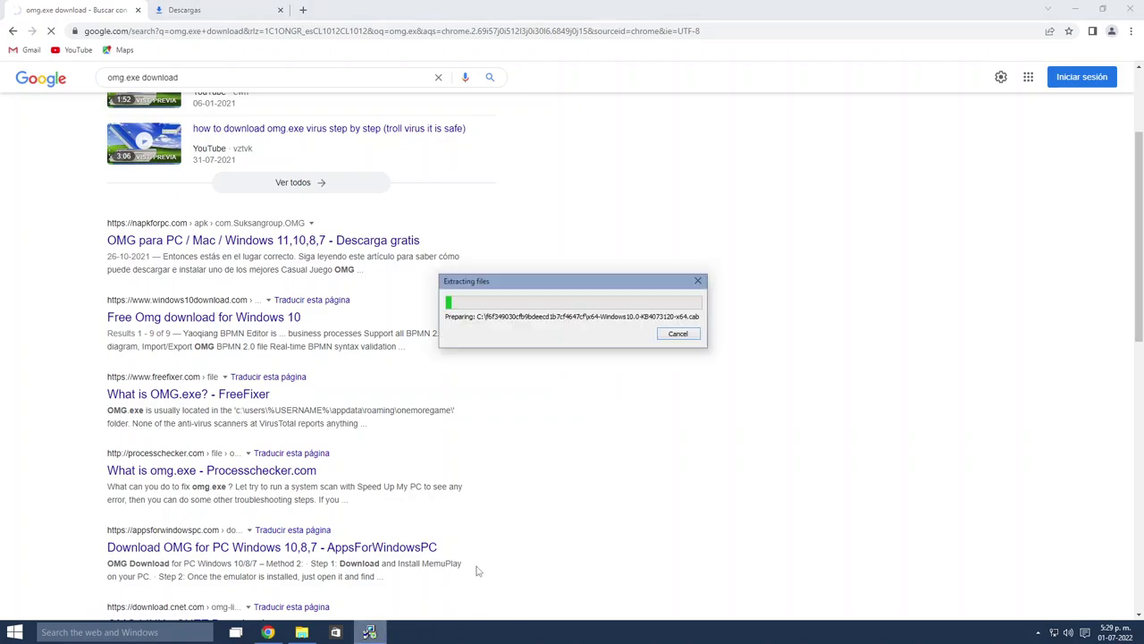
pyautogui.click(582, 436)
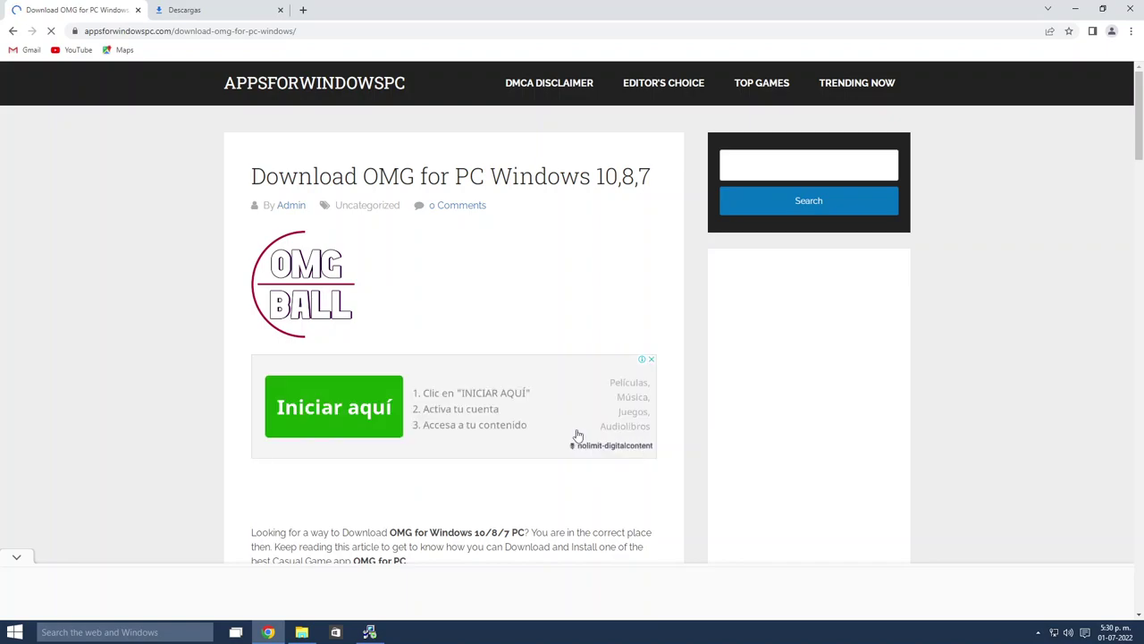
# Read through the AppsForWindowsPC article for a download of OMG, including its specifications, both installation methods and the conclusion
pyautogui.scroll(-3, 126, 342)
pyautogui.scroll(-4, 124, 340)
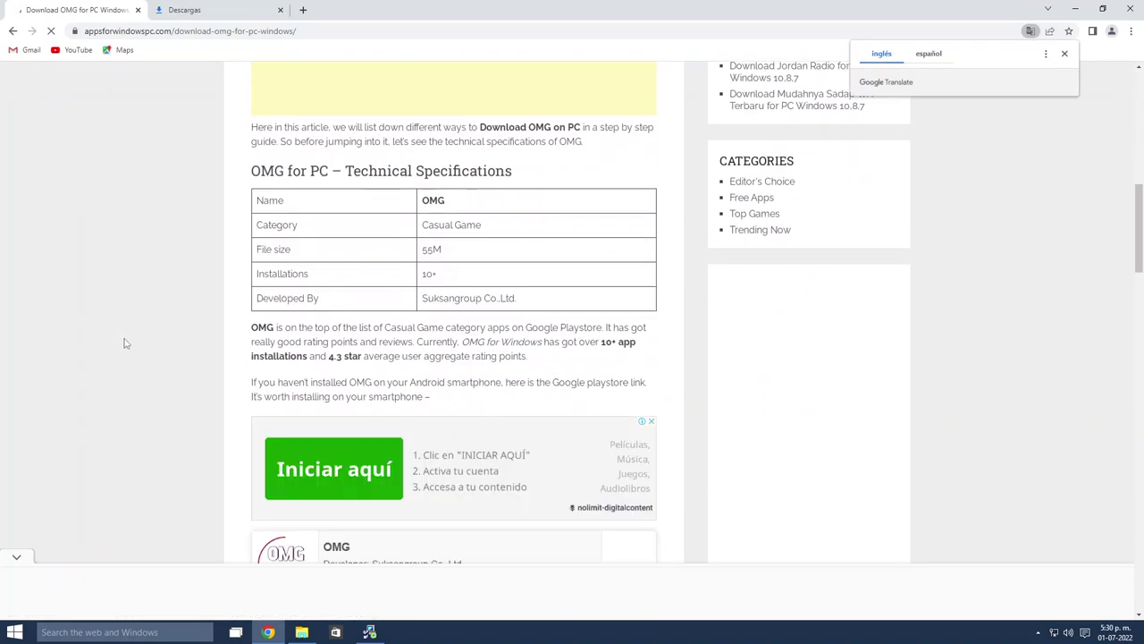
pyautogui.scroll(-5, 134, 346)
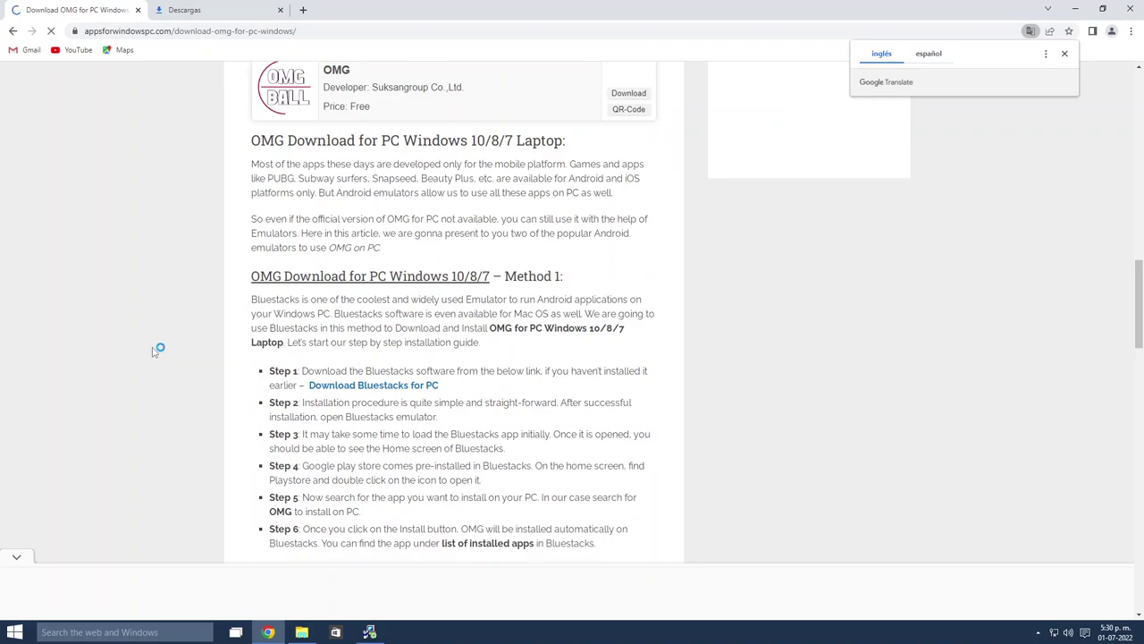
pyautogui.scroll(-4, 150, 349)
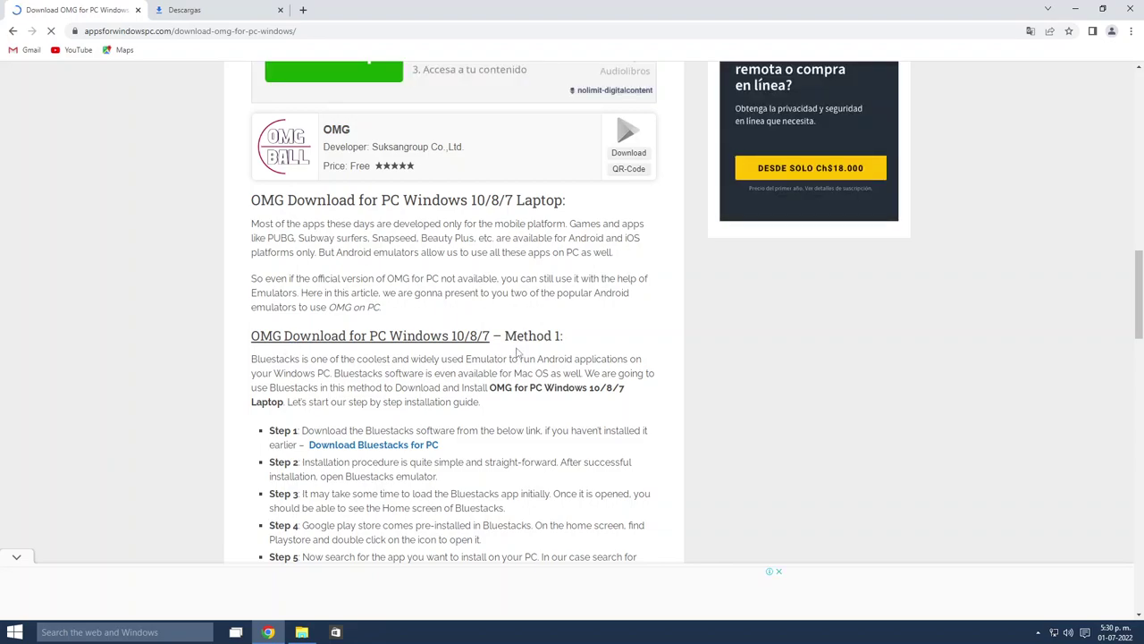
pyautogui.scroll(-3, 515, 393)
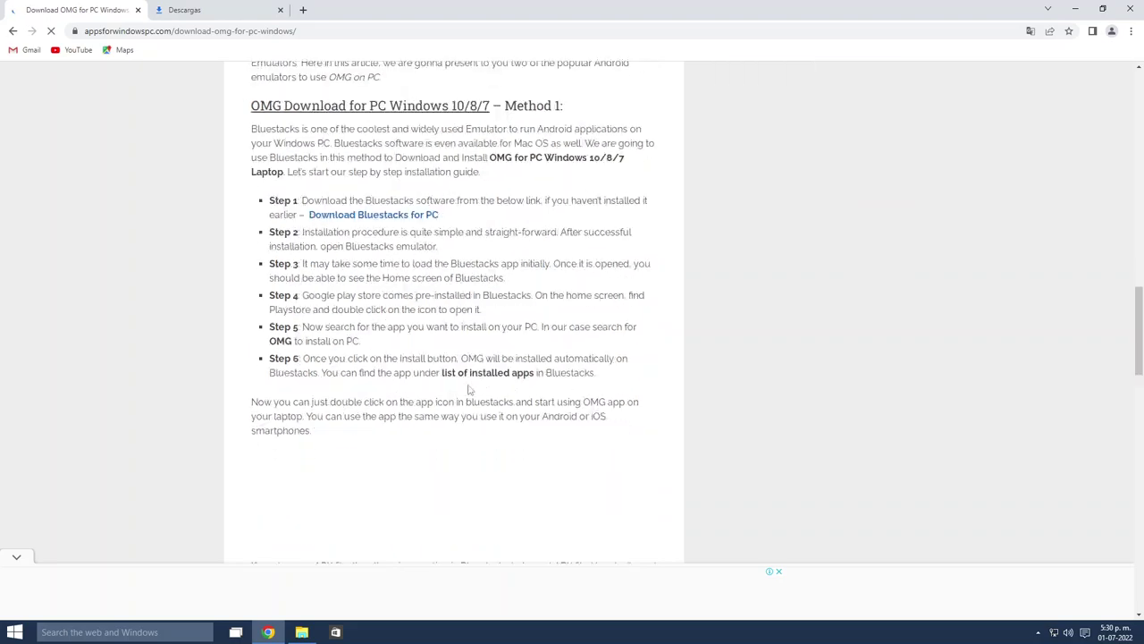
pyautogui.scroll(-4, 223, 301)
pyautogui.scroll(-2, 210, 295)
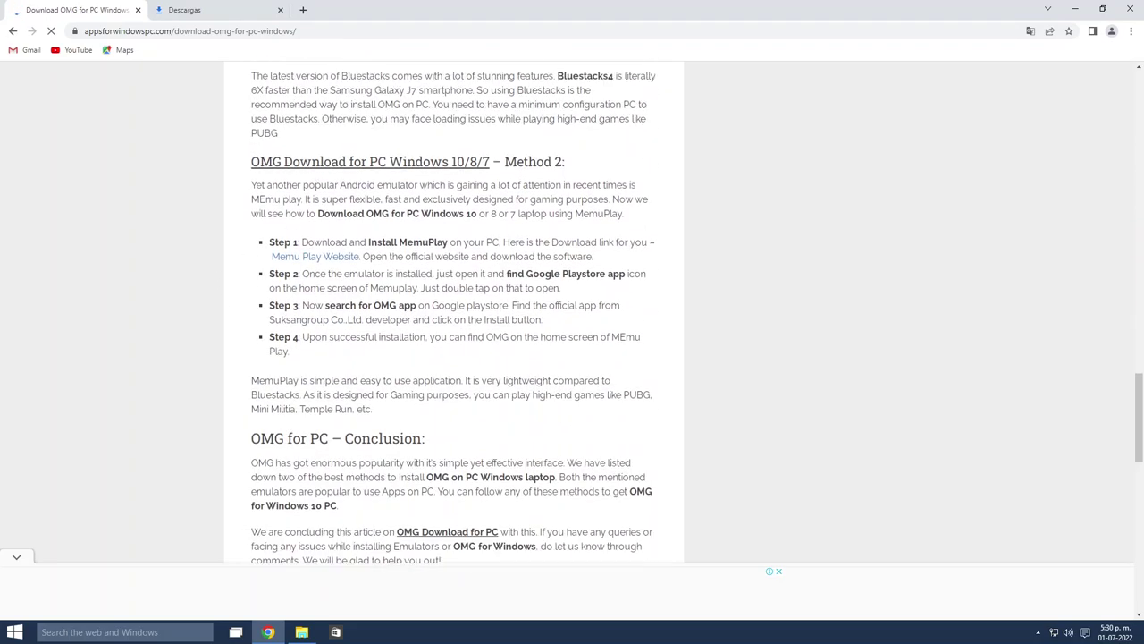
pyautogui.scroll(-4, 179, 292)
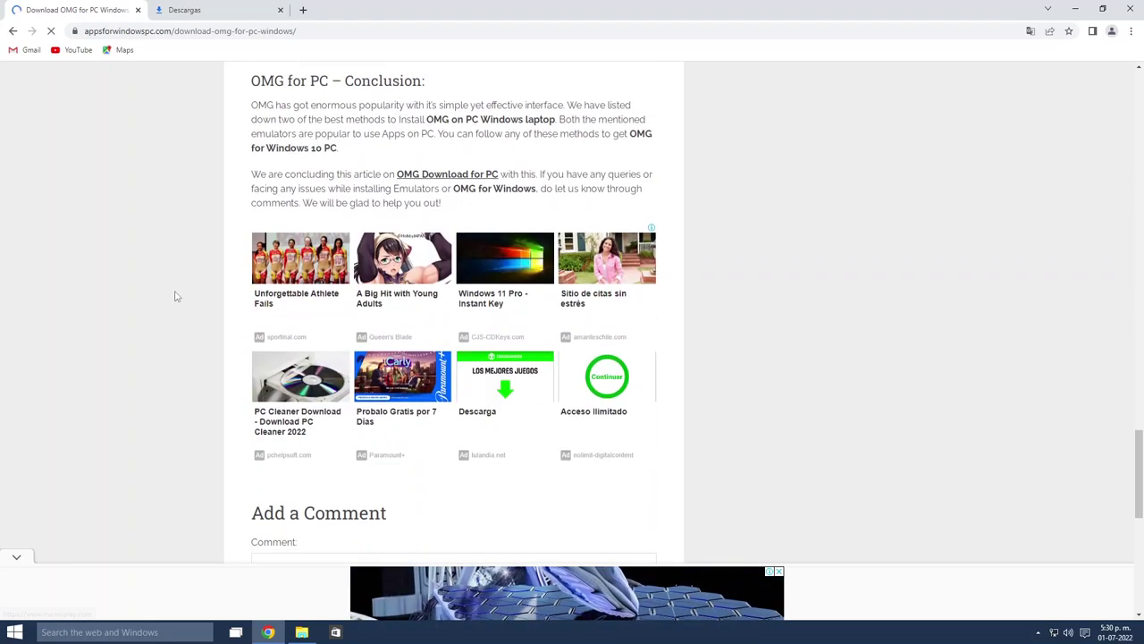
# Skim the rest of the AppsForWindowsPC article, return to the Google results and dismiss the .NET Framework setup's blocking issues dialog
pyautogui.scroll(-5, 188, 288)
pyautogui.scroll(11, 192, 283)
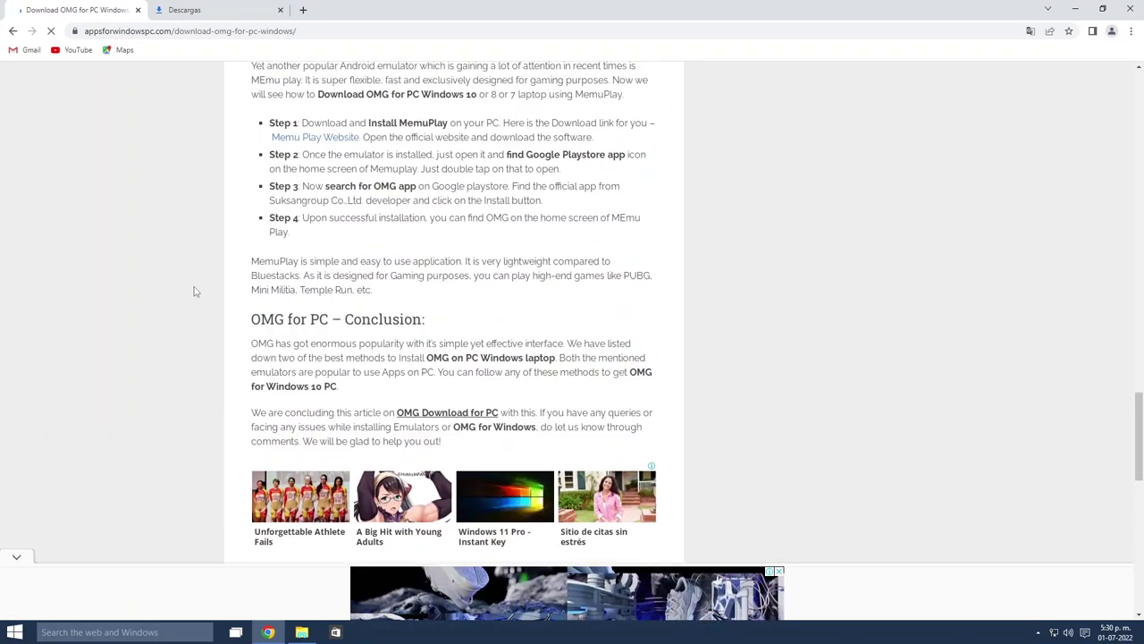
pyautogui.scroll(10, 215, 331)
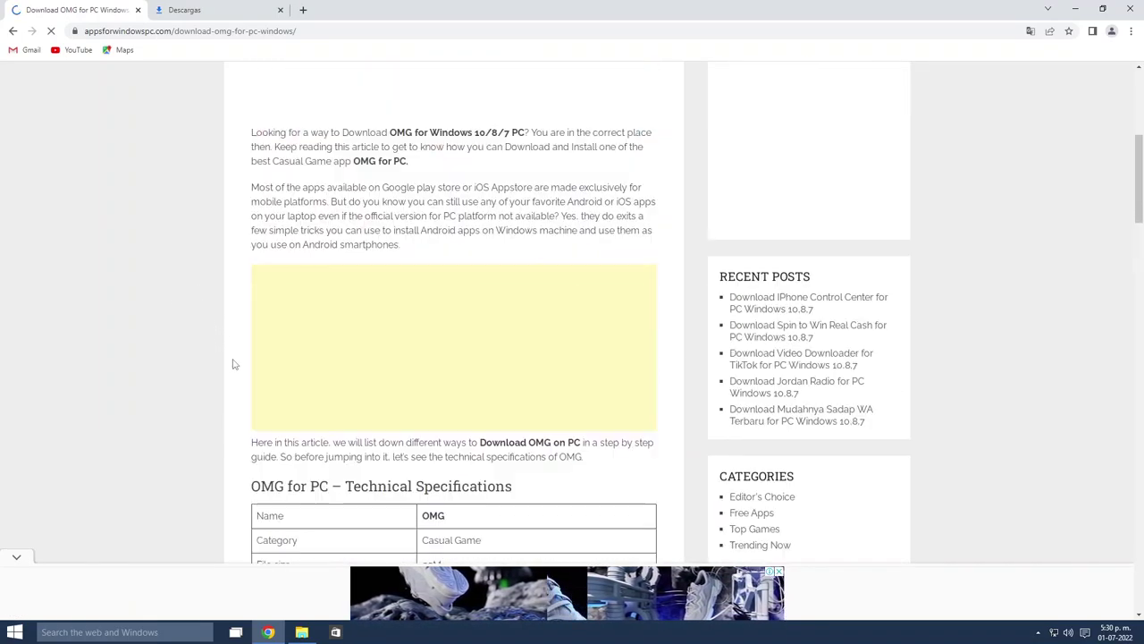
pyautogui.scroll(2, 232, 364)
pyautogui.scroll(2, 234, 364)
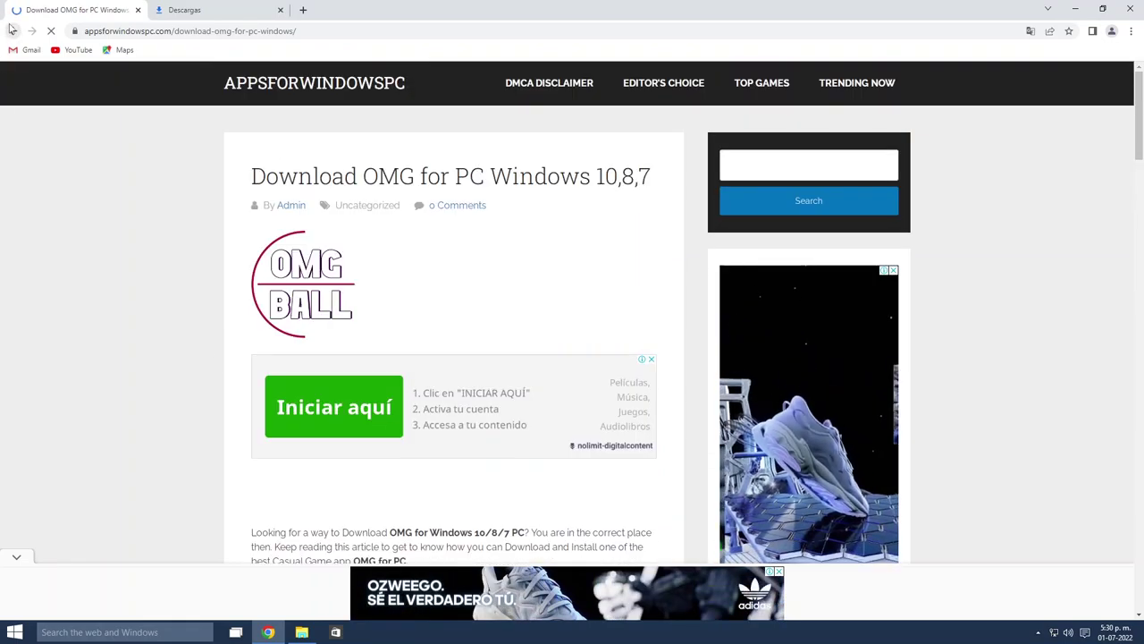
pyautogui.click(13, 31)
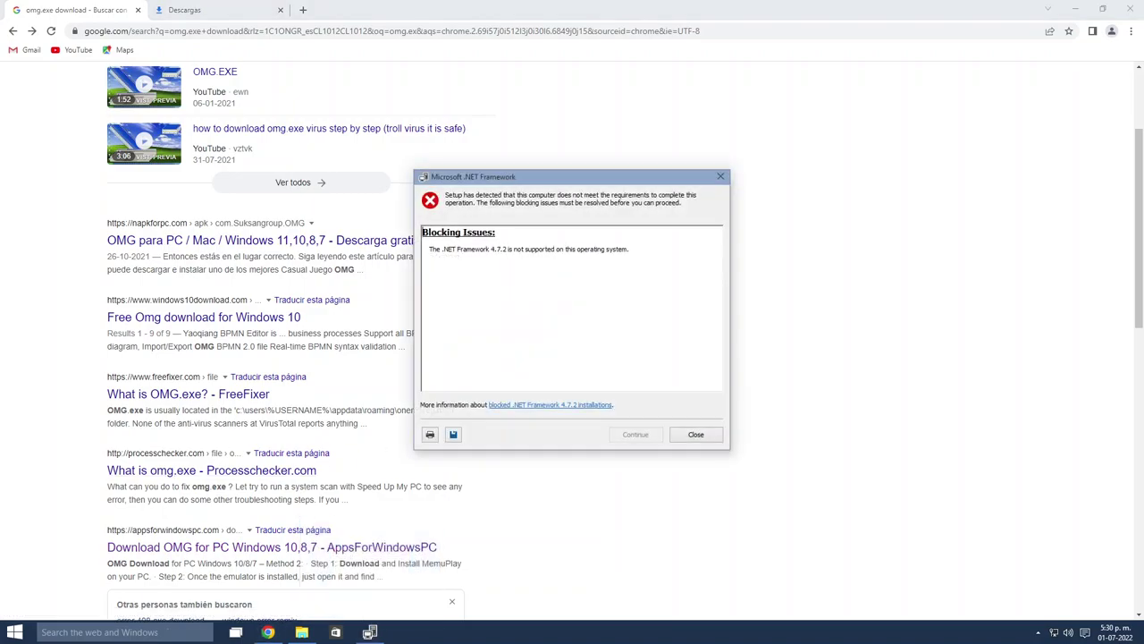
pyautogui.click(695, 434)
# Check the "OMG LINK - CNET Download" result, return to the results and open the YouTube video "how to download omg.exe virus step by step"
pyautogui.scroll(-3, 571, 440)
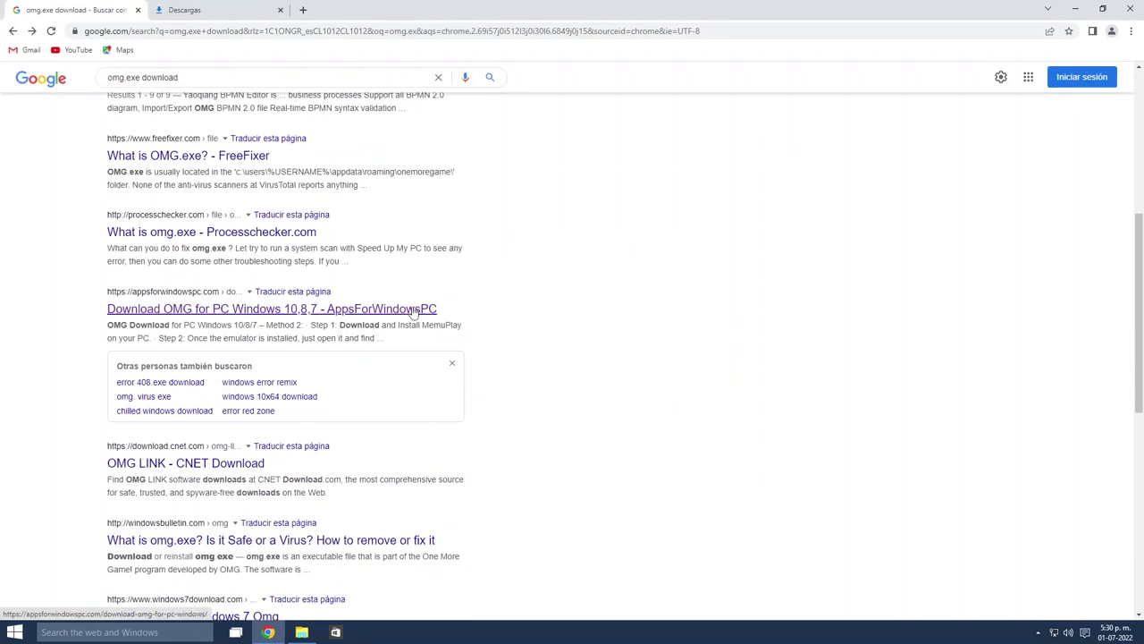
pyautogui.scroll(-2, 242, 435)
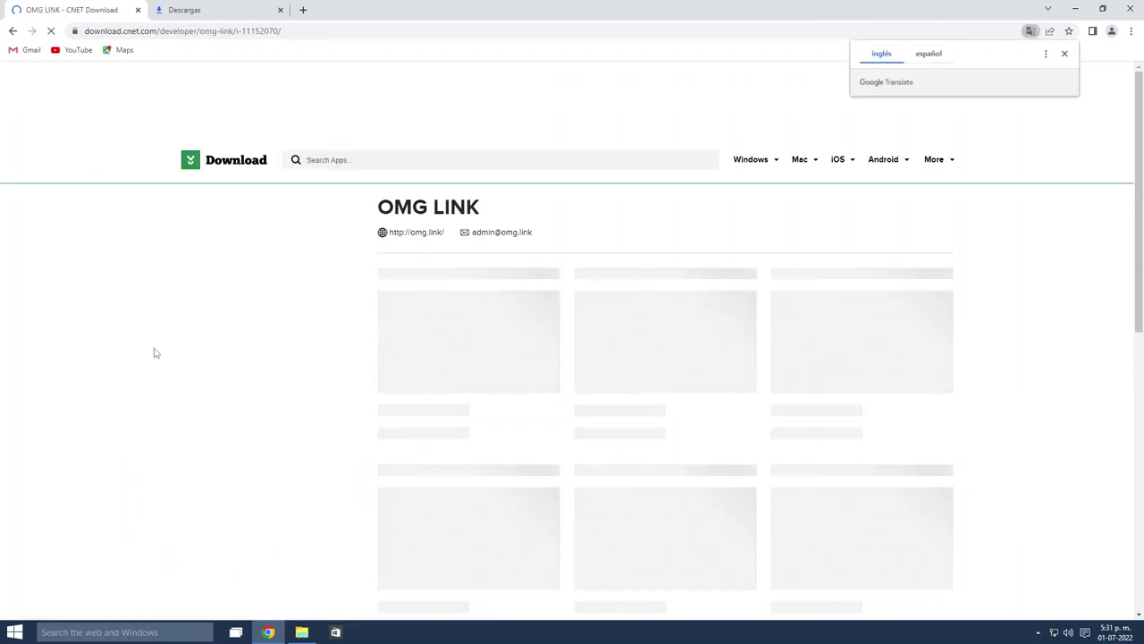
pyautogui.click(154, 353)
pyautogui.click(13, 31)
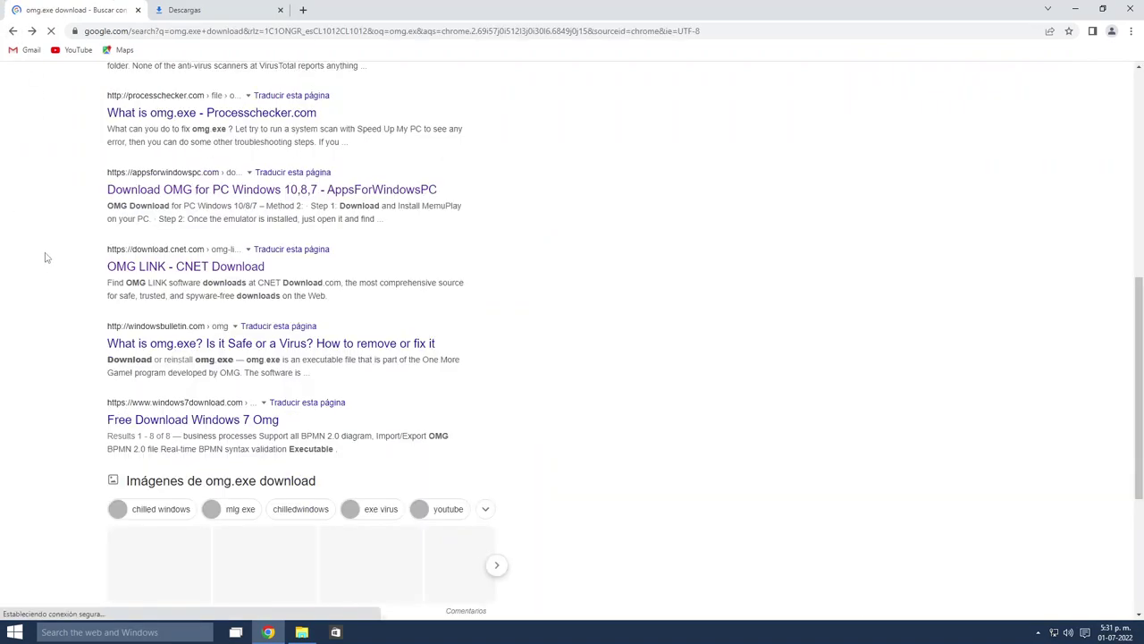
pyautogui.scroll(2, 63, 280)
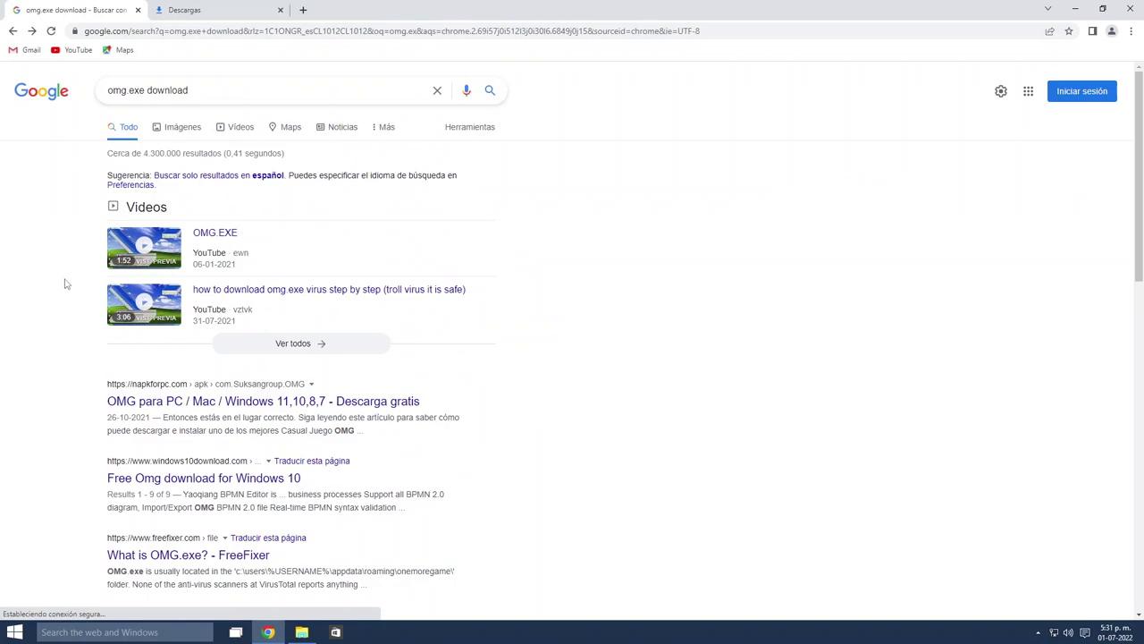
pyautogui.click(293, 304)
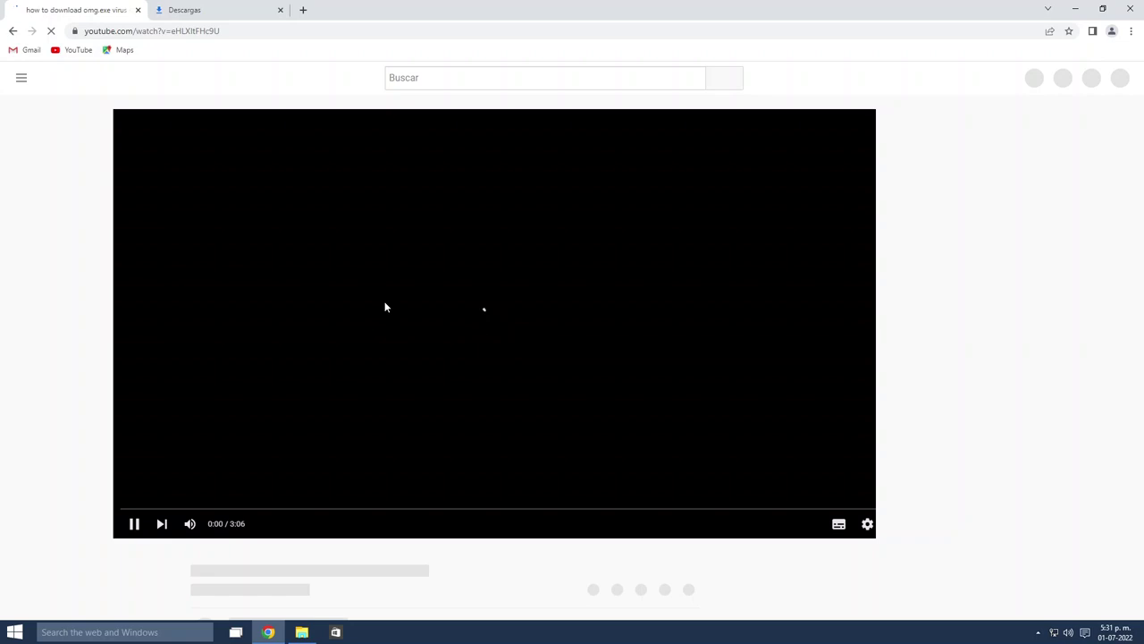
# Open Notepad and write "google chrome" on the first line, fixing the misspelled second word
pyautogui.press('super+r')
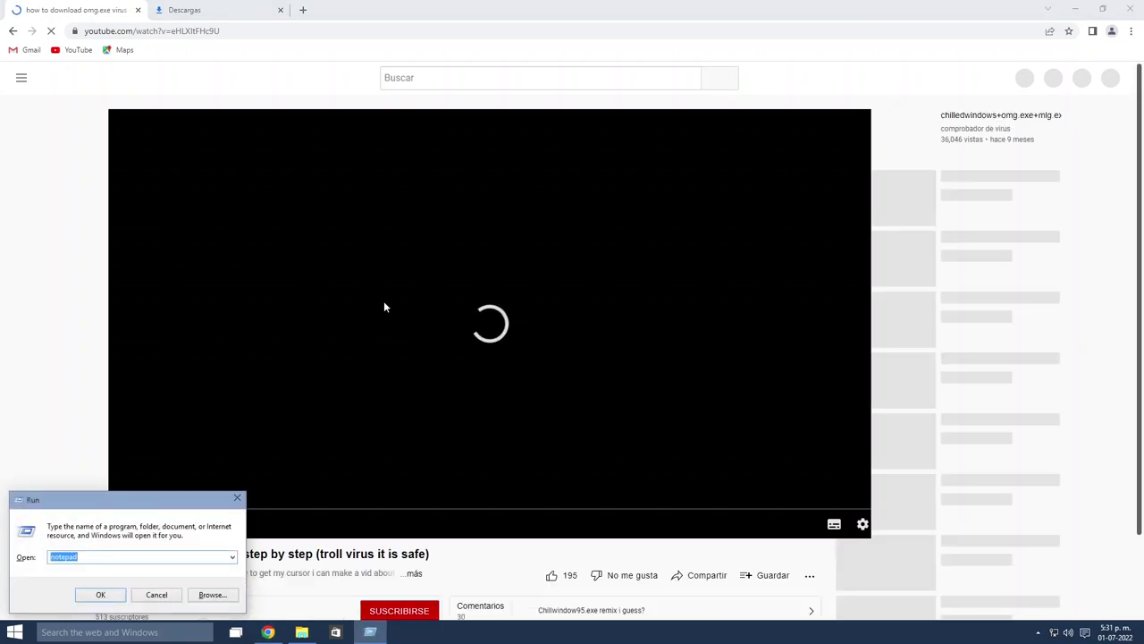
pyautogui.press('Return')
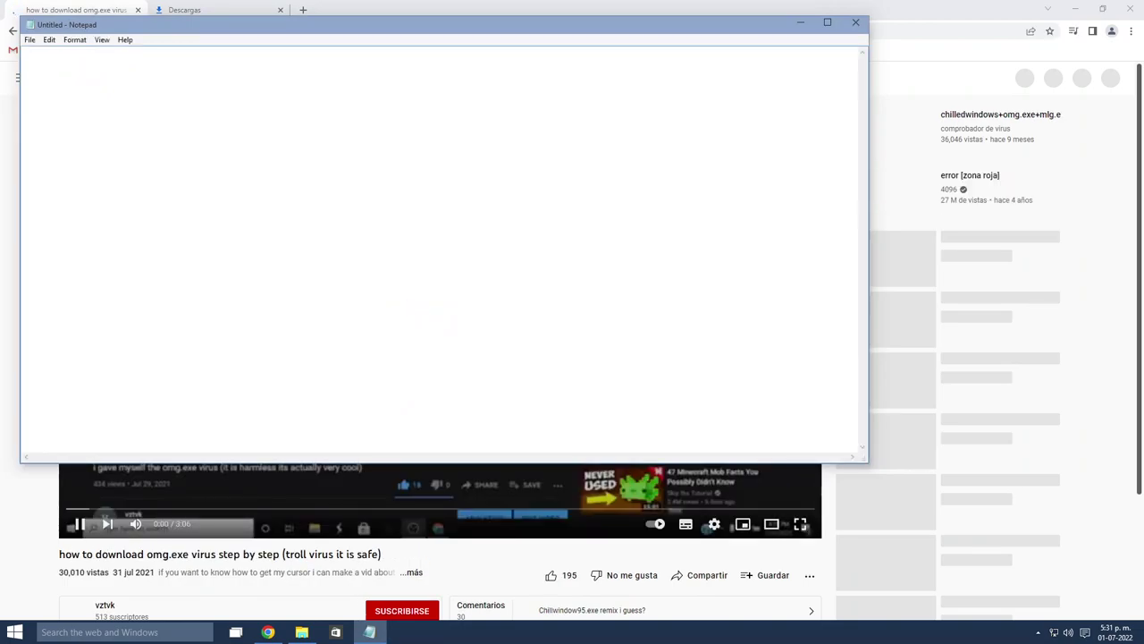
pyautogui.write('goo')
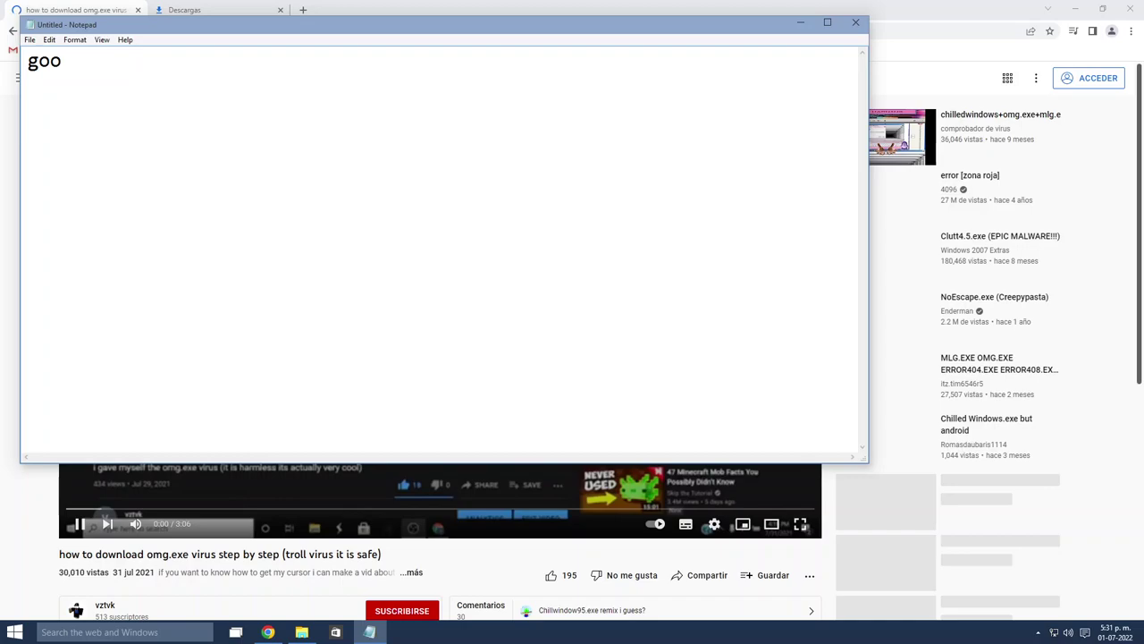
pyautogui.write('gle crhome')
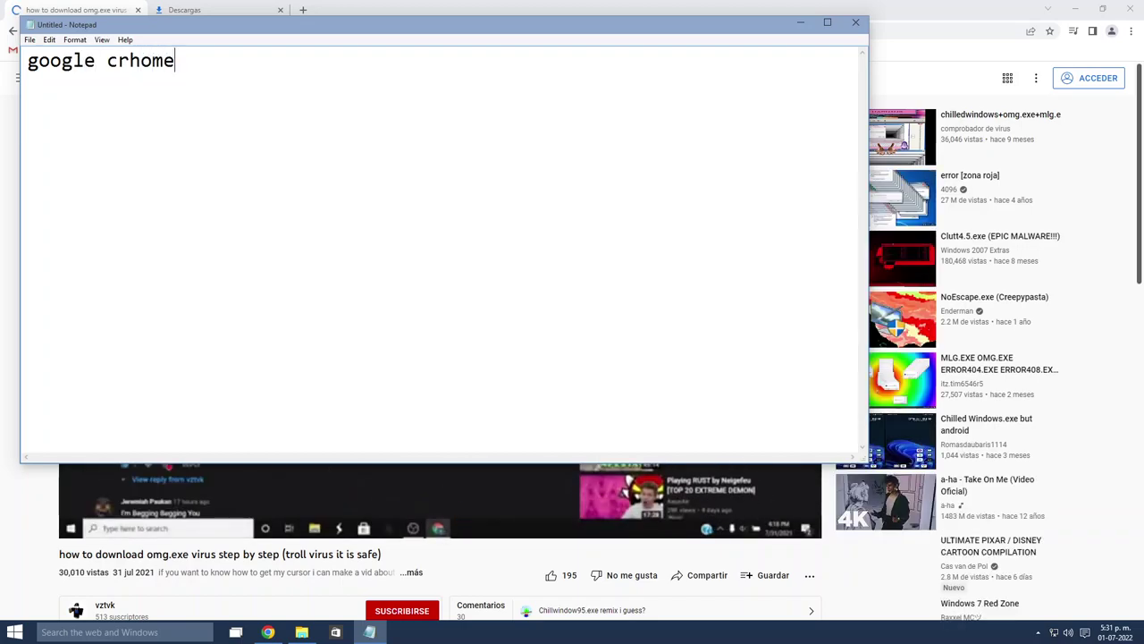
pyautogui.press('Left')
pyautogui.press('Left')
pyautogui.press('Left')
pyautogui.press('Left')
pyautogui.press('BackSpace')
pyautogui.press('Right')
pyautogui.write('r')
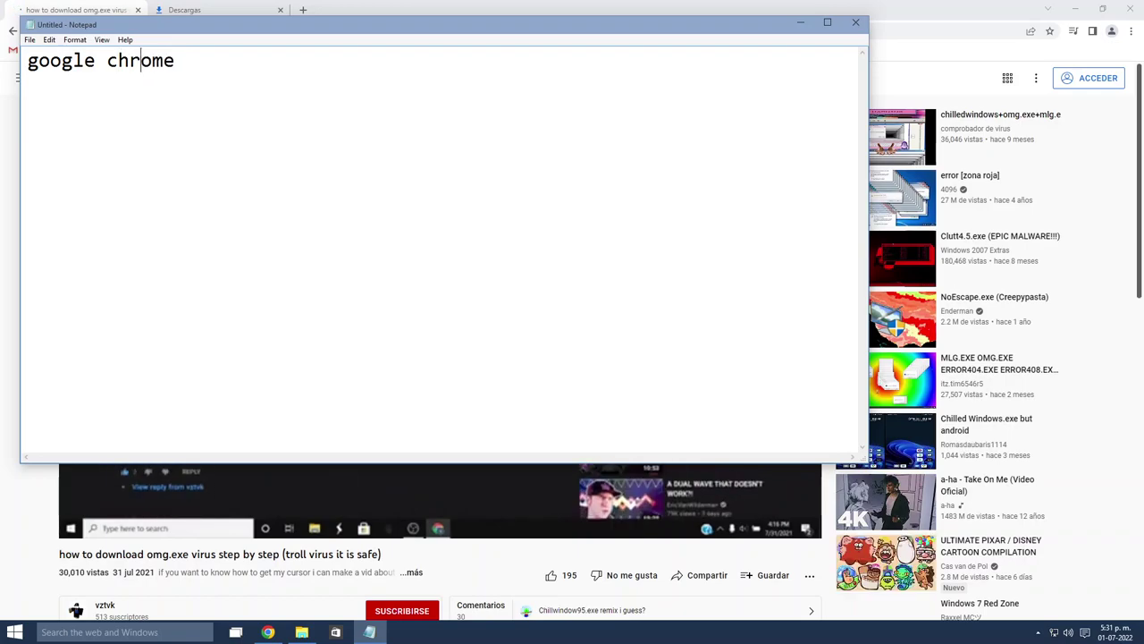
# Extend the Notepad text to "google chrome is very slow" and close Notepad without saving
pyautogui.press('Right')
pyautogui.press('Right')
pyautogui.press('Right')
pyautogui.write('is')
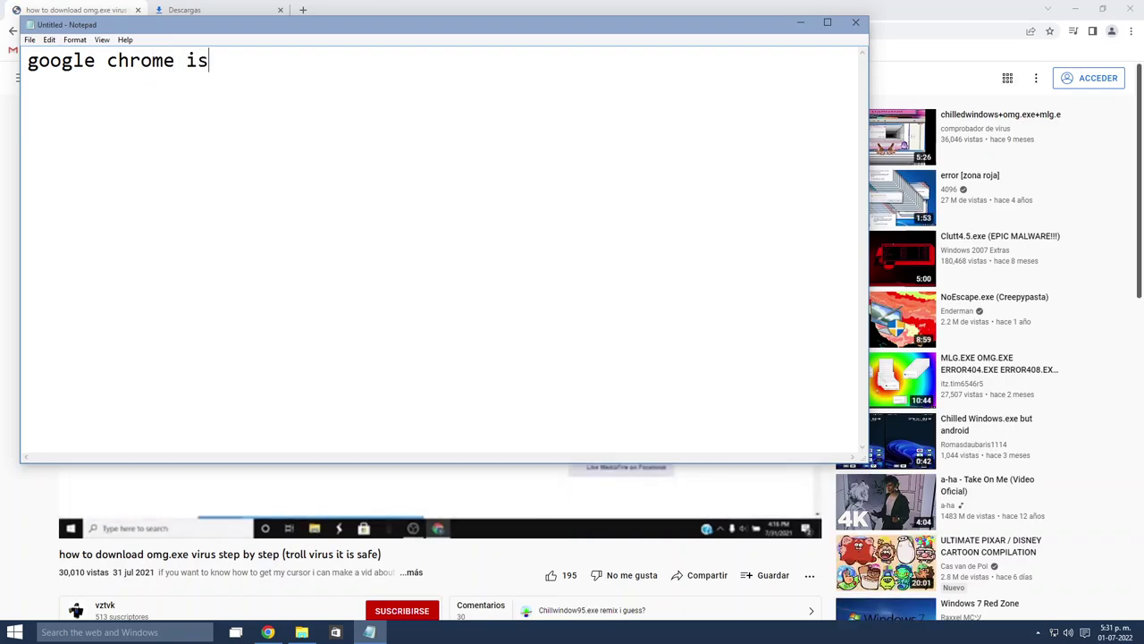
pyautogui.write(' very slow')
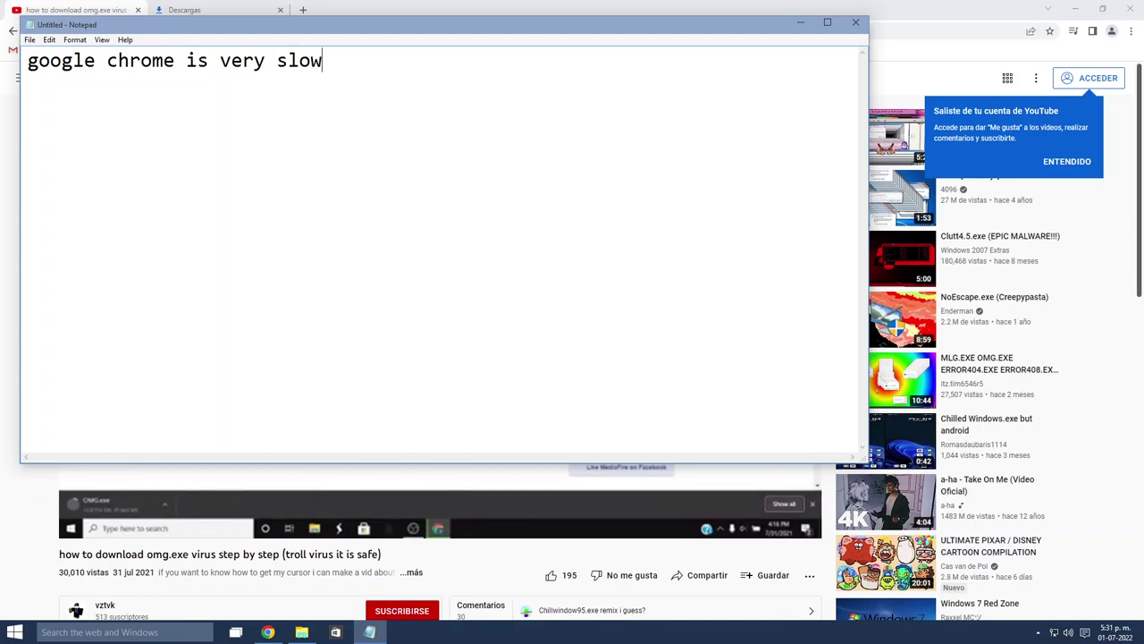
pyautogui.click(856, 22)
pyautogui.click(594, 316)
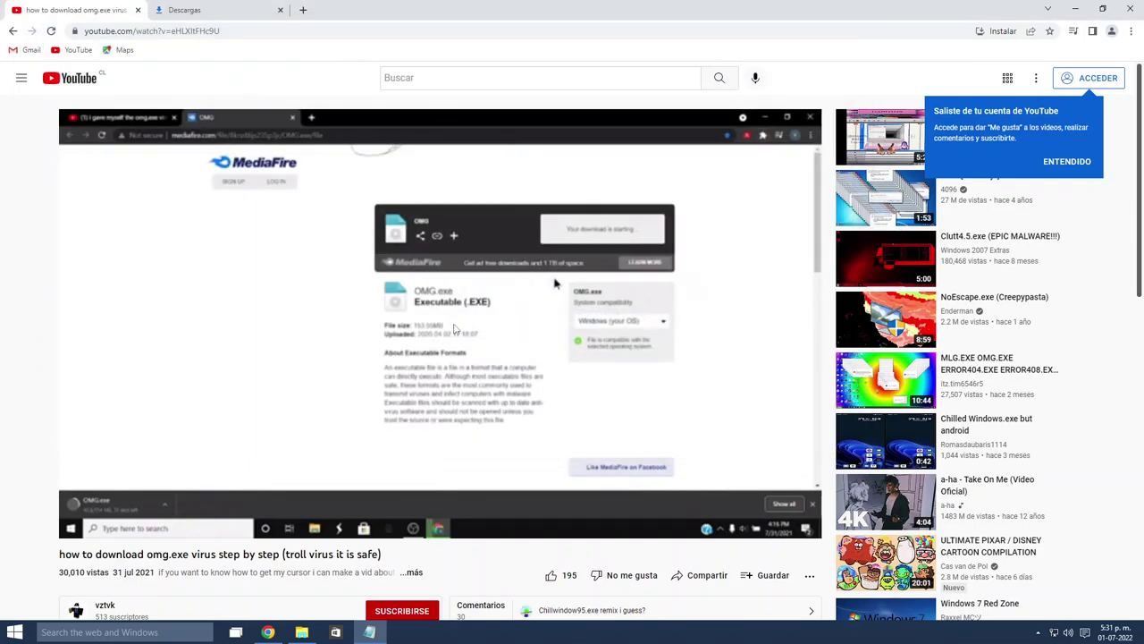
# Expand the omg.exe video's description and look through it and the comments for a download link
pyautogui.scroll(-3, 376, 316)
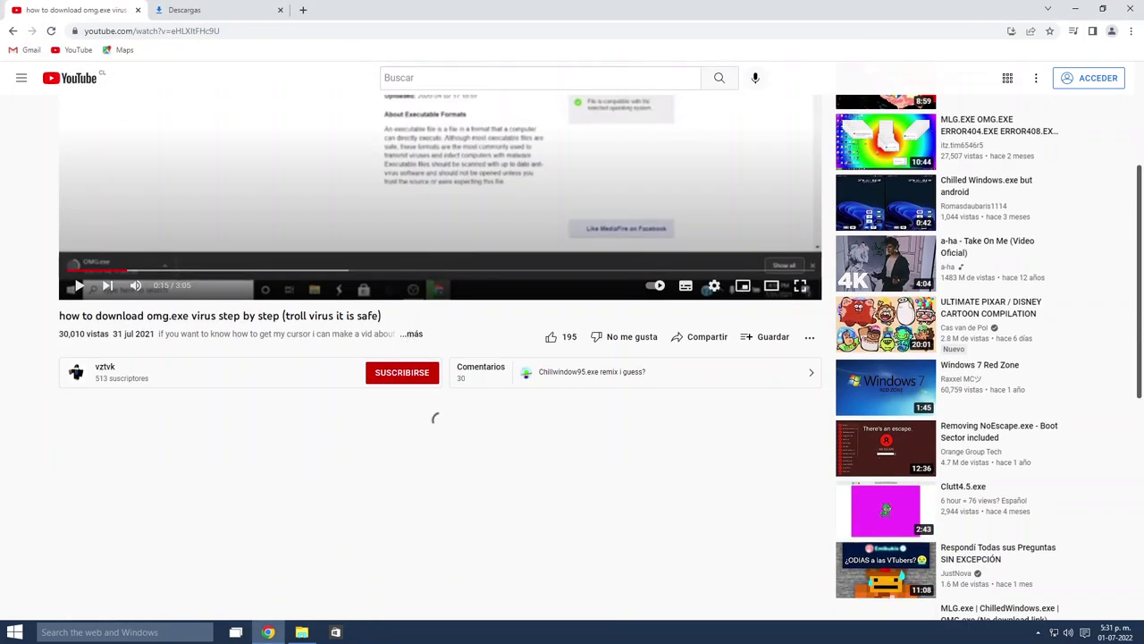
pyautogui.click(412, 335)
pyautogui.scroll(-5, 265, 369)
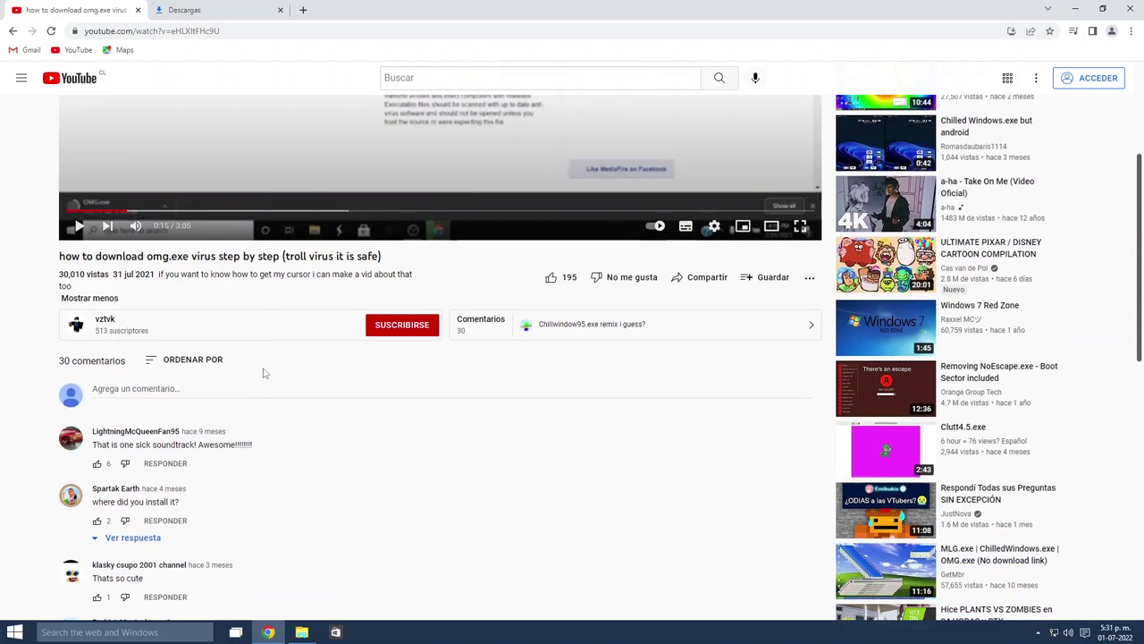
pyautogui.scroll(-1, 268, 394)
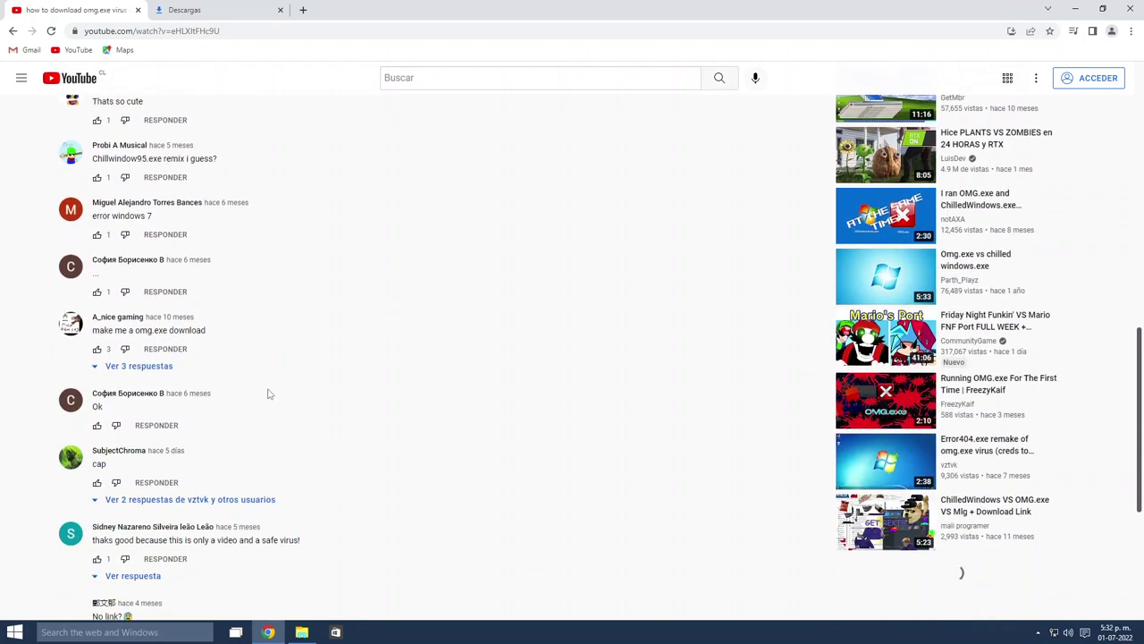
pyautogui.scroll(-3, 268, 393)
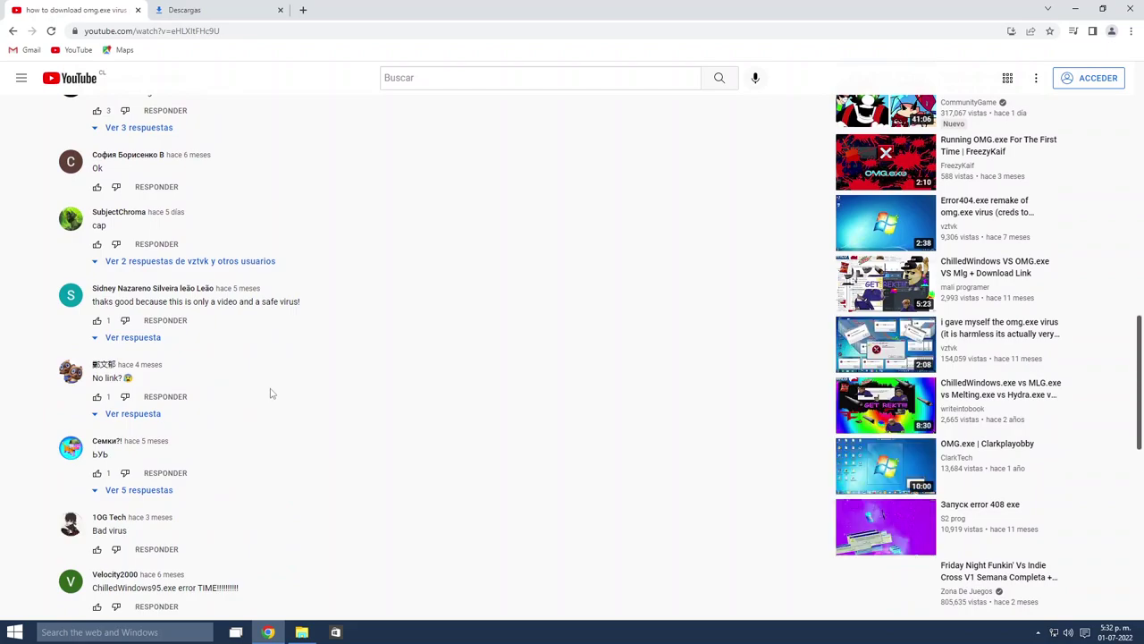
pyautogui.scroll(-2, 270, 393)
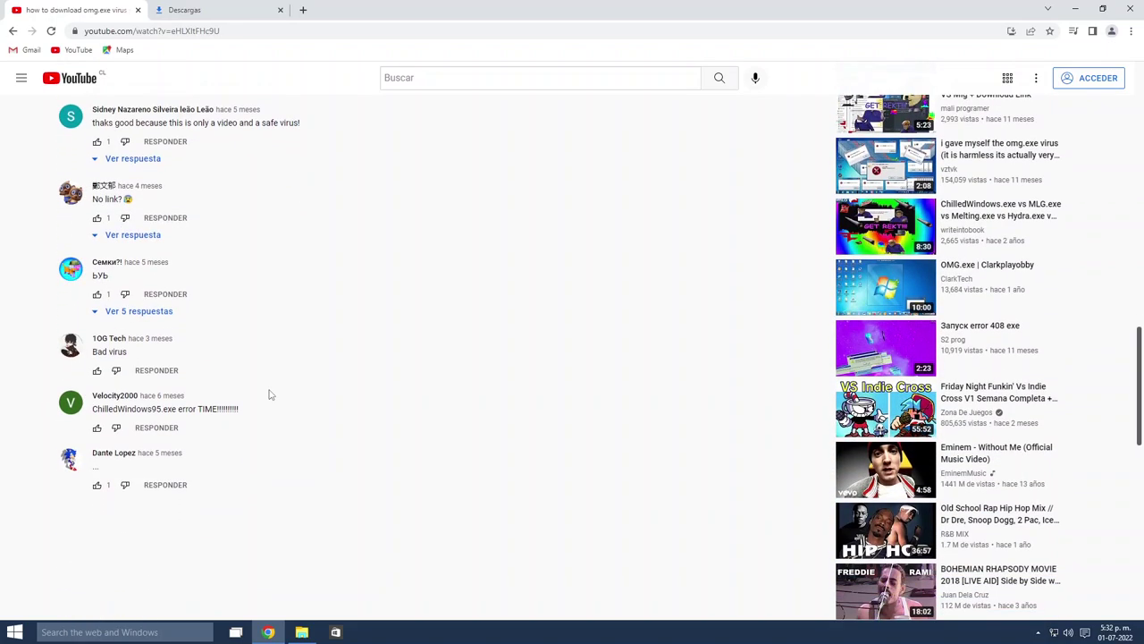
# Close Chrome, look over the files in the Downloads folder and close the folder window
pyautogui.click(1130, 8)
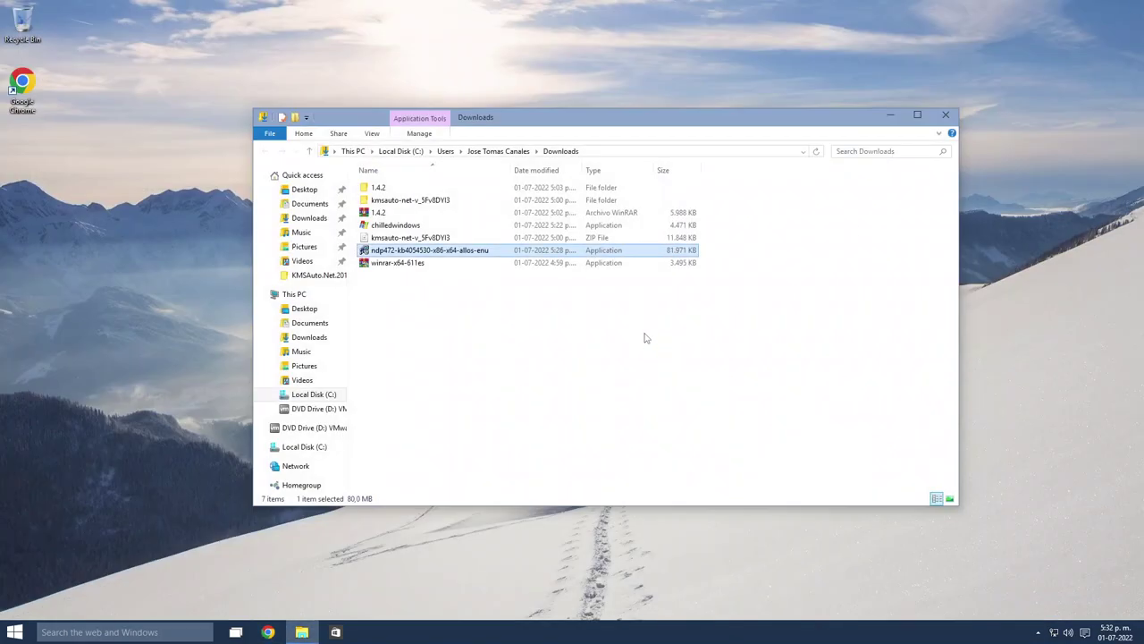
pyautogui.click(446, 238)
pyautogui.click(446, 250)
pyautogui.click(446, 238)
pyautogui.click(452, 263)
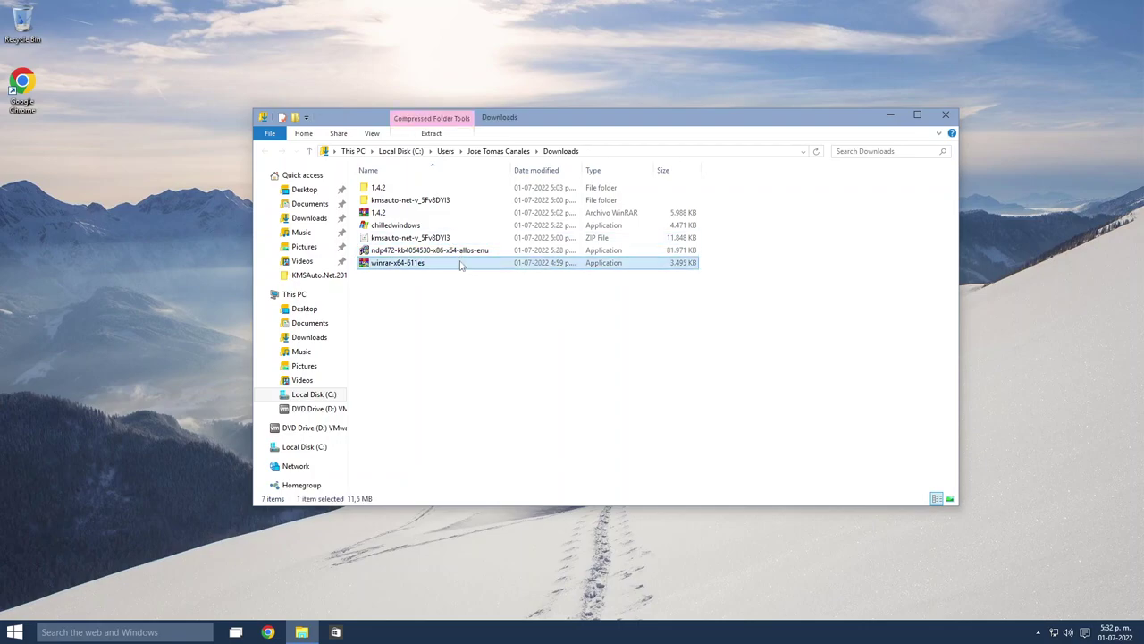
pyautogui.click(466, 280)
pyautogui.click(944, 114)
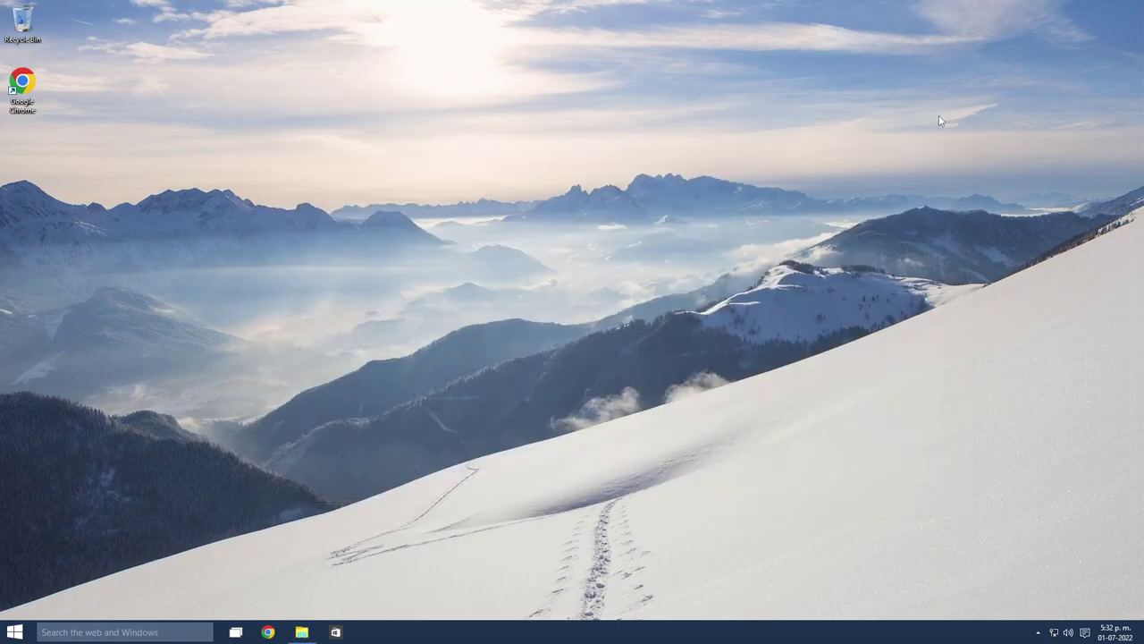
# View the taskbar's calendar and clock, then dismiss them
pyautogui.moveTo(915, 131); pyautogui.dragTo(545, 501)
pyautogui.moveTo(545, 187); pyautogui.dragTo(392, 550)
pyautogui.click(1128, 632)
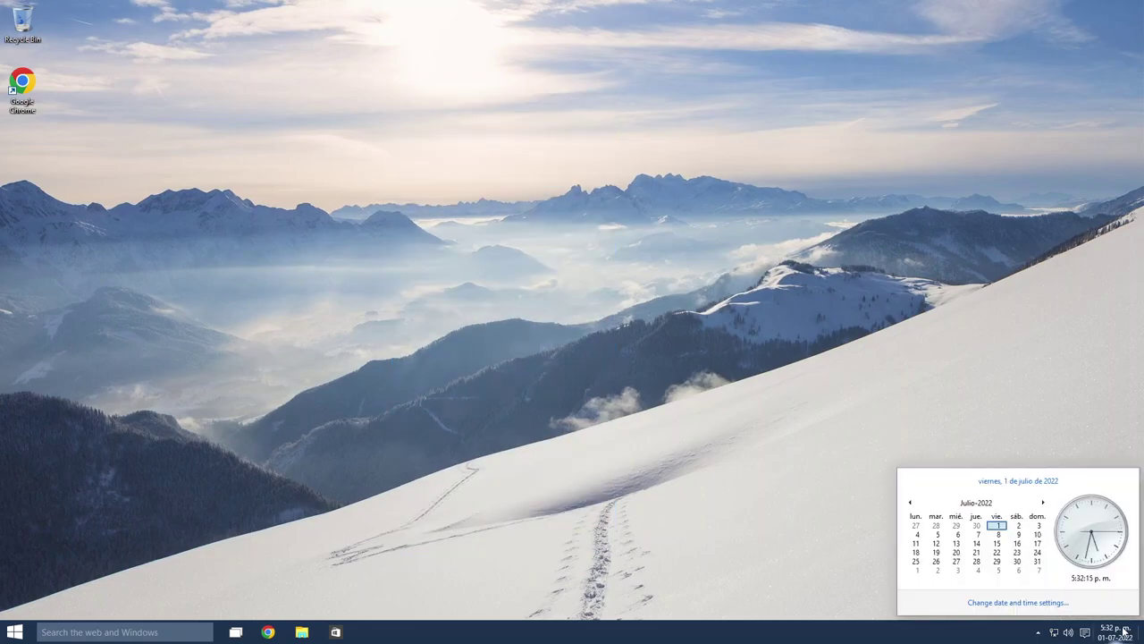
pyautogui.click(744, 562)
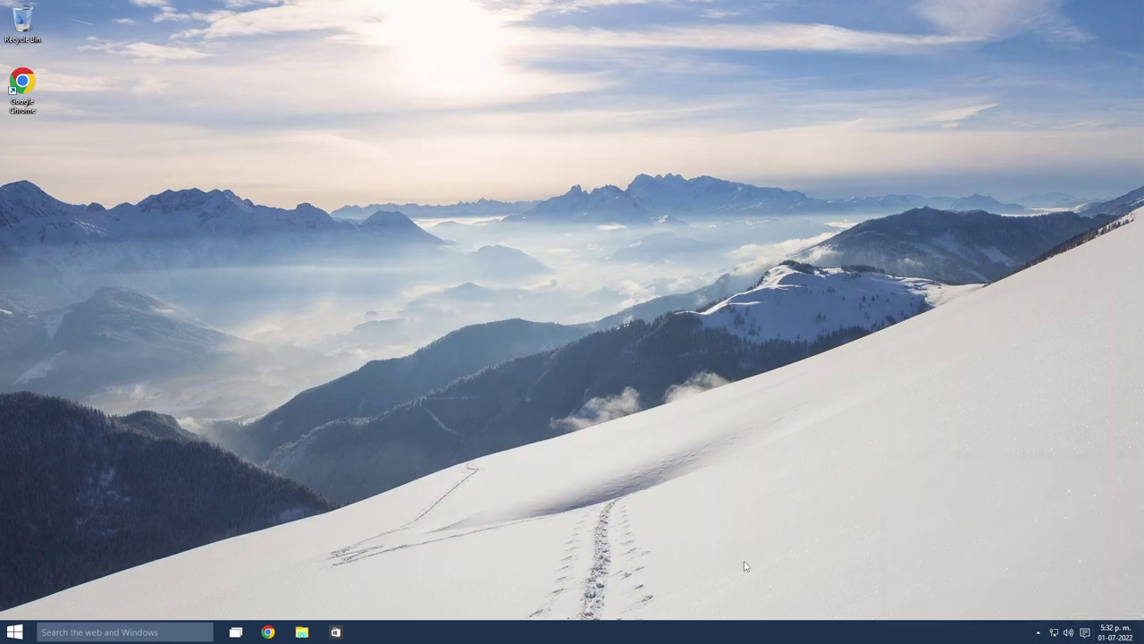
# Open the Taskbar and Start Menu Properties and look through the Navigation, Start Menu and Toolbars settings
pyautogui.rightClick(758, 623)
pyautogui.click(767, 617)
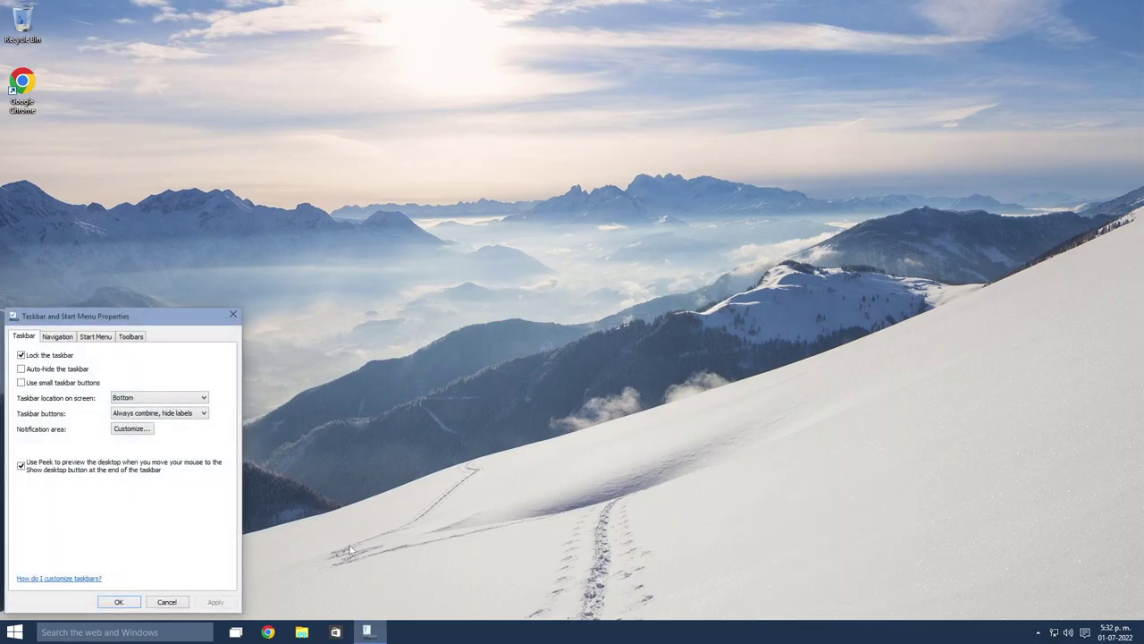
pyautogui.click(61, 338)
pyautogui.click(85, 337)
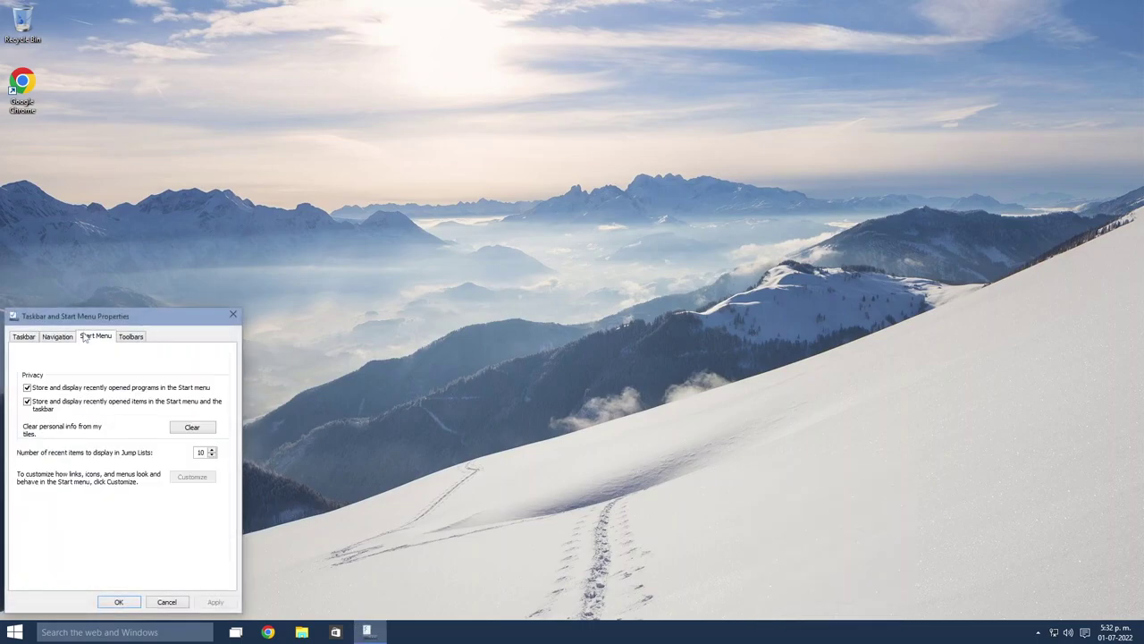
pyautogui.click(123, 340)
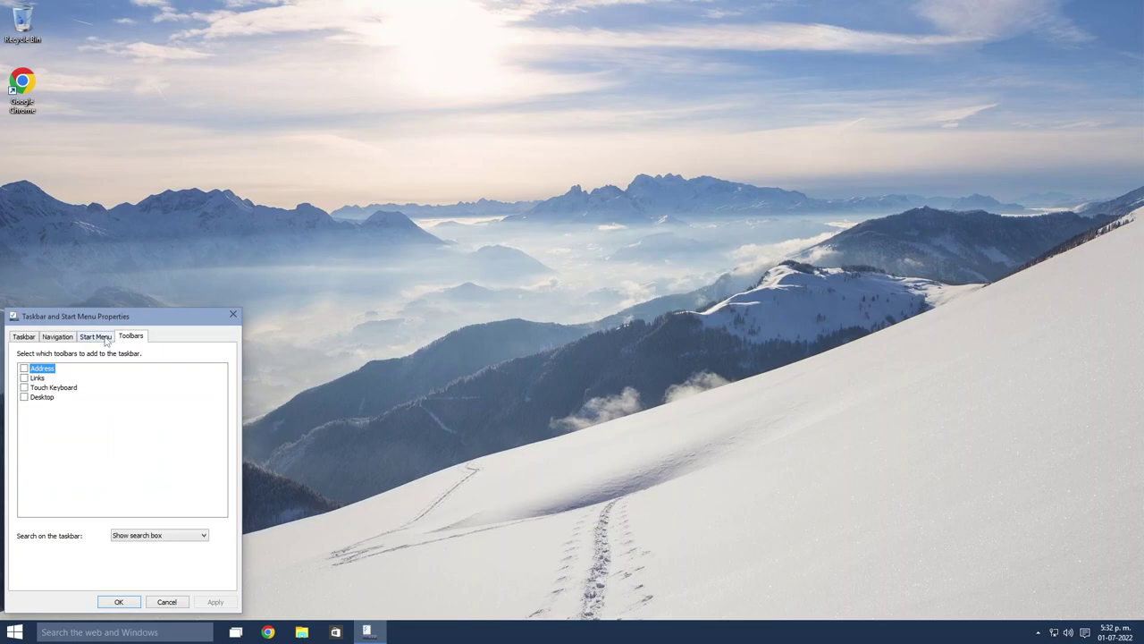
# Set the taskbar search option to Disabled and apply it
pyautogui.click(131, 535)
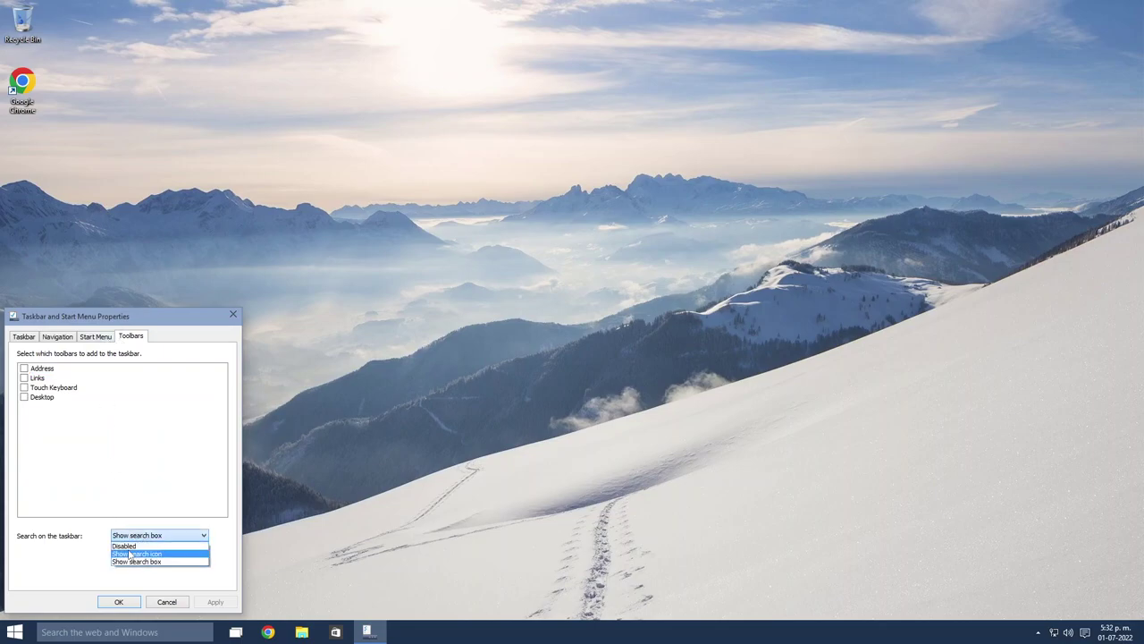
pyautogui.click(134, 545)
pyautogui.click(214, 603)
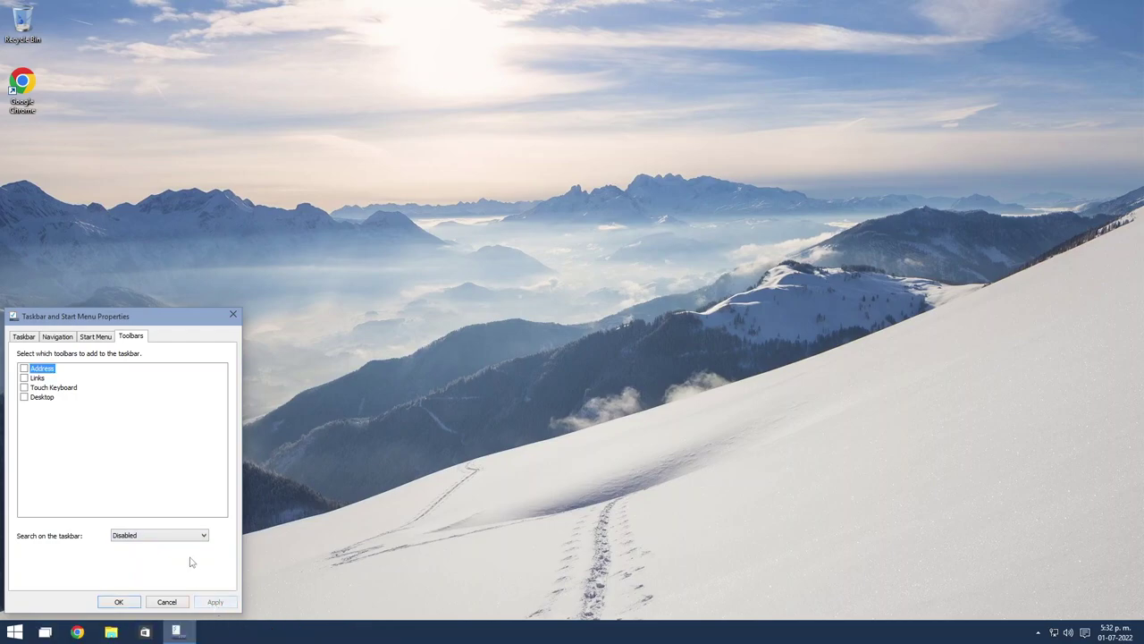
# Set the taskbar search option to "Show search icon" and apply it
pyautogui.click(172, 535)
pyautogui.click(170, 553)
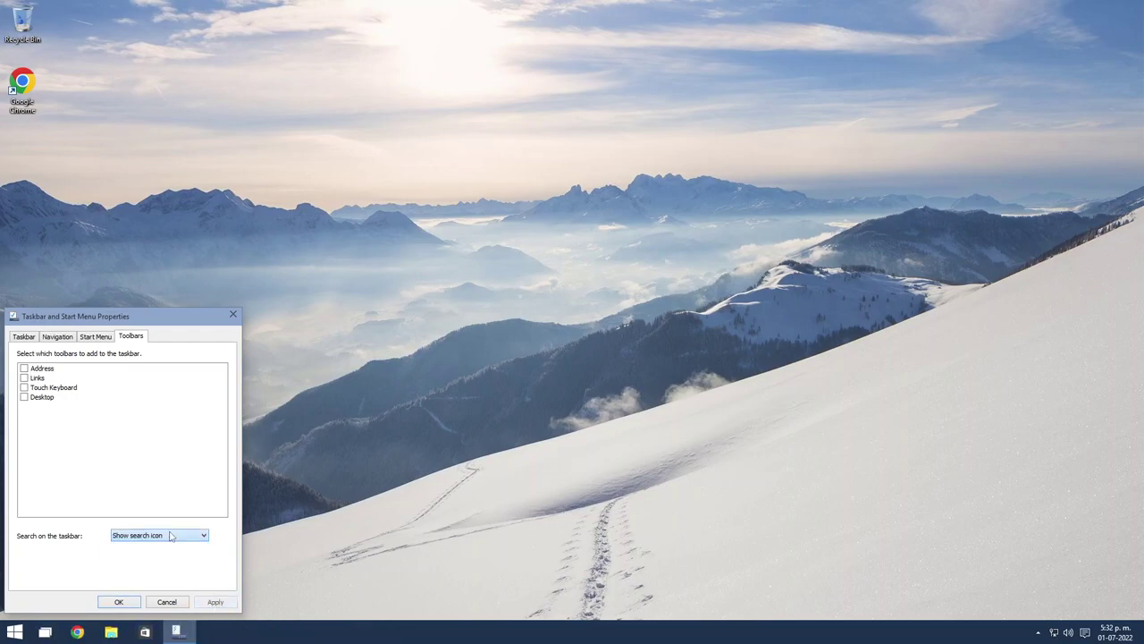
pyautogui.click(213, 602)
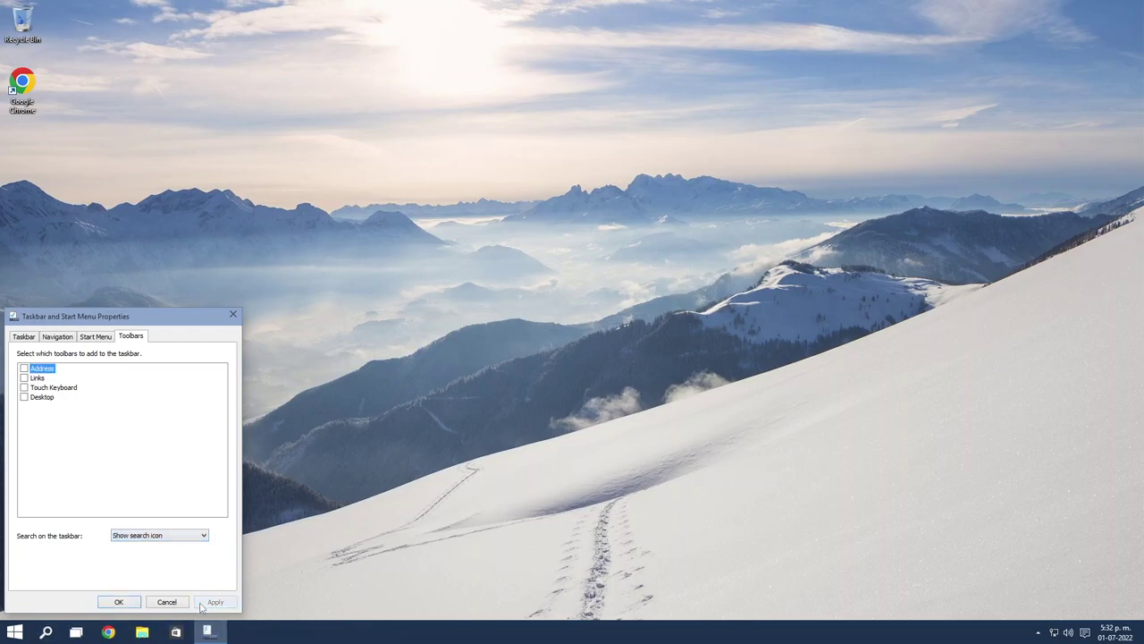
# Set the taskbar search option to "Show search box" and apply it
pyautogui.click(165, 537)
pyautogui.click(170, 563)
pyautogui.click(215, 604)
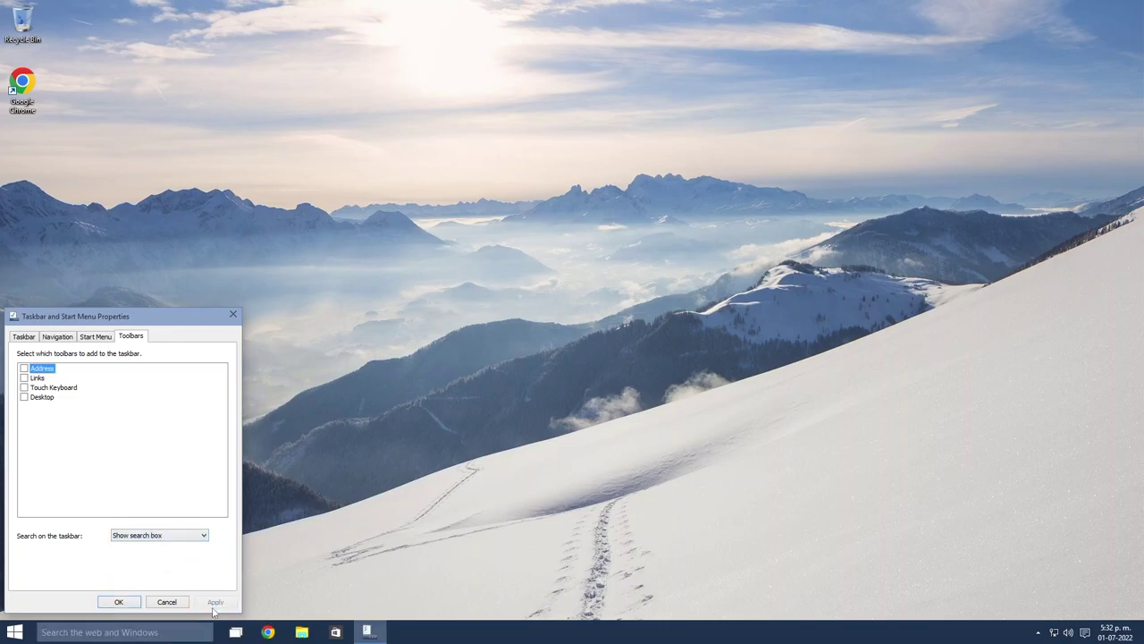
# Close the Taskbar and Start Menu Properties and shut down the guest Windows system
pyautogui.click(109, 603)
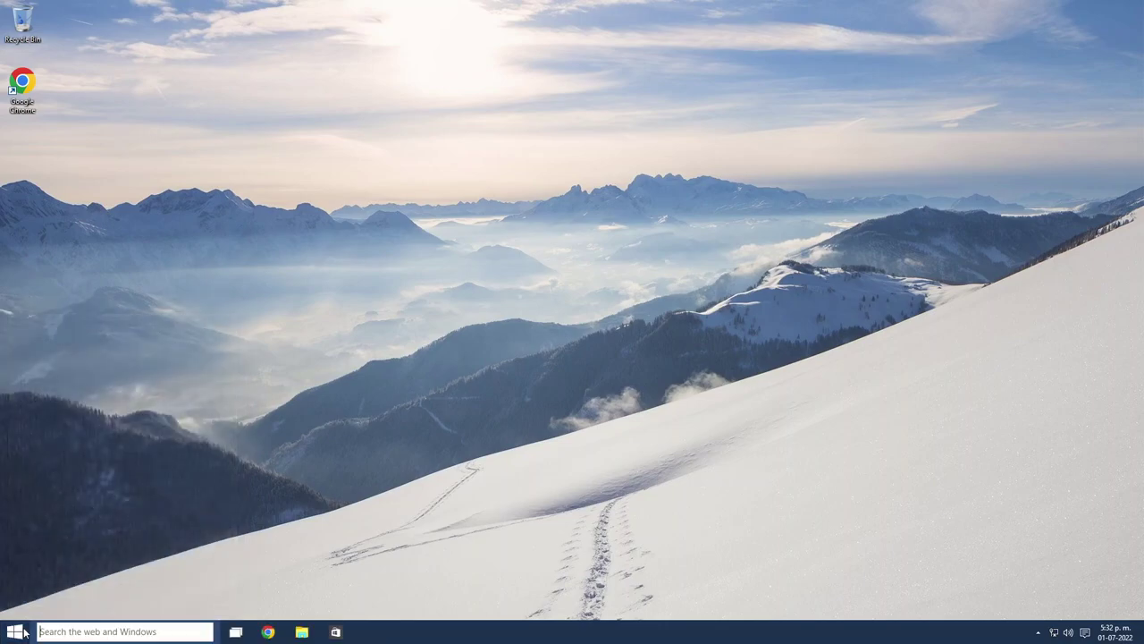
pyautogui.click(23, 632)
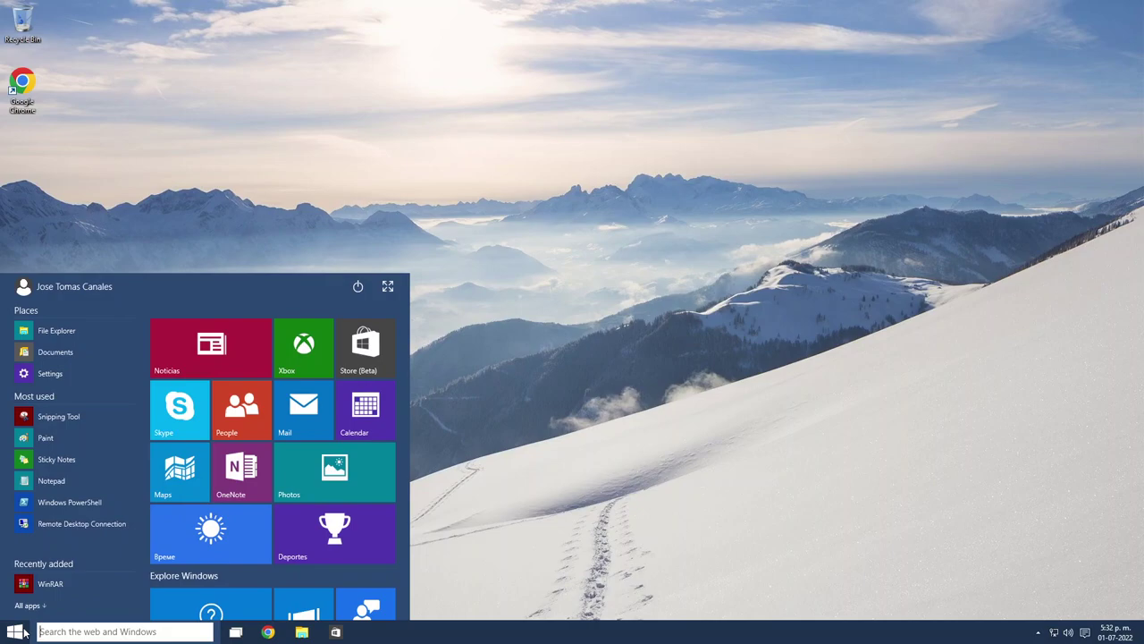
pyautogui.click(358, 287)
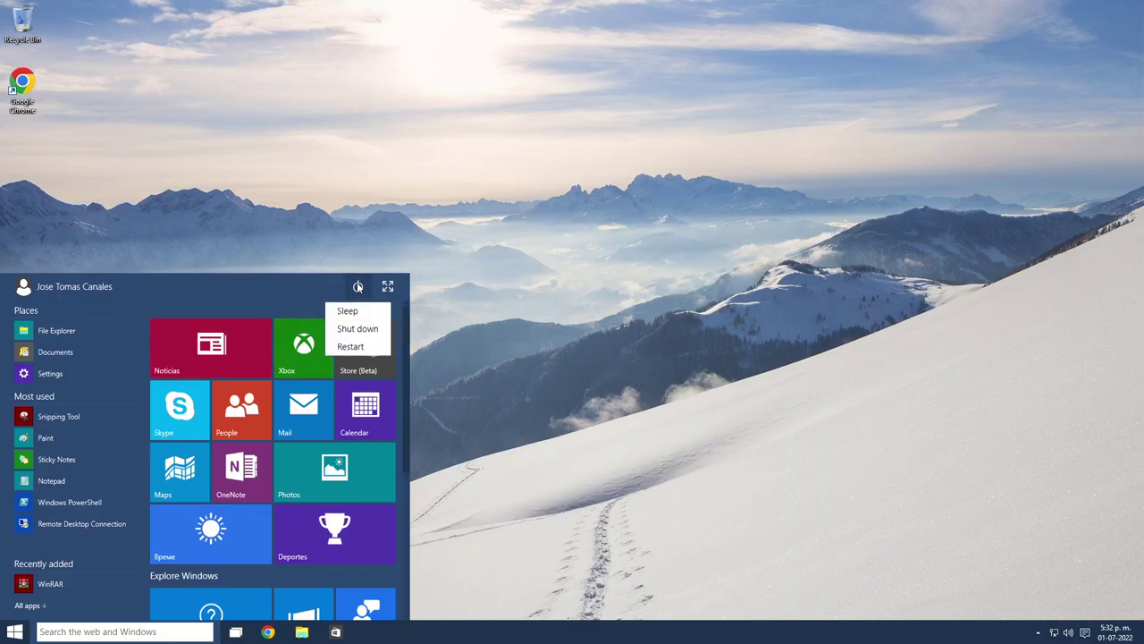
pyautogui.click(357, 329)
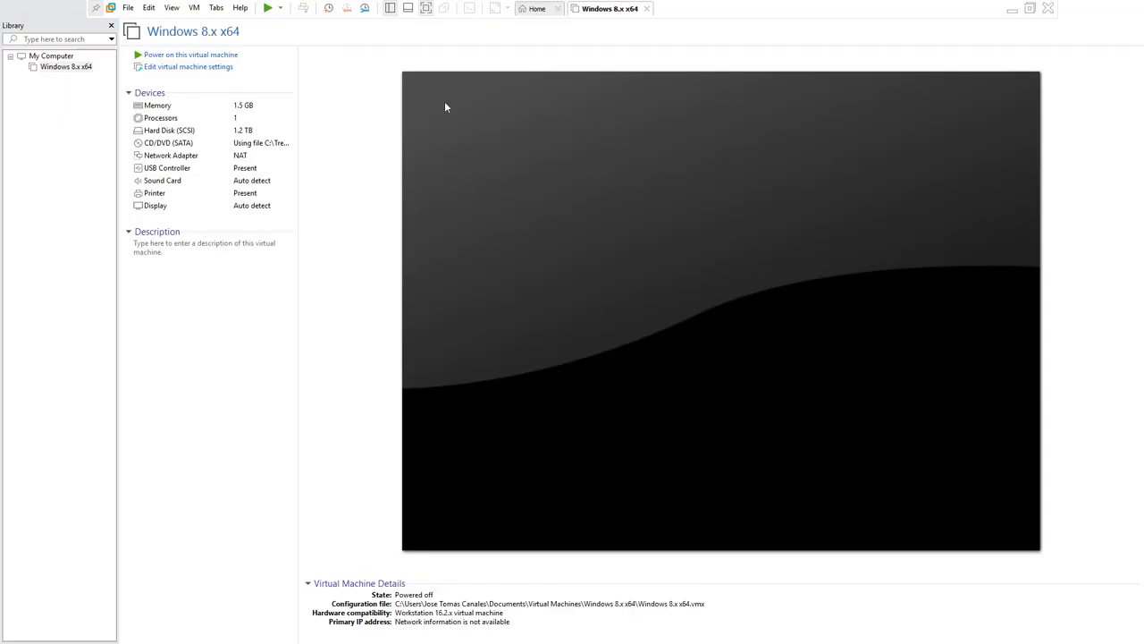
# Exit the full-screen view of the virtual machine window and switch to OBS
pyautogui.click(172, 7)
pyautogui.click(172, 9)
pyautogui.click(171, 7)
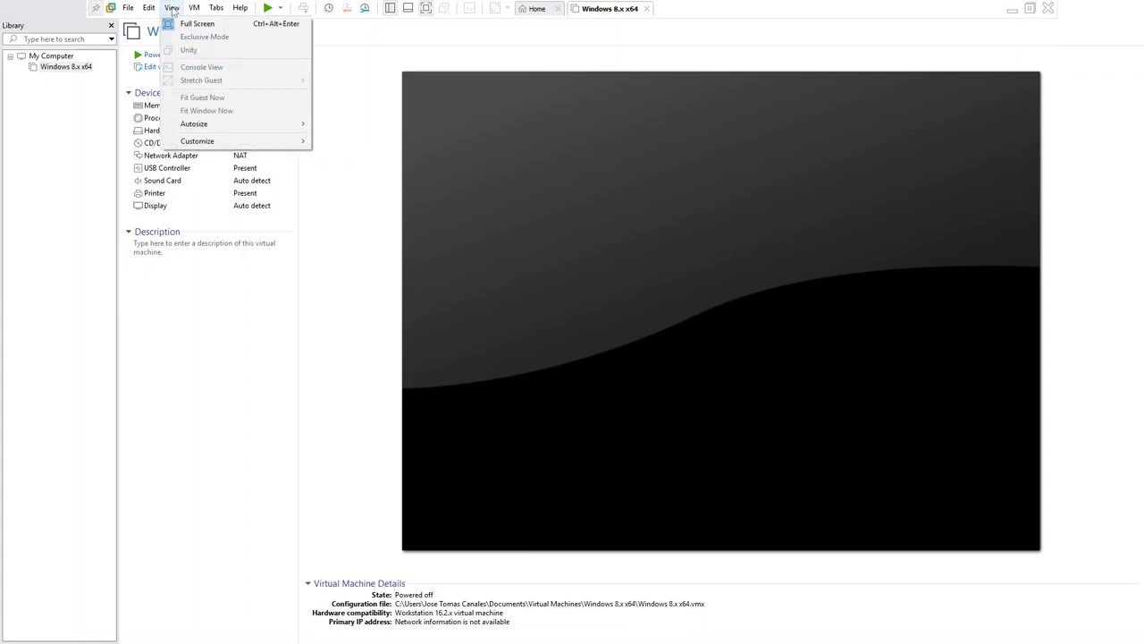
pyautogui.click(190, 20)
pyautogui.click(385, 635)
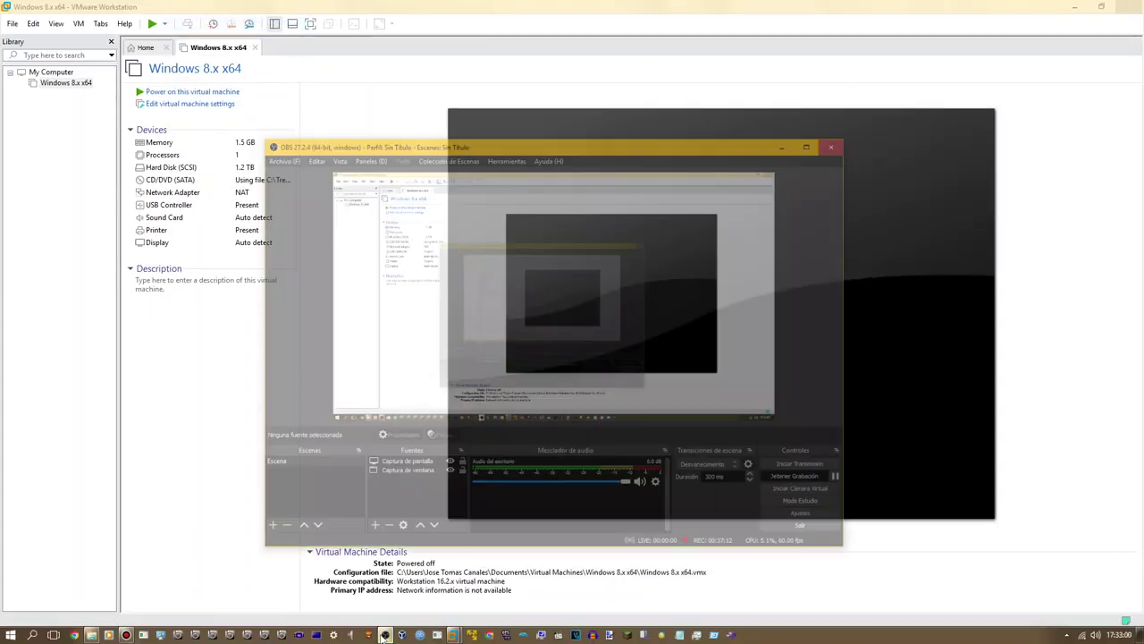